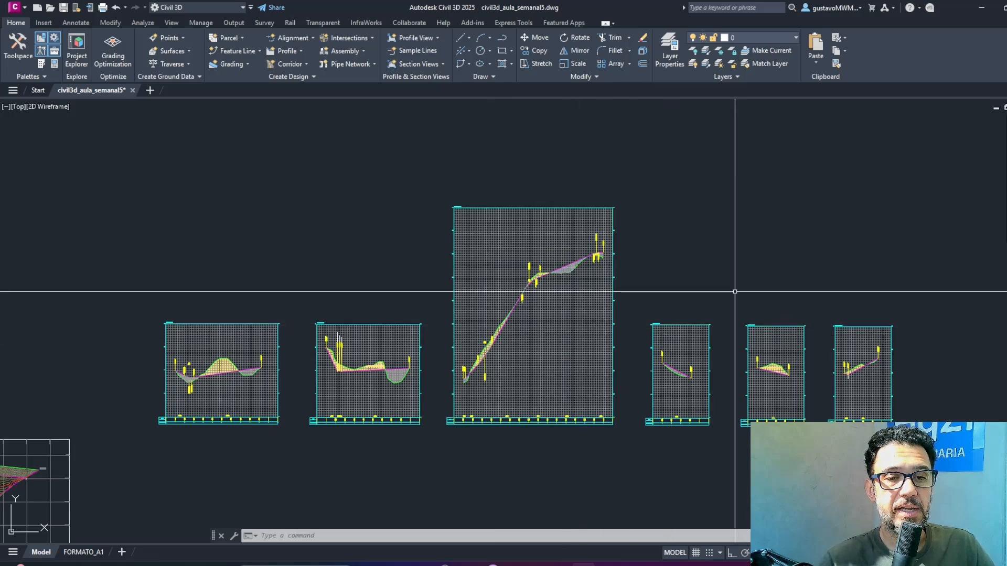
Examine the row of street profile views and the subdivision plan around the junction of RUA 01 and RUA 03.
middle_click_drag(748, 257, 757, 242)
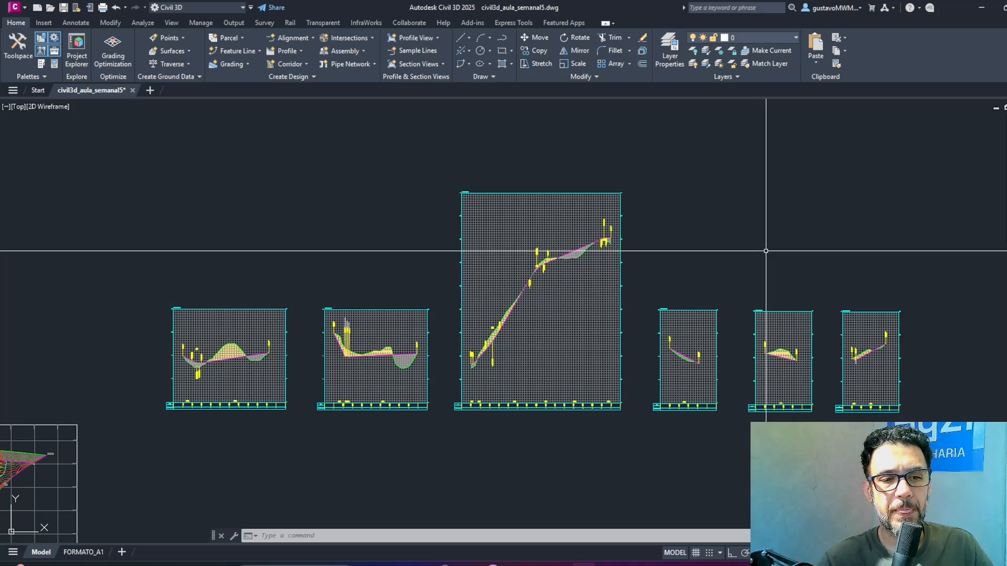
middle_click_drag(769, 260, 759, 171)
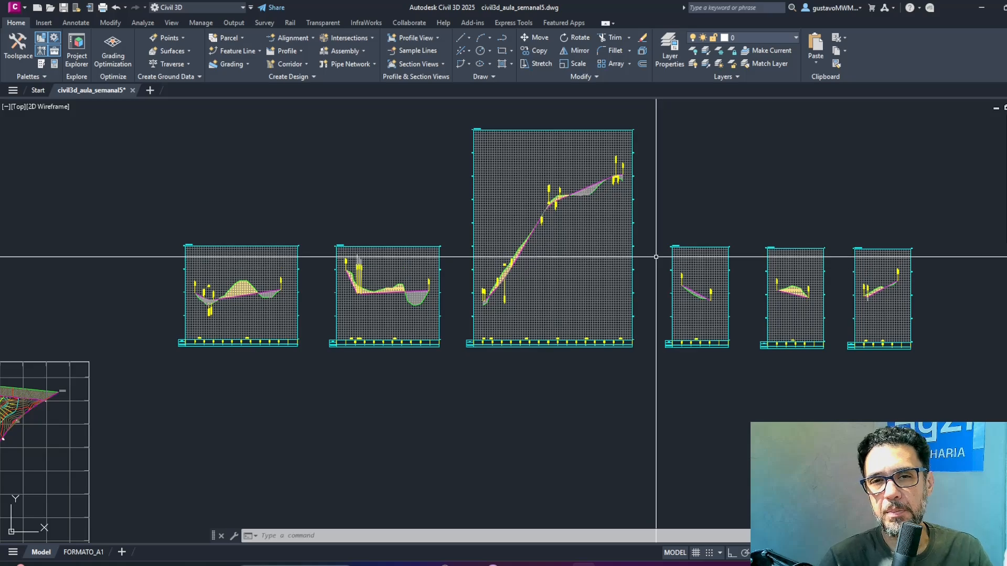
middle_click_drag(436, 390, 670, 274)
middle_click_drag(532, 317, 816, 261)
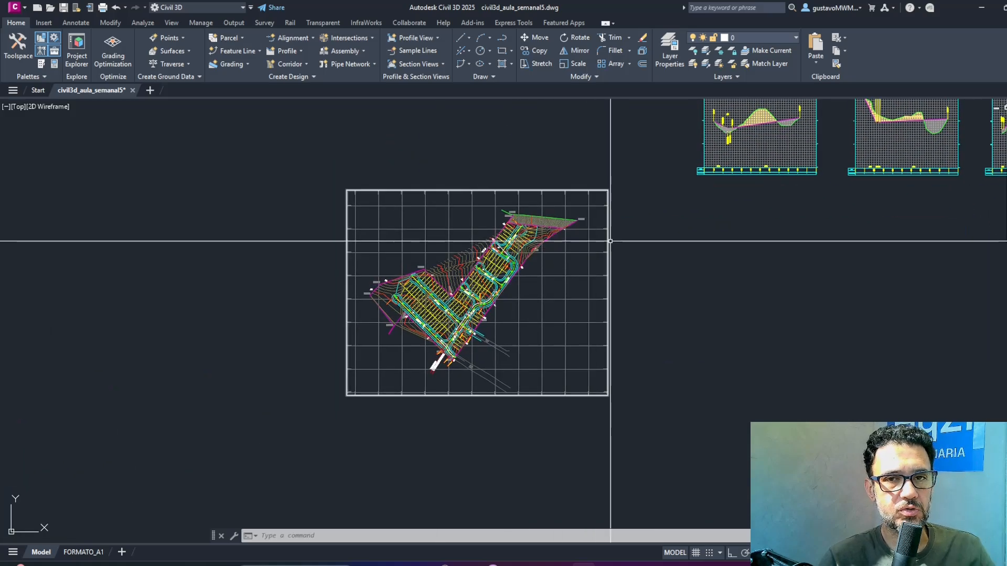
middle_click_drag(604, 230, 622, 265)
scroll(450, 377, "up", 6)
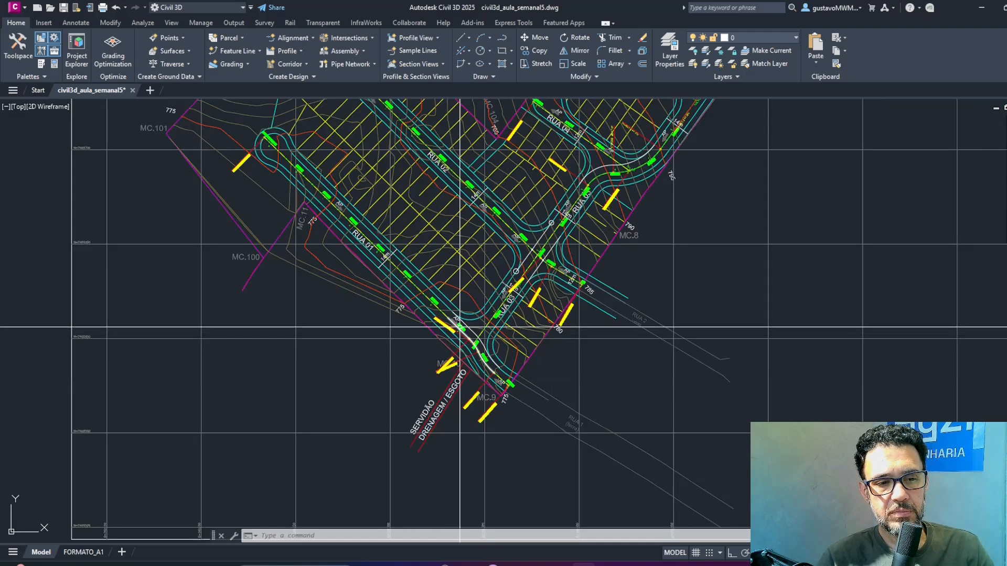
middle_click_drag(462, 327, 539, 340)
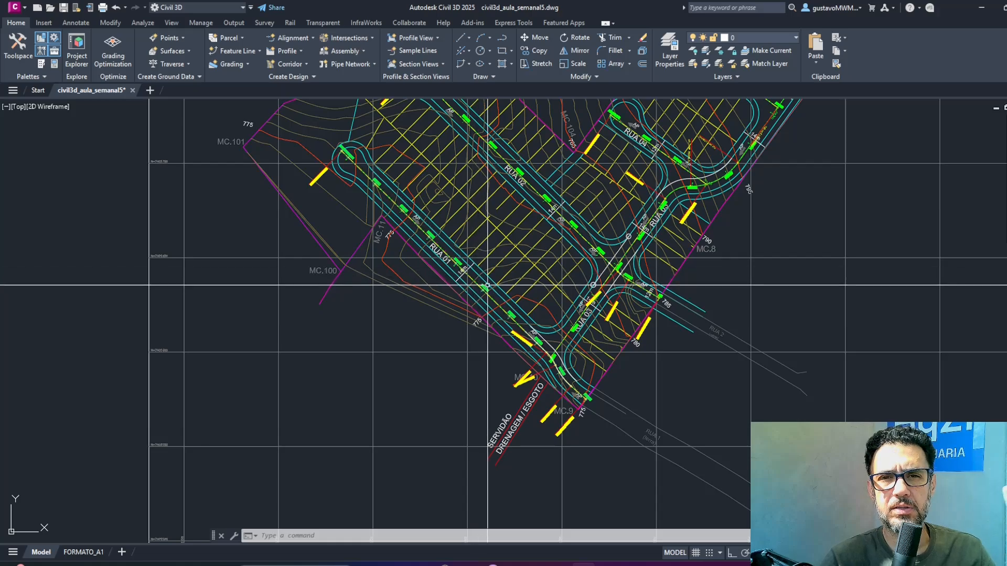
scroll(561, 369, "up", 4)
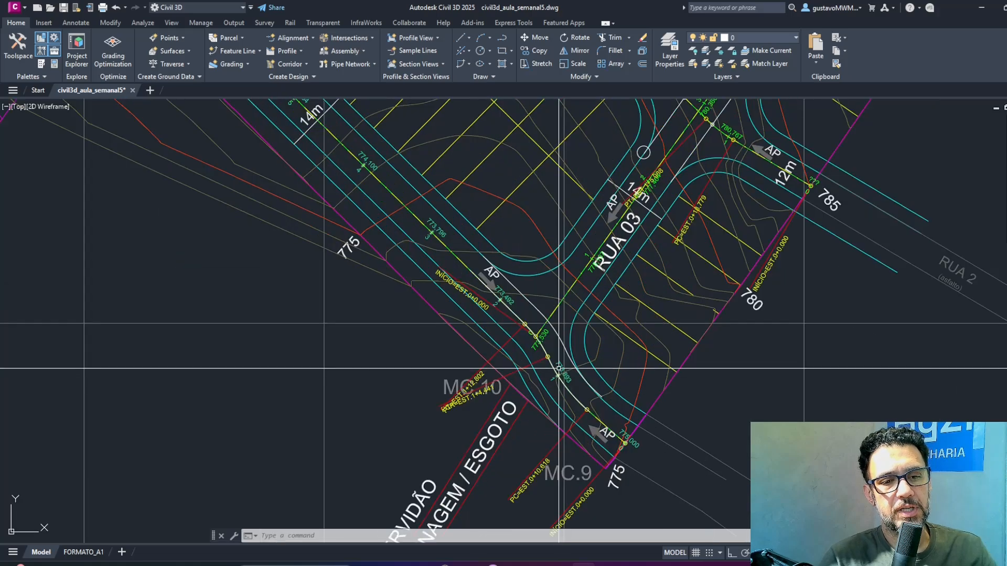
Select the RUA 01 alignment and the line at its junction curve to inspect their extent along the street, and clear the selection.
left_click(511, 311)
mouse_move(422, 137)
middle_mouse_down()
mouse_move(543, 230)
mouse_move(546, 285)
middle_mouse_up()
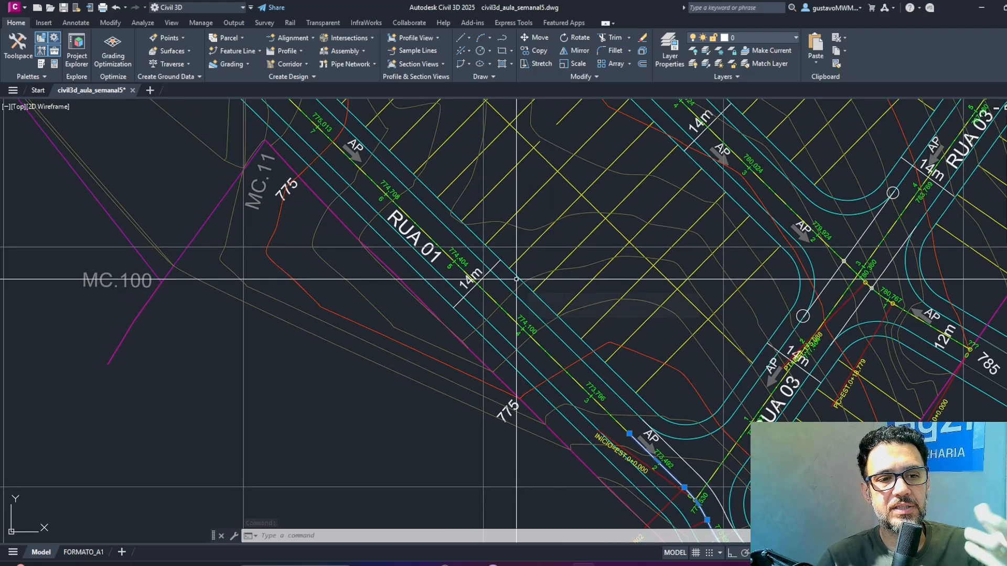
middle_click_drag(364, 213, 468, 317)
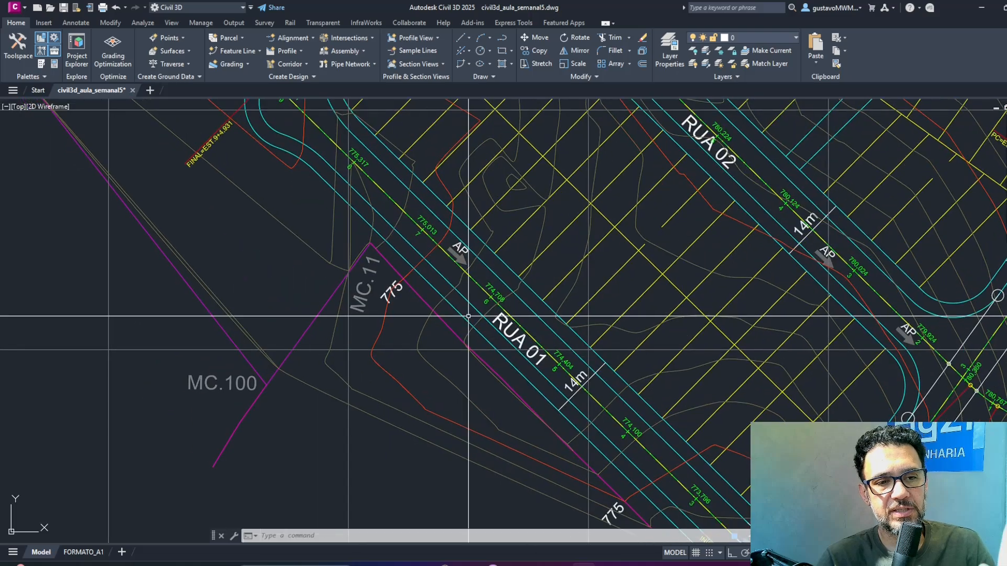
middle_click_drag(427, 204, 456, 232)
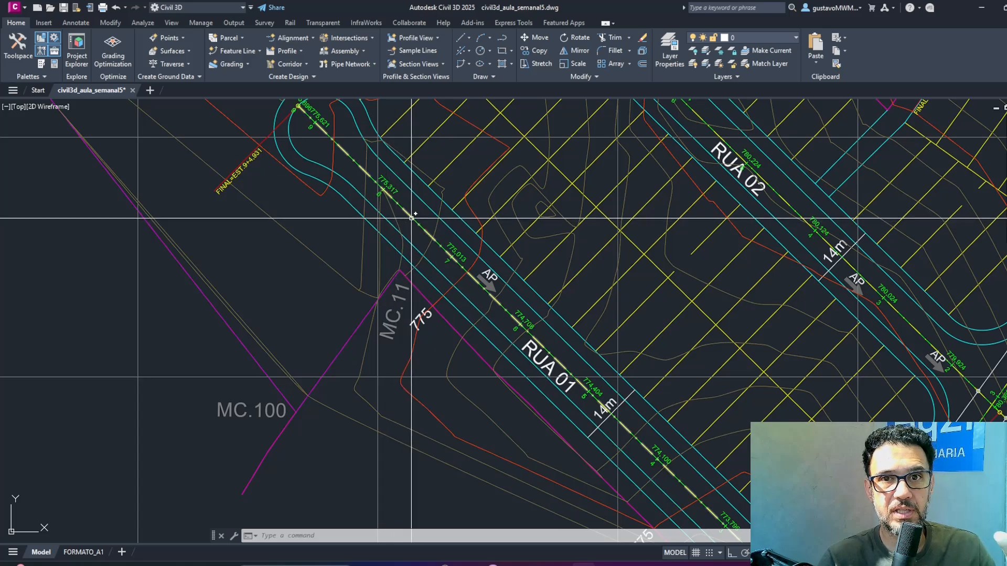
scroll(411, 218, "down", 2)
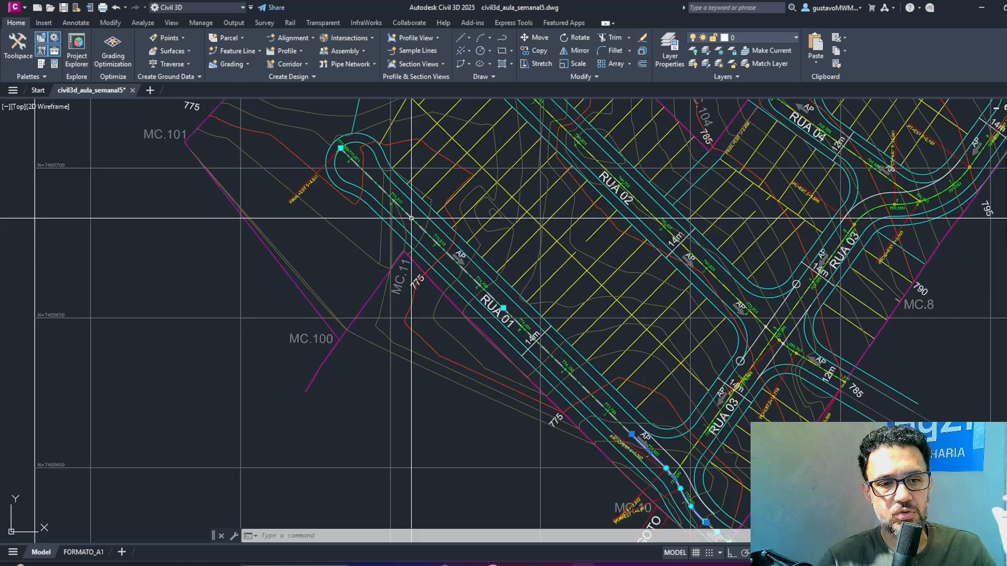
left_click(412, 217)
key("Escape")
key("Escape")
key("Escape")
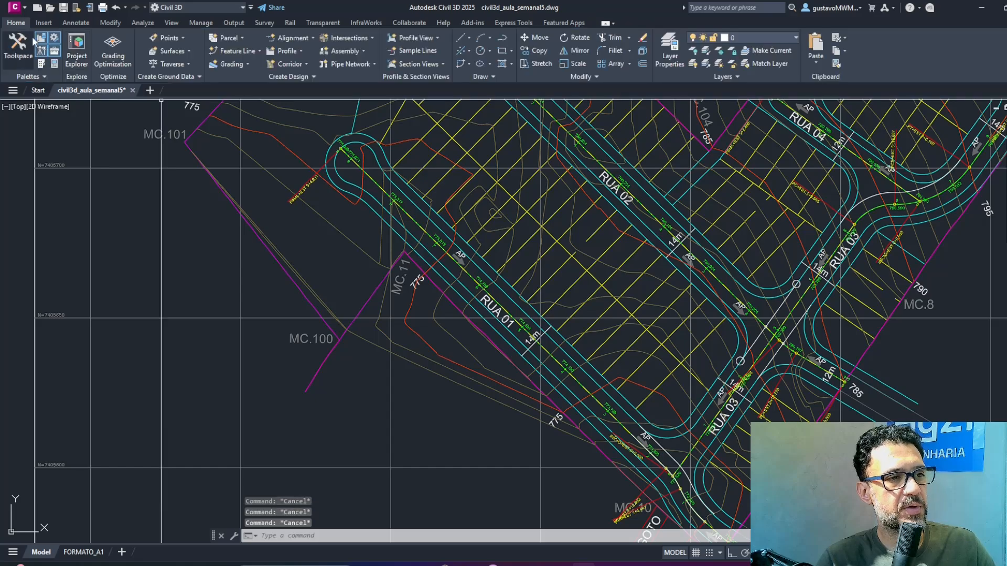
Open the Toolspace and list the drawing's centerline alignments.
left_click(18, 44)
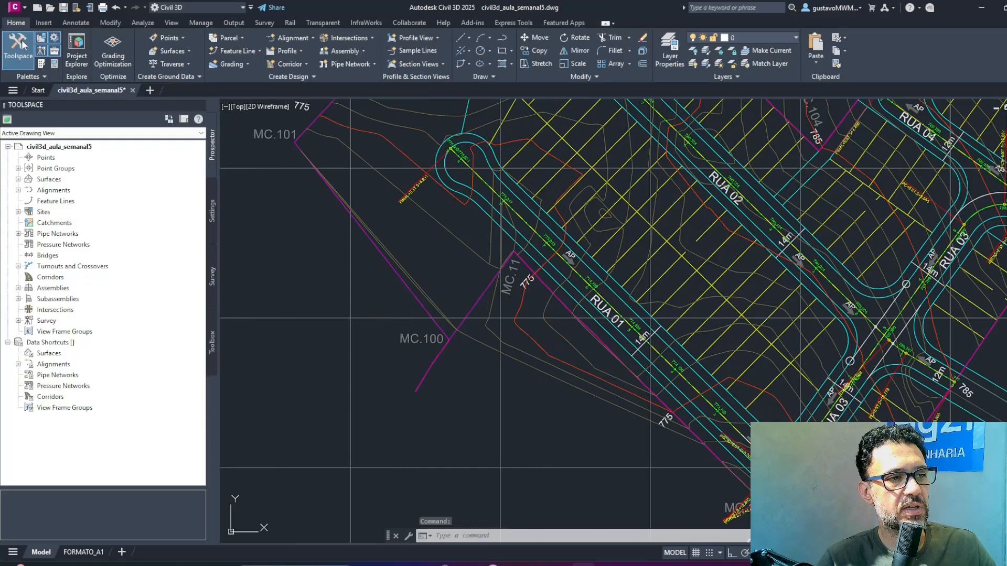
left_click(19, 190)
left_click(29, 202)
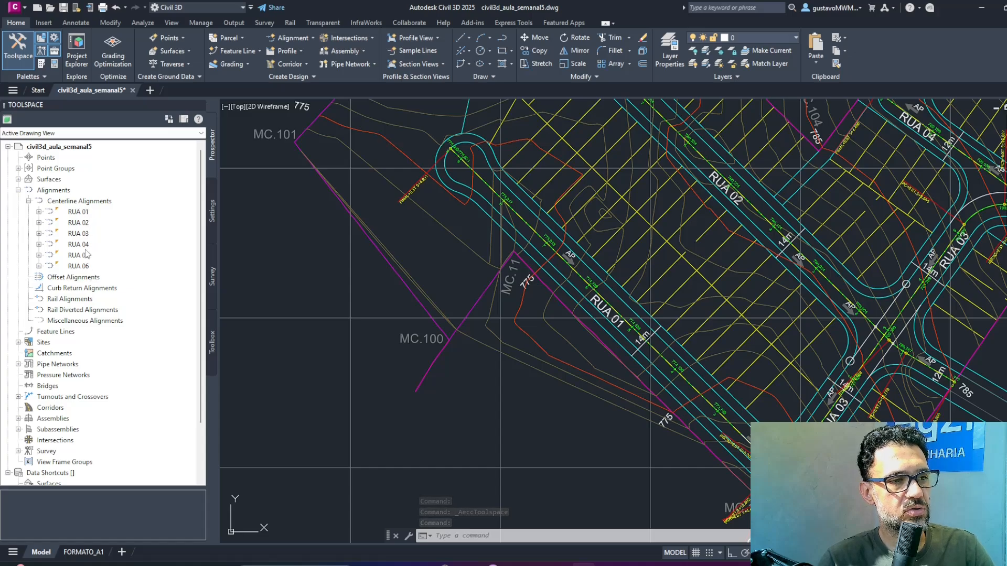
Compare the streets in the subdivision plan with the terrain and design lines in the RUA 01 profile view.
scroll(517, 311, "down", 6)
middle_click_drag(695, 296, 492, 338)
middle_click_drag(651, 214, 436, 436)
mouse_move(358, 440)
middle_mouse_down()
mouse_move(582, 265)
mouse_move(650, 245)
mouse_move(716, 202)
middle_mouse_up()
scroll(557, 363, "up", 4)
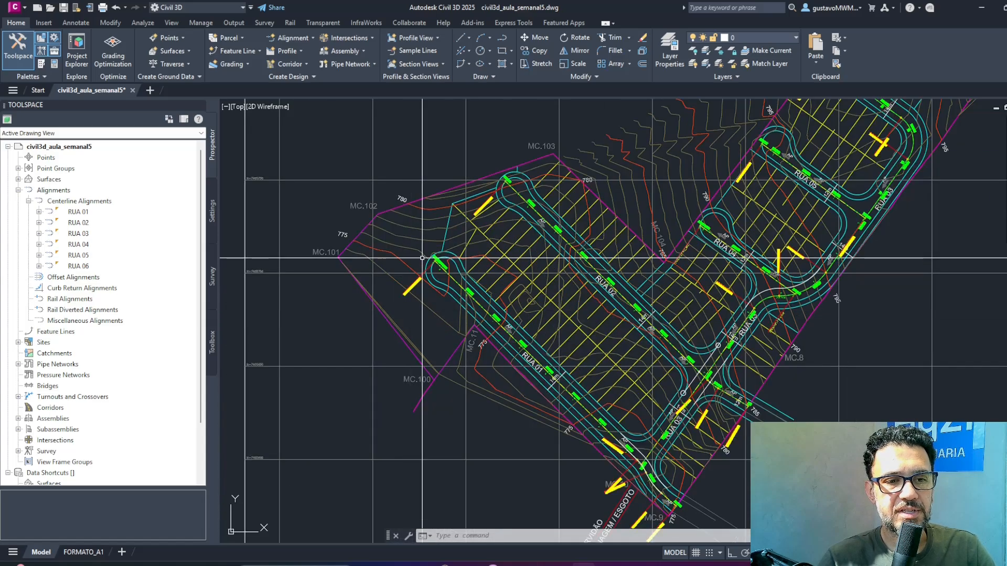
mouse_move(653, 277)
middle_mouse_down()
mouse_move(542, 404)
mouse_move(509, 426)
middle_mouse_up()
middle_click_drag(760, 265, 365, 455)
middle_click_drag(883, 272, 388, 457)
middle_click_drag(678, 254, 405, 398)
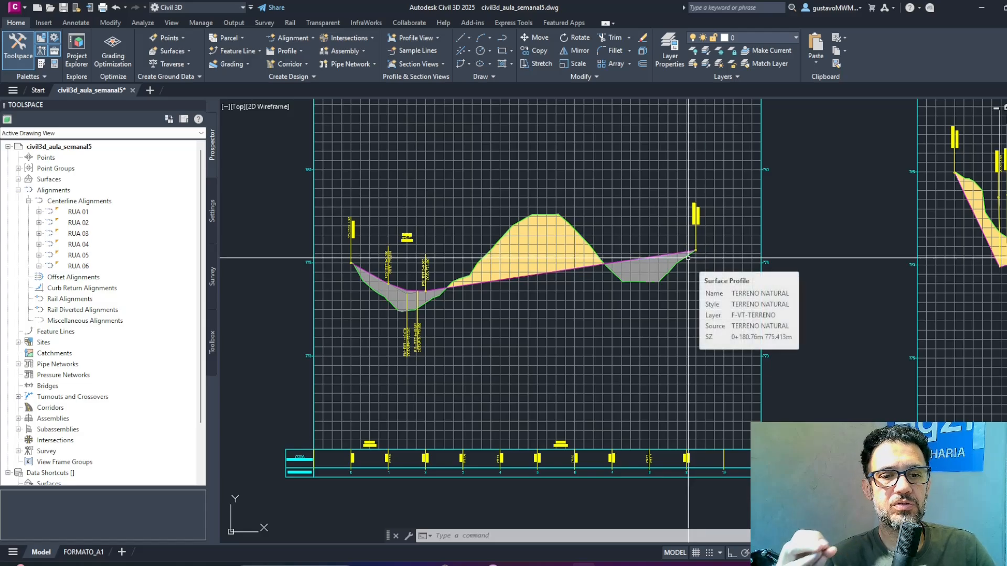
scroll(688, 257, "down", 6)
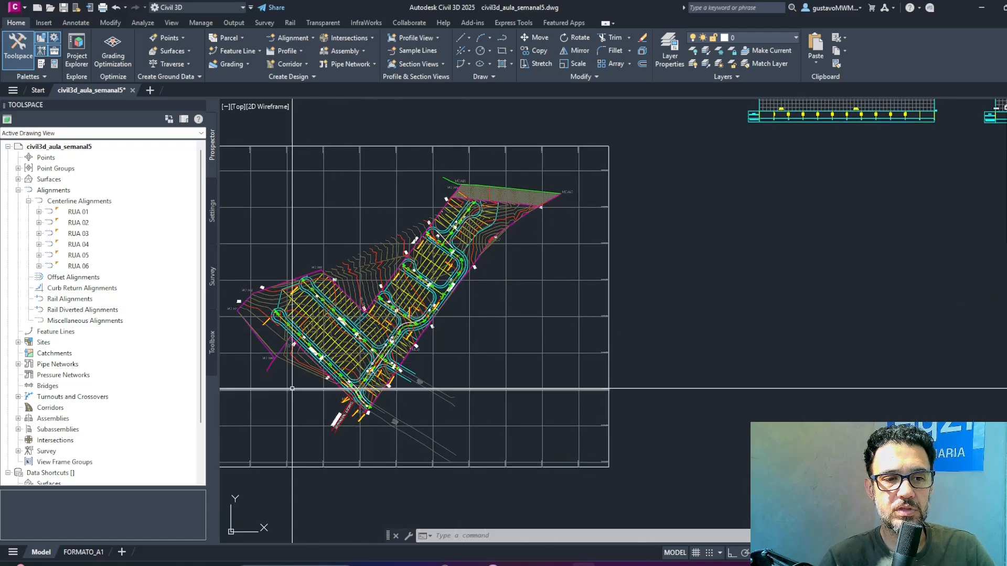
scroll(367, 366, "up", 5)
scroll(368, 365, "down", 5)
scroll(473, 378, "up", 6)
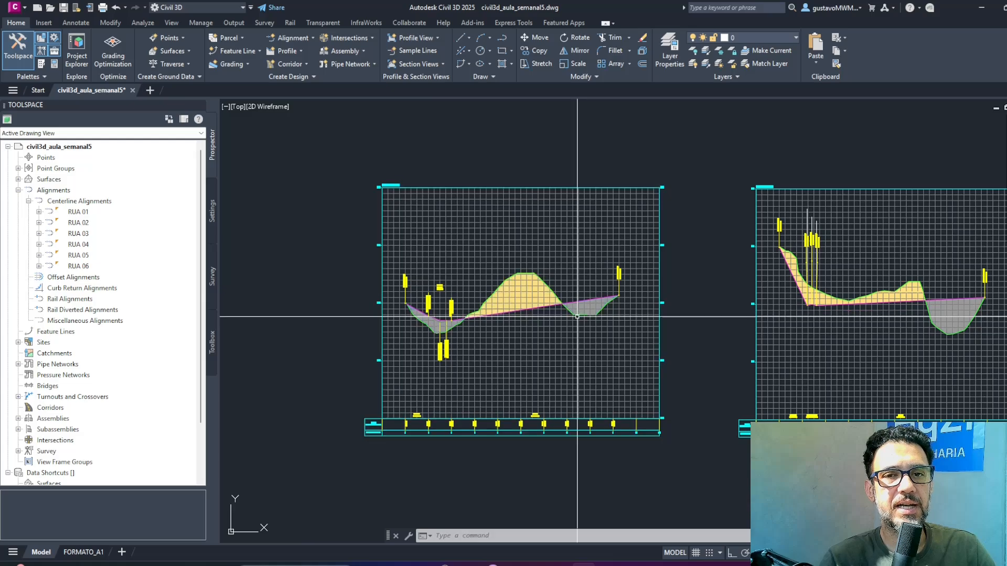
Examine the title of the RUA 01 profile view and the elevations in its band at station 5.
middle_click_drag(445, 393, 828, 190)
middle_click_drag(411, 385, 601, 214)
middle_click_drag(730, 217, 473, 464)
middle_click_drag(807, 248, 643, 392)
scroll(531, 201, "up", 6)
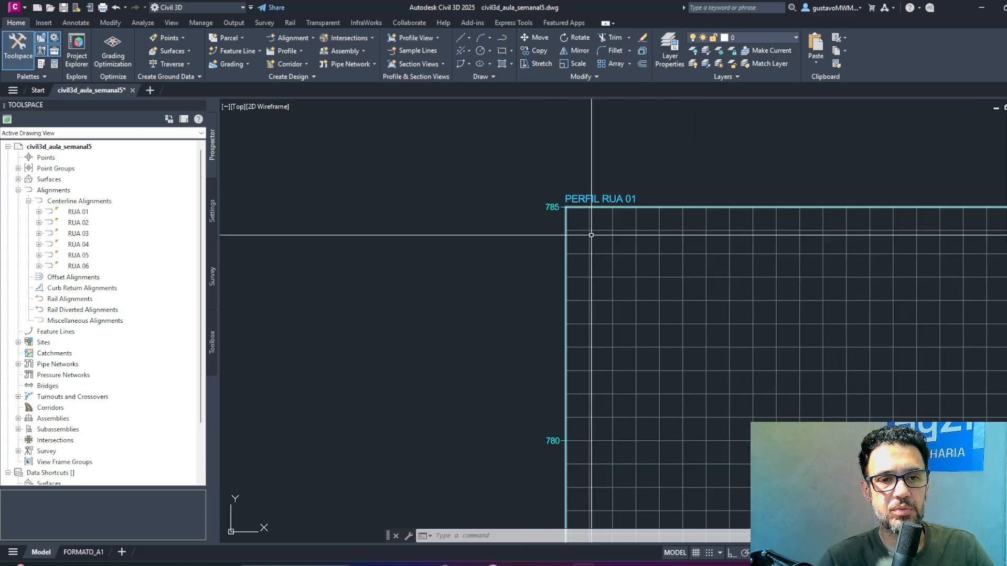
scroll(652, 229, "down", 4)
middle_click_drag(747, 350, 568, 98)
scroll(668, 349, "up", 8)
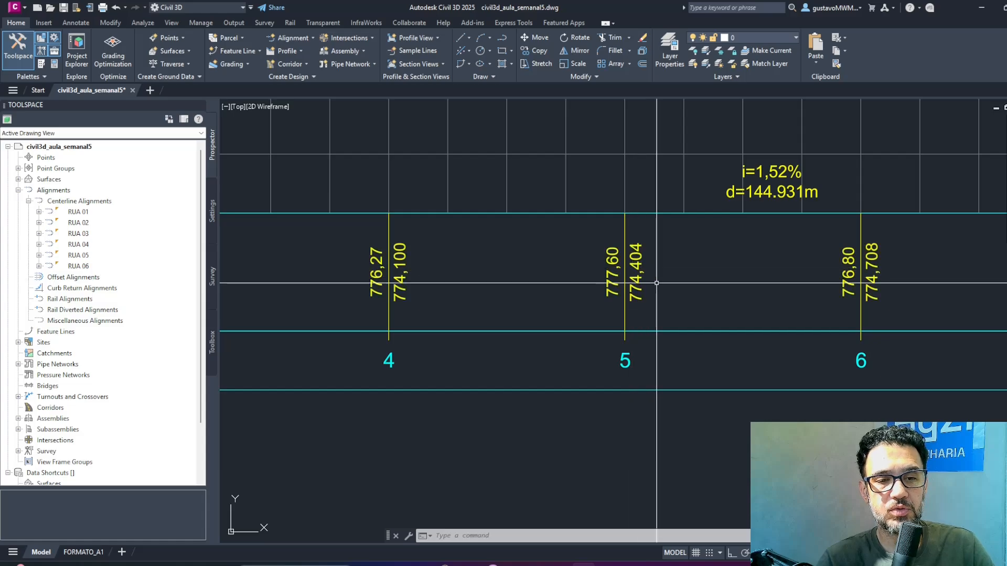
scroll(622, 290, "up", 2)
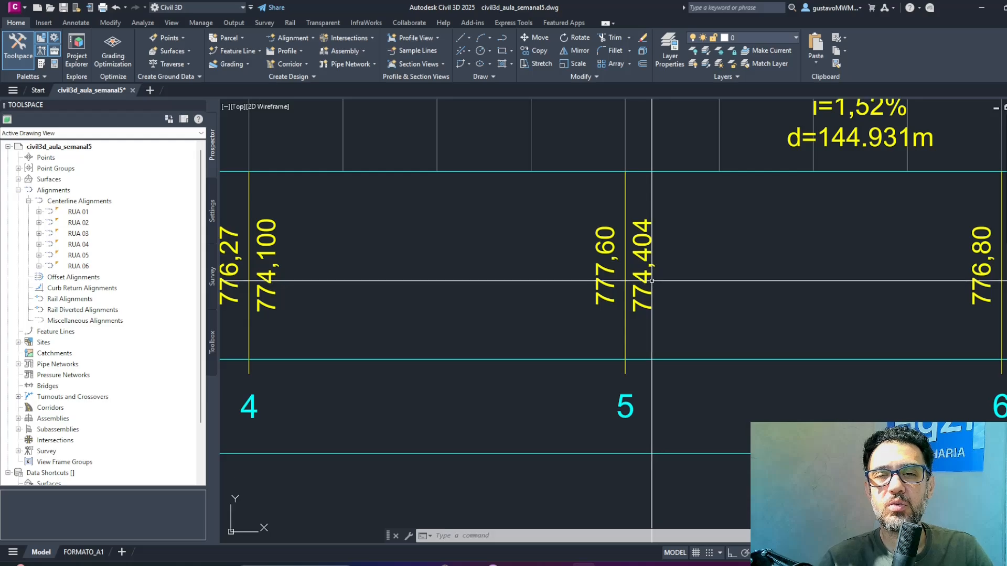
scroll(645, 257, "down", 10)
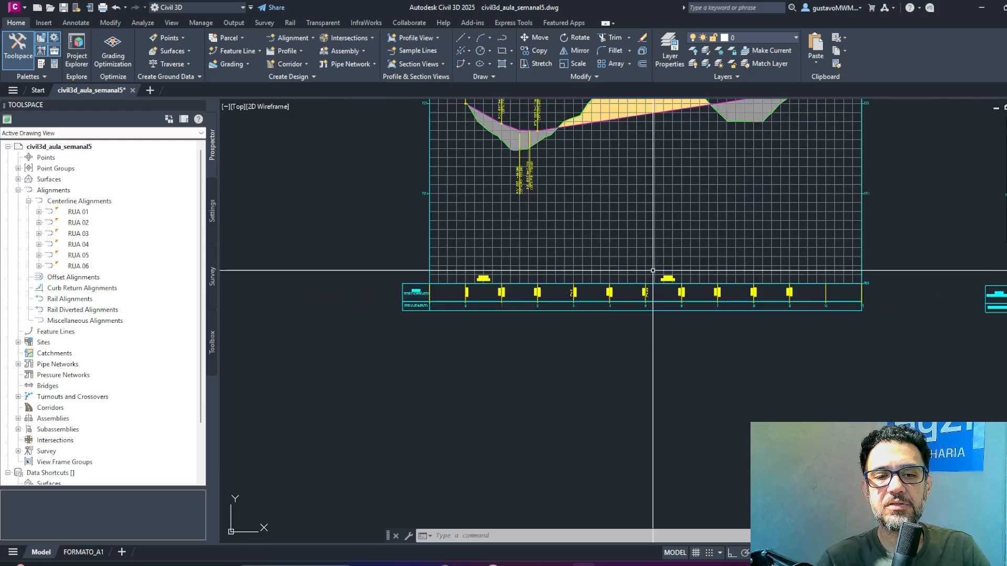
Locate station 5 on RUA 01 in the plan and inspect its elevation label beside the road width dimension.
middle_click_drag(560, 333, 867, 103)
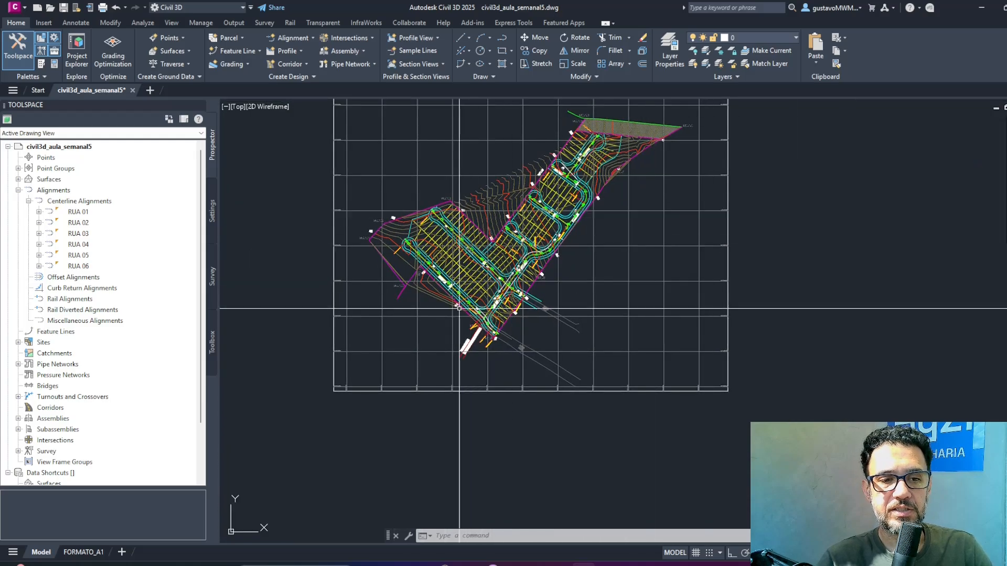
middle_click_drag(793, 203, 532, 530)
scroll(607, 223, "up", 6)
scroll(723, 221, "down", 3)
middle_click_drag(341, 498, 749, 129)
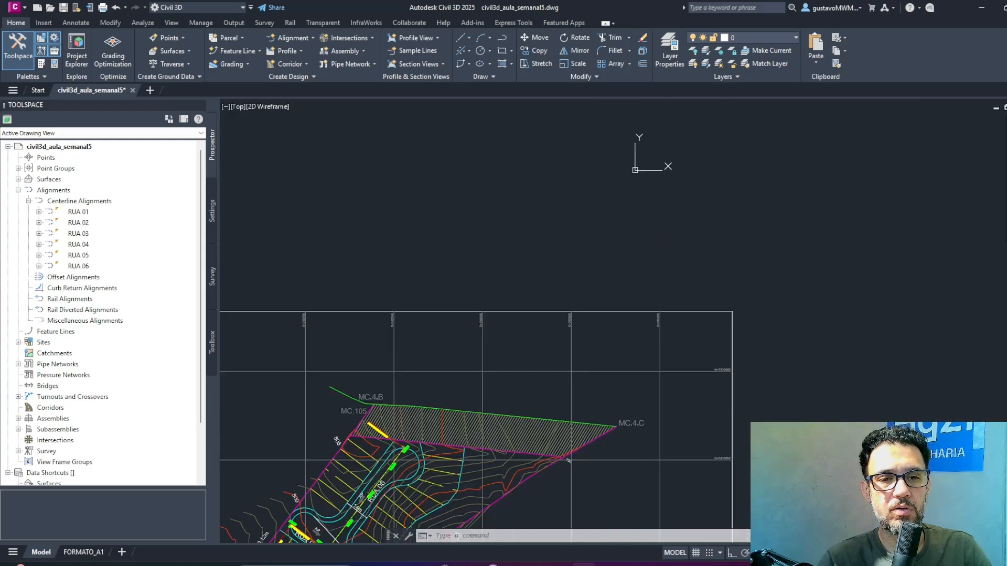
middle_click_drag(457, 531, 745, 189)
middle_click_drag(522, 469, 551, 355)
scroll(433, 464, "up", 4)
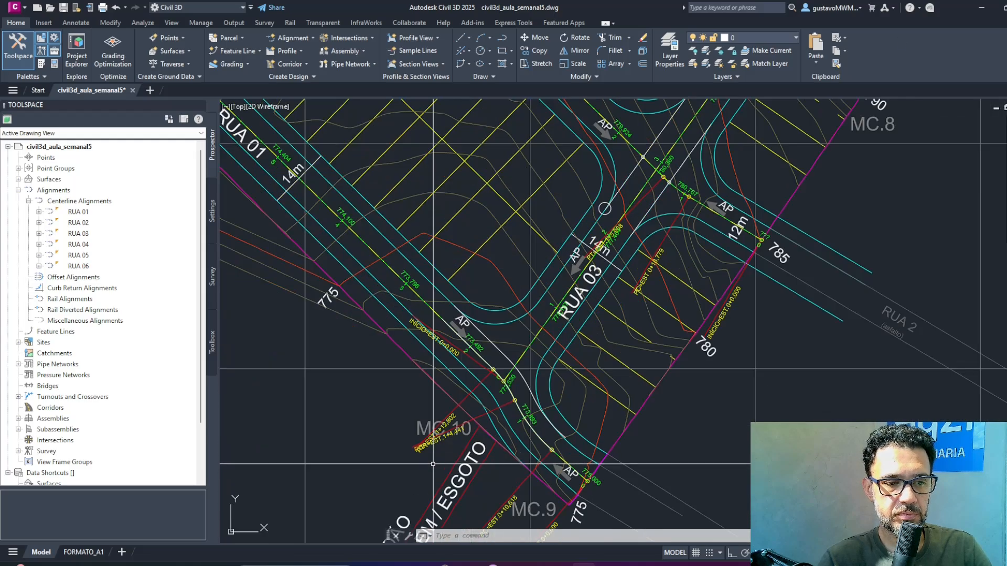
middle_click_drag(359, 250, 490, 320)
middle_click_drag(437, 231, 479, 276)
scroll(411, 264, "up", 3)
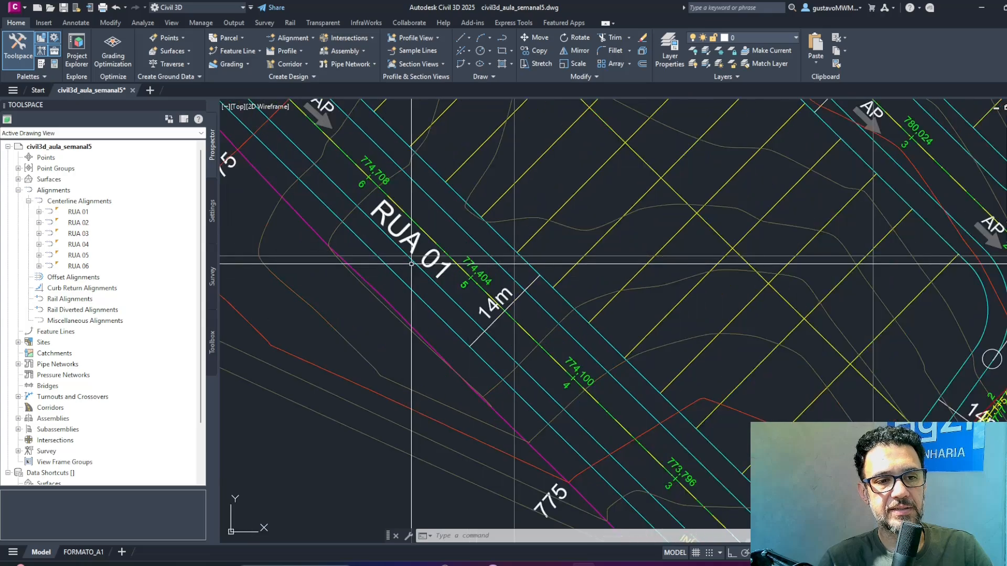
scroll(411, 264, "up", 2)
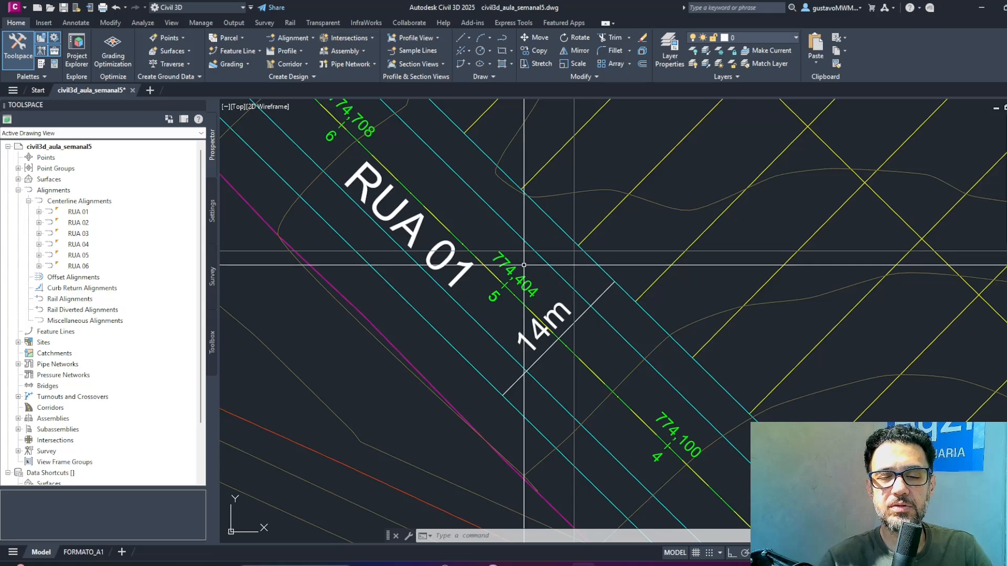
middle_click_drag(527, 239, 550, 181)
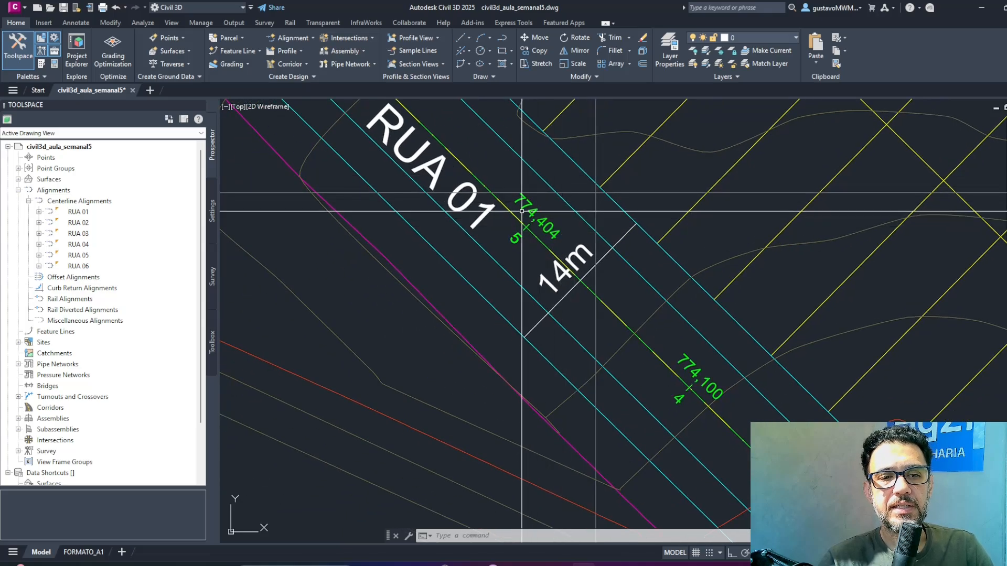
middle_click_drag(506, 251, 546, 284)
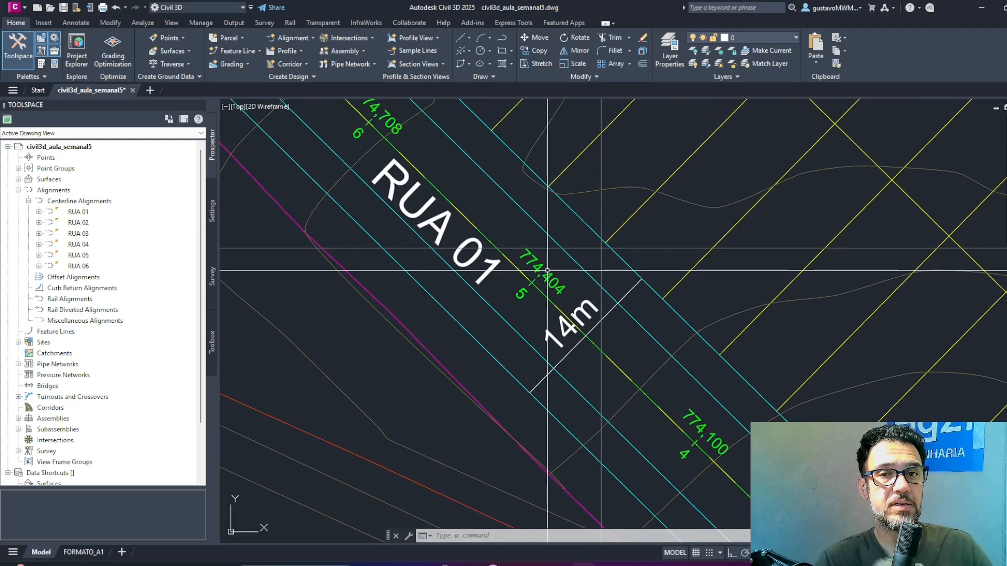
scroll(553, 274, "down", 4)
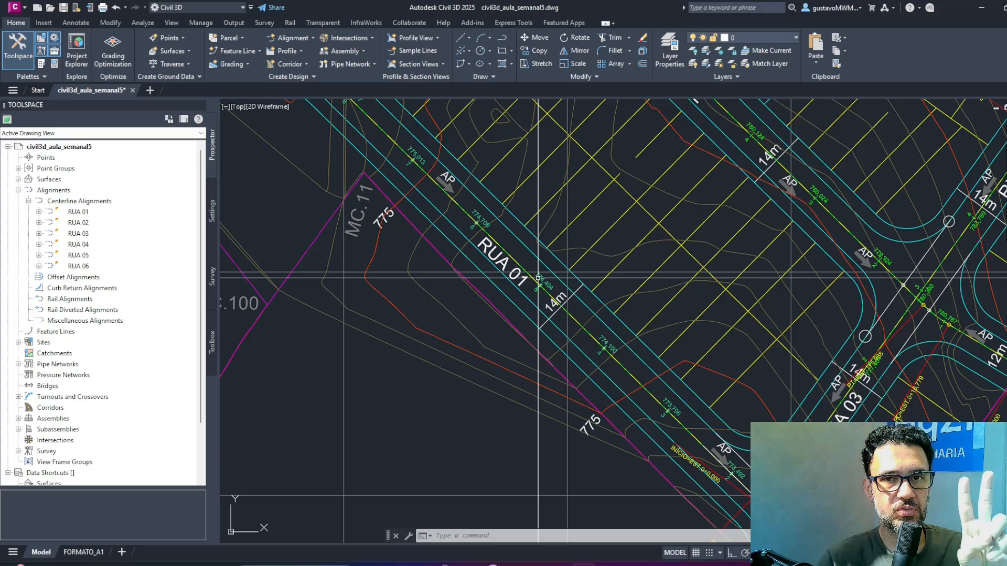
Close the Toolspace to enlarge the drawing area around station 5 of RUA 01.
mouse_move(538, 278)
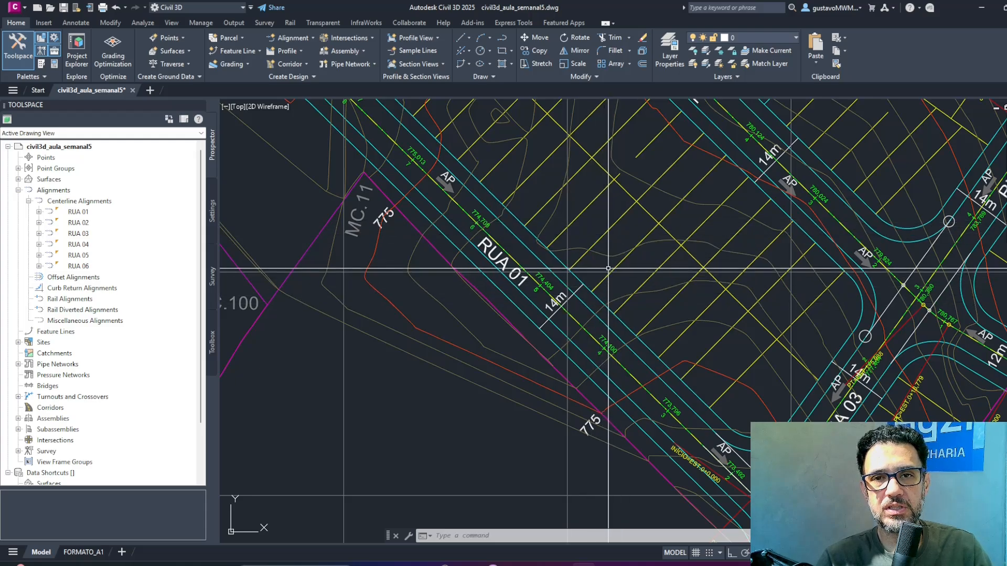
scroll(535, 282, "up", 2)
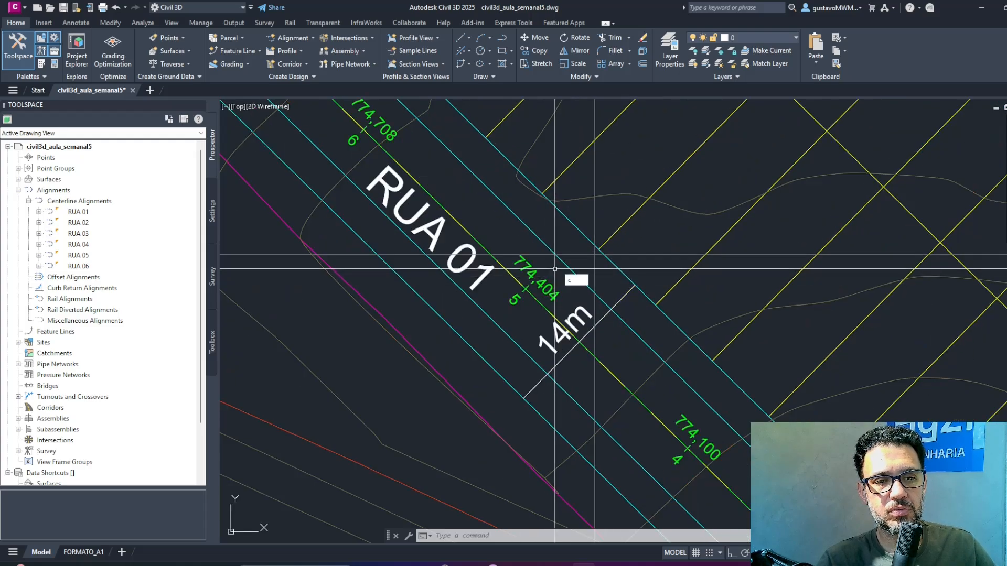
key("Escape")
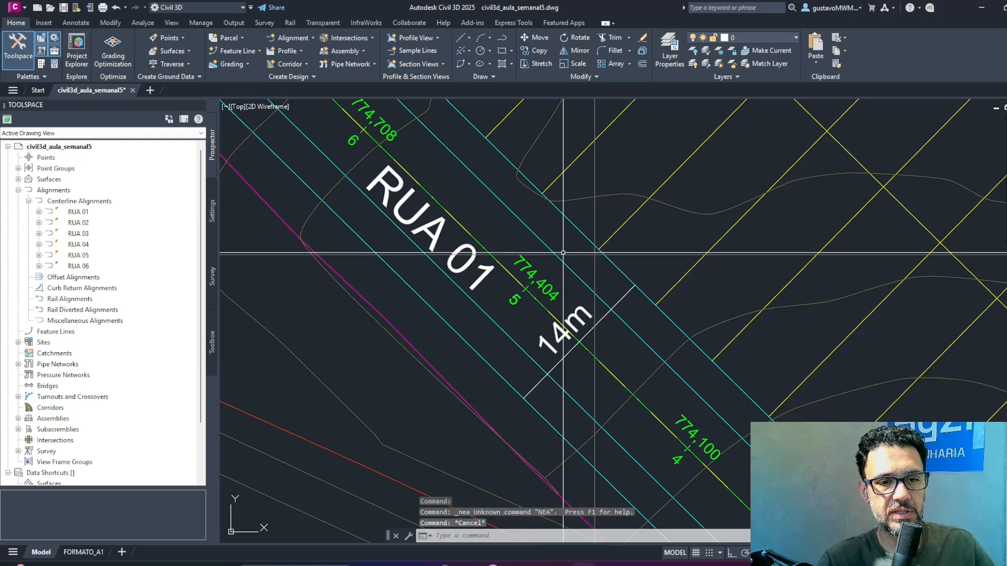
key("space")
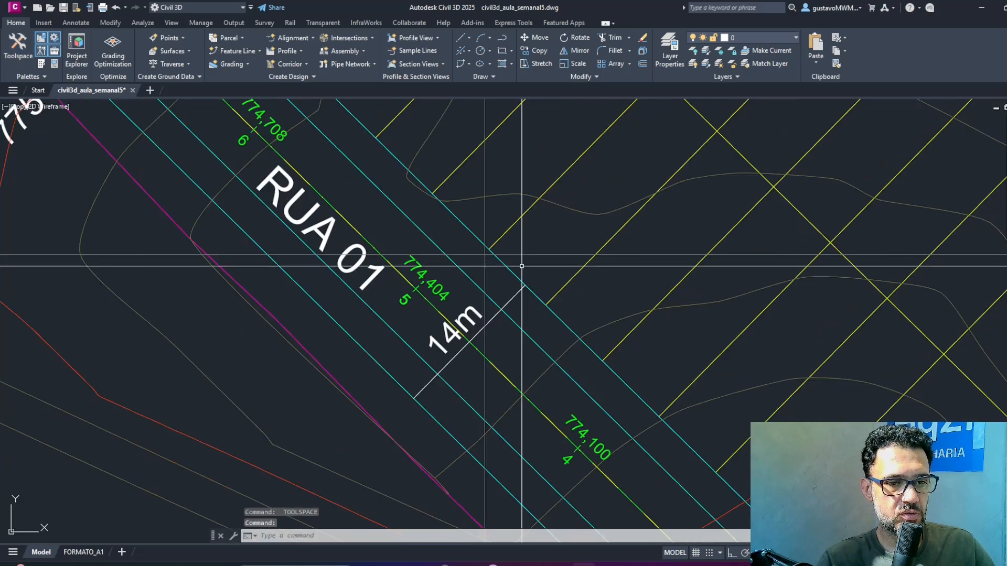
Draw a circle of about 1.32 m radius centered on RUA 01's inner edge line beside station 5.
key("Escape")
type("c")
key("space")
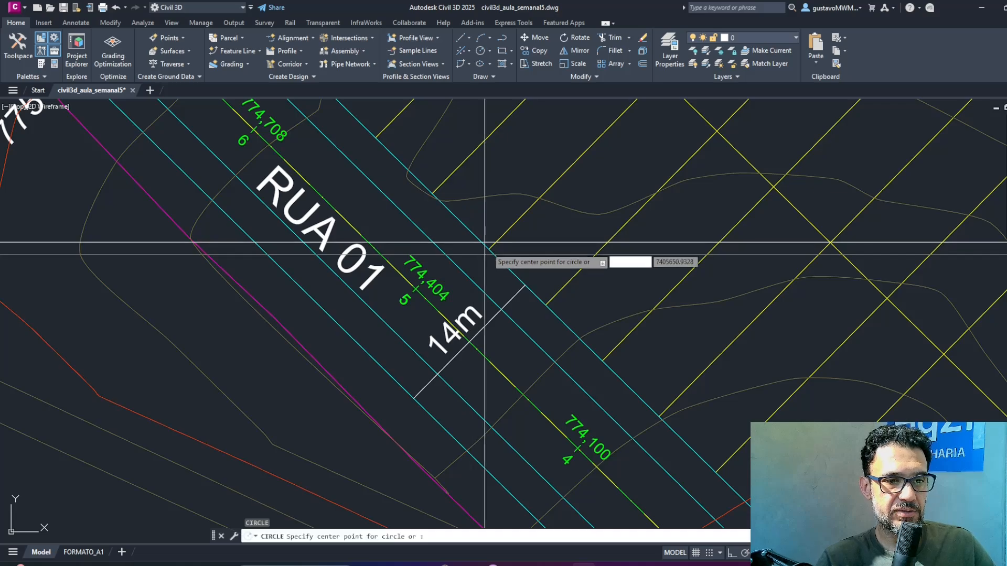
right_click(450, 262, "shift")
key("r")
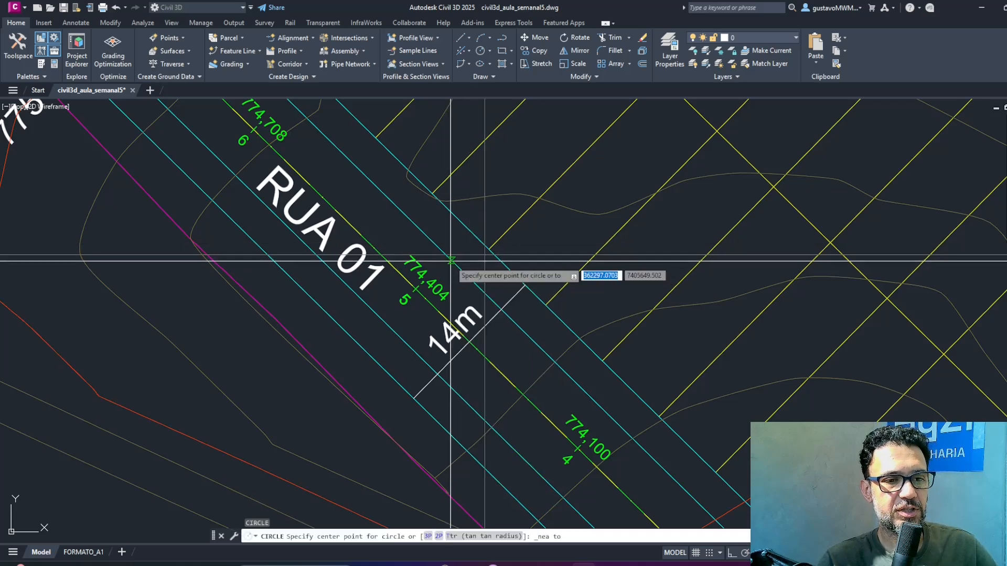
left_click(449, 258)
left_click(450, 274)
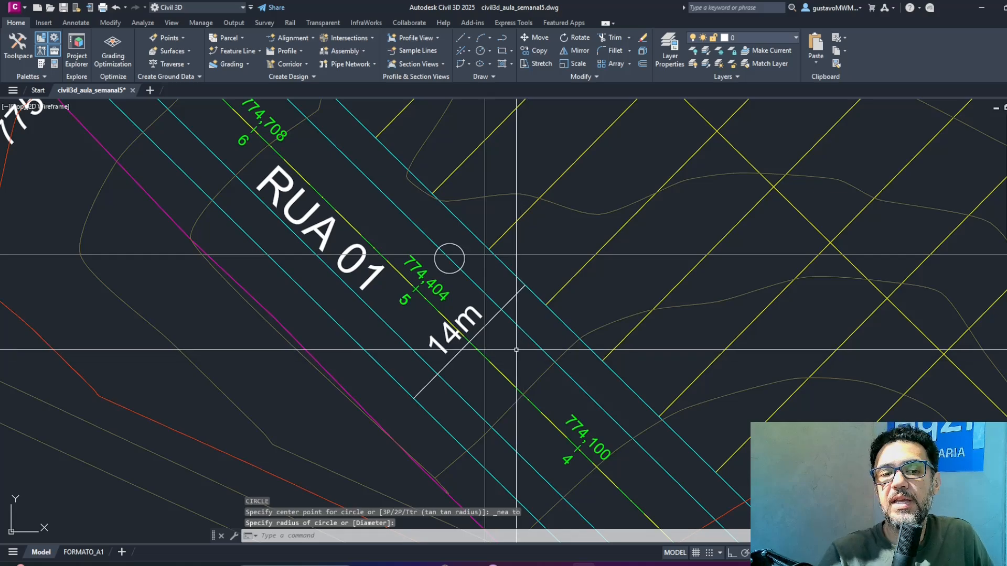
Draw a second small circle centered on the station 5 mark of the RUA 01 centerline, with object snap off.
key("Return")
right_click(415, 288, "shift")
key("a")
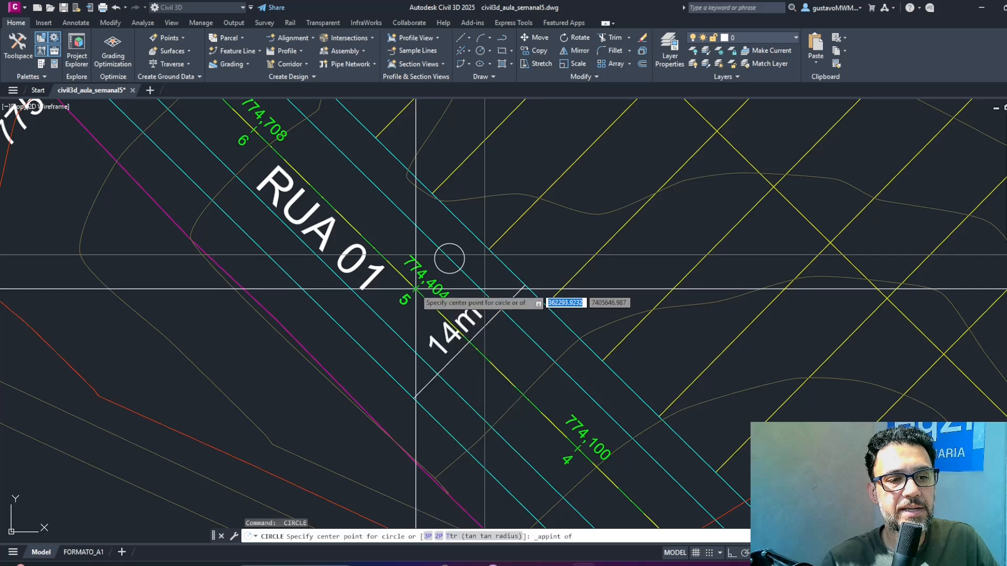
left_click(416, 289)
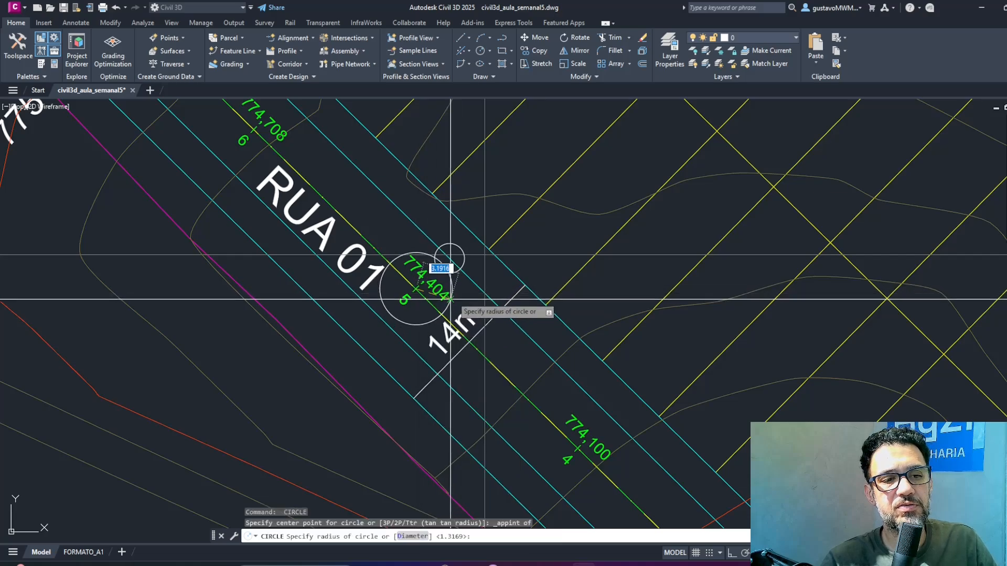
key("F3")
left_click(427, 284)
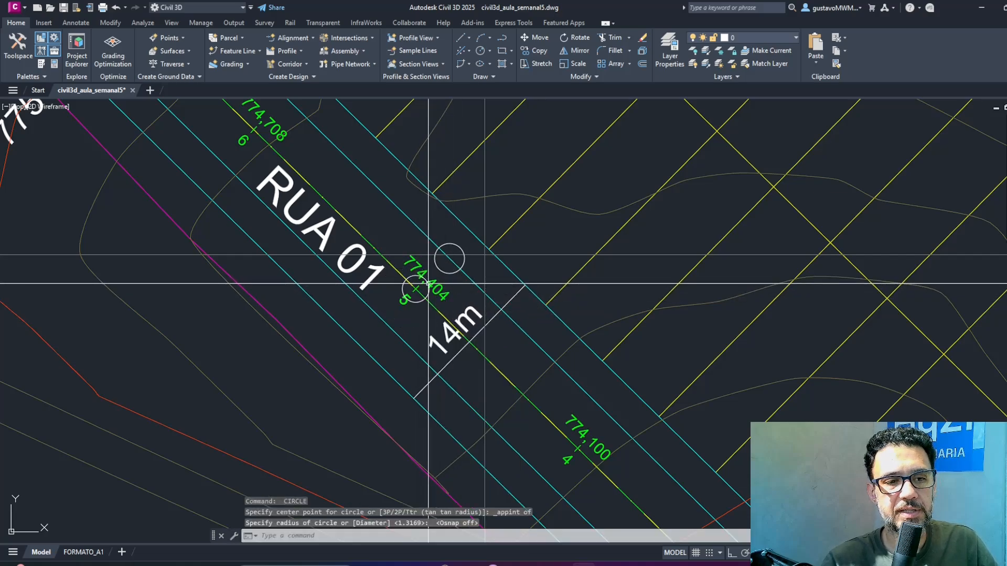
Erase the two marker circles at station 5 of RUA 01.
left_click(448, 270)
left_click(440, 274)
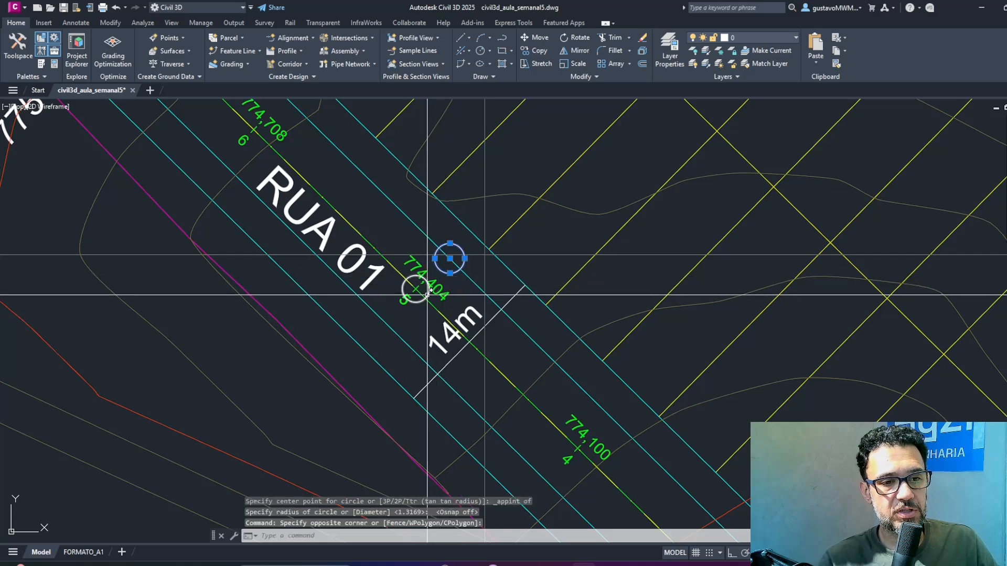
left_click(427, 296)
type("e")
key("Return")
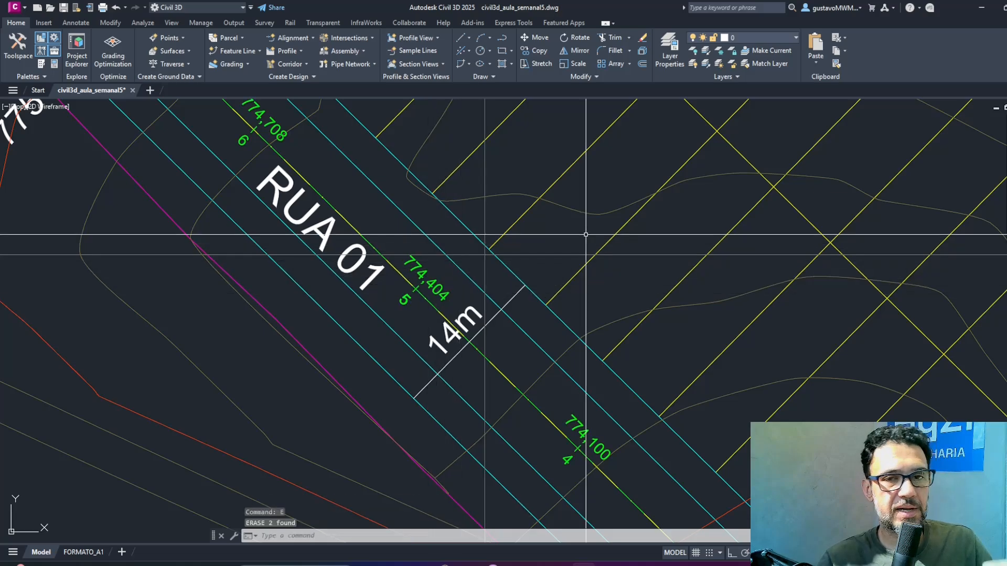
Review the layout of the subdivision's streets, from RUA 01 to RUA 05, in plan.
scroll(586, 234, "down", 7)
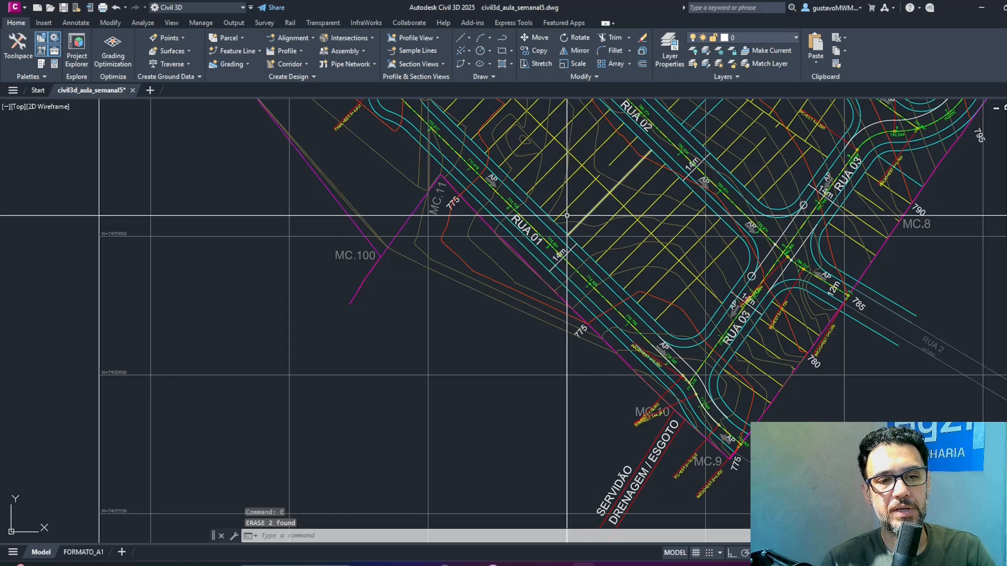
middle_click_drag(617, 275, 532, 316)
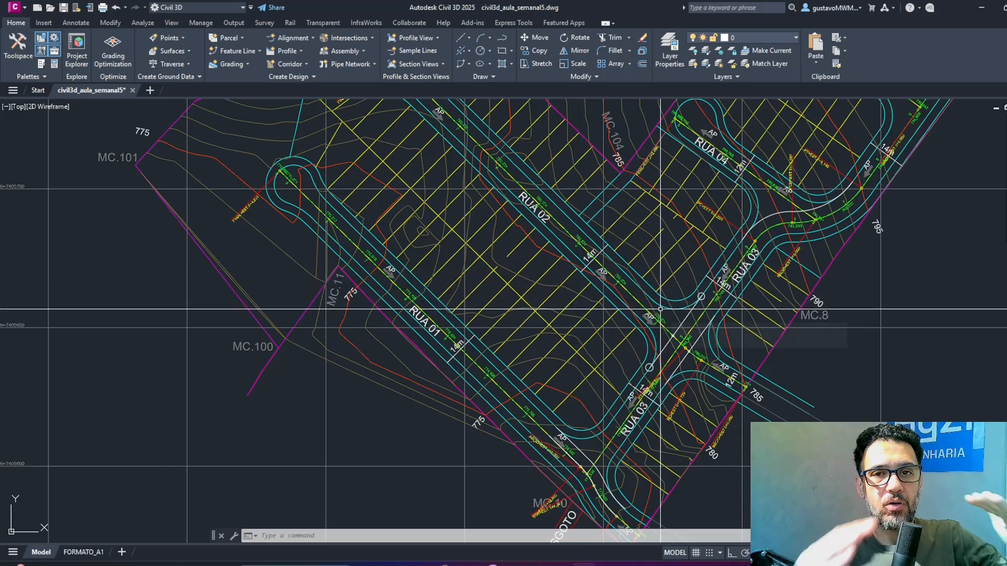
mouse_move(661, 310)
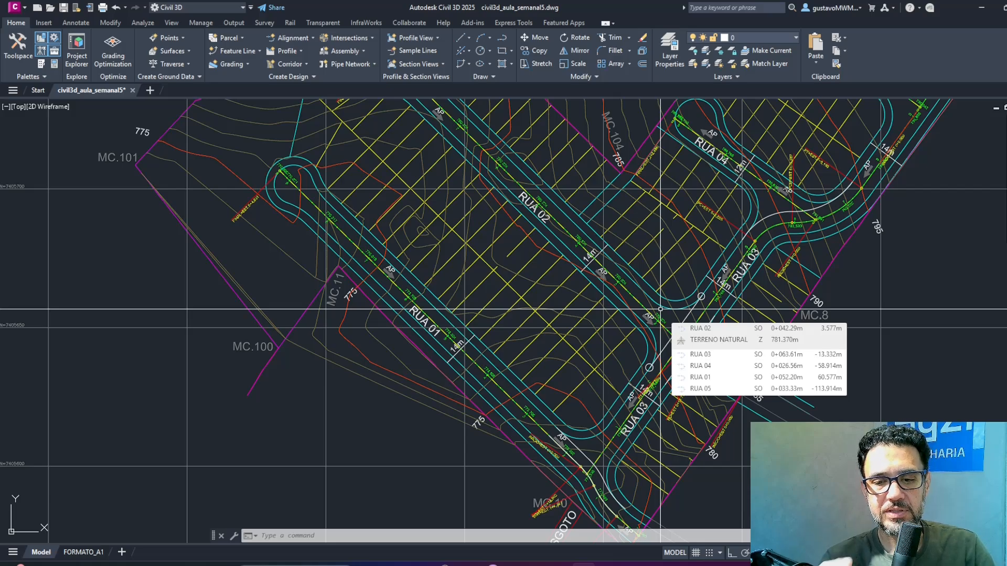
left_click(288, 65)
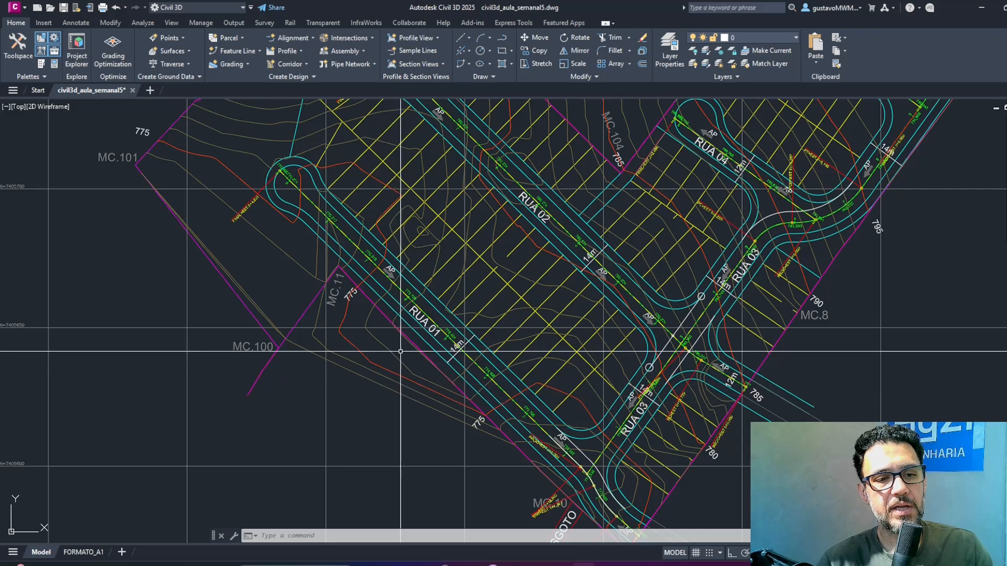
middle_click_drag(454, 322, 434, 241)
scroll(433, 240, "down", 3)
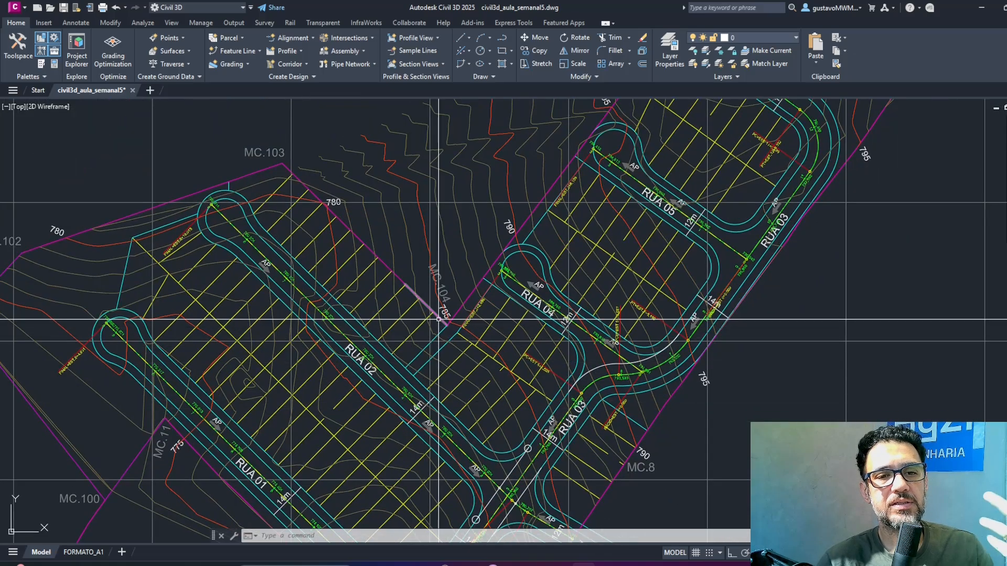
Measure the full width of RUA 01 perpendicularly between its outer edge lines beside the 14m dimension.
scroll(630, 156, "up", 3)
scroll(399, 355, "up", 5)
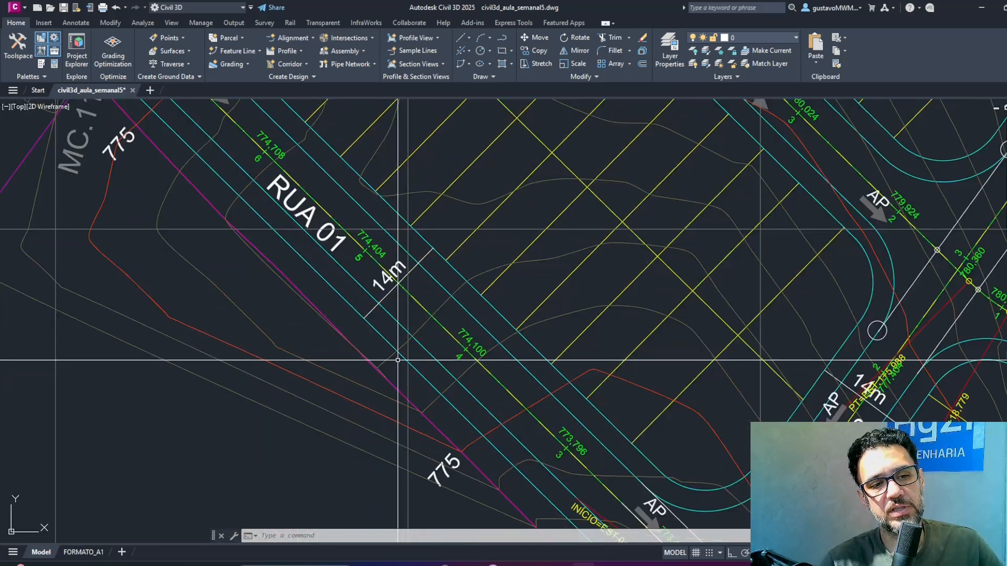
type("dist")
key("Return")
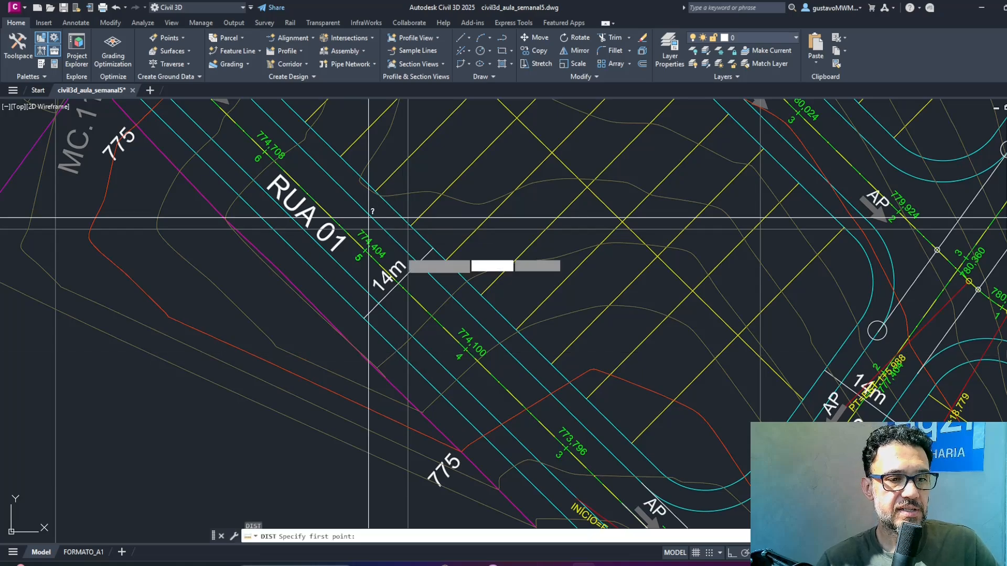
right_click(391, 351, "shift")
left_click(421, 321)
left_click(392, 344)
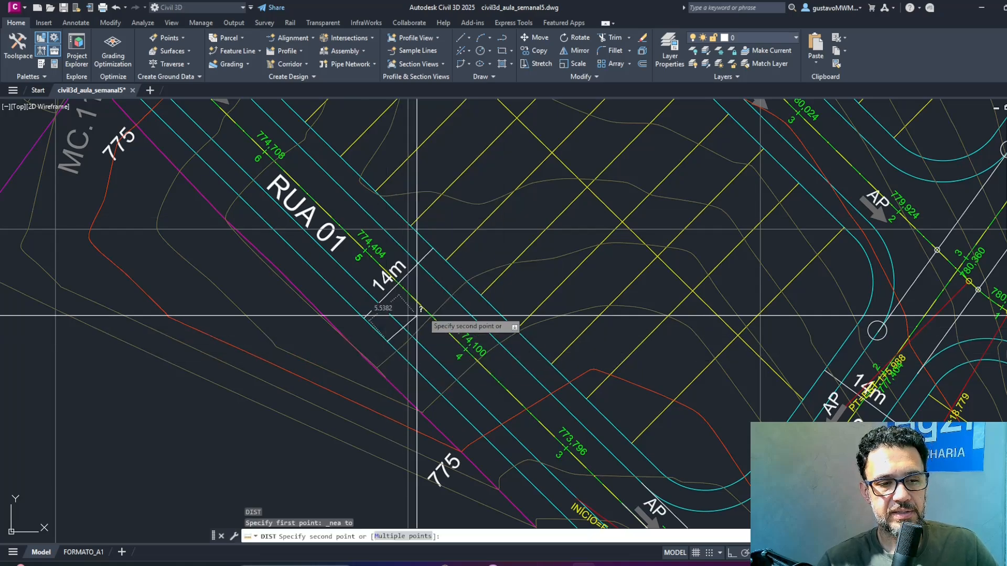
right_click(437, 305, "shift")
key("p")
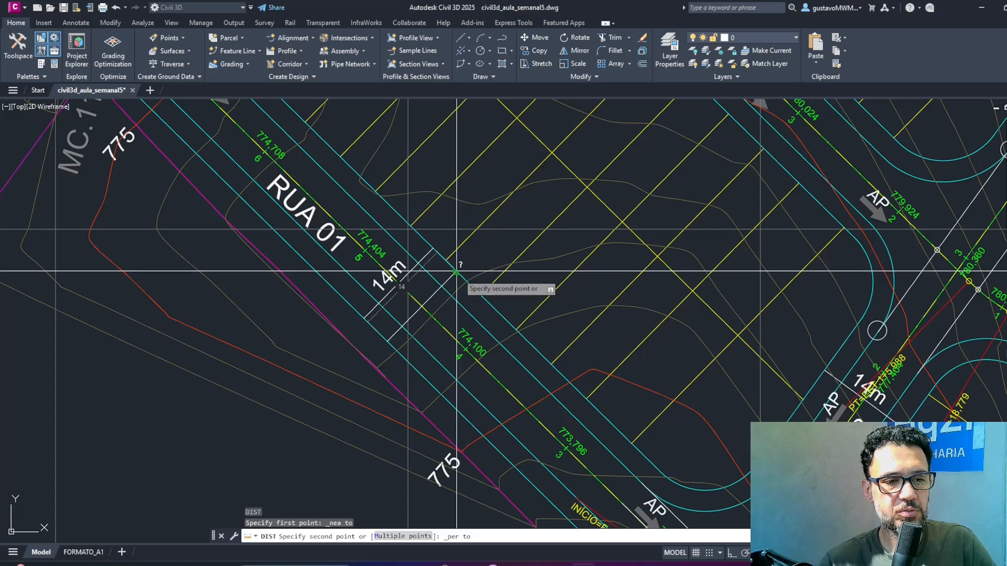
left_click(457, 272)
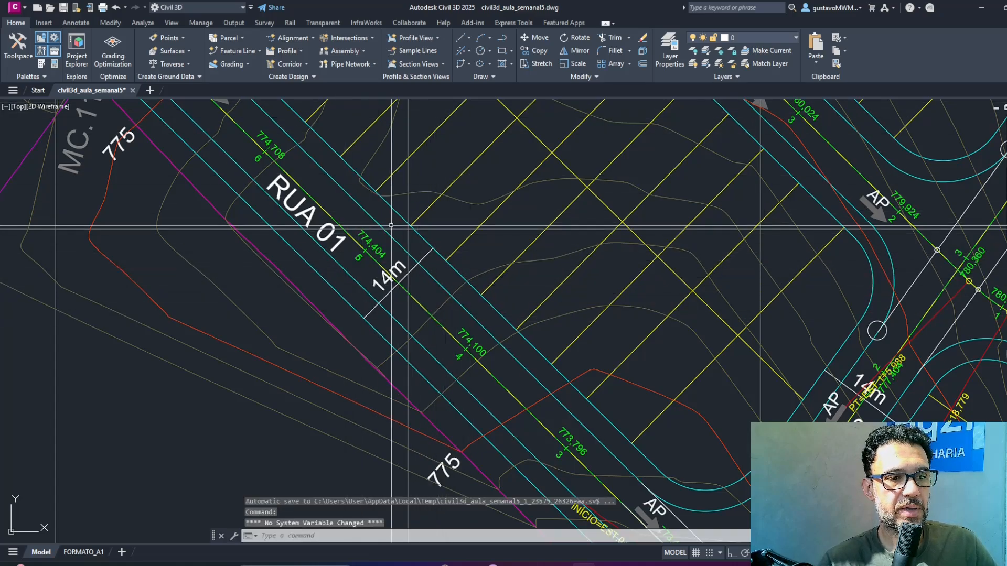
Measure the sidewalk width of RUA 01 perpendicularly from the southwest outer edge line to the adjacent inner line.
key("Return")
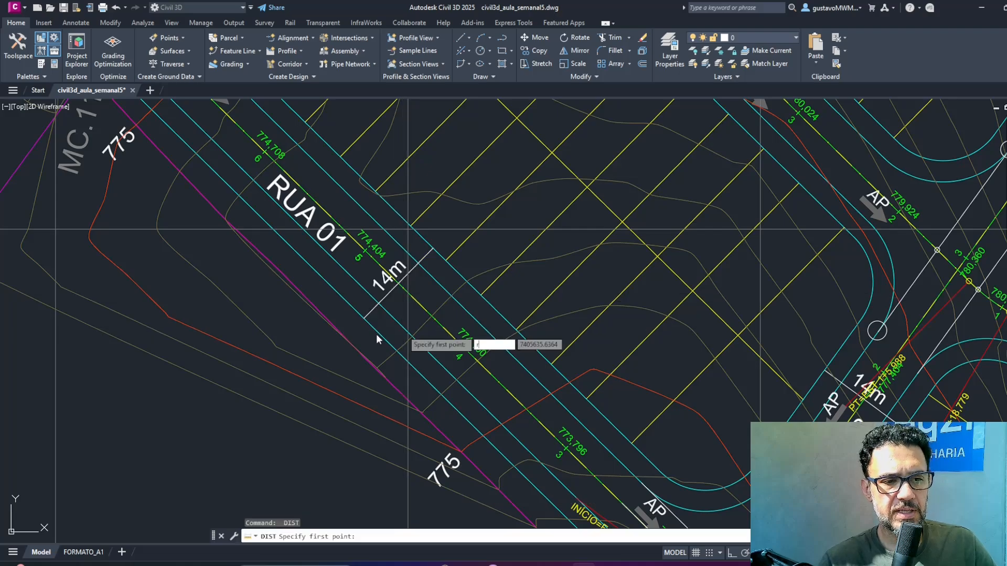
right_click(378, 334, "shift")
key("r")
left_click(381, 334)
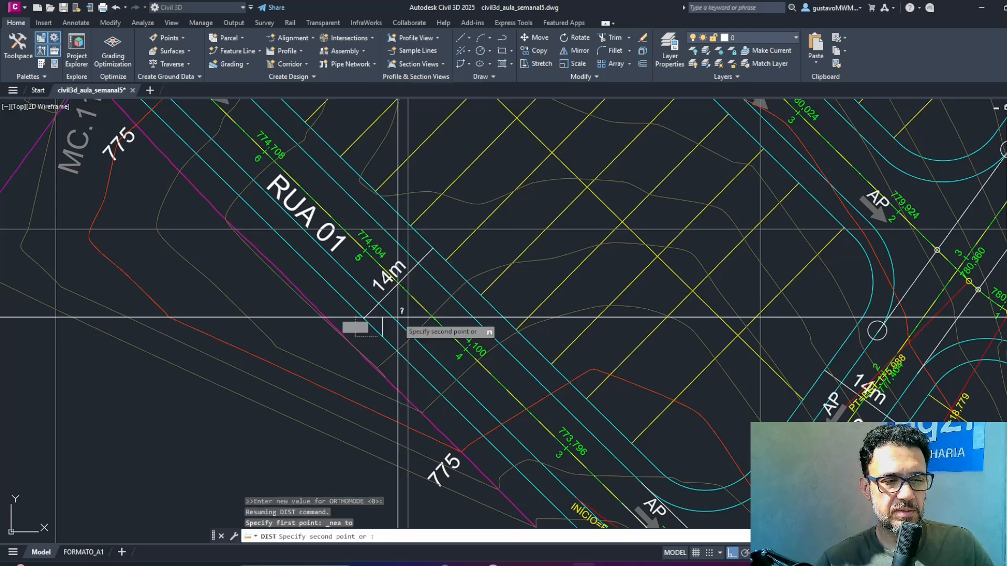
right_click(402, 317, "shift")
left_click(426, 234)
key("F8")
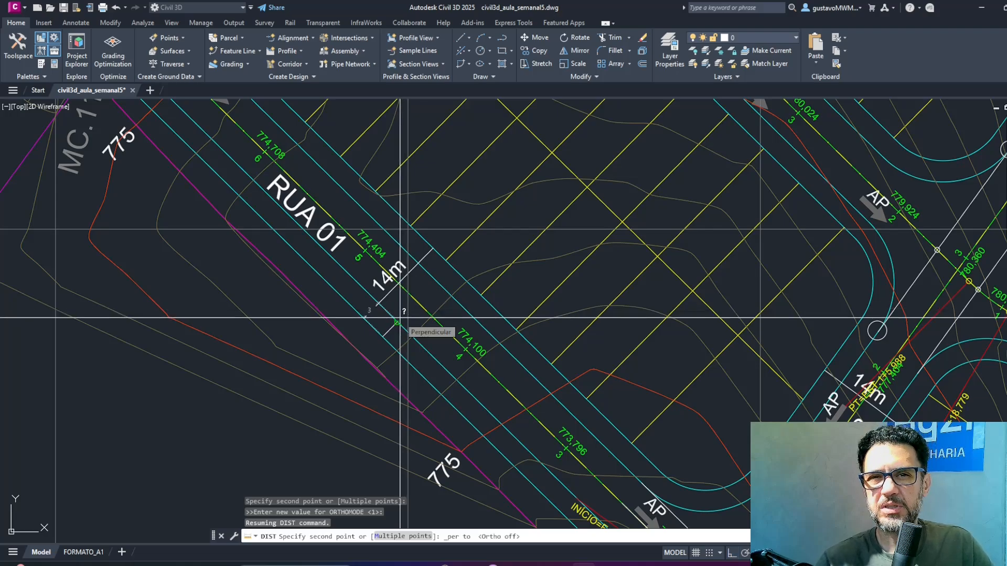
left_click(400, 317)
Measure the roadway width of RUA 01 perpendicularly between its two inner edge lines.
key("Return")
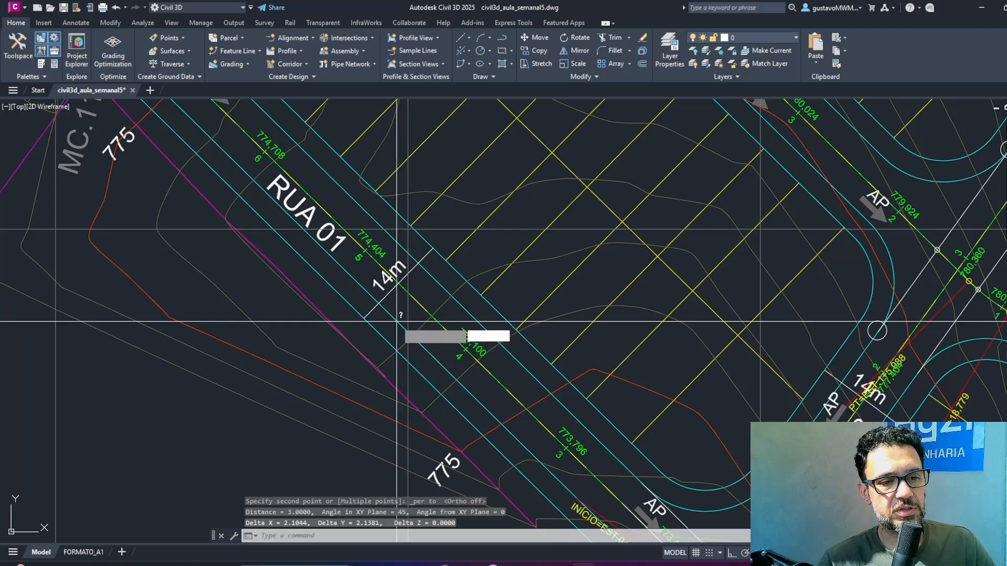
key("F8")
right_click(402, 315, "shift")
left_click(420, 287)
left_click(396, 318)
right_click(450, 288, "shift")
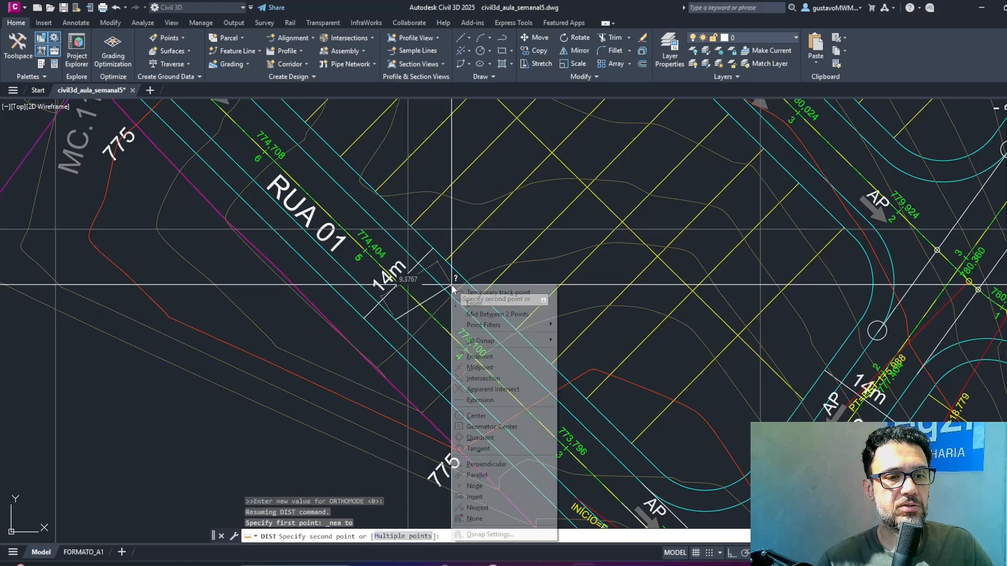
left_click(480, 464)
left_click(439, 280)
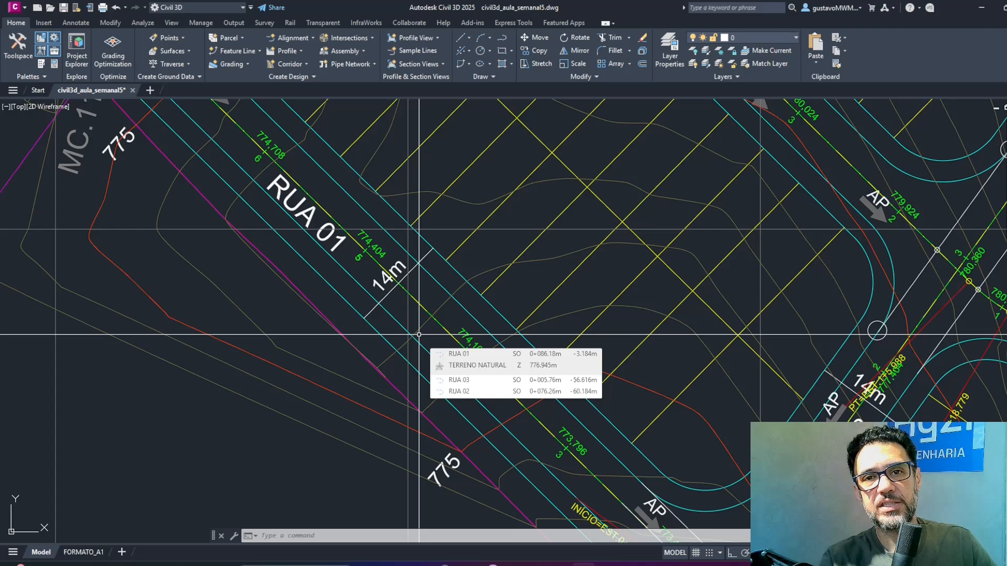
Start a new assembly and name it Rua 01.
scroll(494, 286, "down", 2)
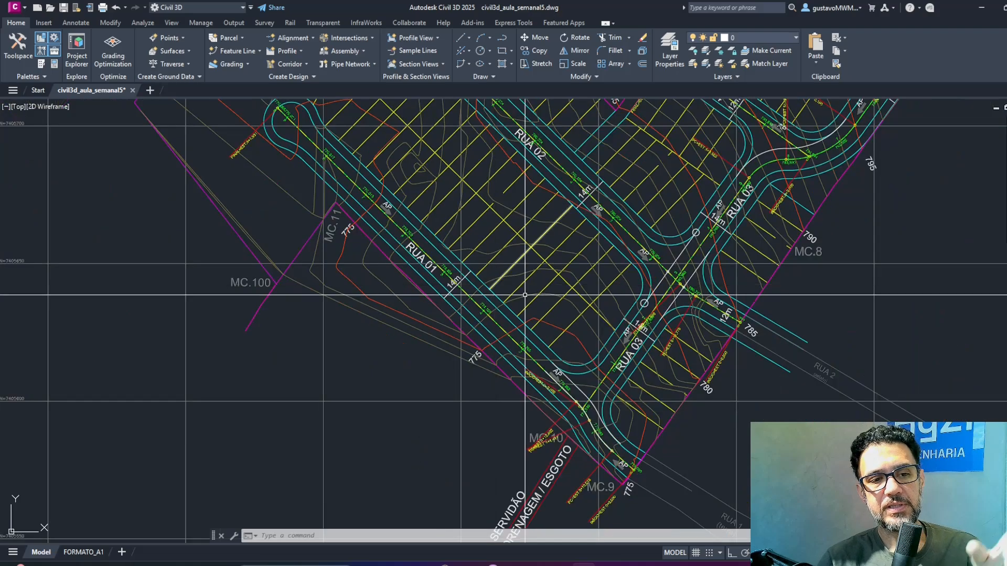
mouse_move(594, 310)
middle_mouse_down()
mouse_move(373, 226)
mouse_move(487, 294)
mouse_move(383, 290)
middle_mouse_up()
middle_click_drag(581, 279, 444, 272)
mouse_move(81, 318)
middle_mouse_down()
mouse_move(546, 381)
mouse_move(784, 320)
middle_mouse_up()
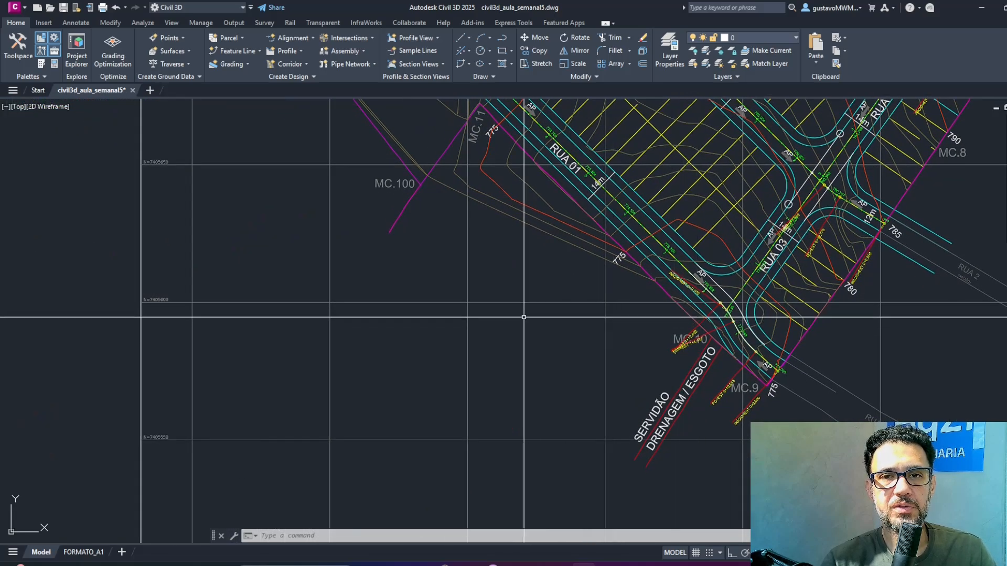
middle_click_drag(336, 282, 726, 292)
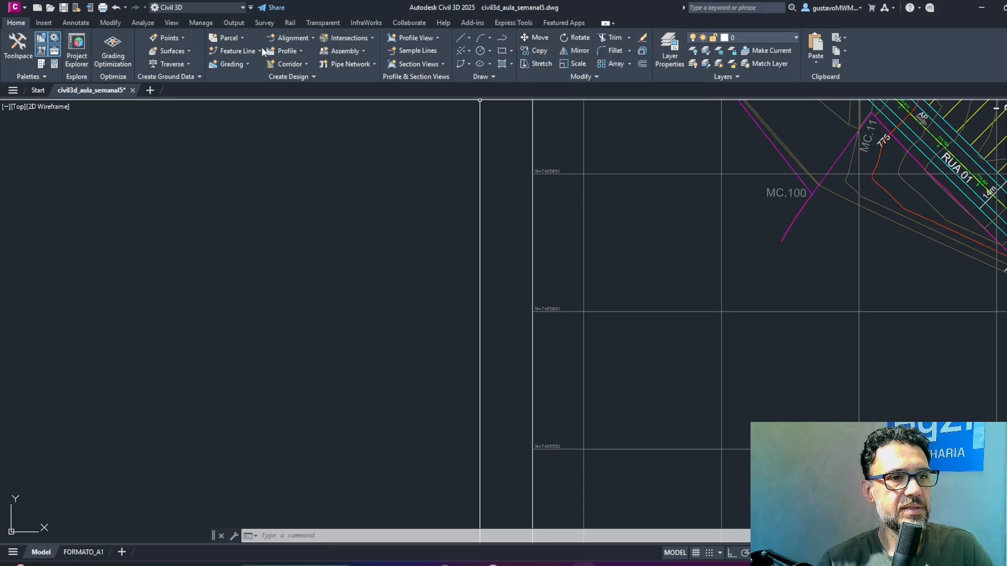
left_click(350, 52)
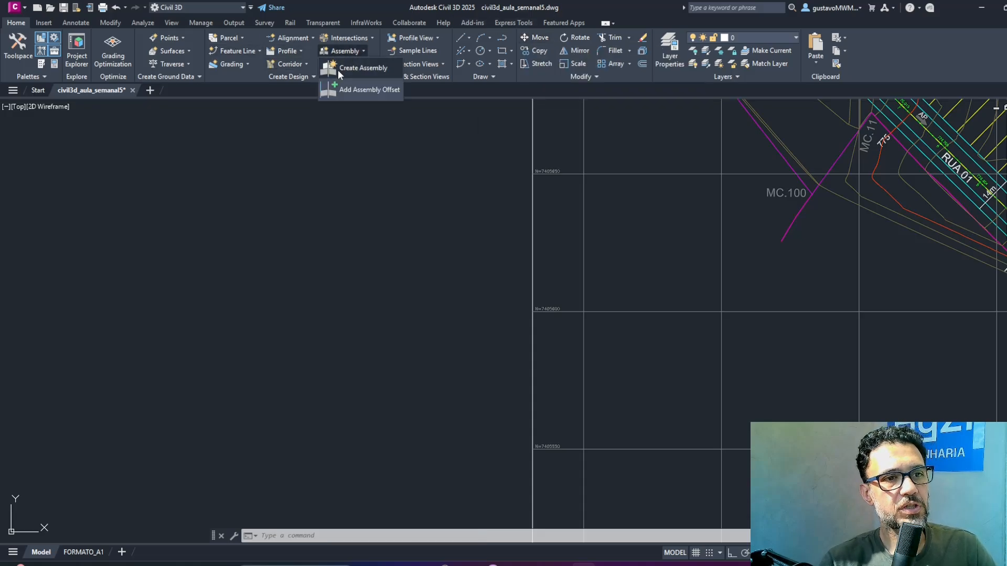
left_click(366, 67)
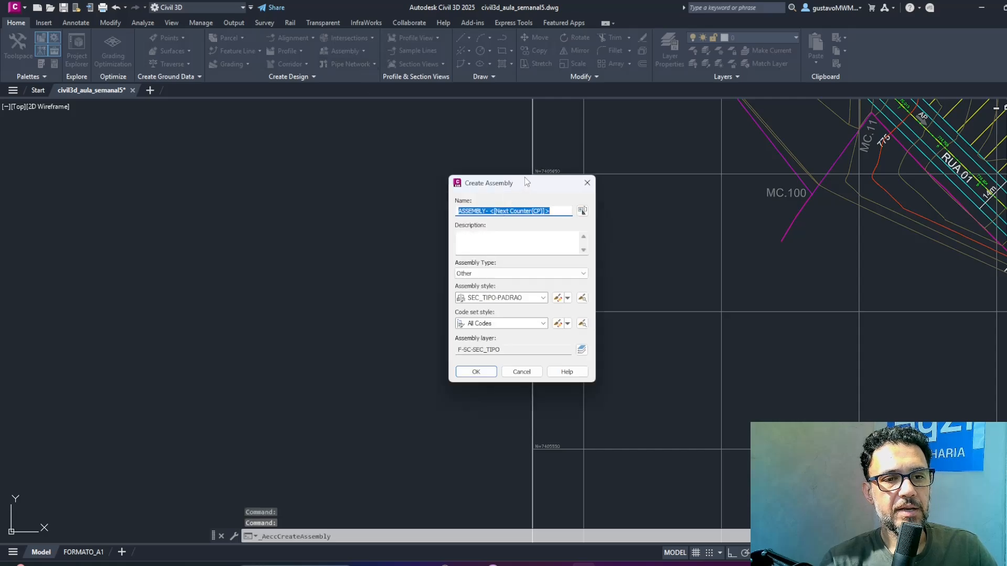
left_click_drag(524, 177, 455, 199)
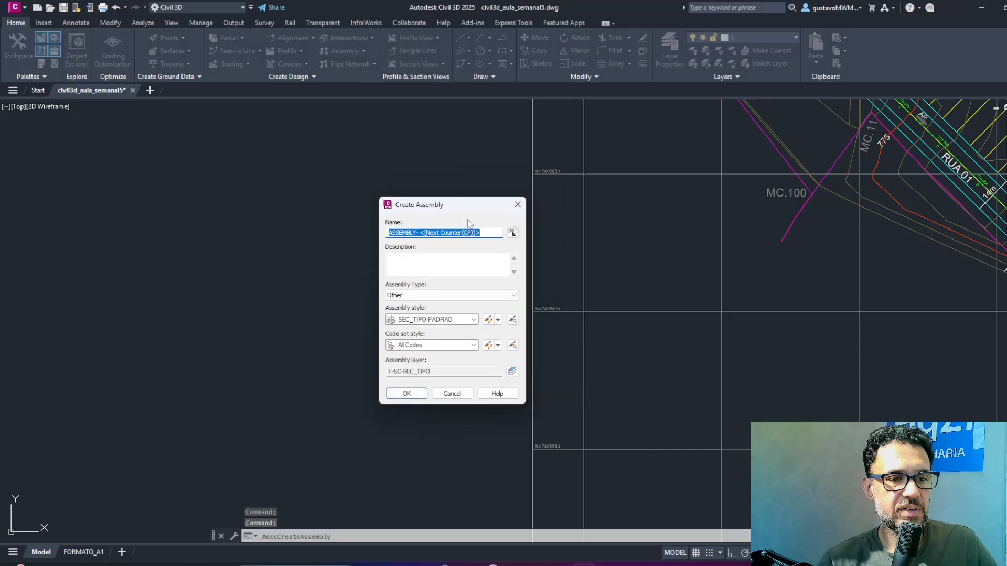
type("Rua 01")
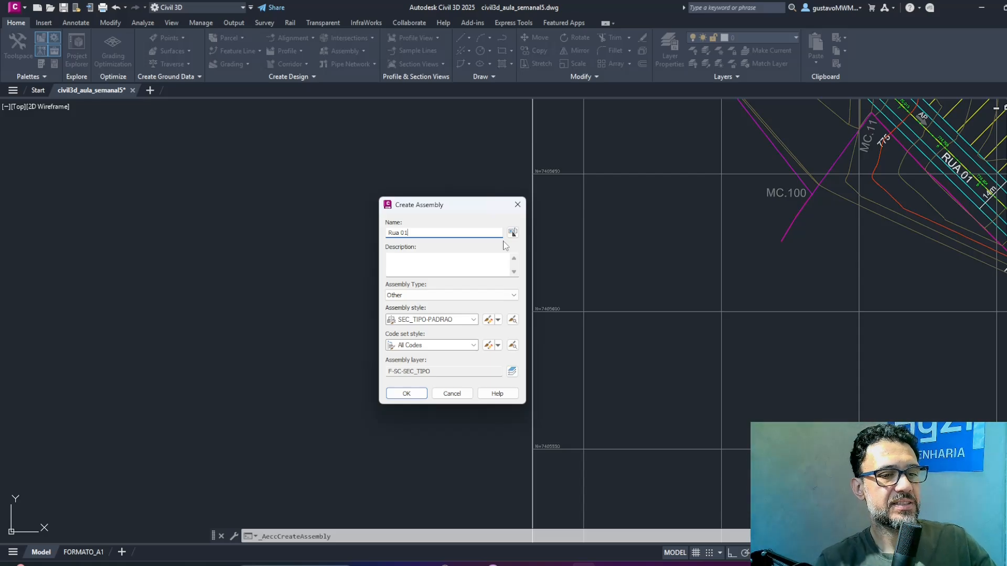
Create the assembly with the SEC_TIPO-PADRAO style and the All Codes code set, placing its baseline in the empty area west of the plan.
left_click(458, 322)
left_click(464, 321)
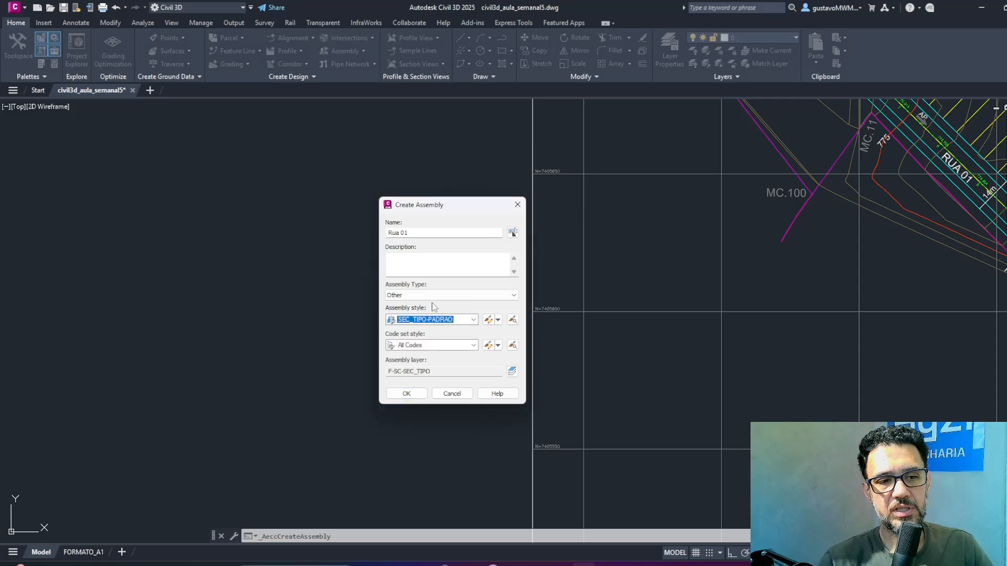
left_click(463, 347)
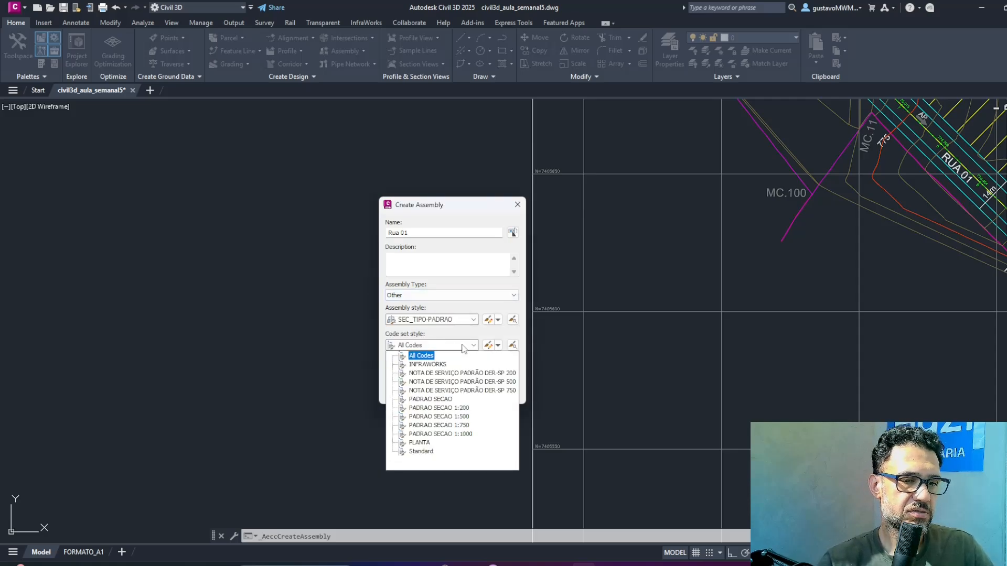
left_click(411, 348)
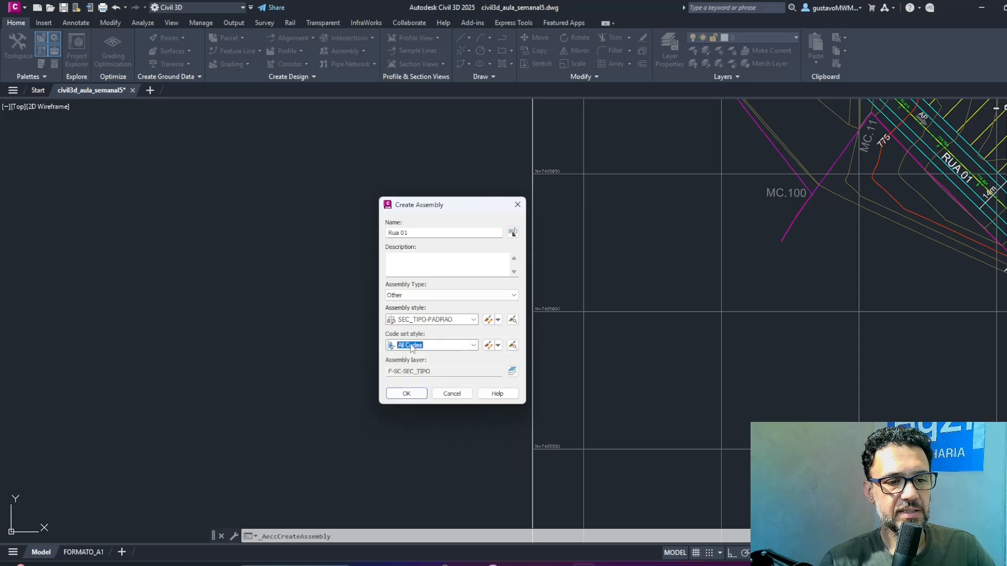
left_click(407, 394)
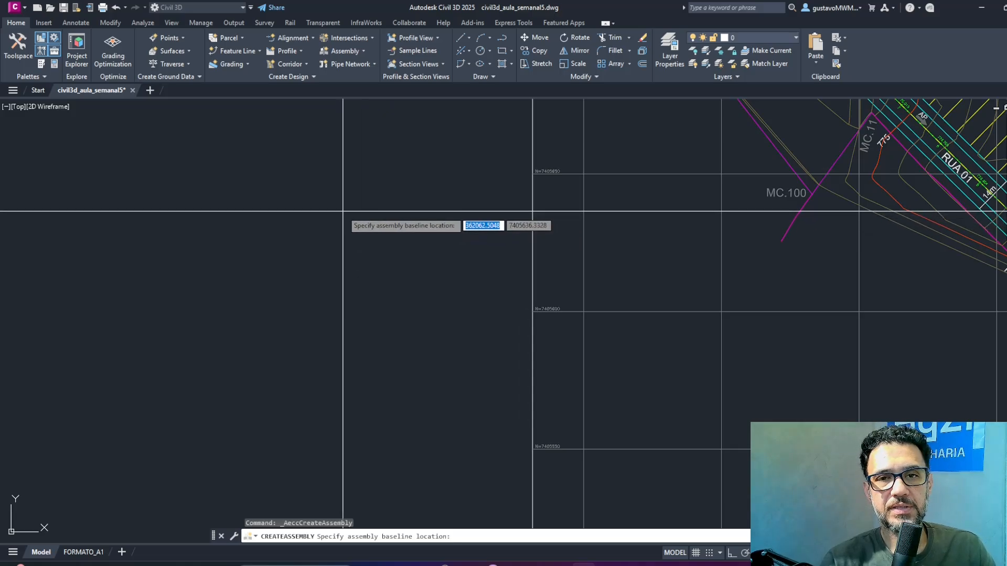
left_click(338, 239)
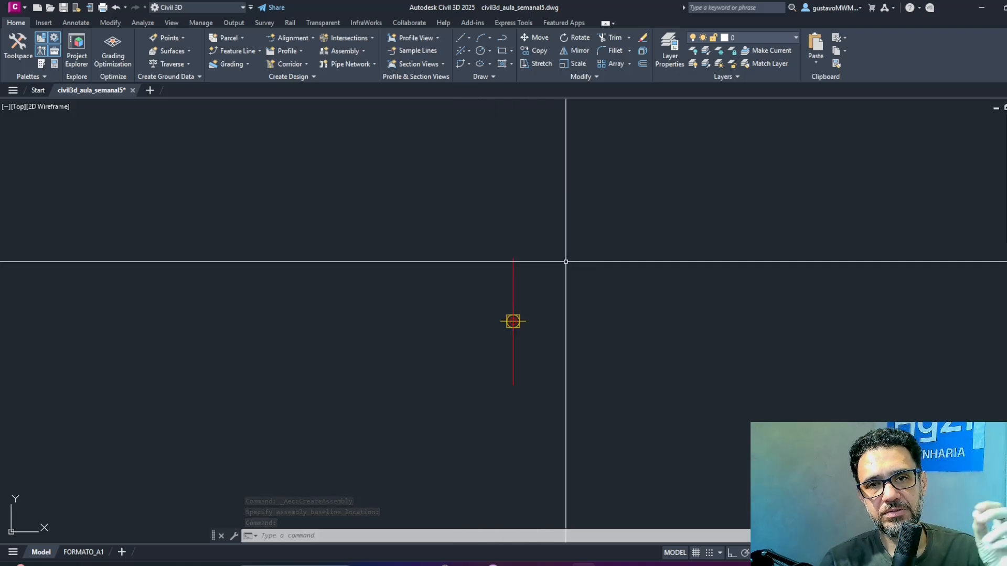
Examine the Rua 01 assembly's placement beside the subdivision plan and the commands offered when its baseline is selected.
scroll(569, 261, "down", 5)
scroll(572, 260, "down", 3)
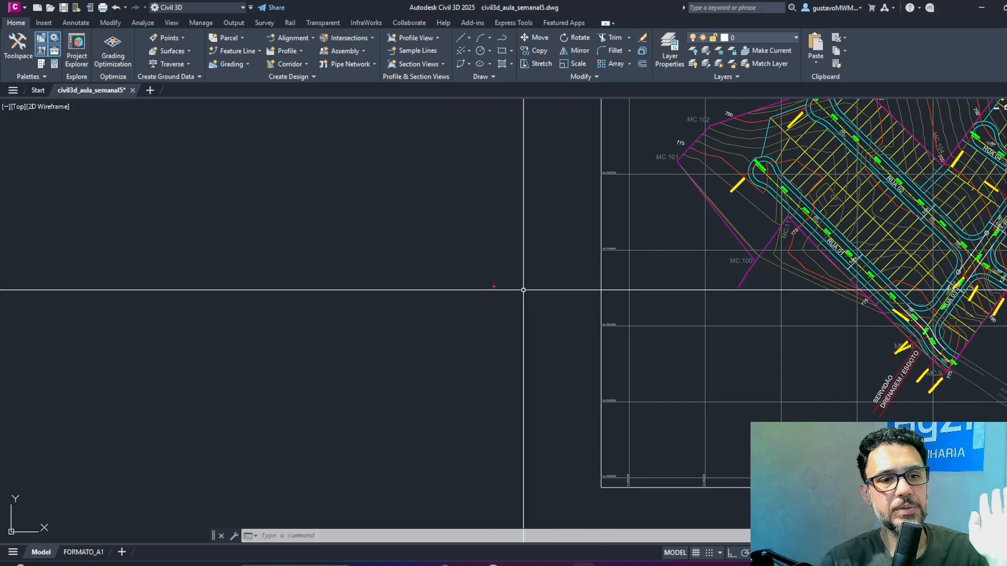
scroll(449, 228, "up", 7)
left_click(396, 164)
left_click(206, 288)
middle_click_drag(392, 315, 507, 320)
key("Escape")
key("Escape")
left_click(466, 167)
left_click(341, 288)
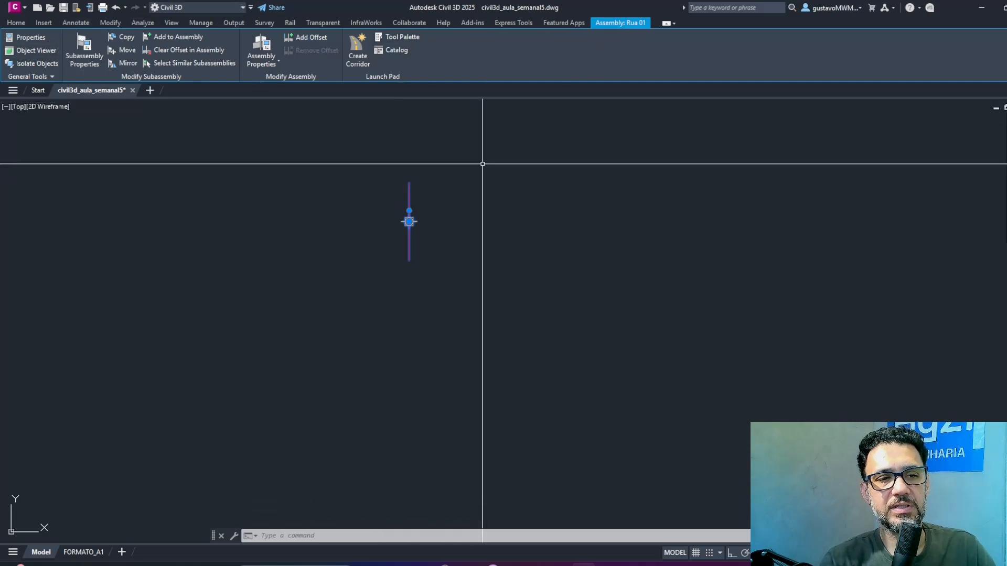
key("Escape")
left_click(494, 175)
left_click(382, 288)
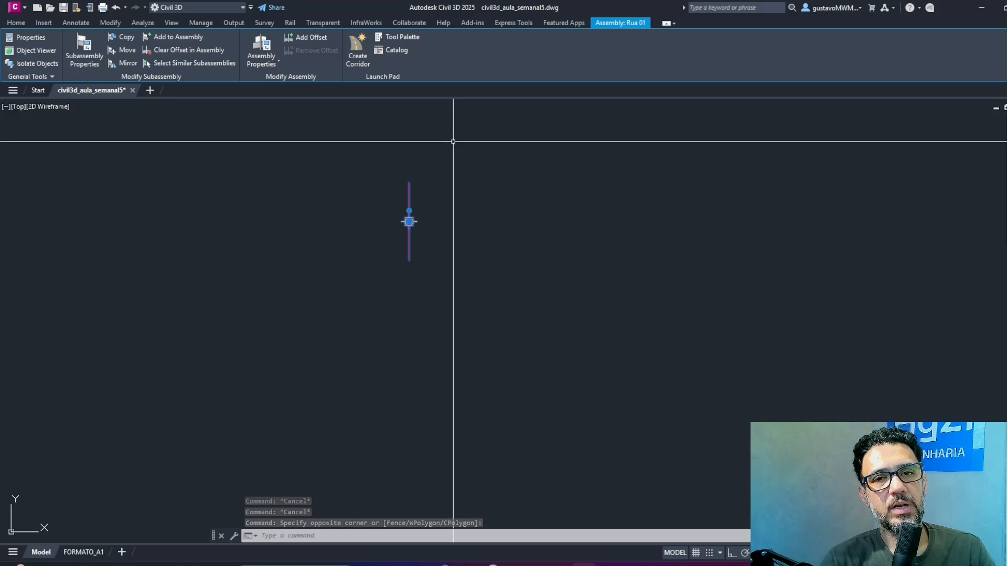
key("Escape")
key("Escape")
left_click(432, 170)
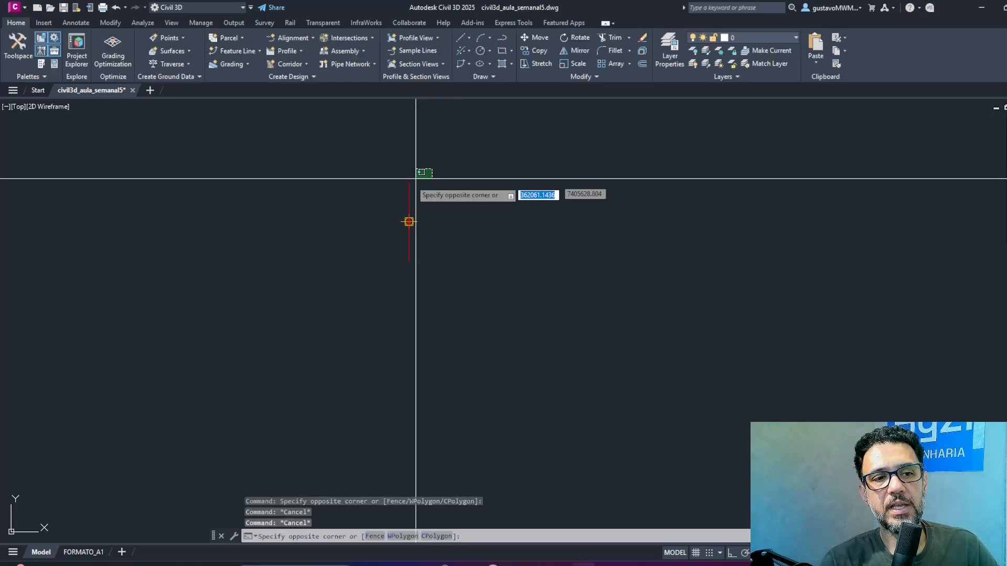
left_click(393, 190)
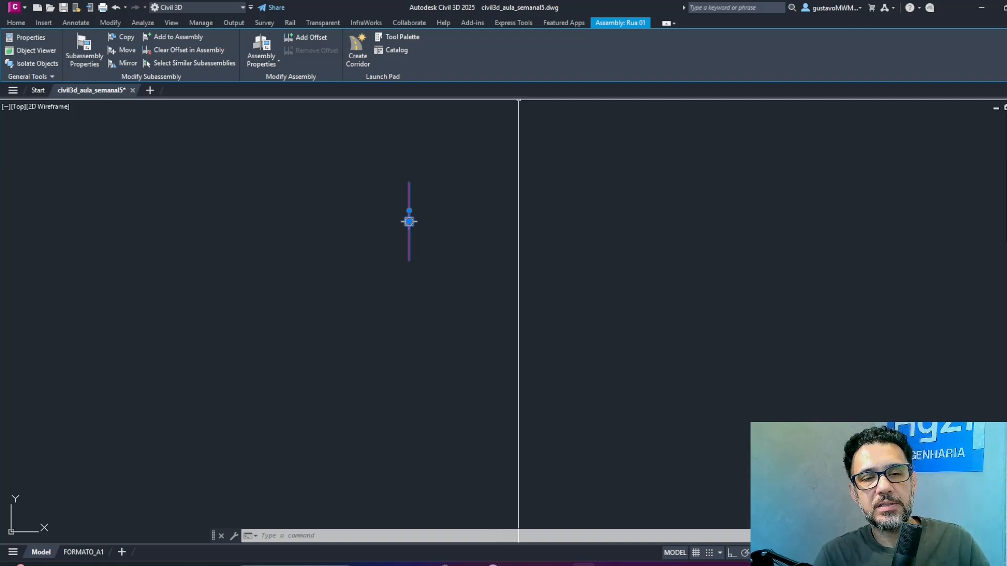
key("Escape")
key("Escape")
Open the subassembly tool palette for the Rua 01 assembly, enlarge it and dock it beside the drawing area.
left_click(434, 170)
left_click(399, 204)
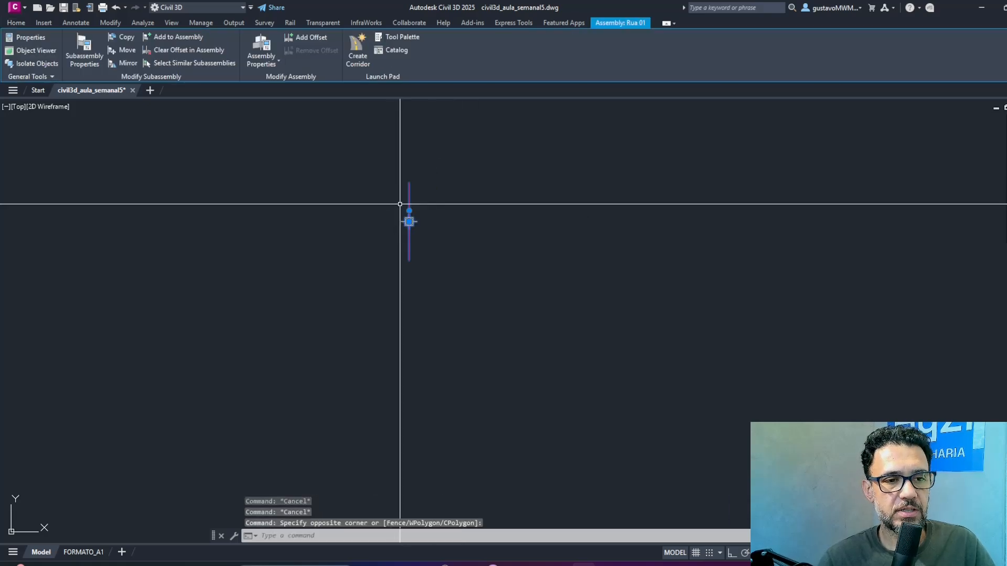
left_click(413, 38)
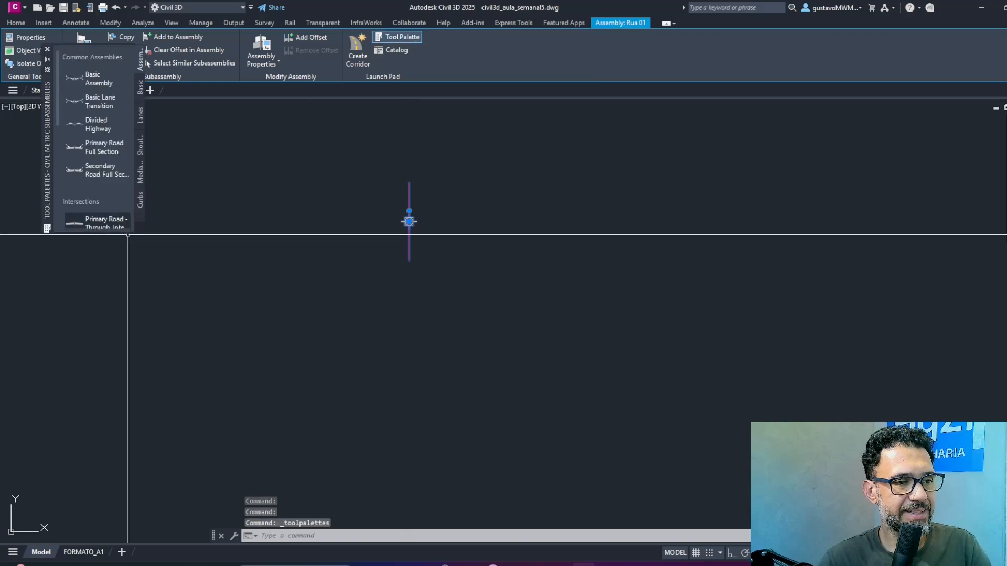
left_click_drag(133, 231, 181, 464)
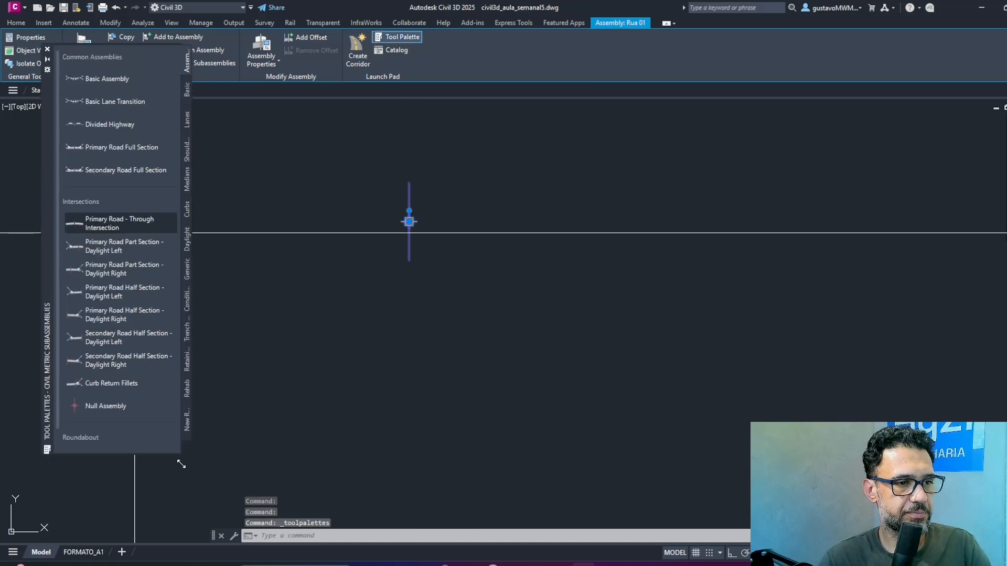
mouse_move(47, 193)
left_mouse_down()
mouse_move(19, 268)
mouse_move(42, 241)
left_mouse_up()
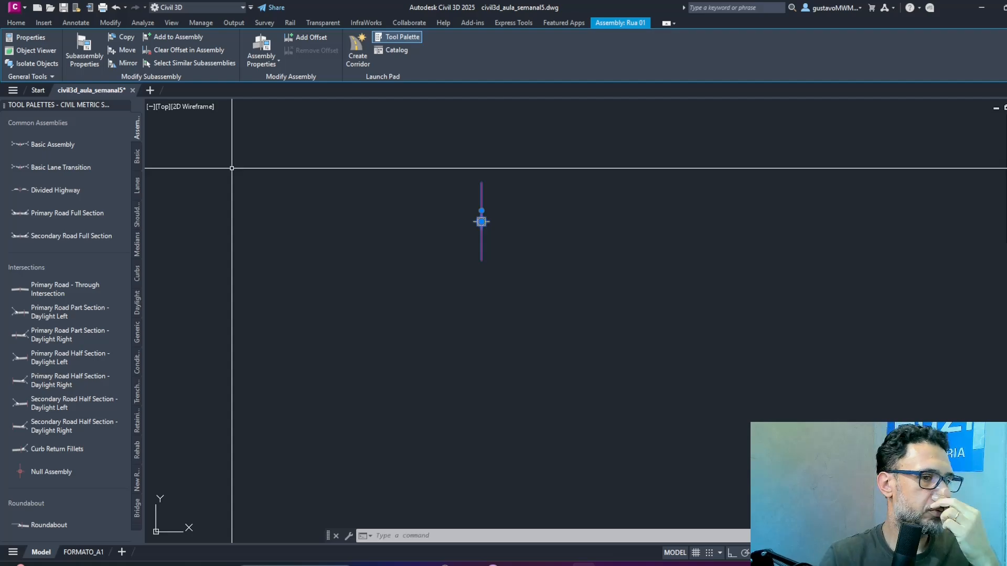
Browse the metric Lanes and Basic subassemblies and the ready-made assemblies.
left_click(138, 187)
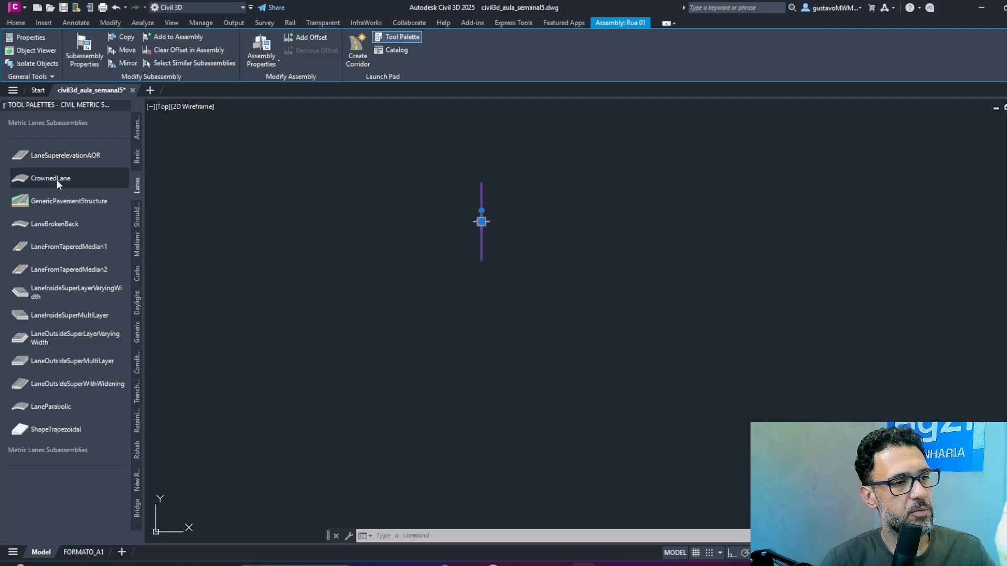
left_click(68, 196)
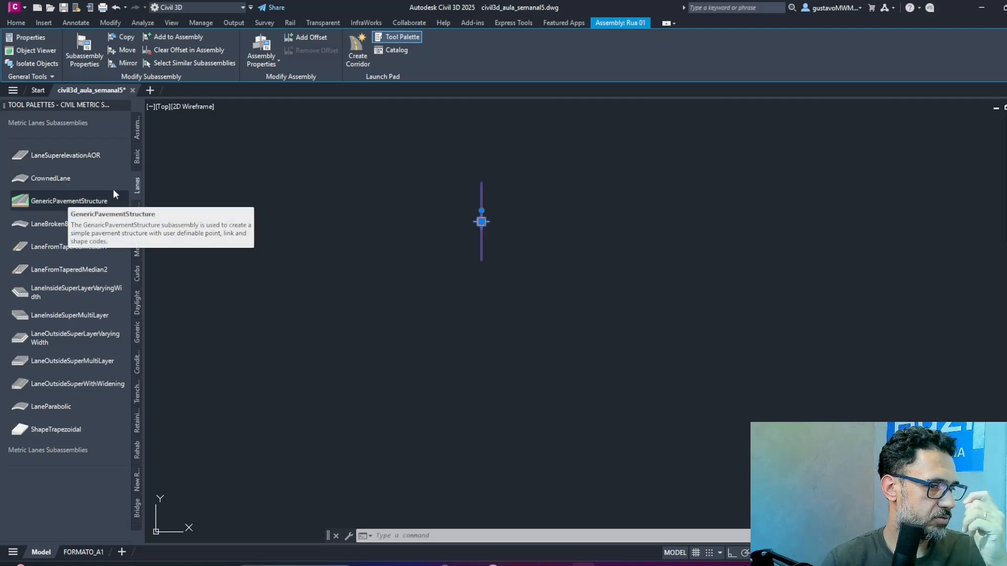
left_click(137, 157)
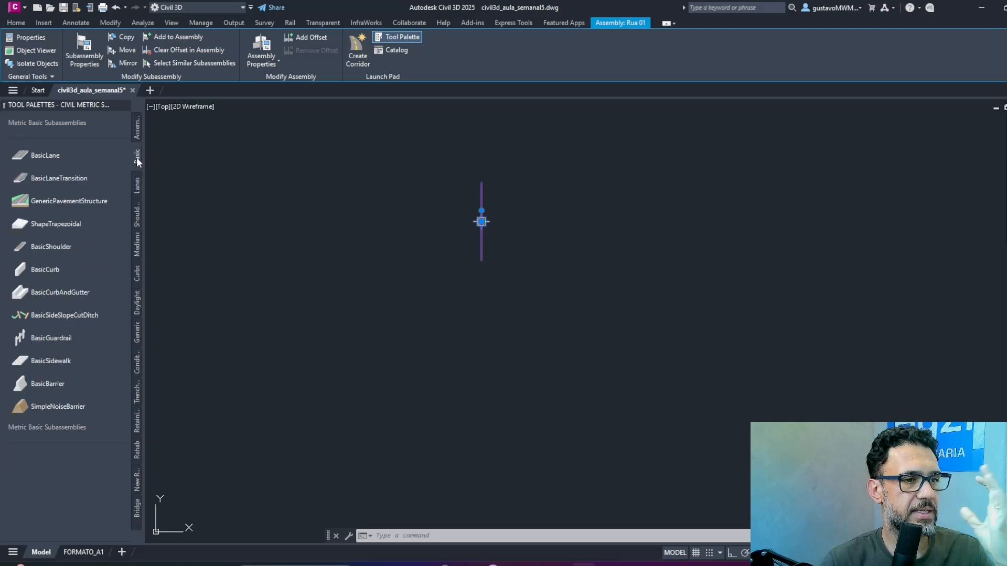
left_click(137, 128)
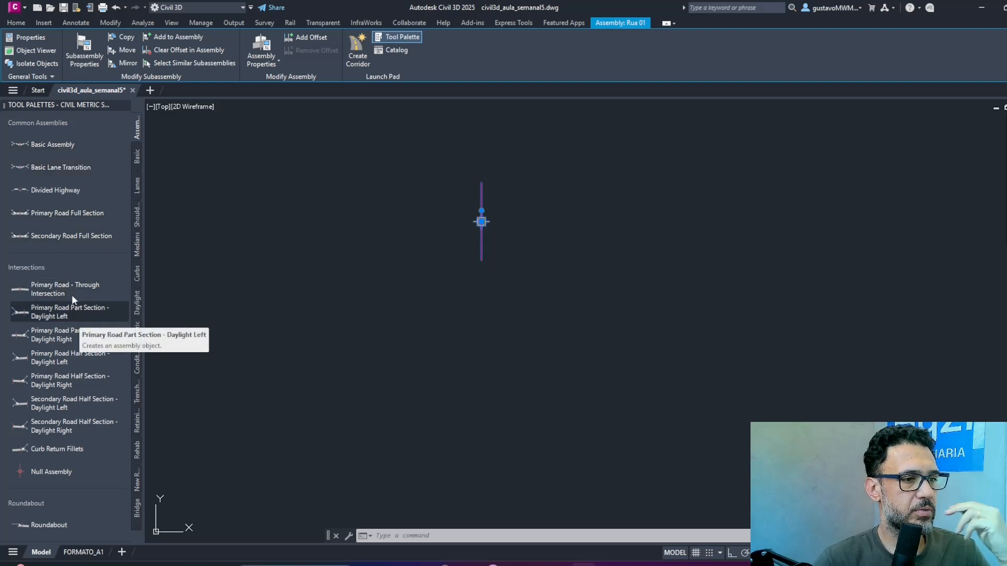
Insert the ready-made Secondary Road Full Section assembly near the Rua 01 baseline and examine its pavement layers and curbs.
left_click(74, 235)
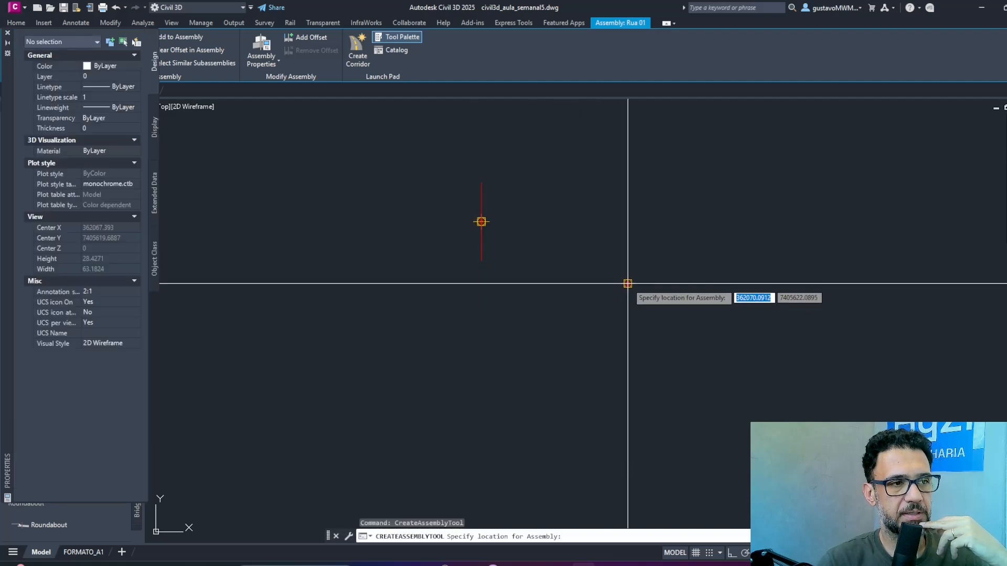
scroll(634, 339, "up", 8)
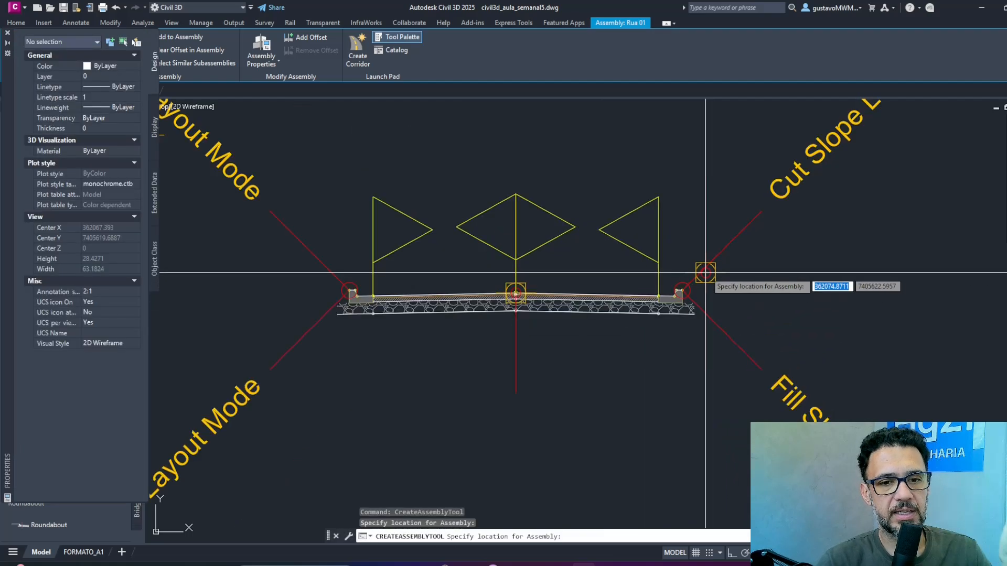
scroll(707, 270, "down", 9)
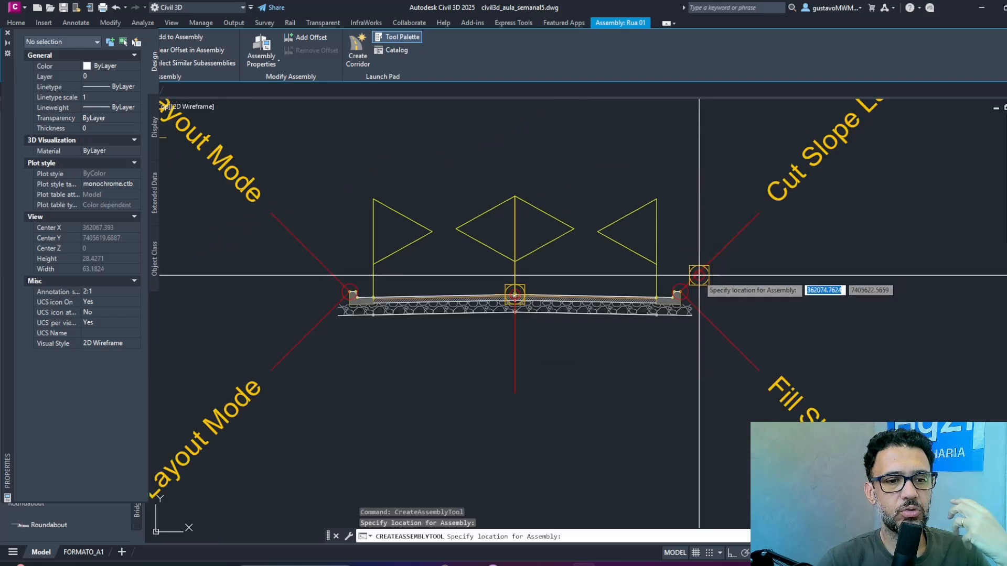
middle_click_drag(658, 291, 616, 308)
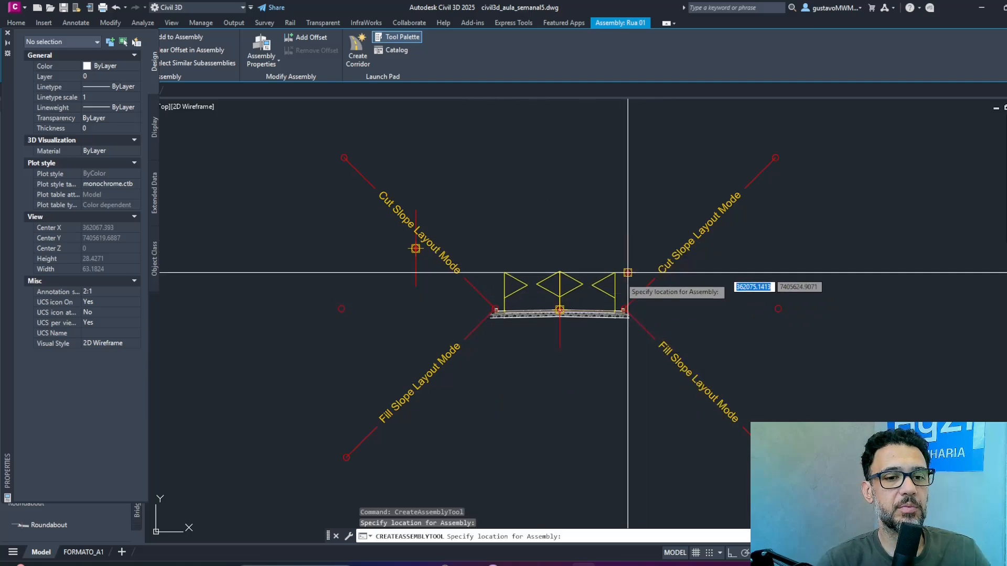
scroll(573, 309, "up", 5)
scroll(652, 304, "up", 3)
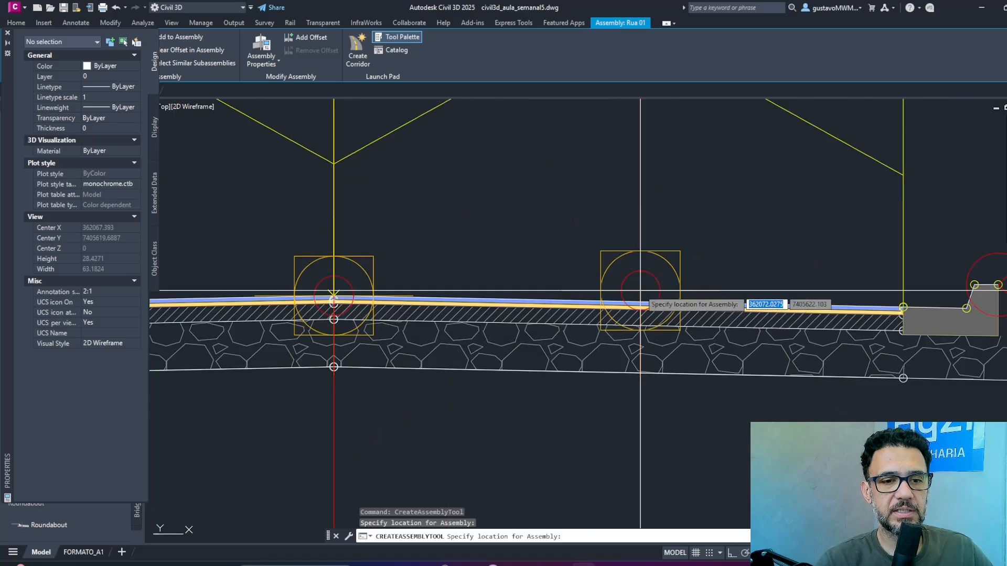
scroll(653, 262, "down", 10)
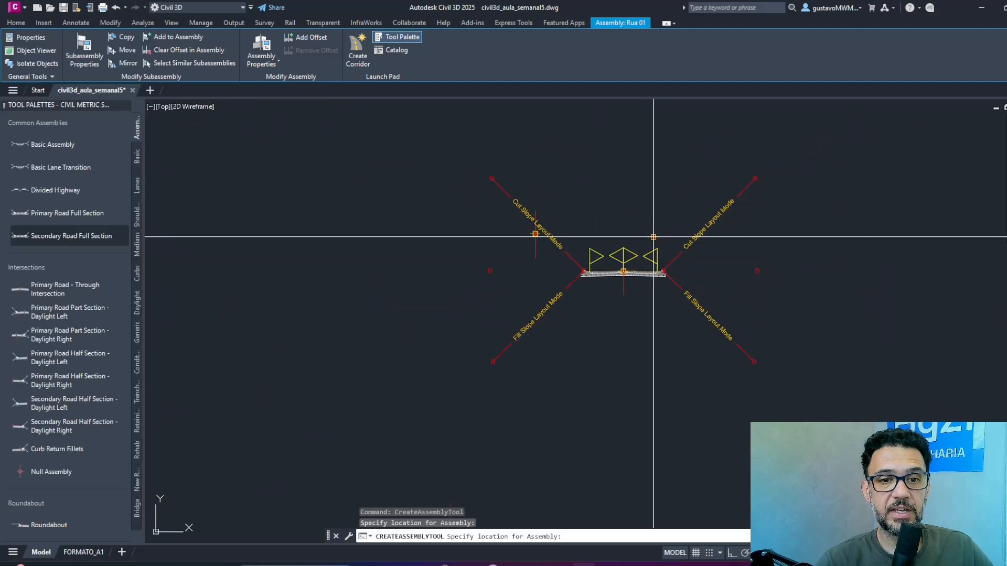
key("Escape")
left_click(710, 9)
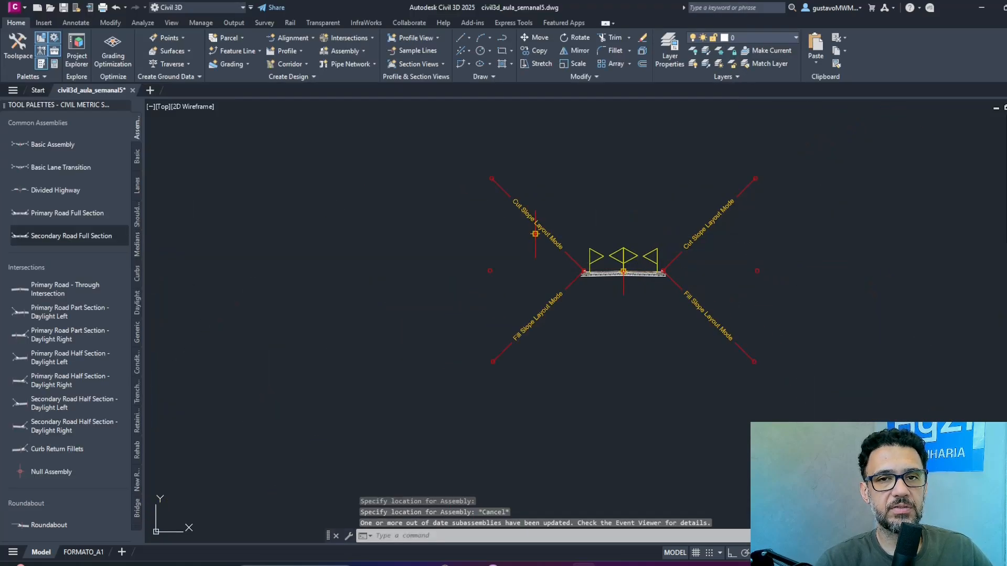
Erase the sample secondary road assembly, leaving out the Rua 01 baseline.
left_click(854, 213)
left_click(564, 347)
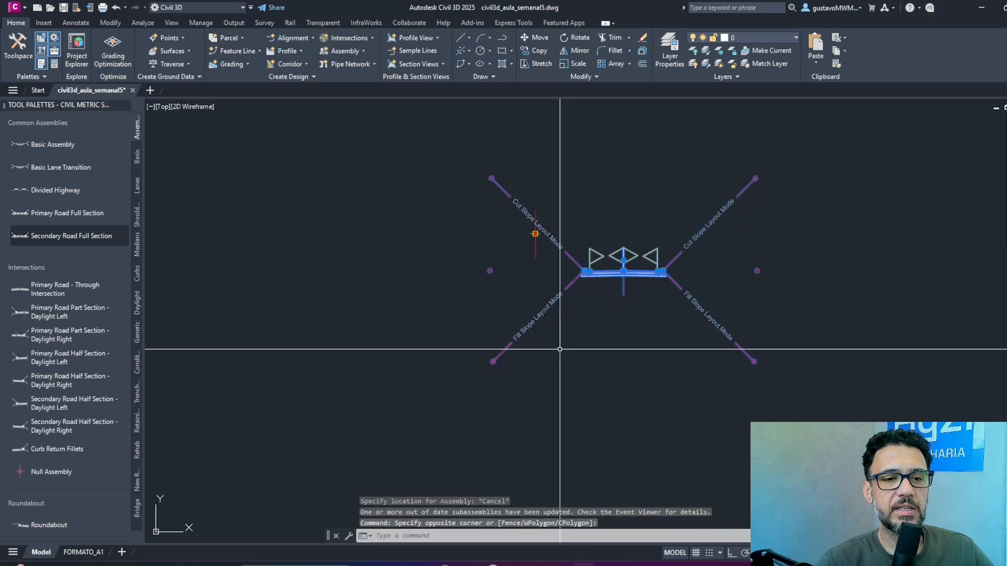
type("e")
key("Return")
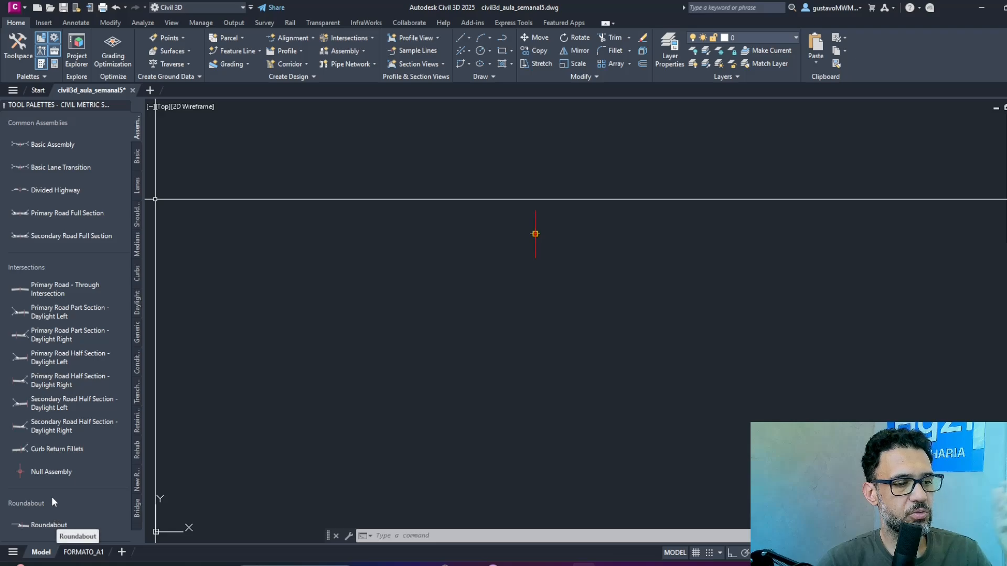
Attach a LaneSuperelevationAOR subassembly from the metric Lanes set to the right side of the Rua 01 assembly baseline.
left_click(137, 156)
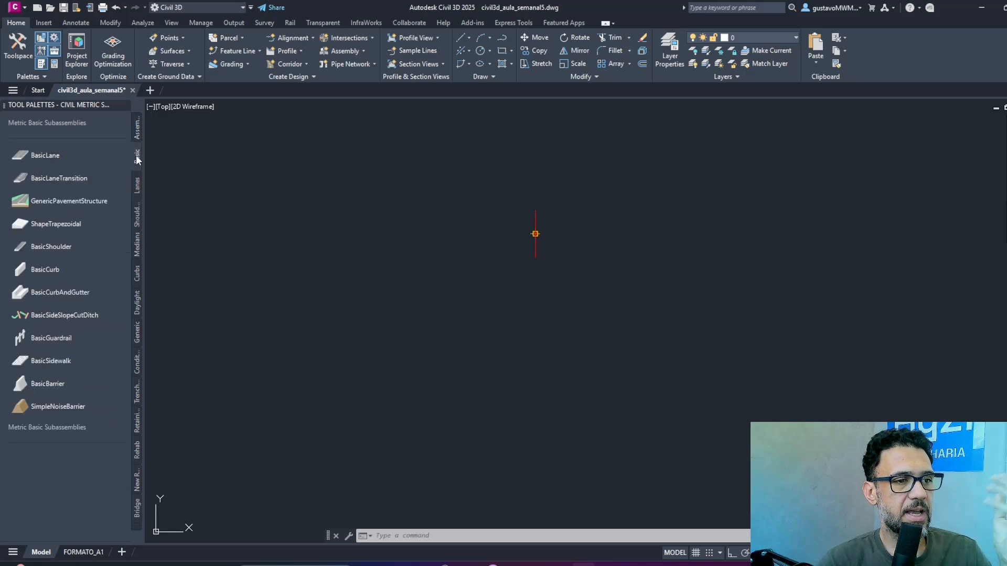
left_click(135, 190)
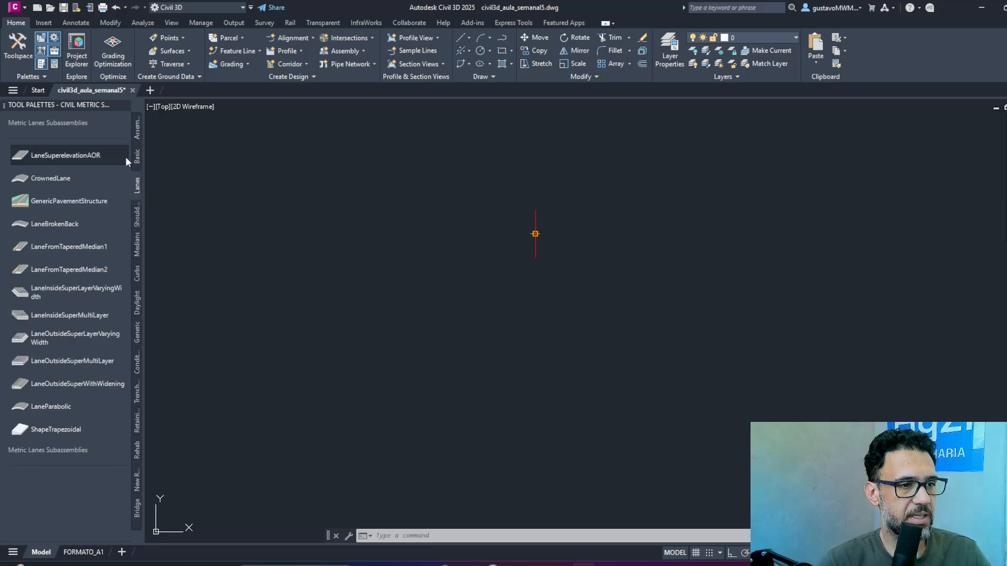
left_click(47, 157)
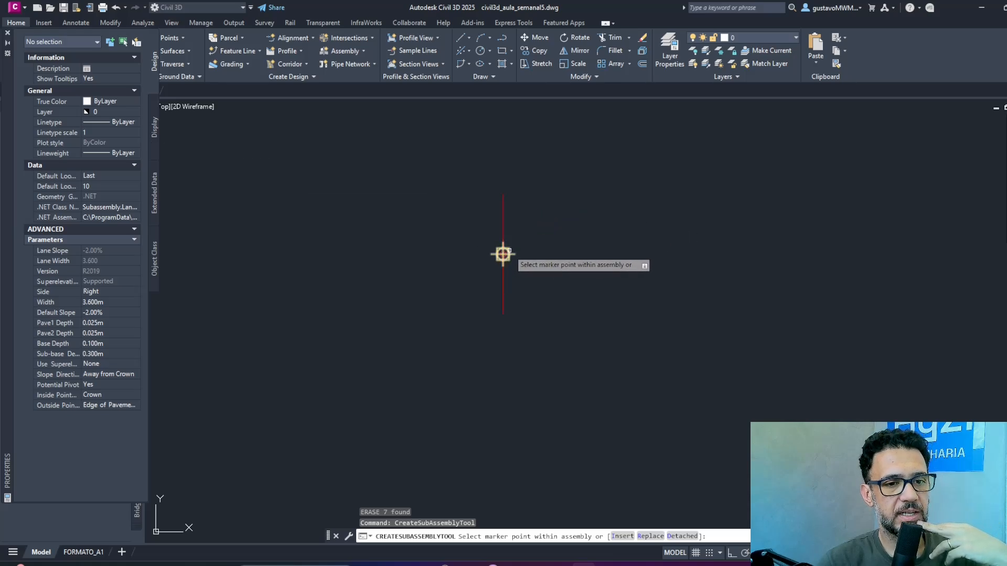
left_click(479, 274)
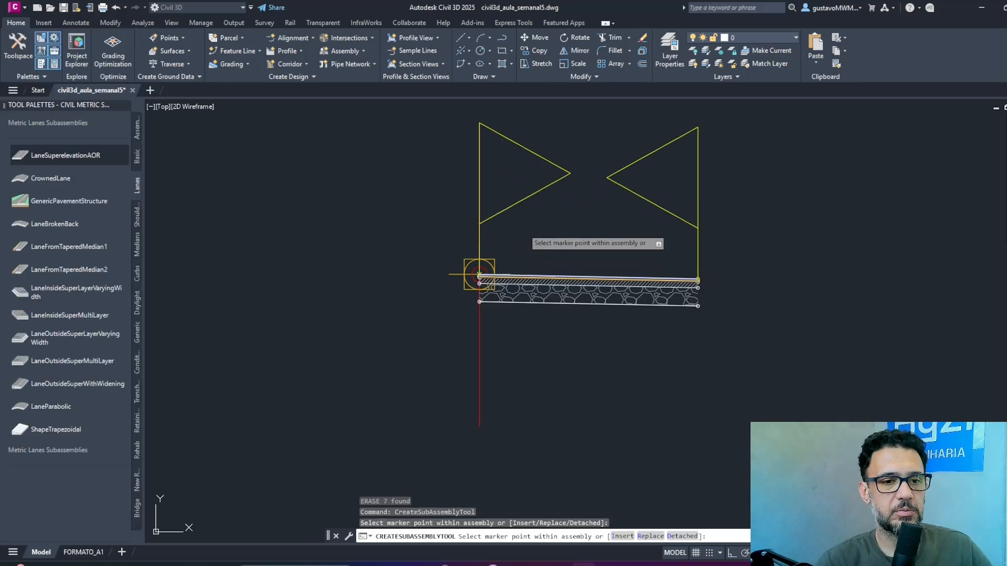
key("Escape")
scroll(474, 287, "up", 3)
scroll(478, 290, "down", 3)
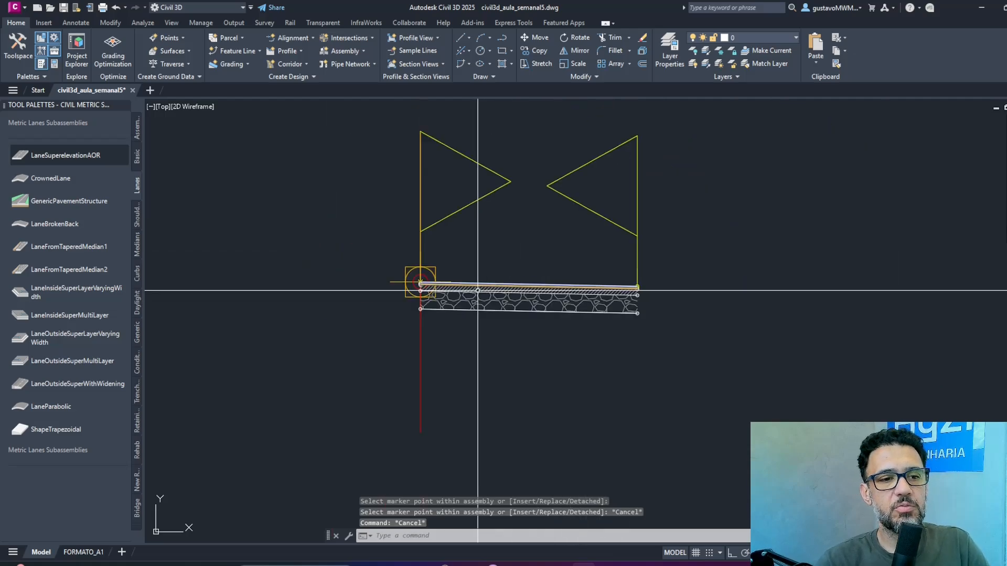
scroll(491, 312, "down", 2)
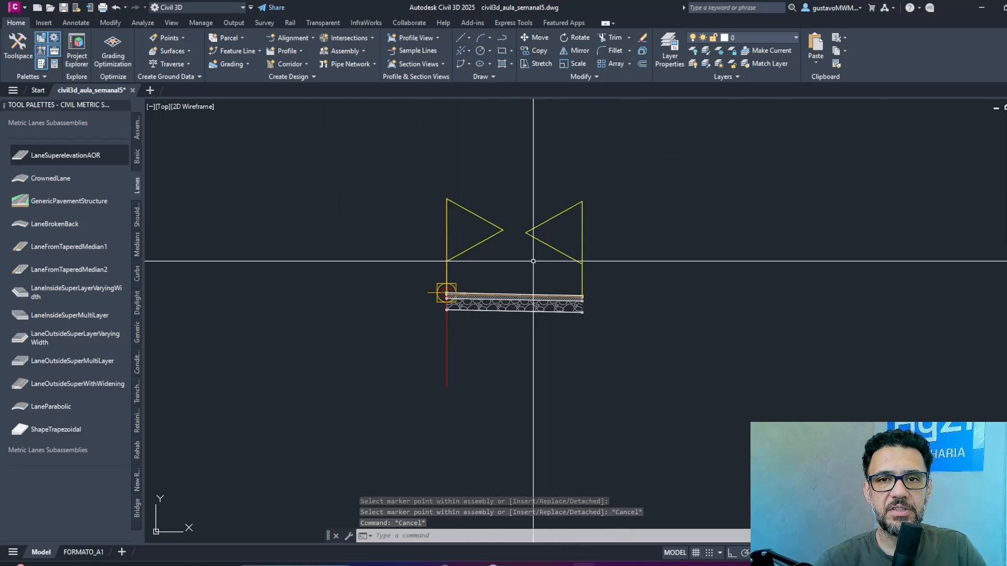
Show the properties of the inserted lane subassembly and widen the palette so that its parameters are readable.
left_click(528, 296)
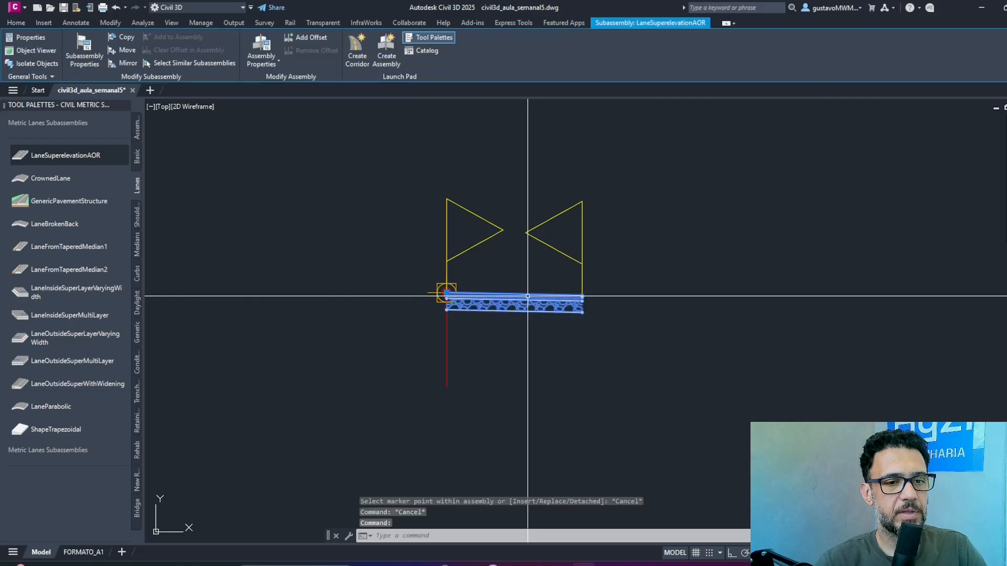
key("ctrl+1")
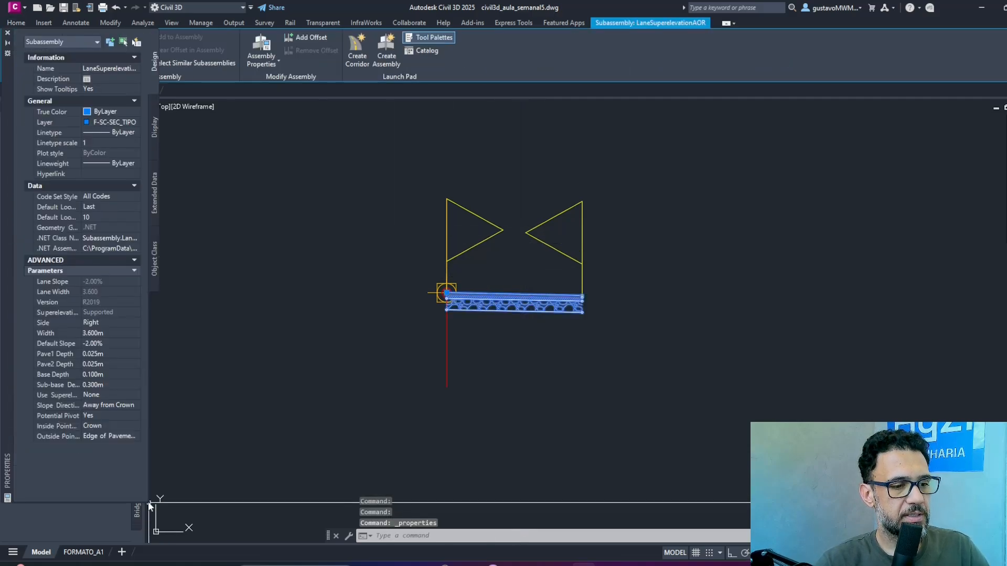
left_click_drag(150, 506, 164, 506)
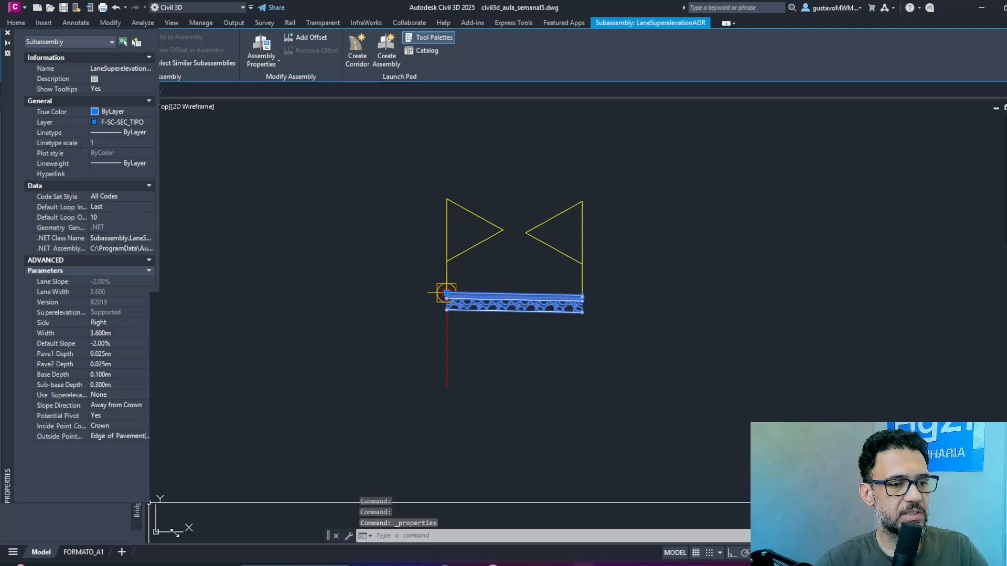
left_click(119, 333)
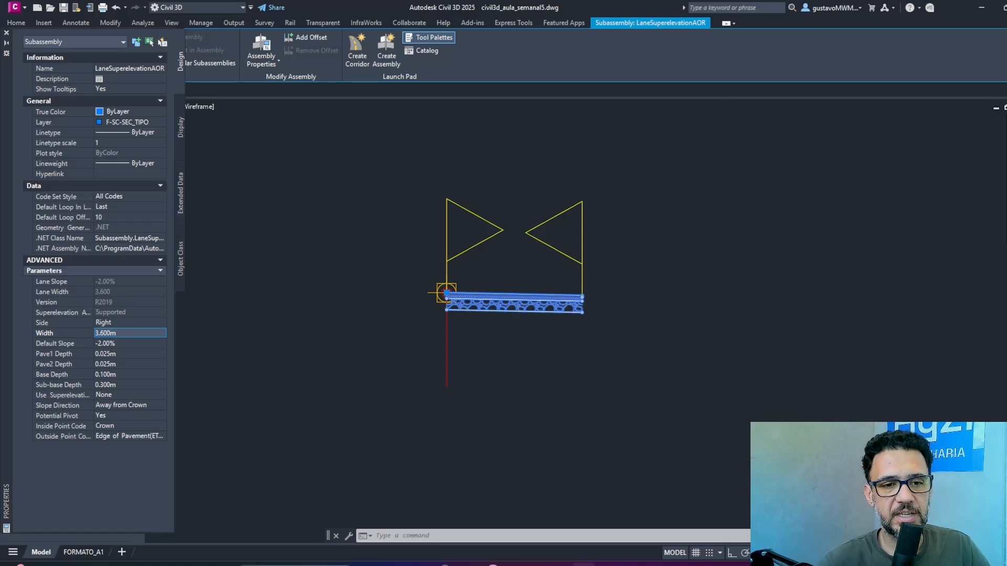
Check the street width of RUA 01 in the plan and set the lane subassembly's width to 3.70 m.
scroll(724, 261, "down", 12)
middle_click_drag(724, 262, 236, 305)
scroll(775, 290, "up", 6)
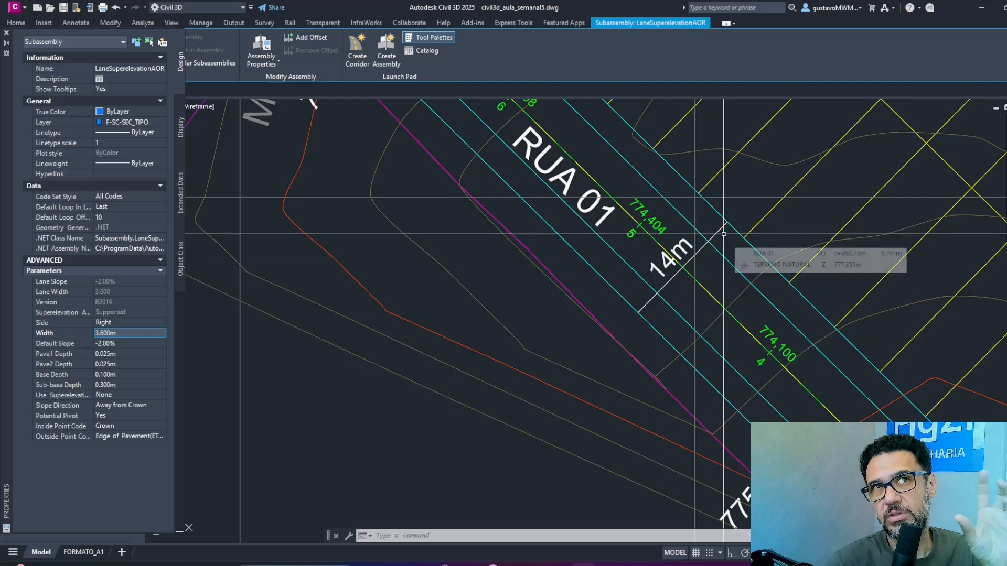
scroll(741, 218, "down", 5)
middle_click_drag(741, 219, 714, 233)
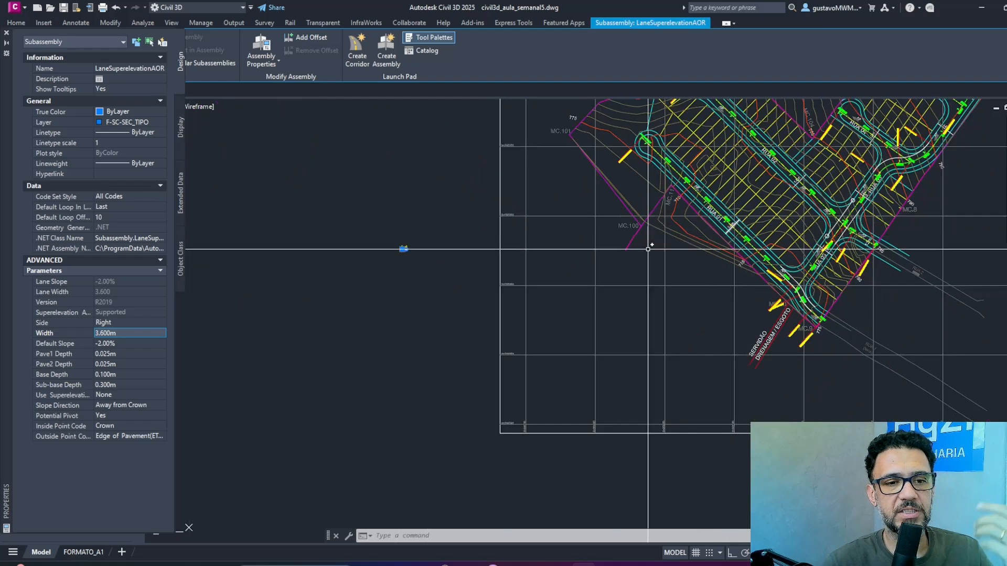
scroll(395, 245, "up", 6)
scroll(524, 275, "up", 1)
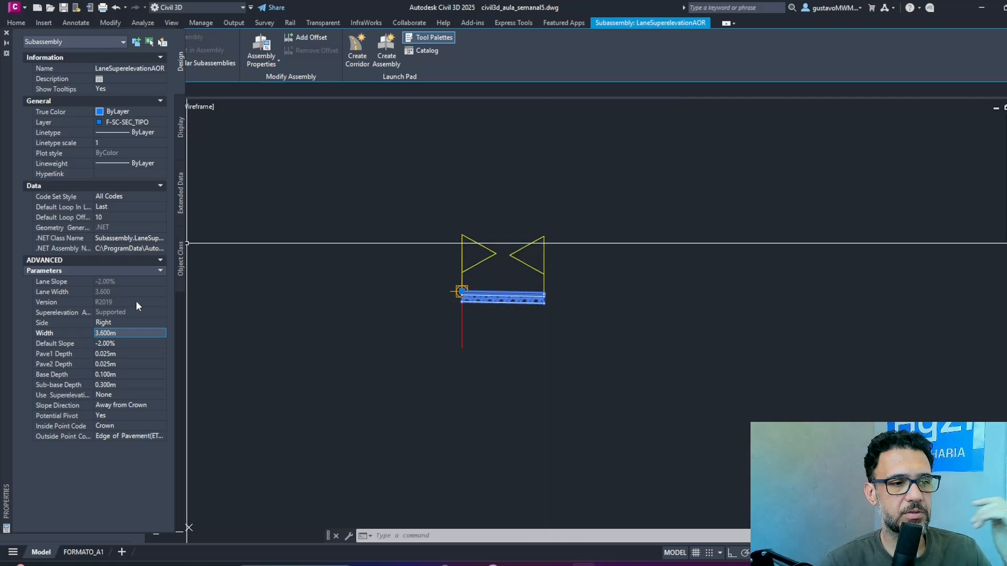
left_click(113, 331)
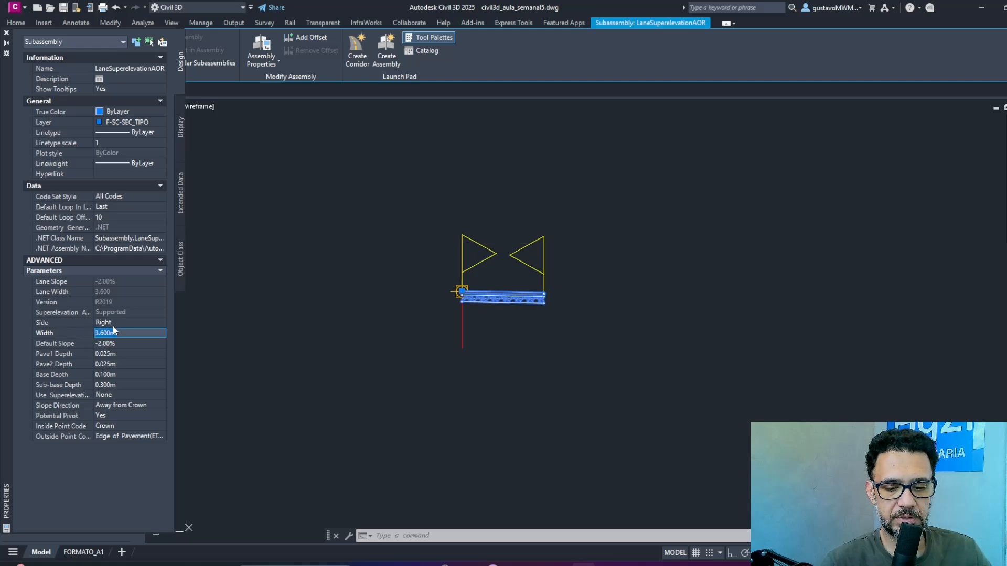
type("3.70")
key("Tab")
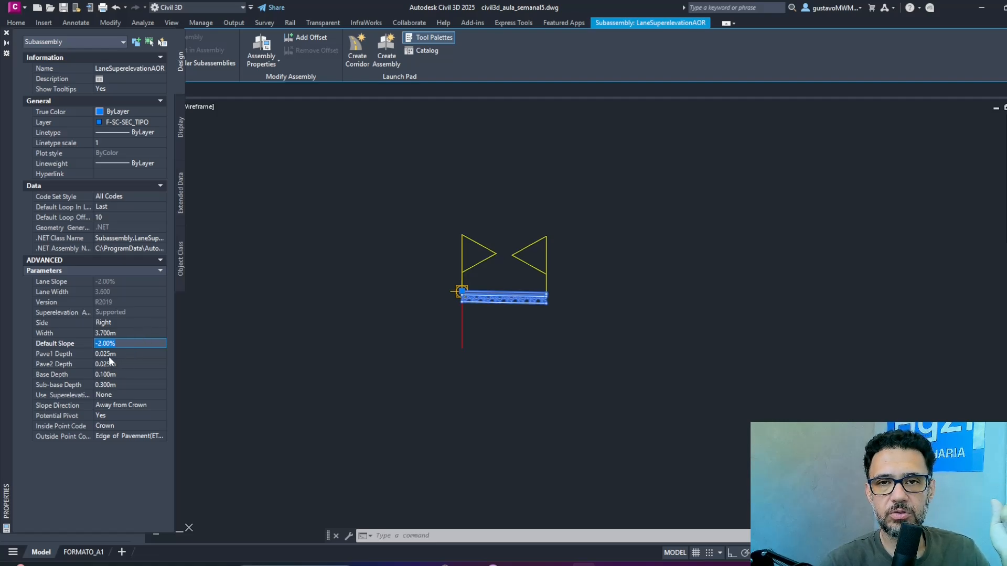
Review the lane's Pave1, Pave2 and base depth parameters, and deselect the subassembly.
left_click(125, 354)
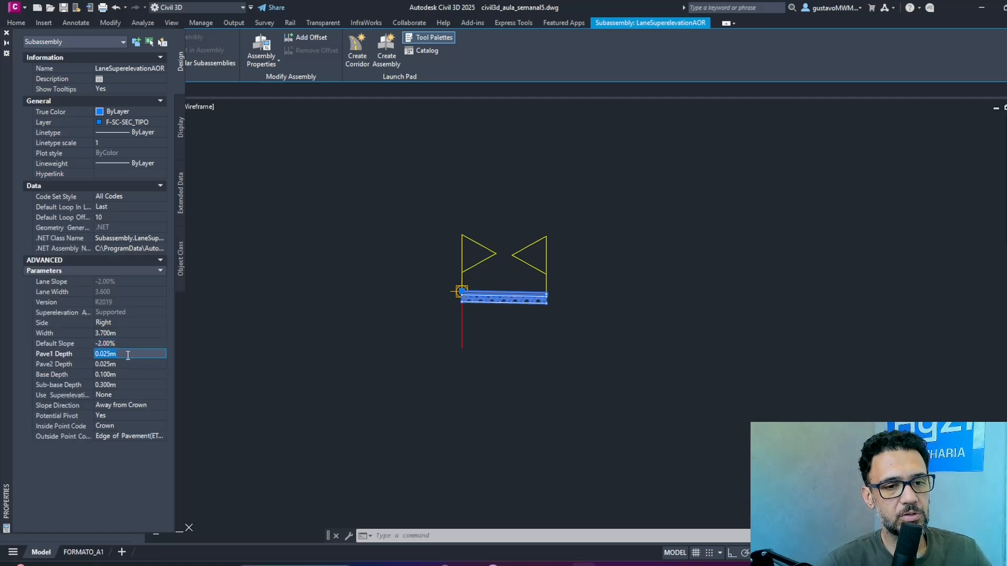
left_click(124, 365)
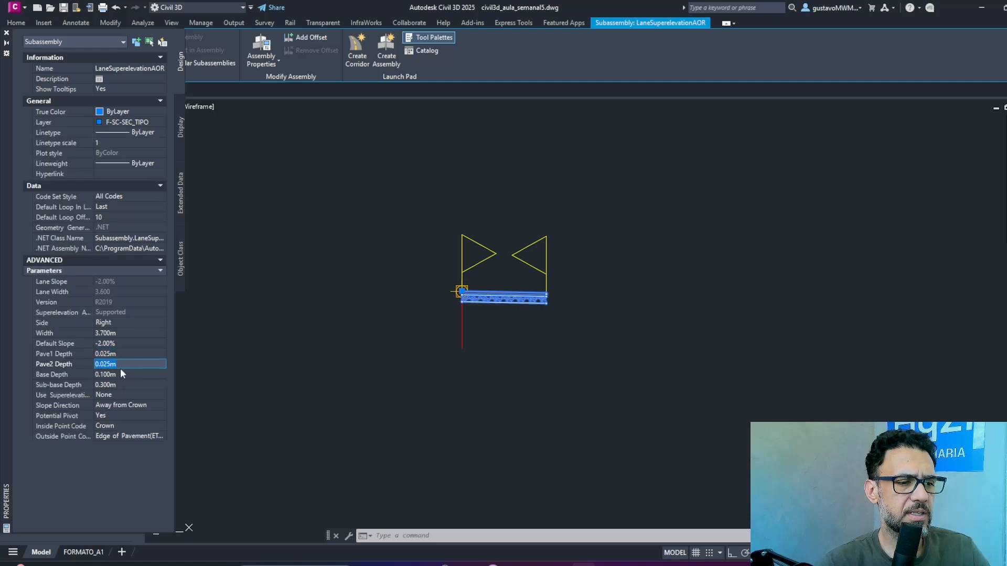
left_click(120, 374)
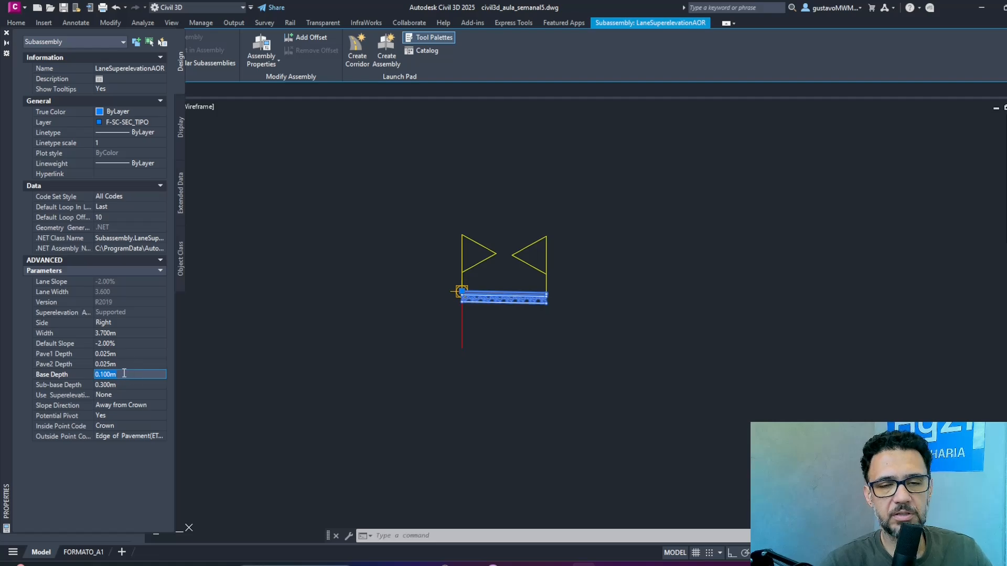
left_click(502, 344)
left_click(562, 323)
key("Escape")
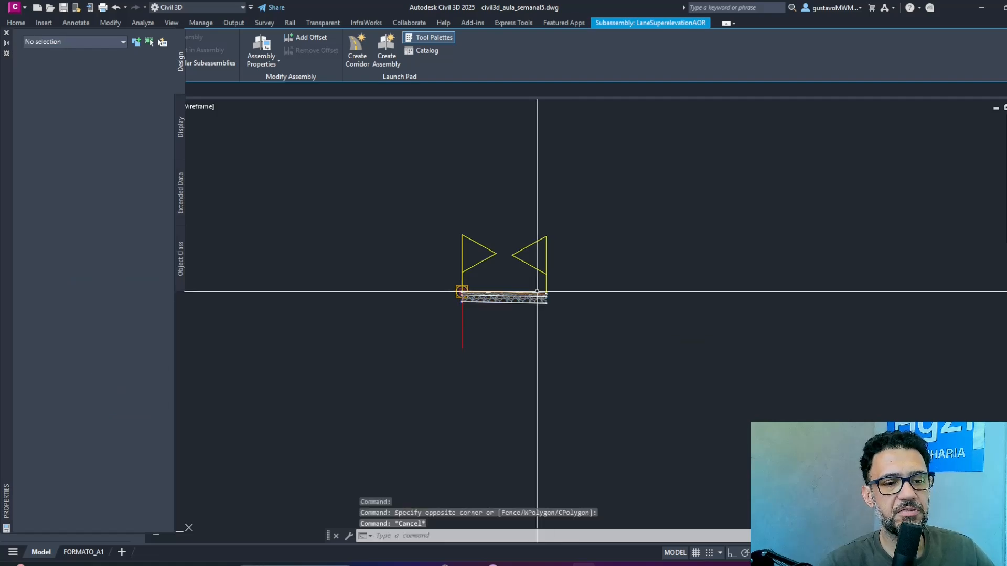
Rename the lane subassembly PISTA-DIREITA, close its properties and save the drawing.
scroll(512, 292, "up", 4)
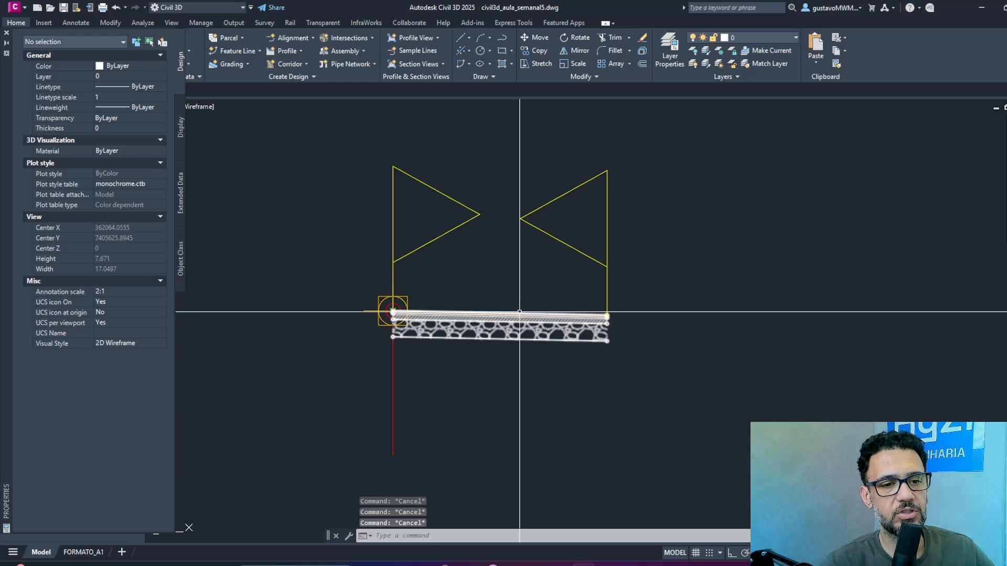
left_click(519, 314)
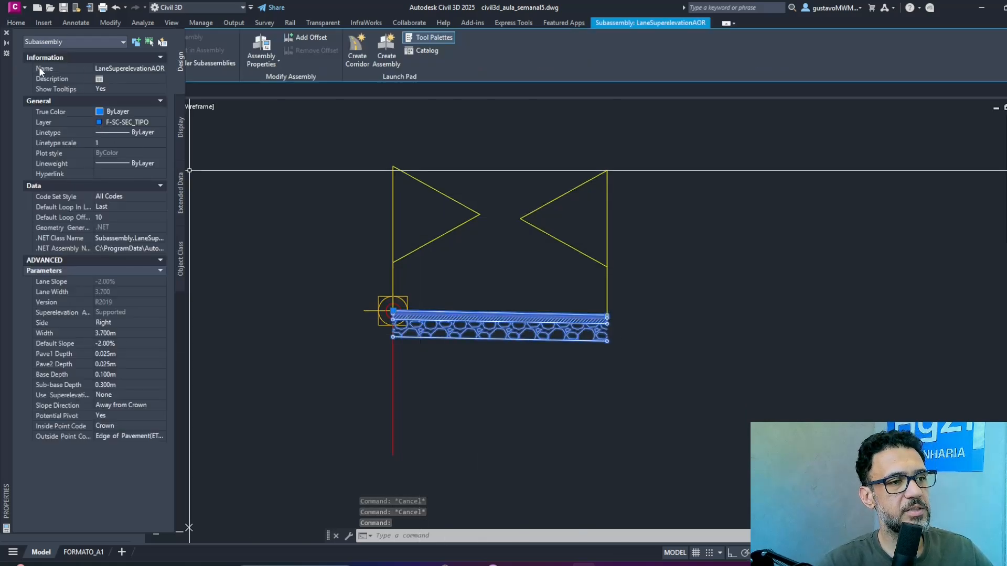
left_click(139, 67)
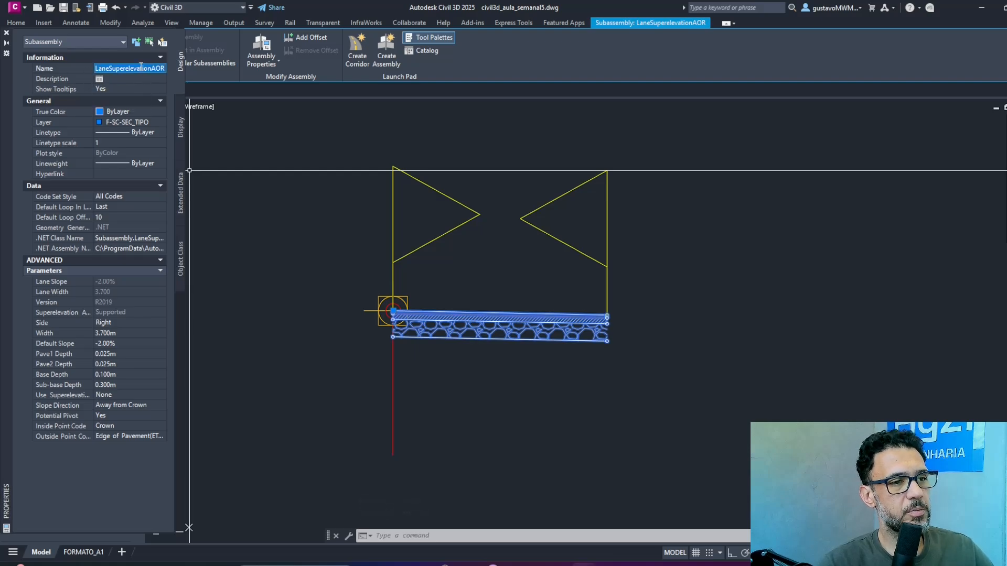
left_click(140, 67)
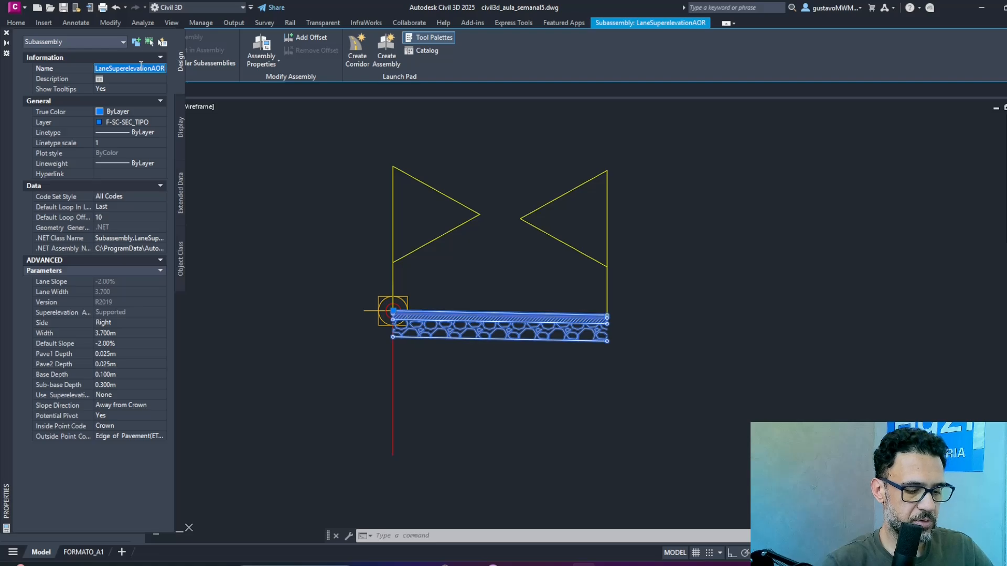
type("pis")
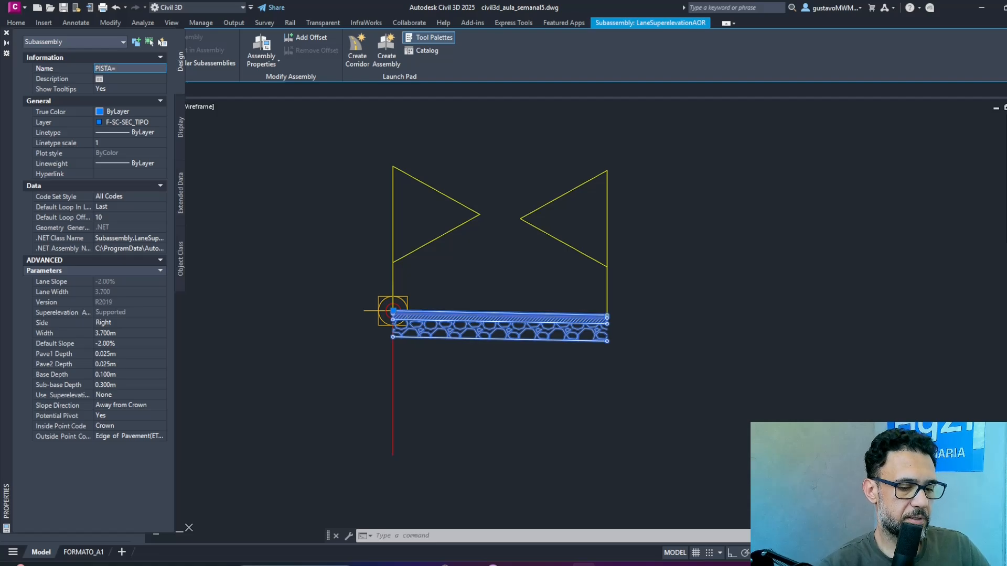
key("Return")
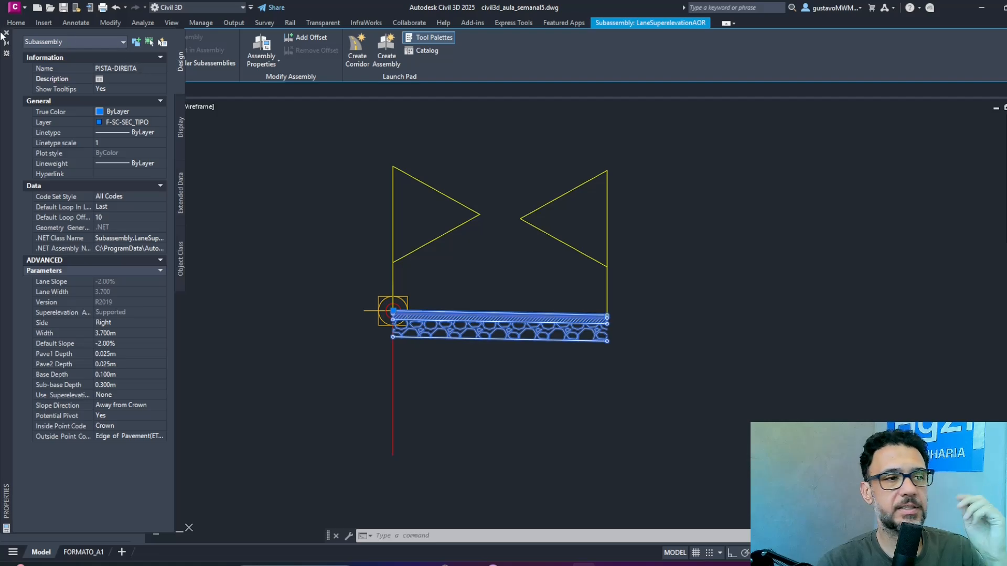
left_click(7, 34)
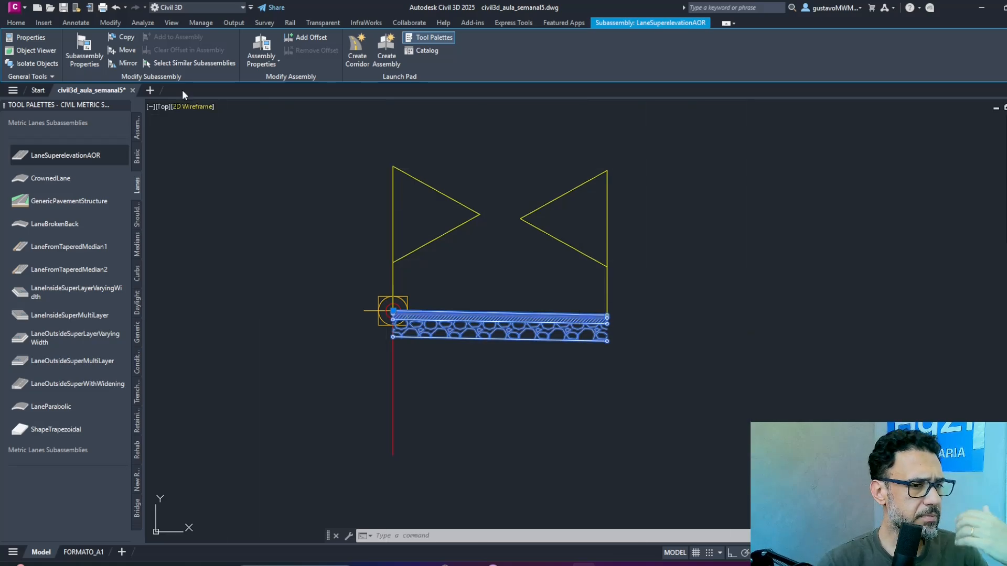
left_click(63, 8)
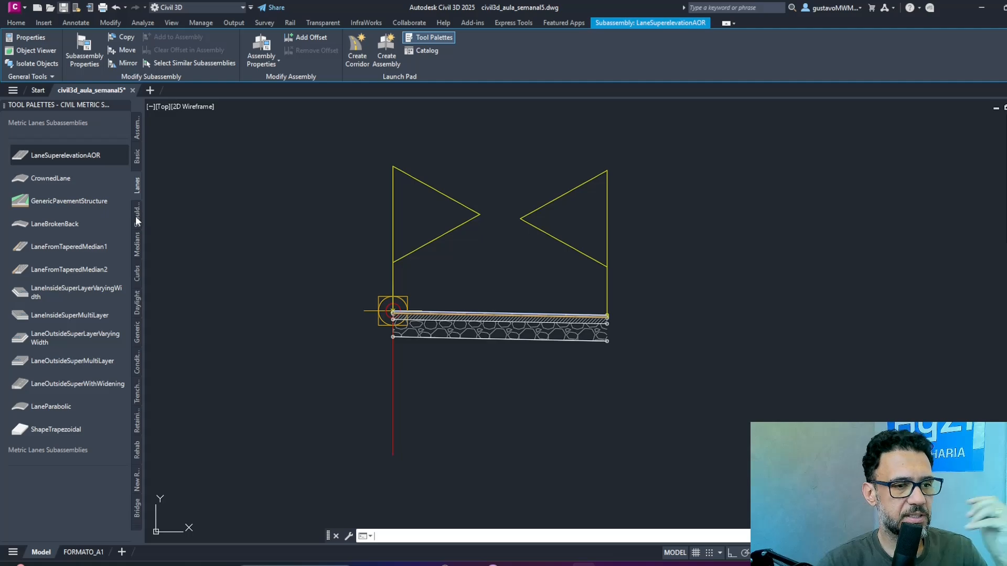
key("ctrl+s")
Attach an UrbanCurbGutterGeneral subassembly from the metric Curbs set to the top outer edge of the right lane.
left_click(137, 274)
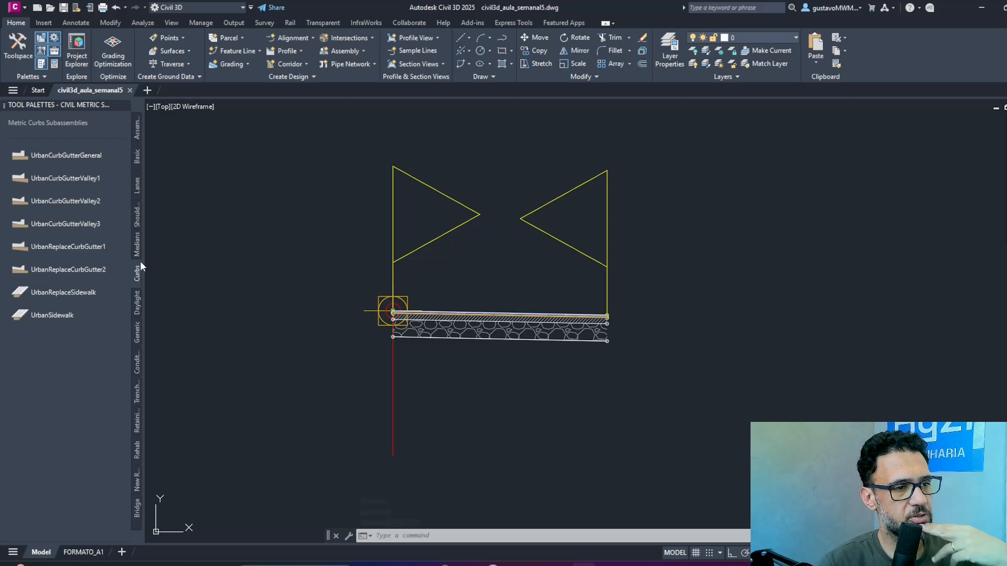
left_click(79, 155)
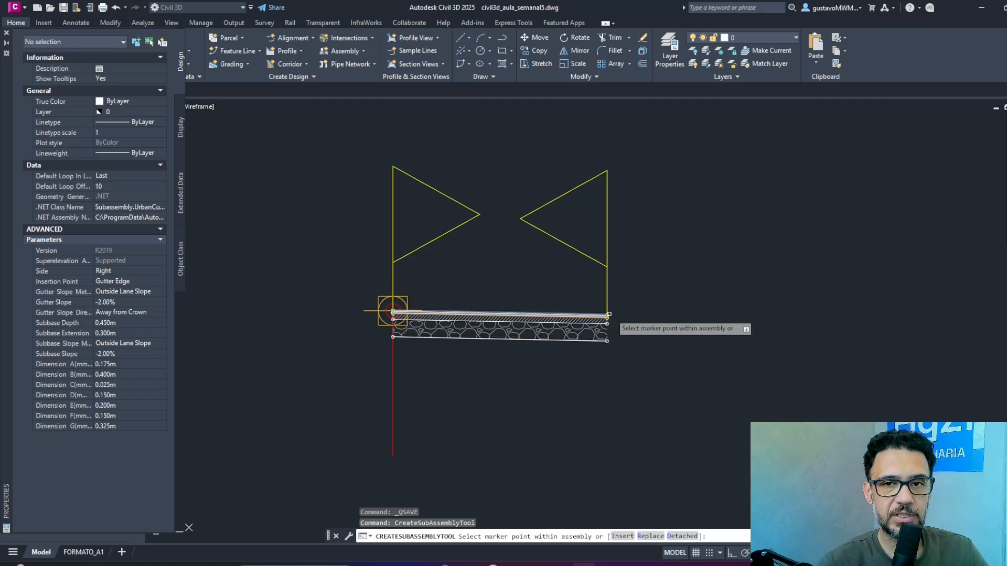
scroll(636, 304, "up", 4)
scroll(444, 347, "up", 3)
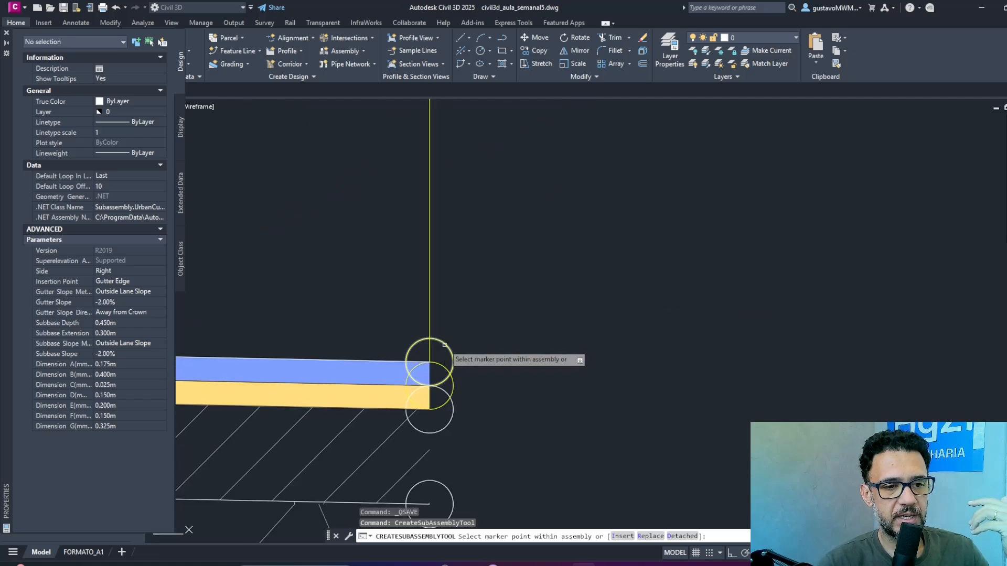
left_click(446, 346)
scroll(591, 265, "down", 8)
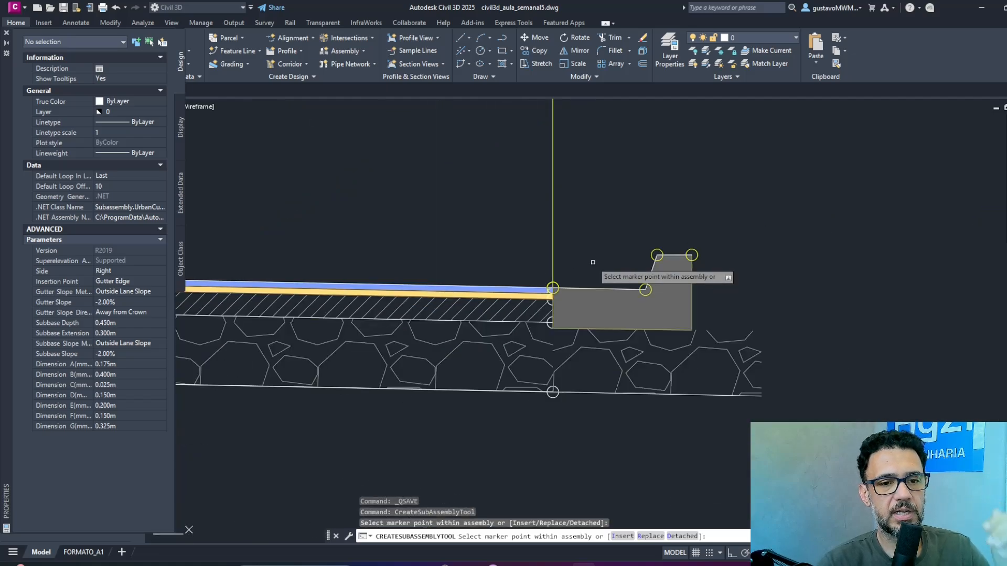
key("Escape")
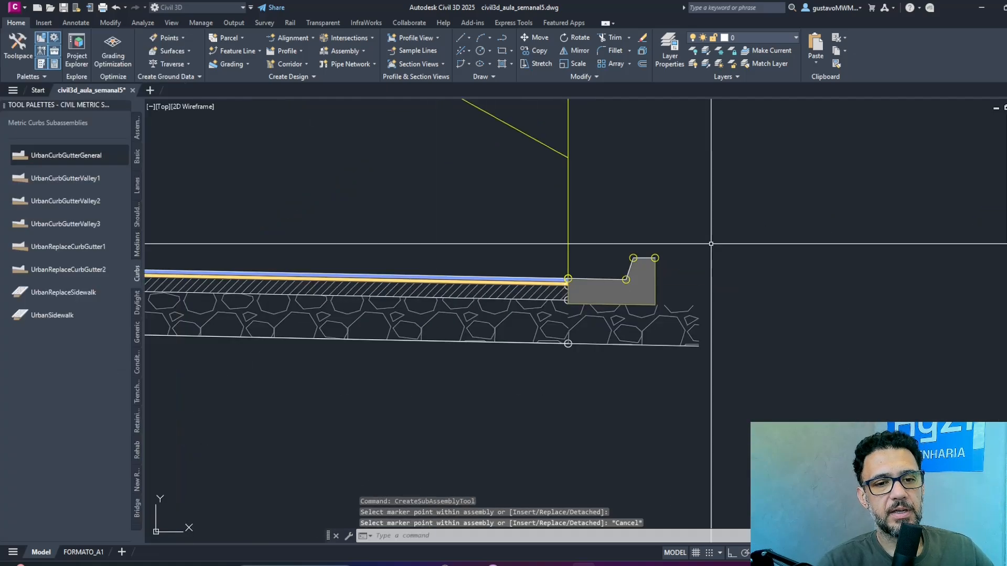
Set the gutter slope of the right curb-and-gutter subassembly to -10%.
left_click(656, 272)
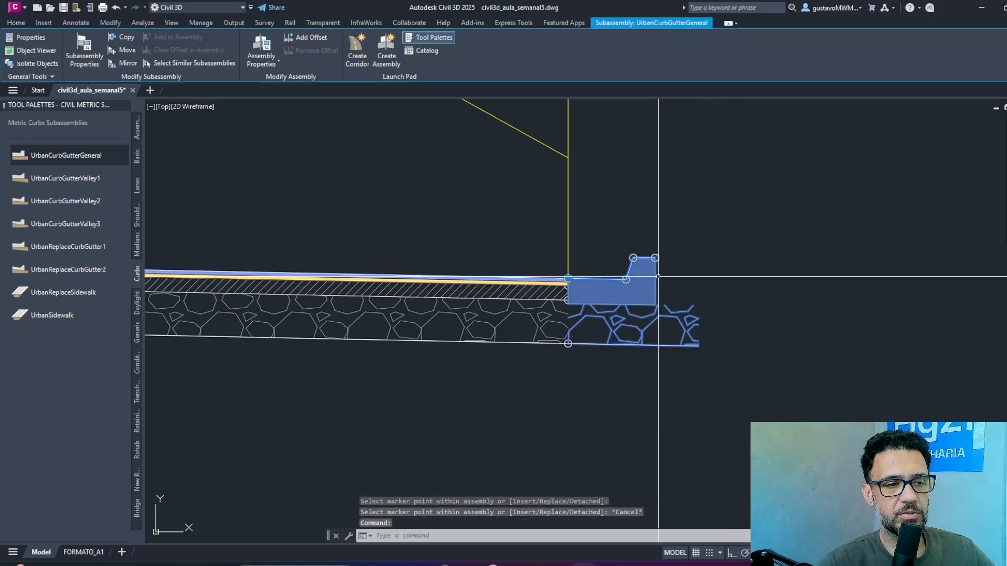
key("ctrl+1")
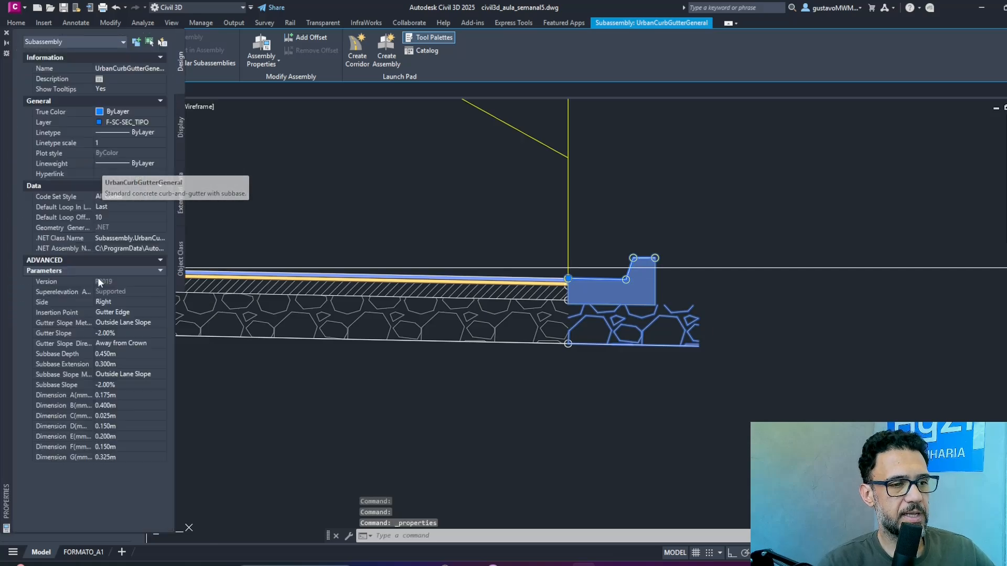
left_click(124, 352)
left_click(121, 363)
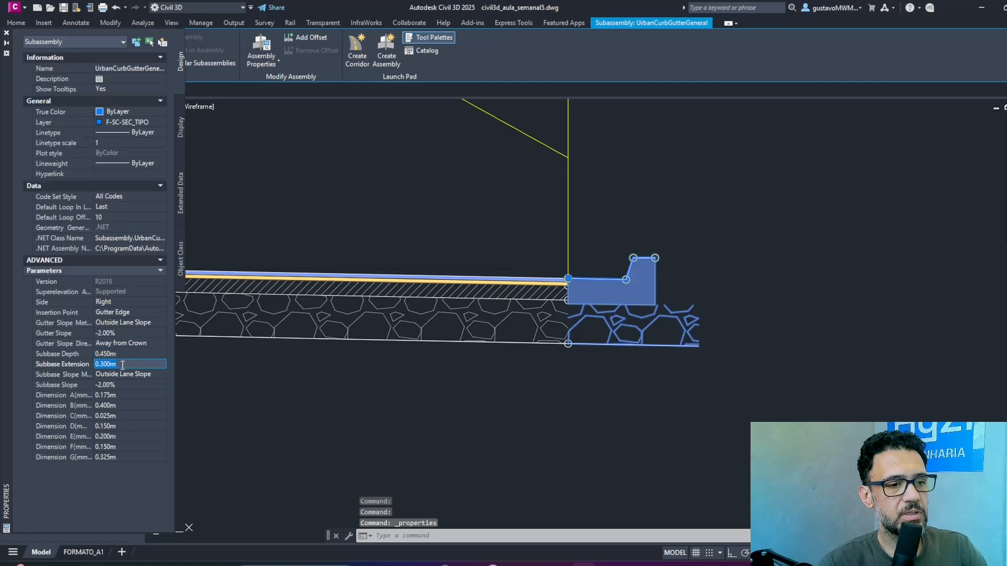
left_click(125, 333)
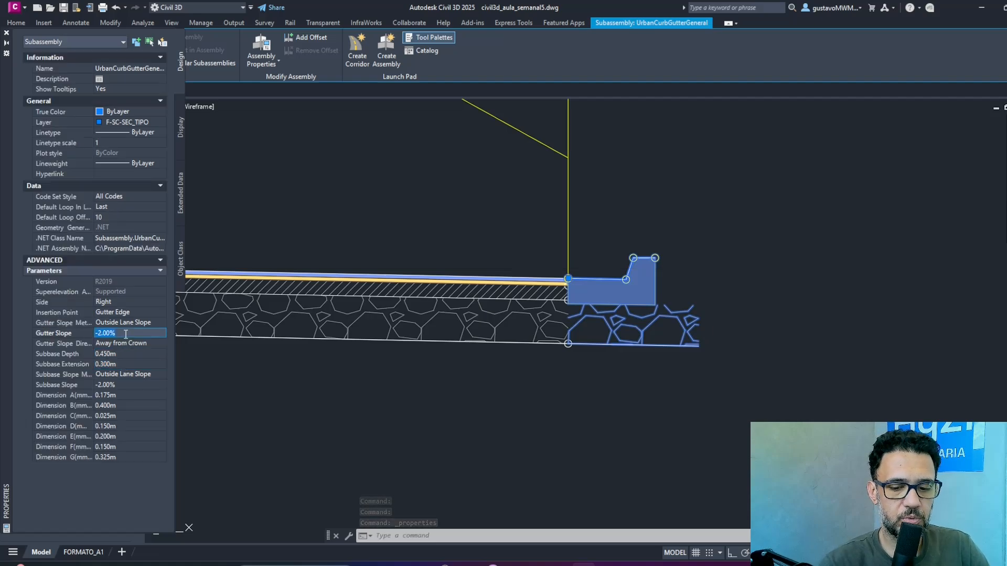
type("-10")
key("Tab")
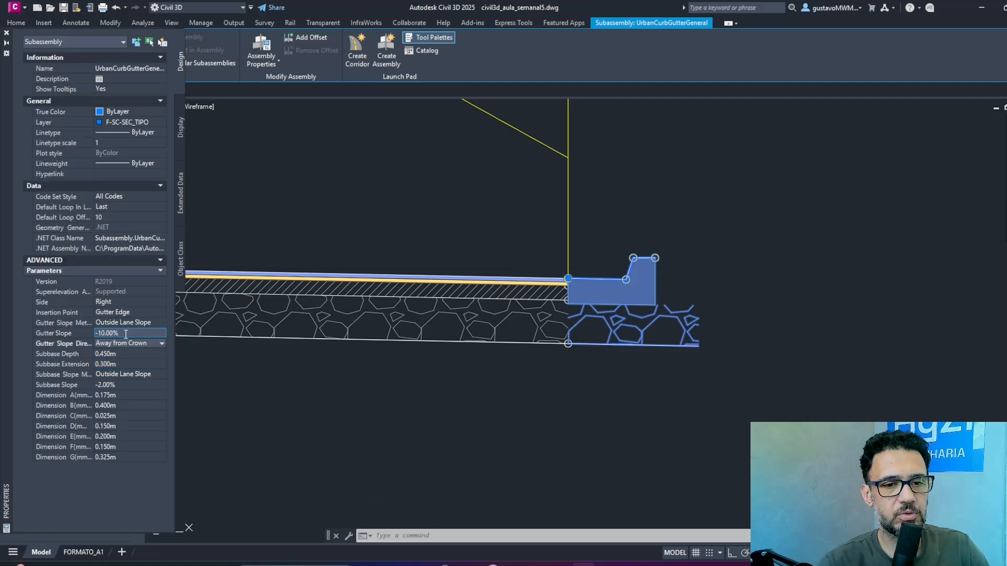
left_click(127, 331)
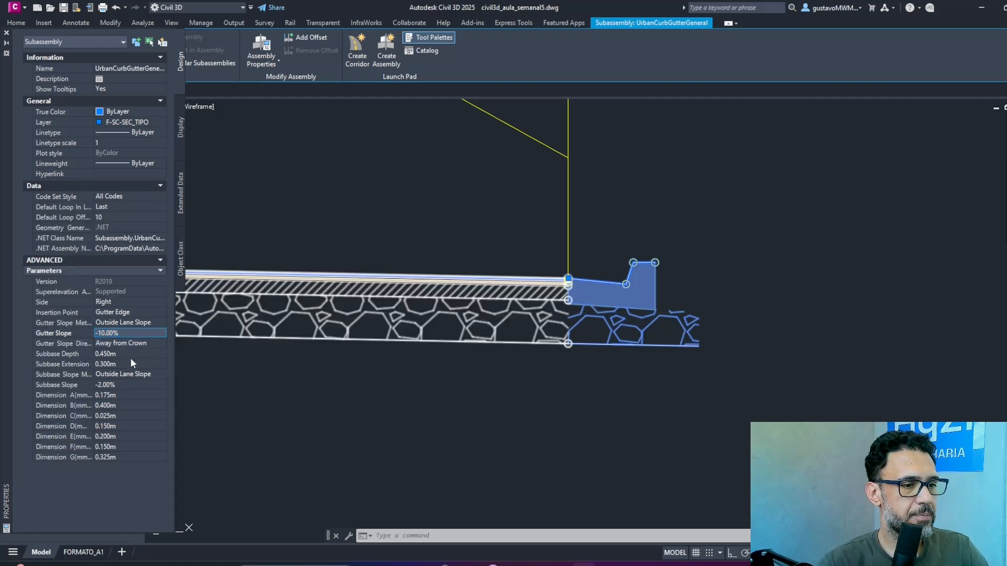
Check the curb-and-gutter's subbase depth and set its Dimension A to 0.15 m.
left_click(131, 354)
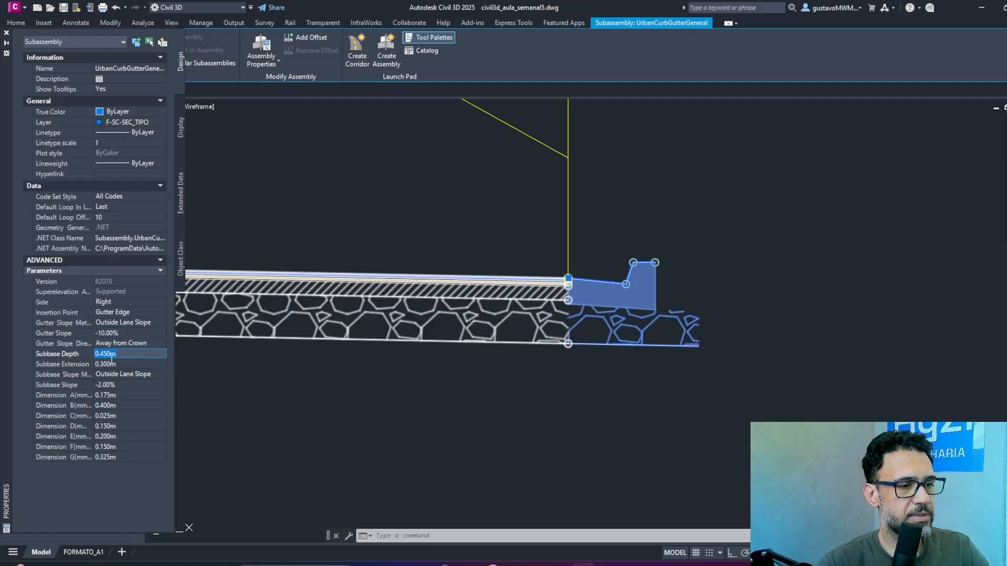
left_click(129, 394)
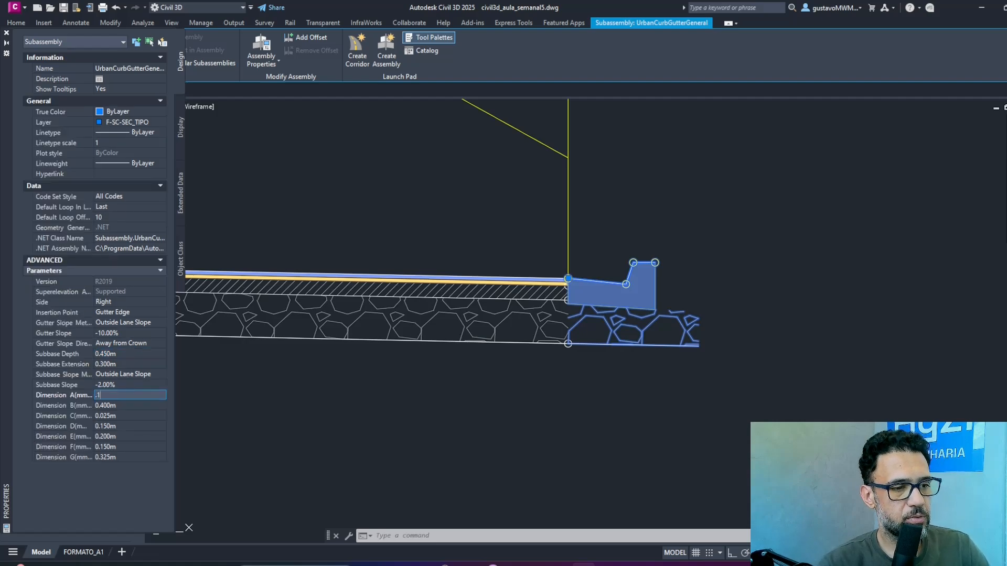
type(".15")
key("Tab")
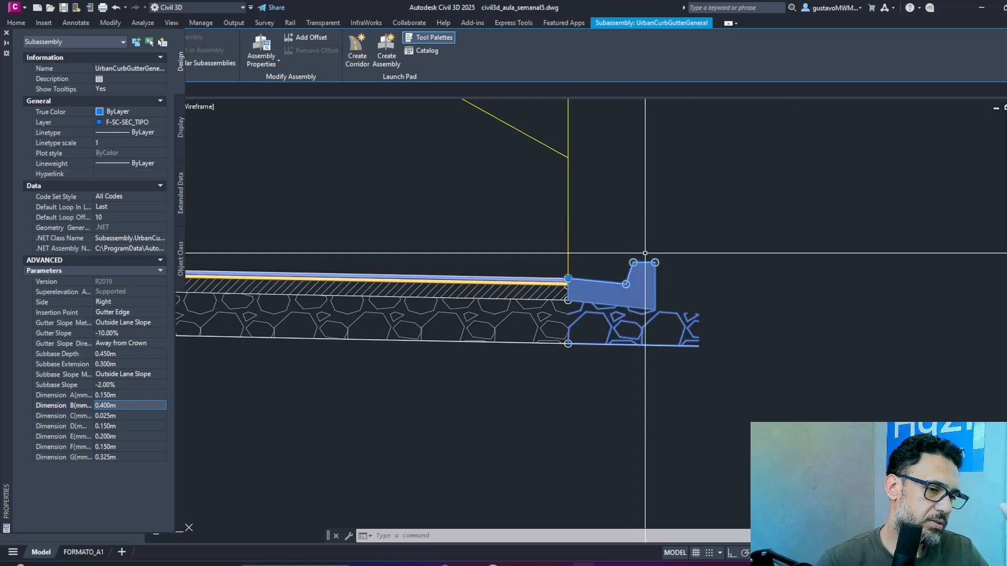
Try a Dimension D of 0.5 m on the curb and gutter, and restore it to 0.15 m.
left_click(118, 426)
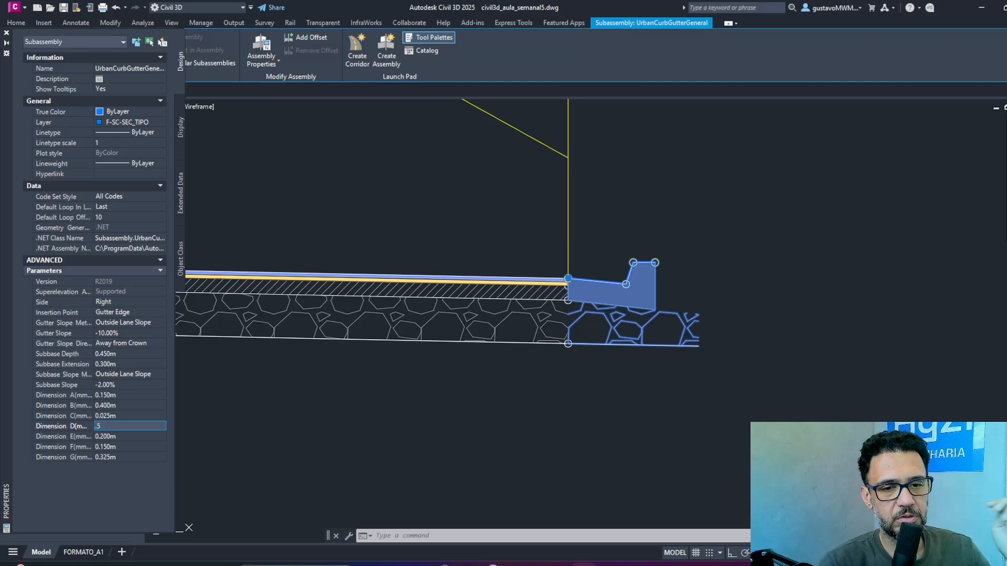
type(".5")
key("Tab")
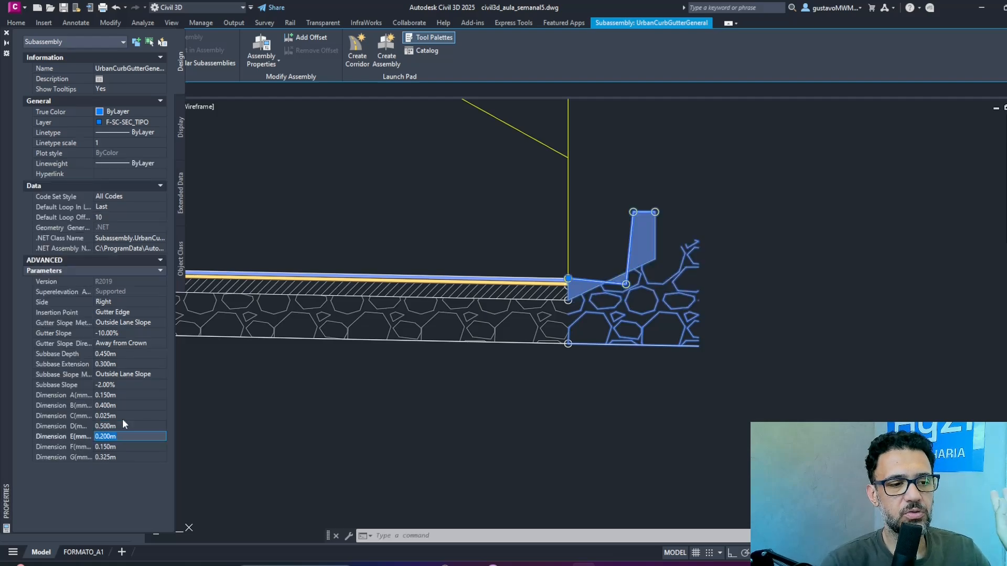
left_click(125, 424)
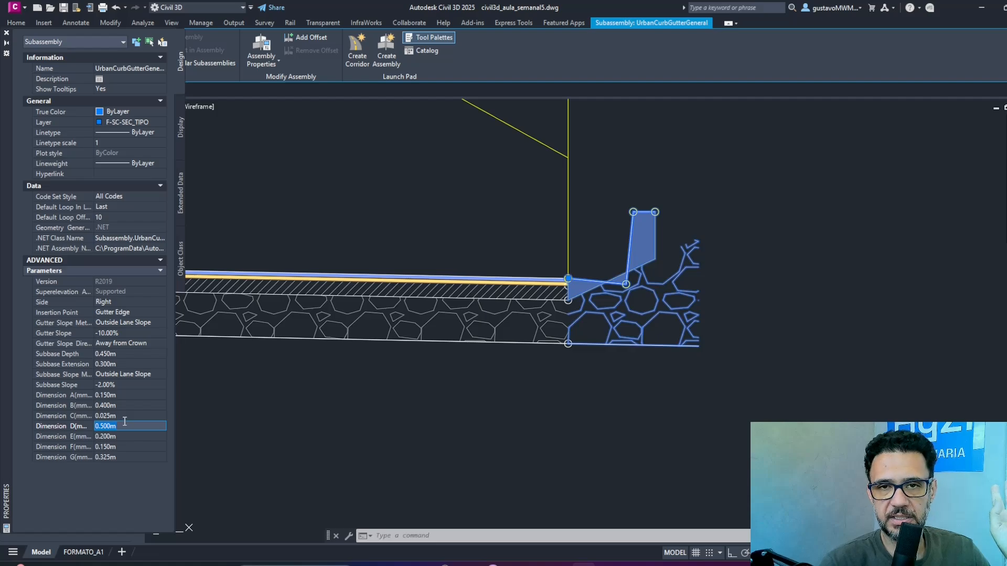
key("Tab")
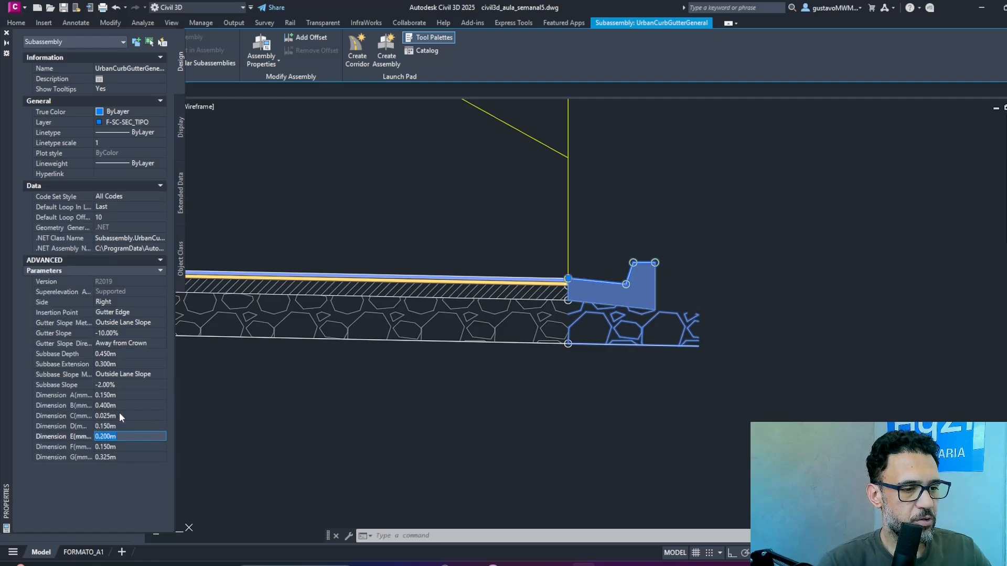
Set the curb-and-gutter's Dimension B to 0.3 m and deselect the subassembly.
left_click(121, 406)
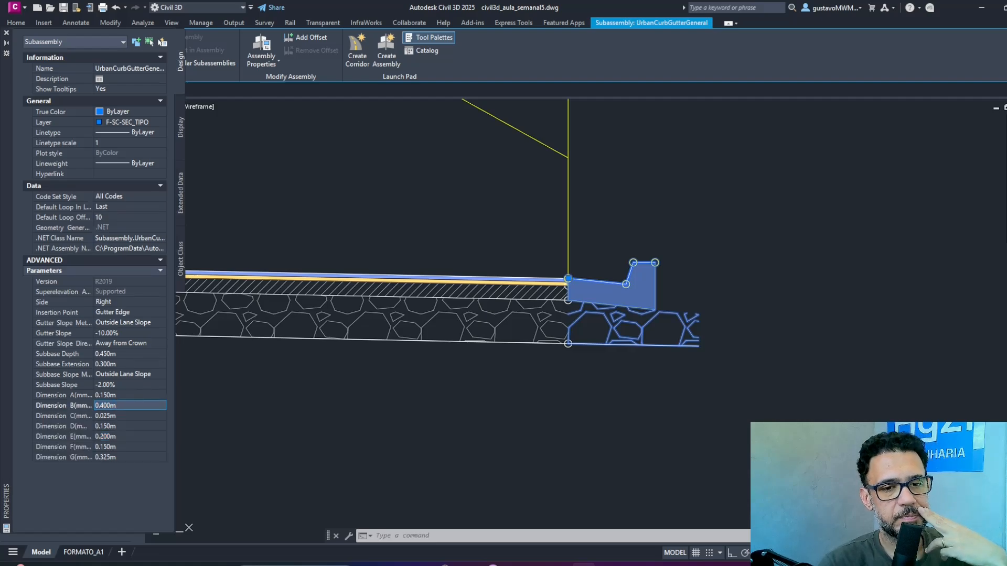
mouse_move(797, 302)
middle_mouse_down("shift")
mouse_move(808, 287)
mouse_move(708, 293)
middle_mouse_up("shift")
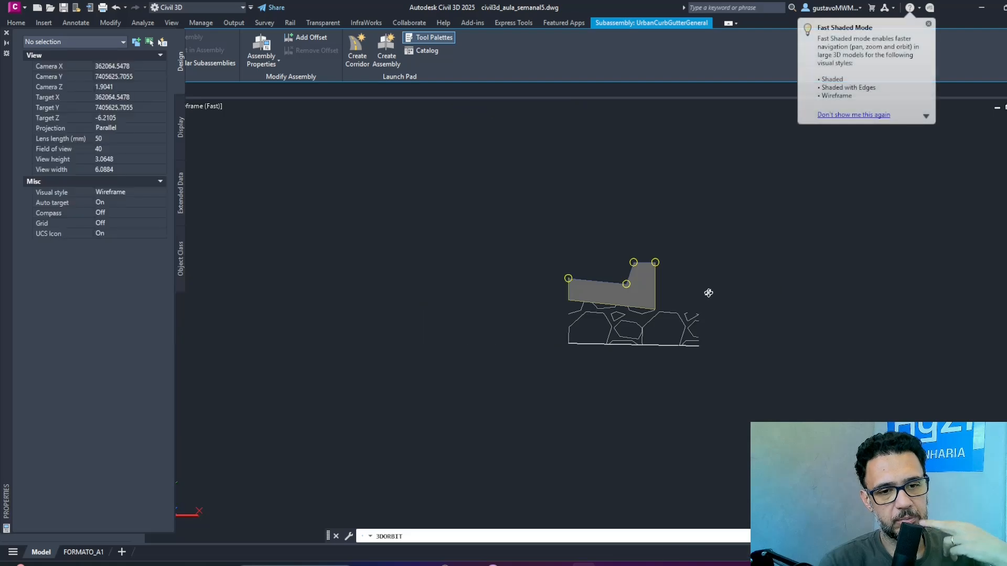
right_click(680, 248)
left_click(708, 256)
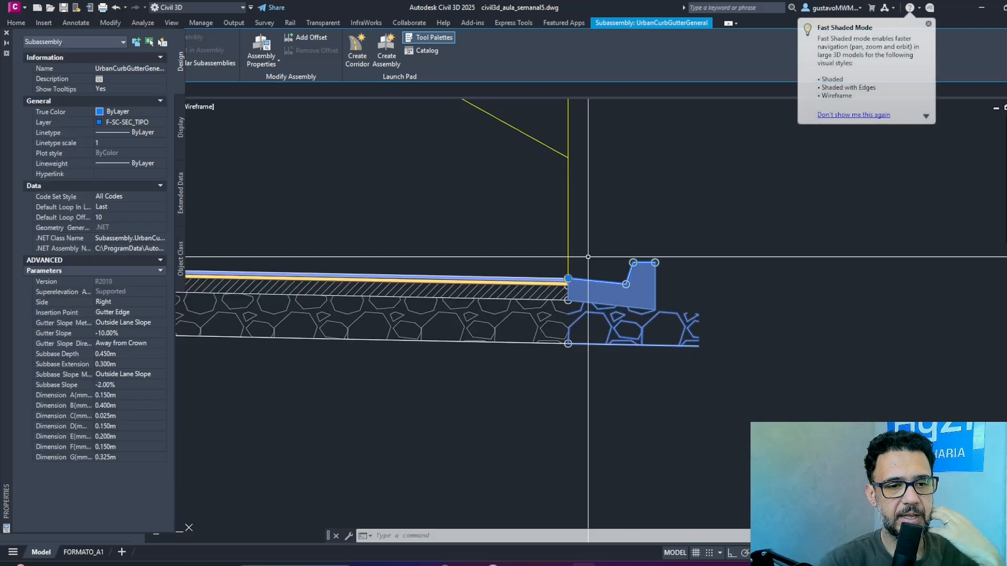
left_click(118, 404)
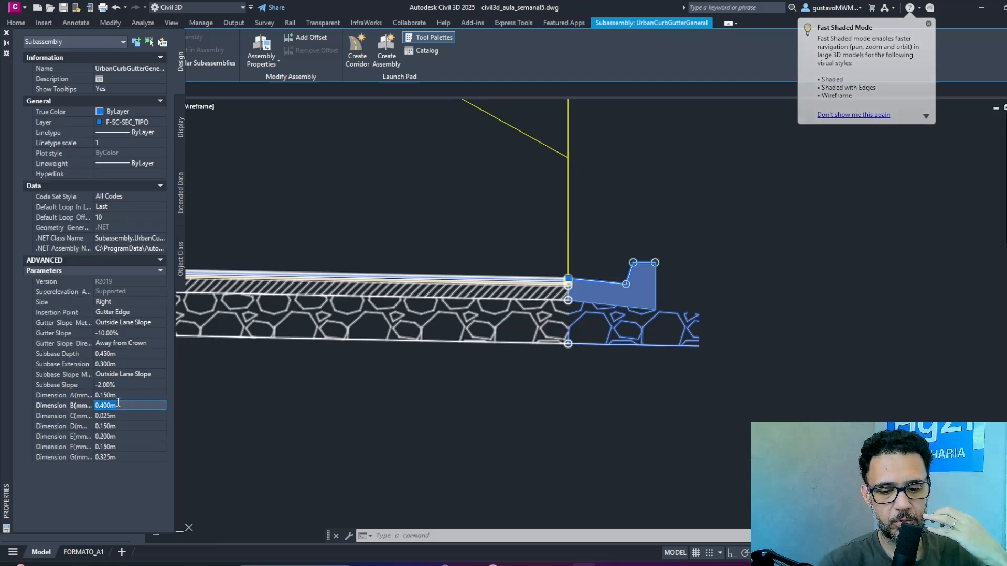
type(".3")
key("Return")
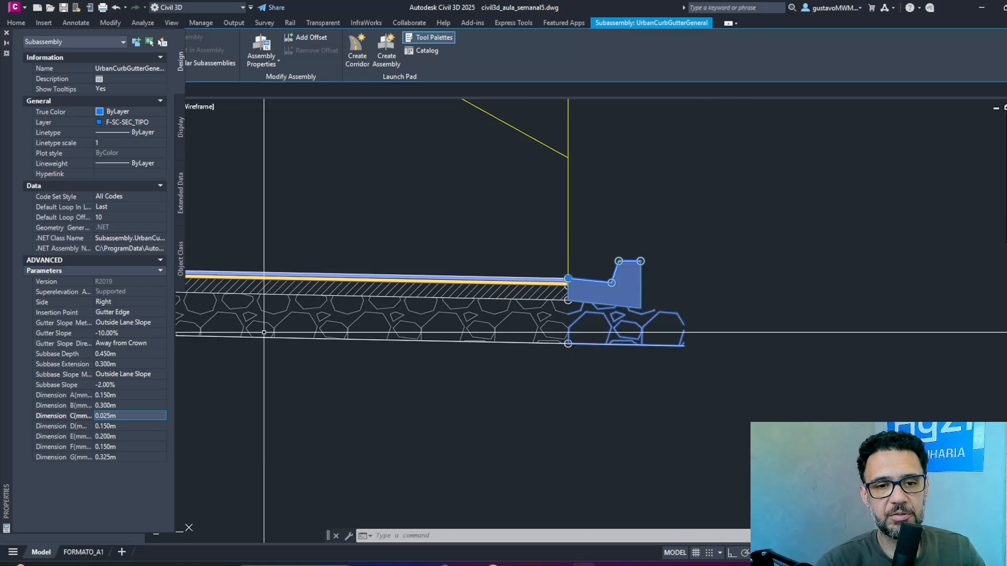
scroll(629, 250, "down", 3)
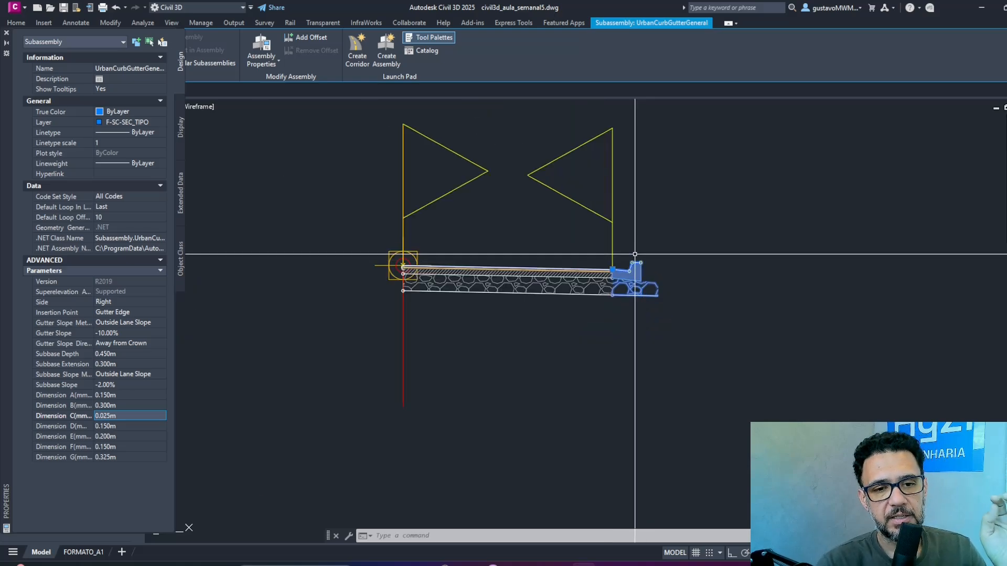
scroll(708, 251, "down", 3)
key("Escape")
key("Escape")
key("Escape")
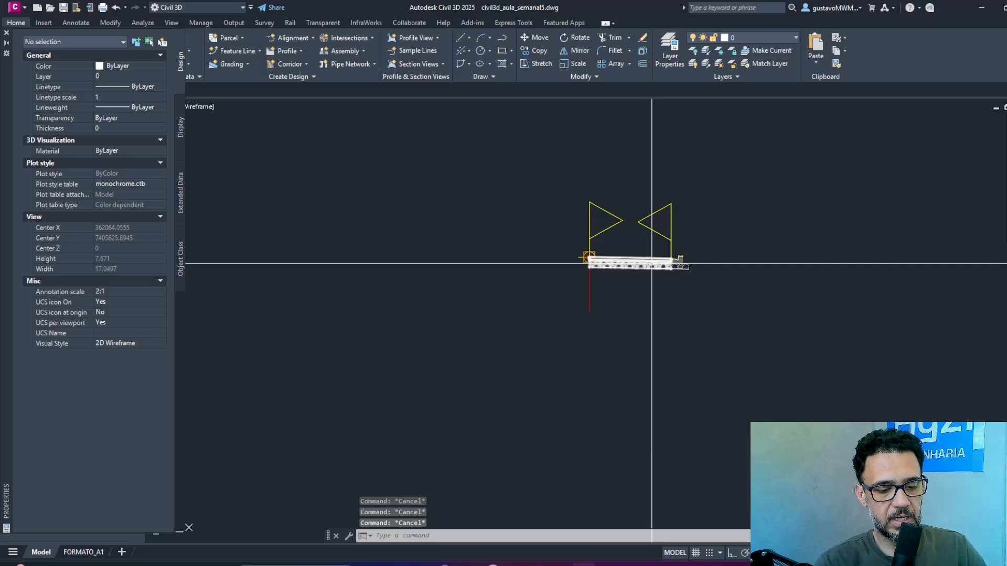
Draw a vertical reference line with Ortho on, upward from the assembly's baseline point to above the slope symbols.
type("l")
key("Return")
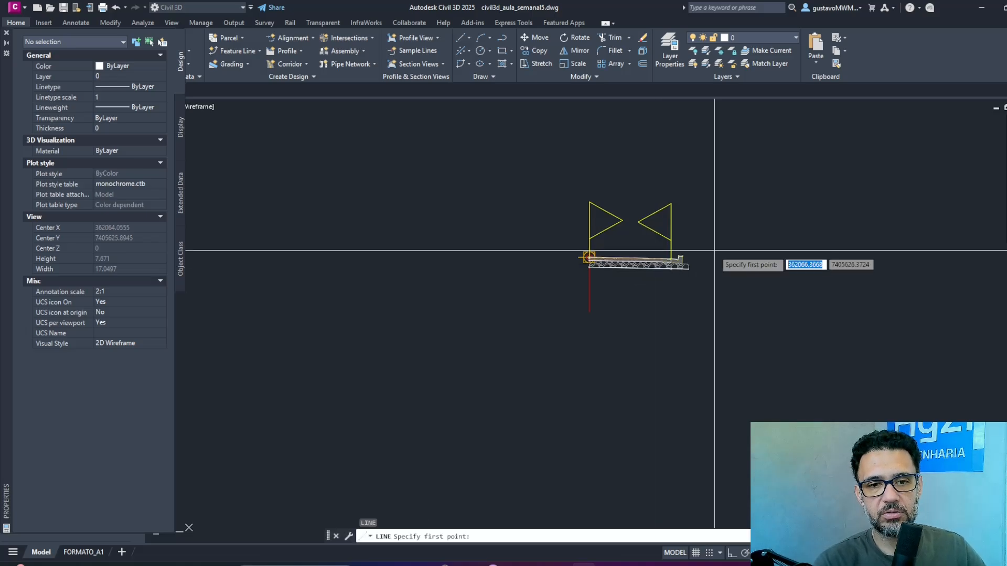
right_click(589, 312, "shift")
key("e")
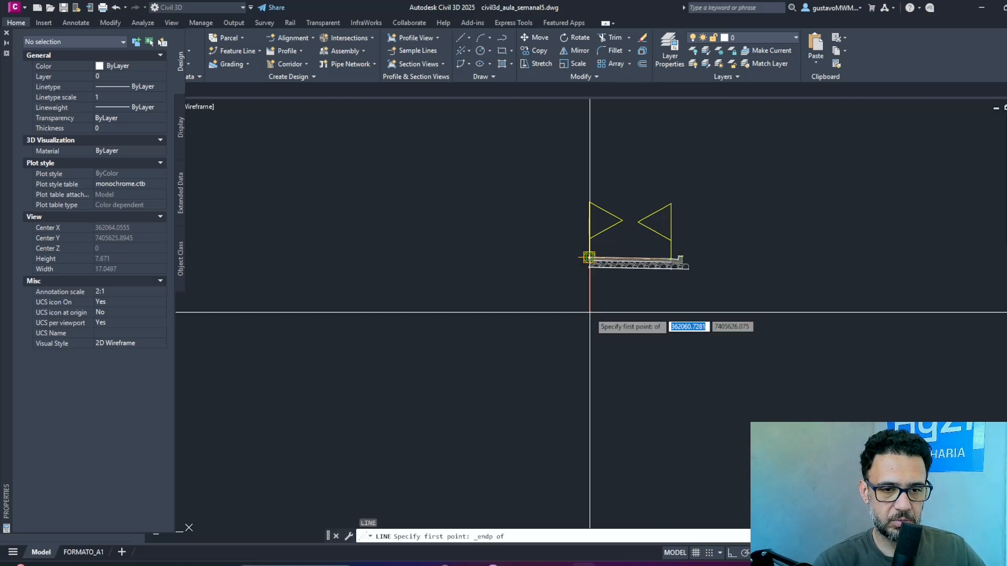
left_click(590, 315)
key("F8")
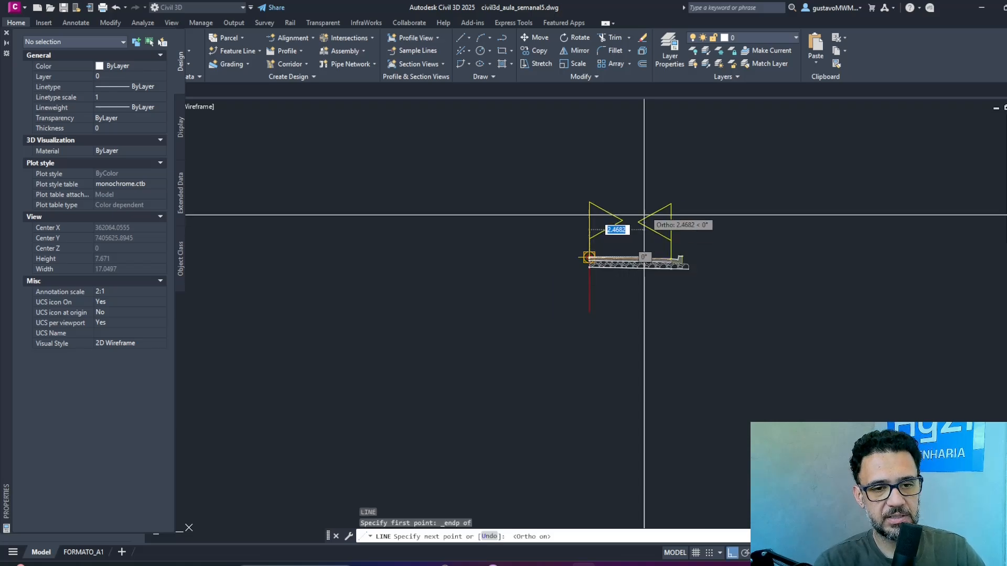
left_click(647, 133)
key("Return")
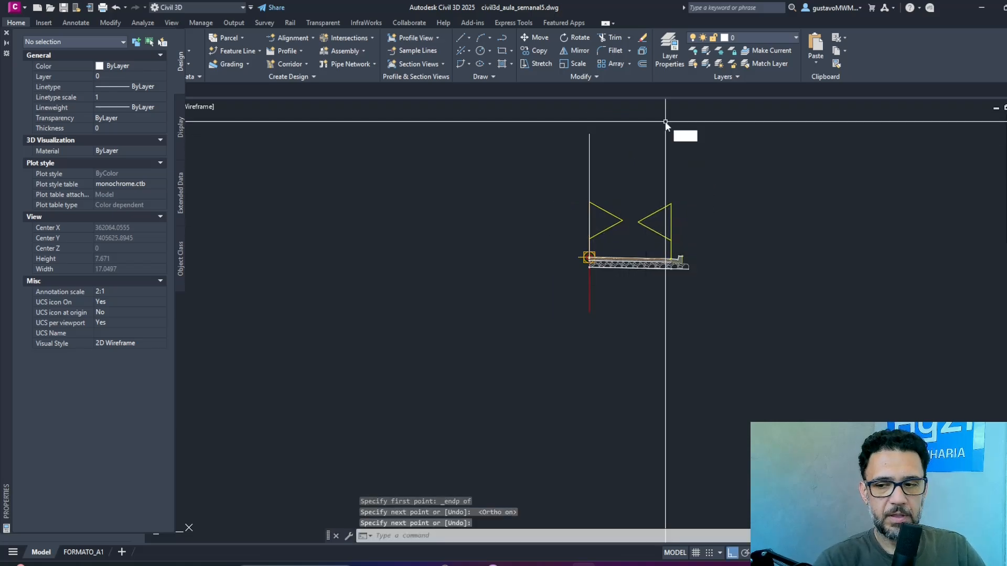
Offset the vertical reference line 7 m outward beyond the right curb.
type("o")
key("Return")
type("7")
key("Return")
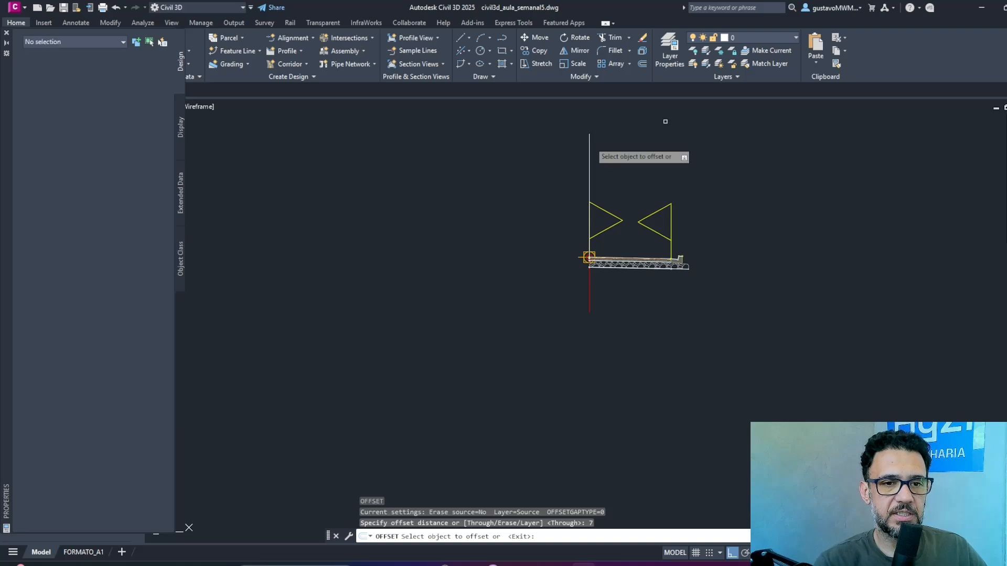
left_click(590, 157)
left_click(747, 199)
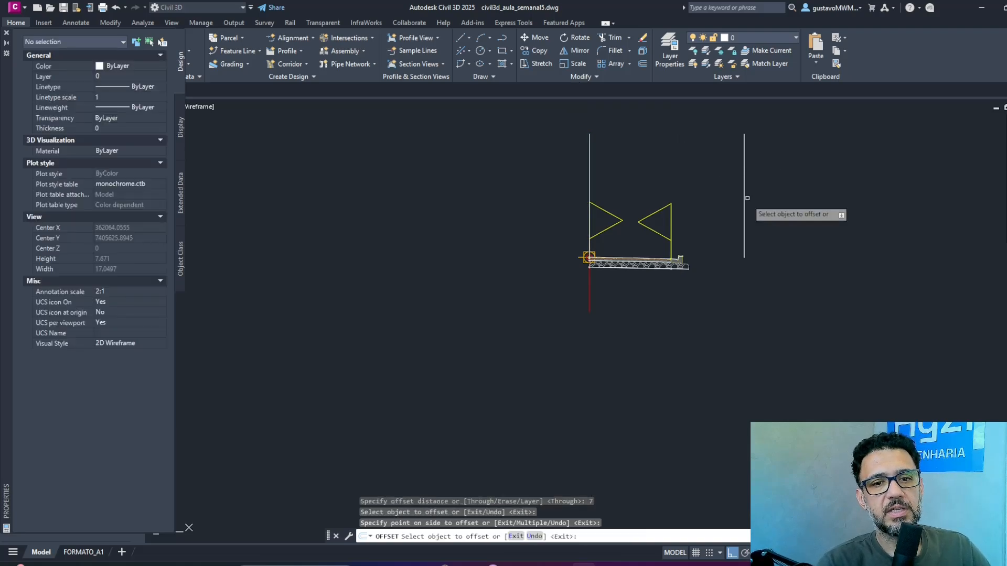
key("Return")
Save the drawing and close the object properties.
scroll(743, 254, "up", 4)
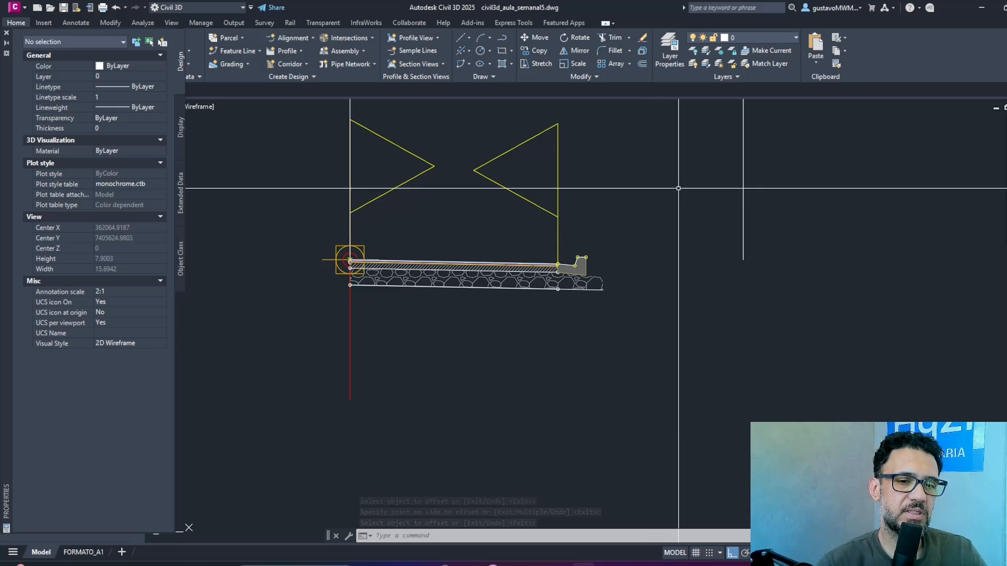
left_click(63, 8)
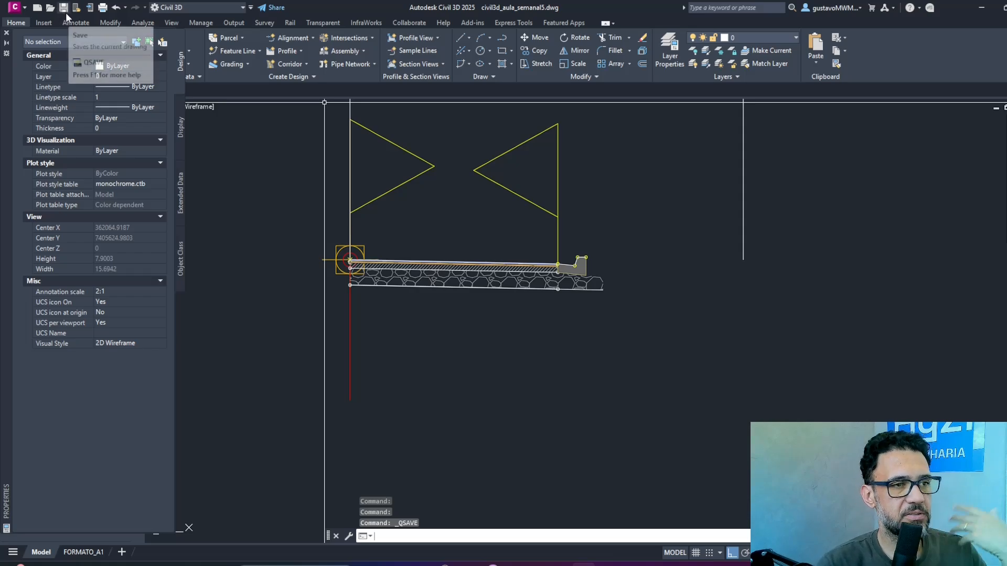
left_click(7, 33)
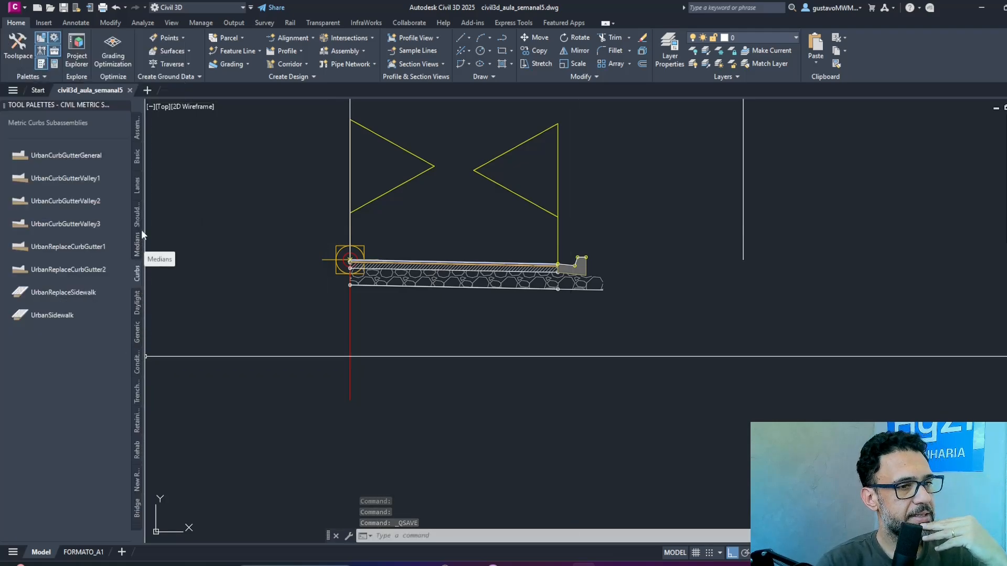
Attach a BasicShoulder subassembly from the metric Basic set to the top back edge of the right curb.
left_click(137, 182)
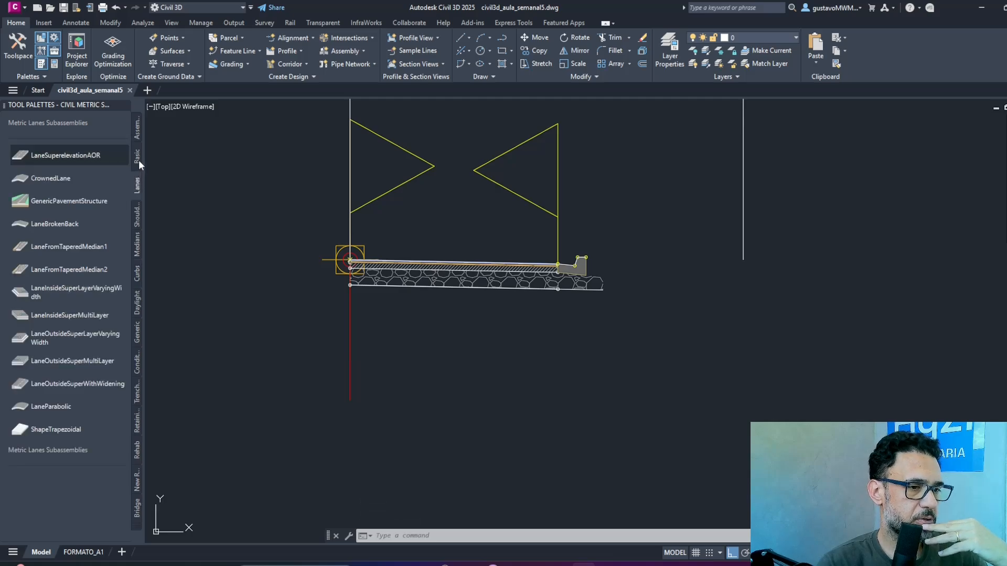
left_click(138, 158)
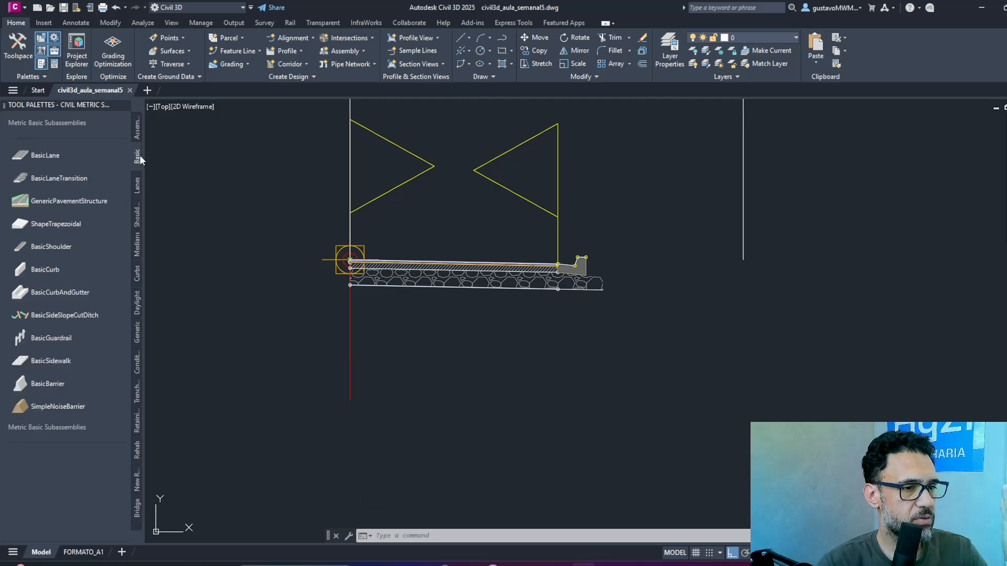
left_click(61, 245)
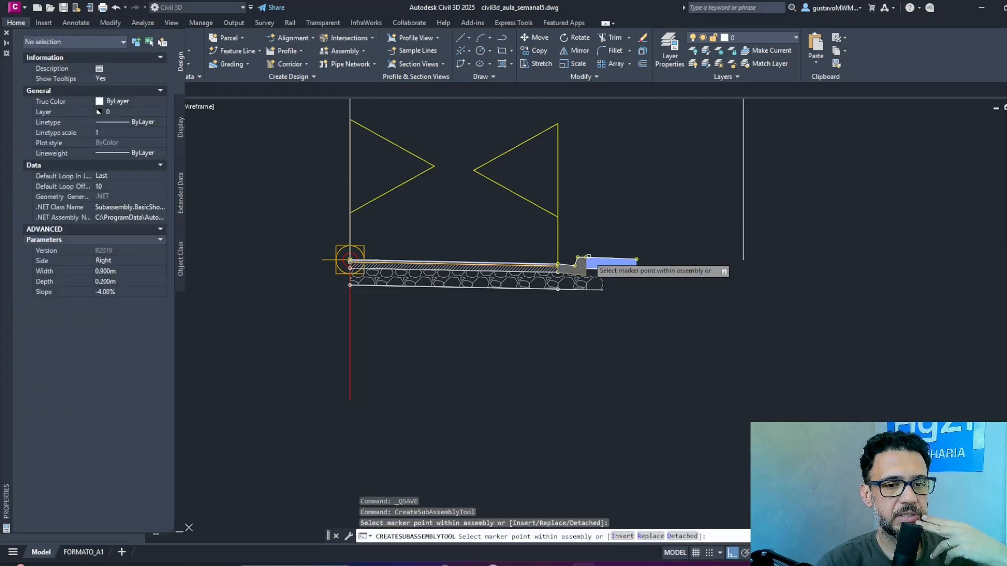
scroll(685, 258, "up", 4)
key("Escape")
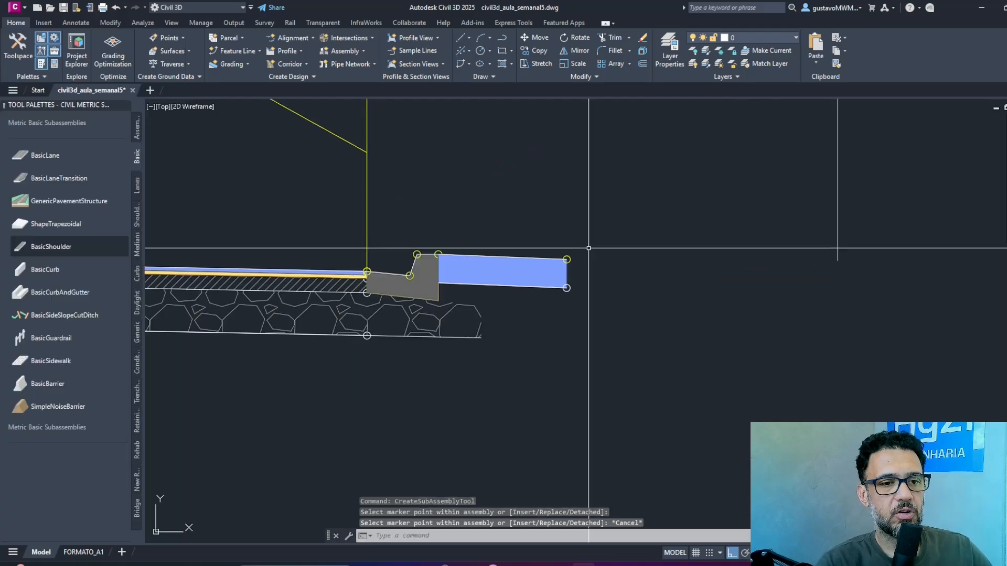
Set the right BasicShoulder subassembly's slope to 2% and its depth to 0.03 m.
left_click(593, 217)
left_click(545, 286)
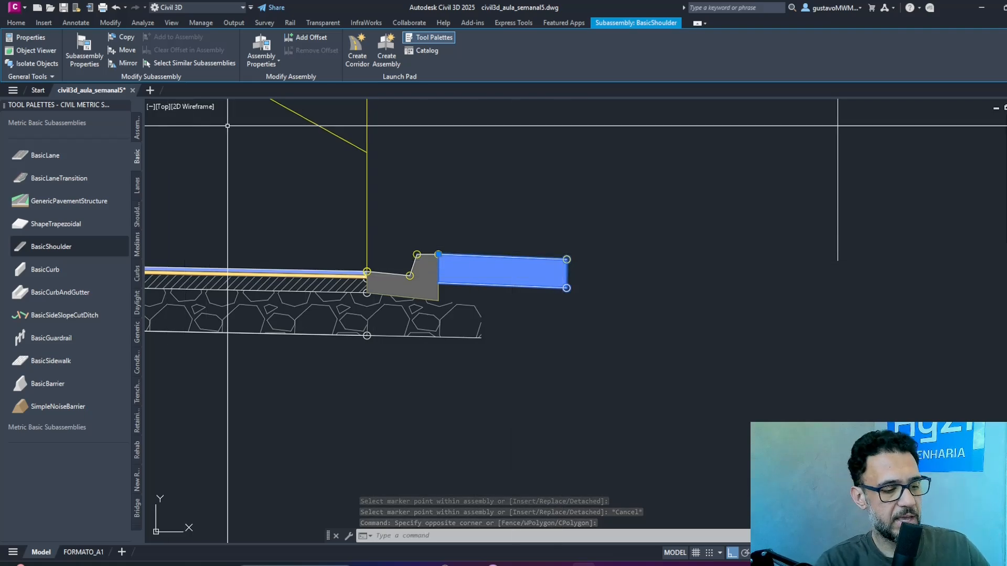
key("ctrl+1")
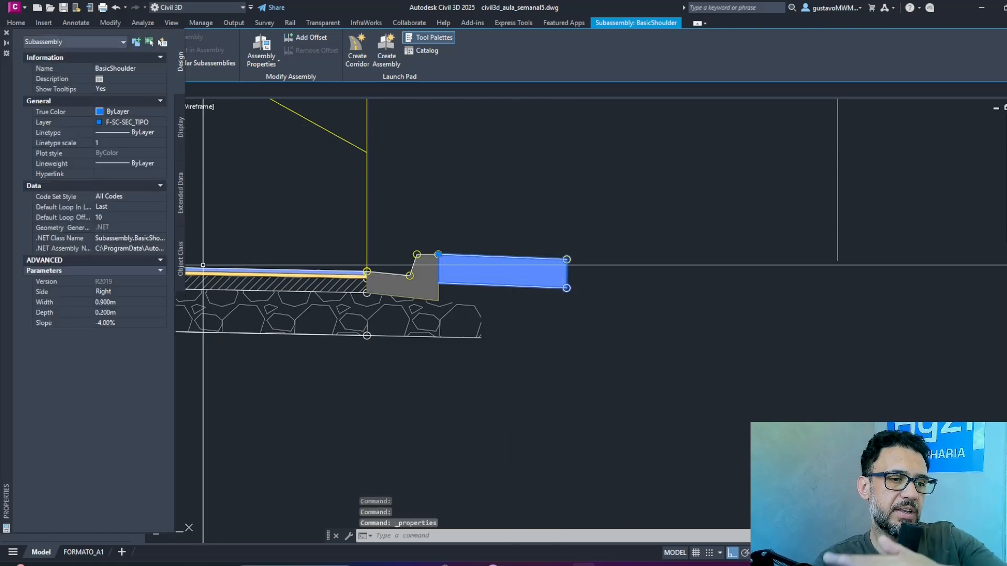
left_click(145, 321)
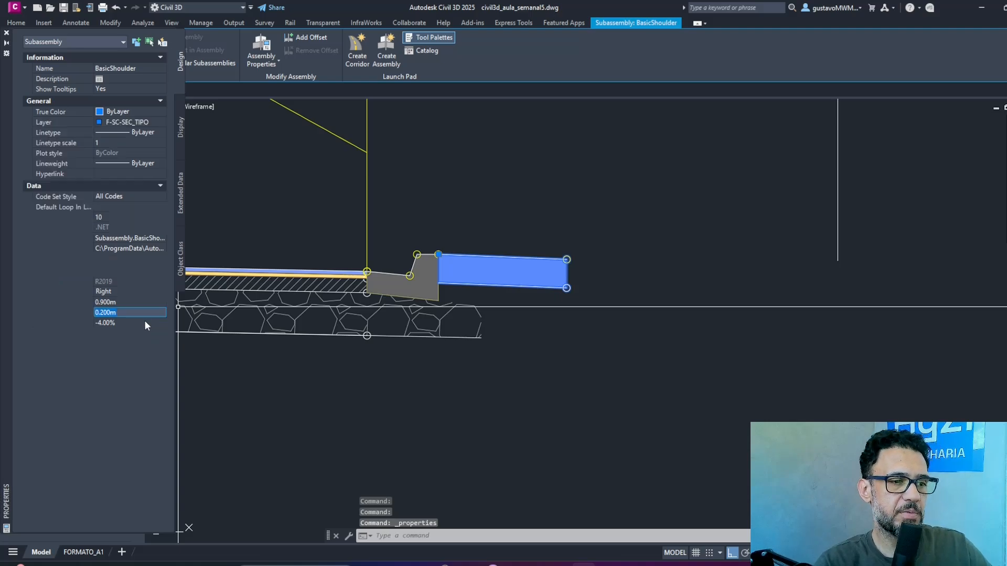
type("2")
key("Return")
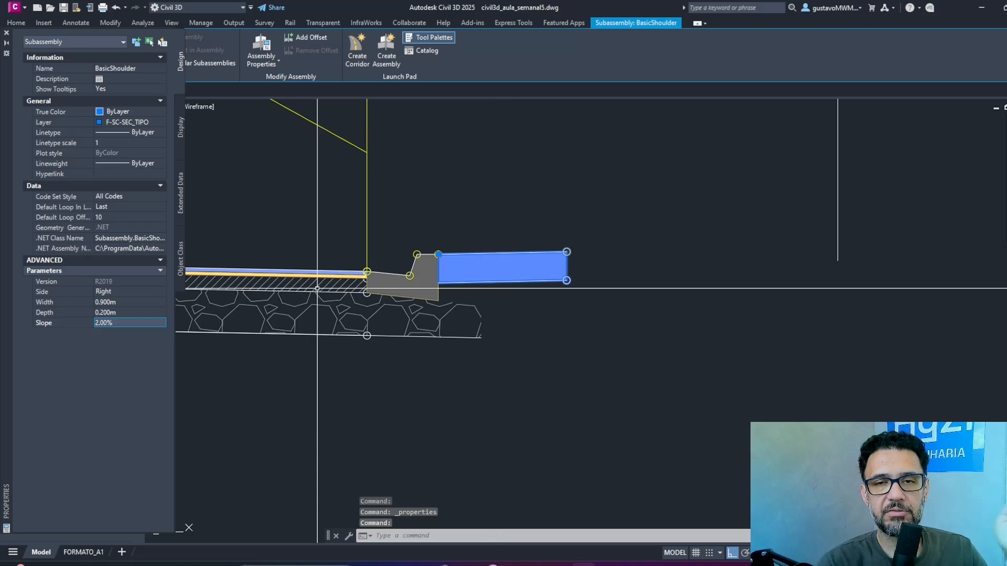
left_click(129, 311)
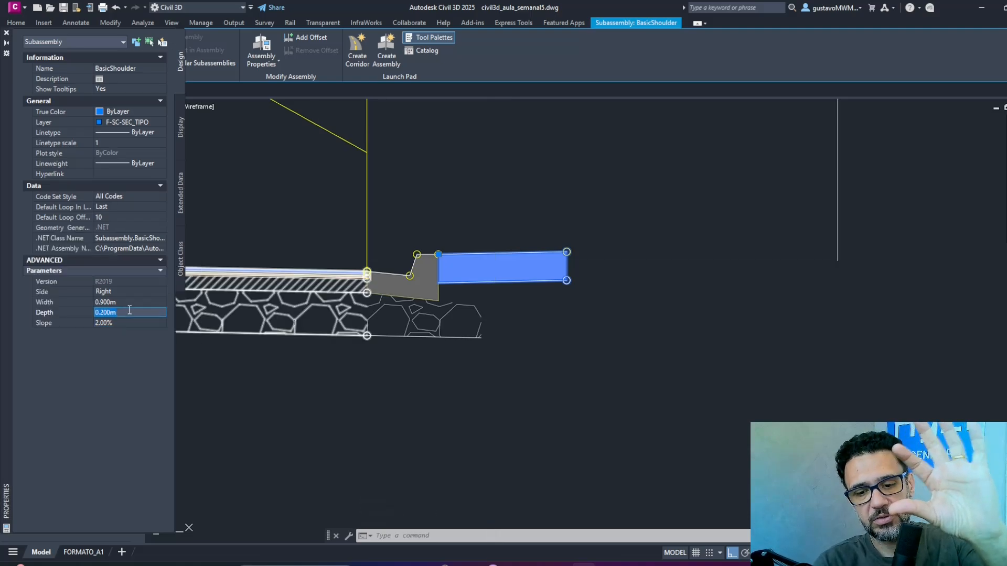
type(".03")
key("Tab")
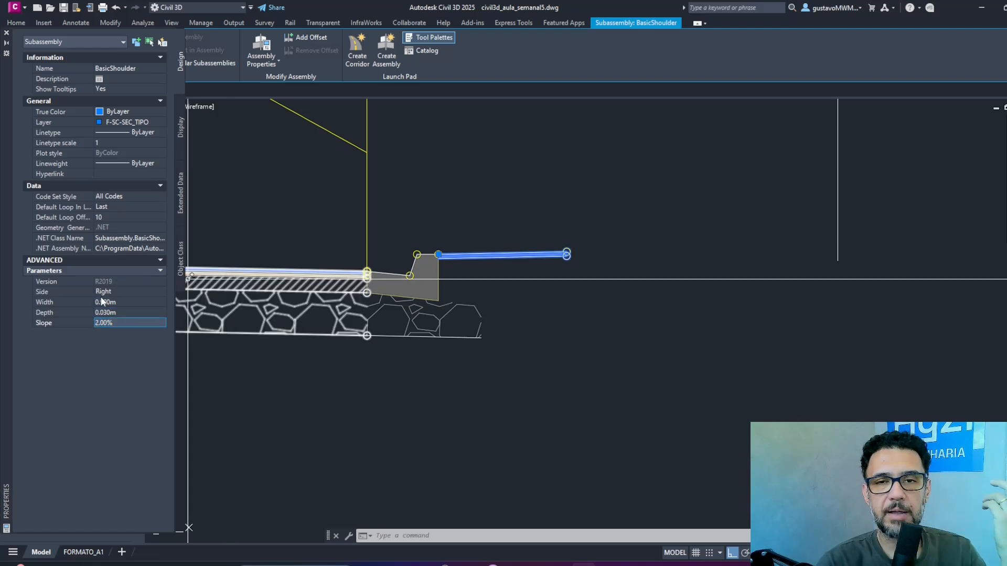
Try widths of 3 m and 2.7 m for the right shoulder against the offset reference line.
left_click(130, 302)
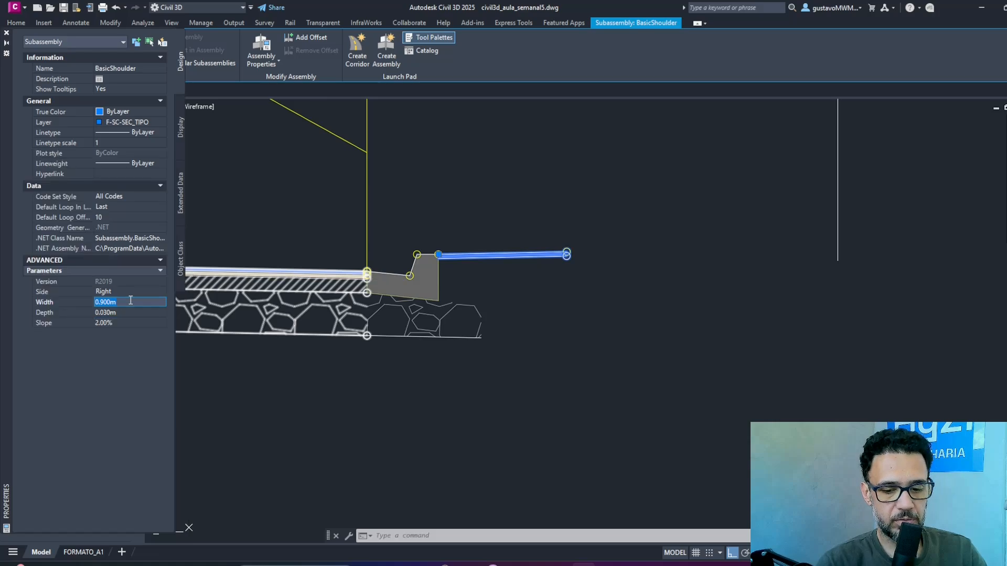
key("Tab")
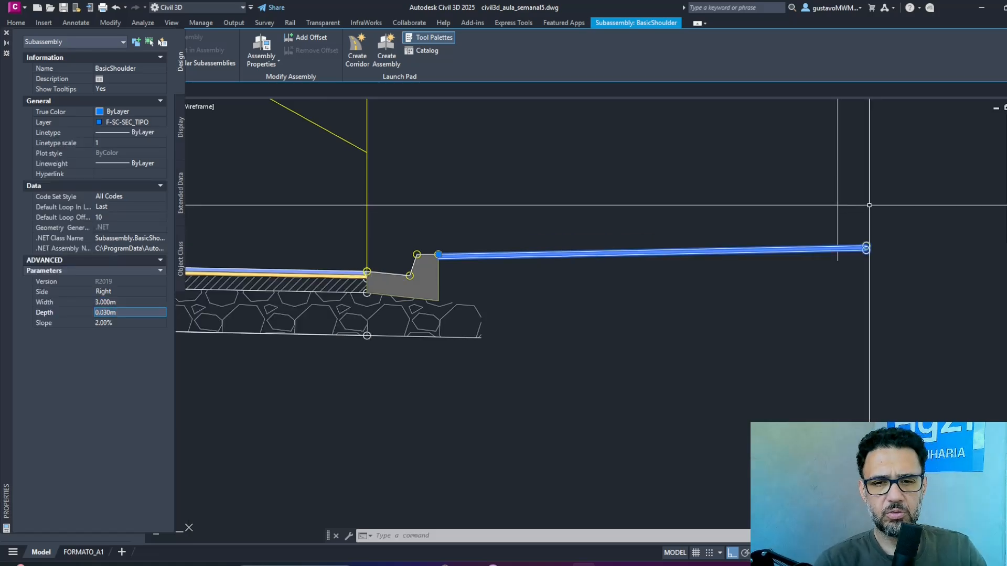
left_click(130, 303)
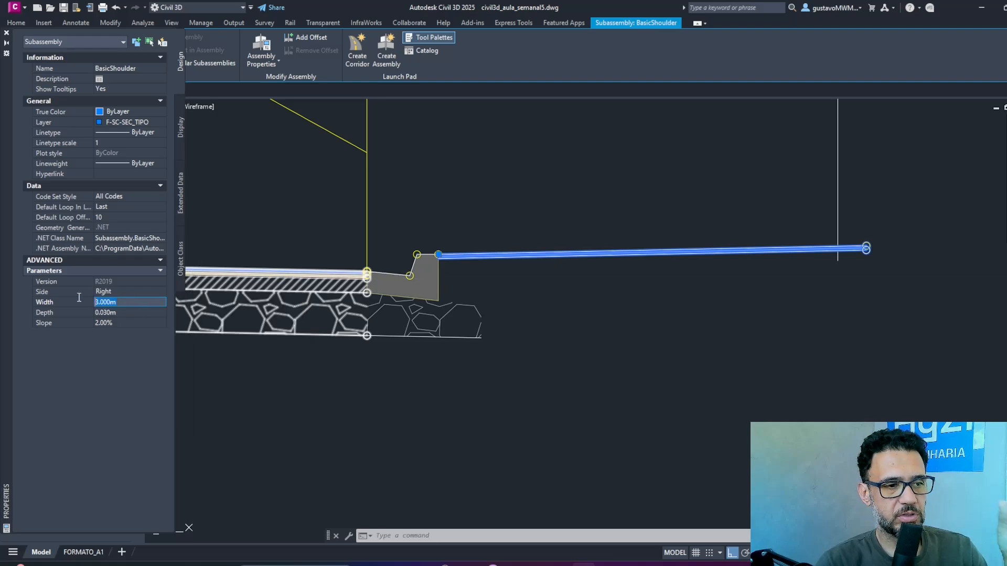
type("2.7")
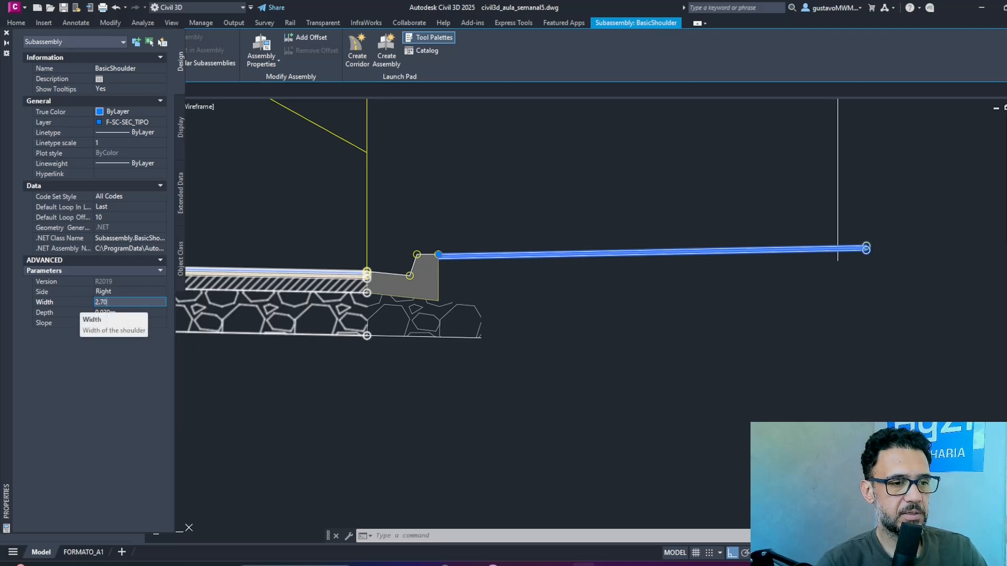
key("Tab")
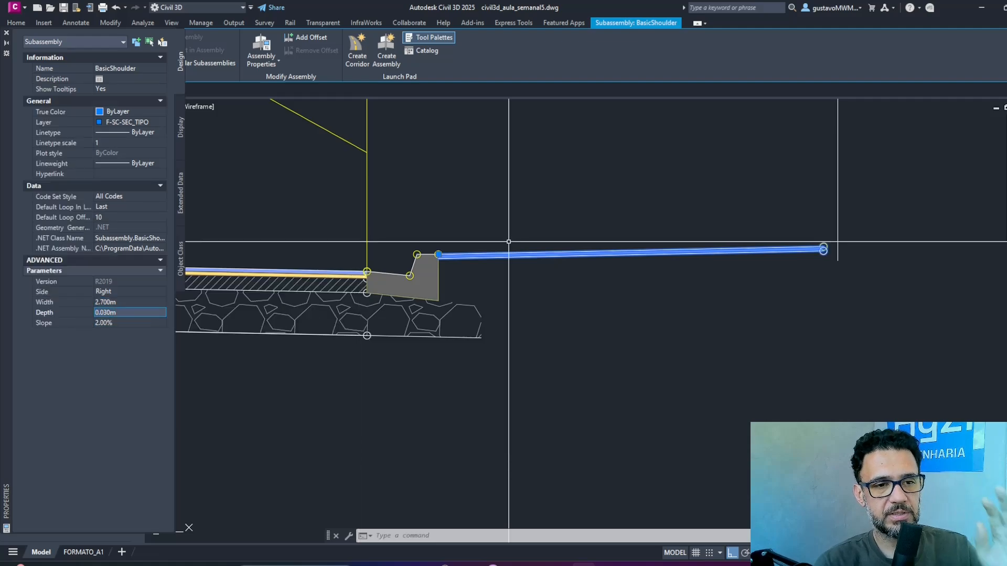
Set the right shoulder's width to 2.8 m, then close the object properties and clear the selection.
left_click(145, 302)
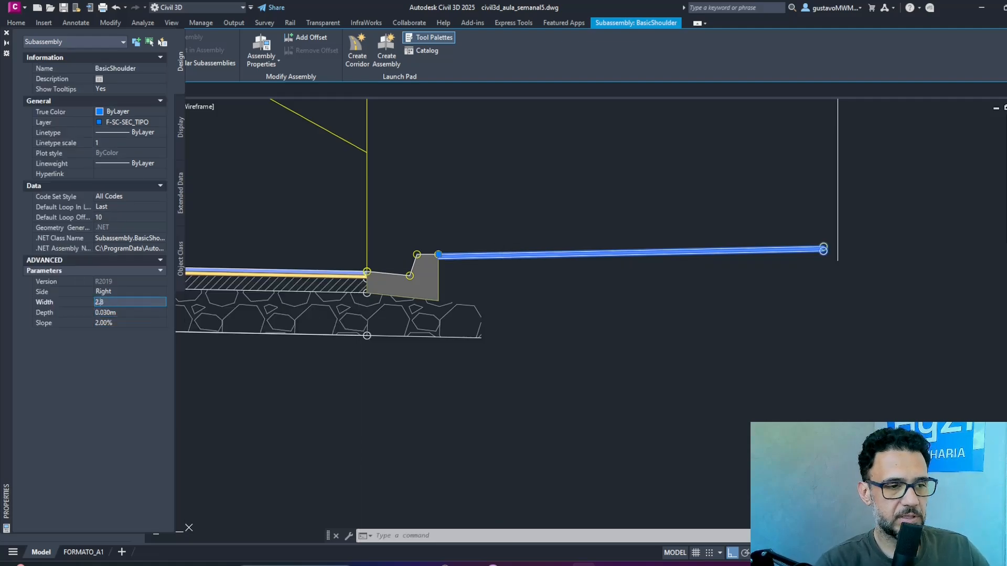
type("2.8")
key("Tab")
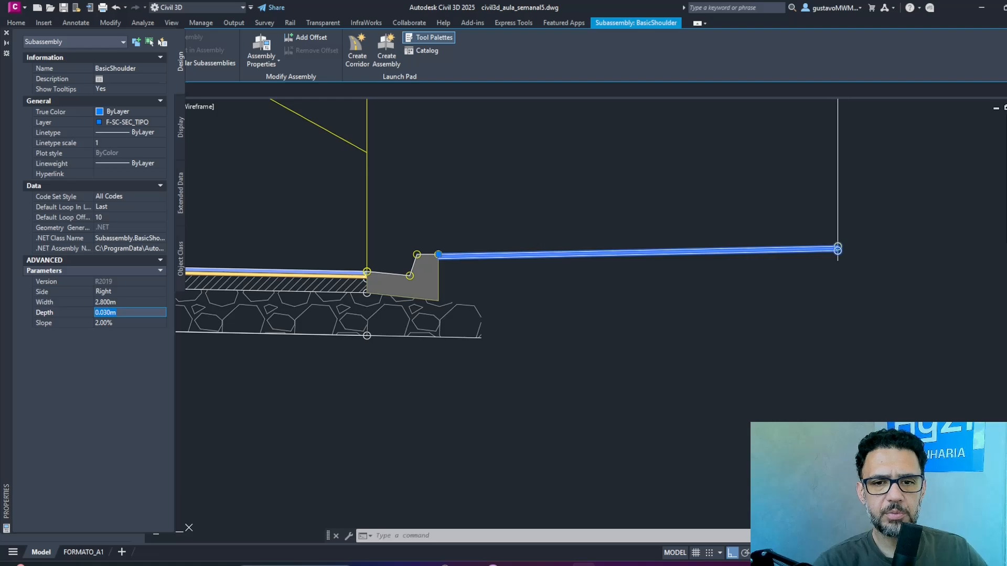
left_click(6, 33)
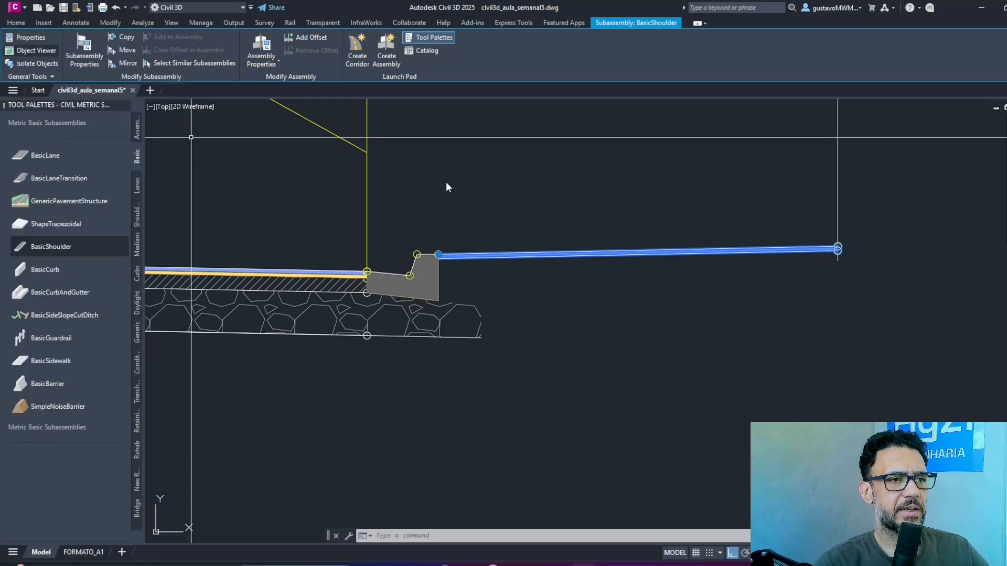
key("Escape")
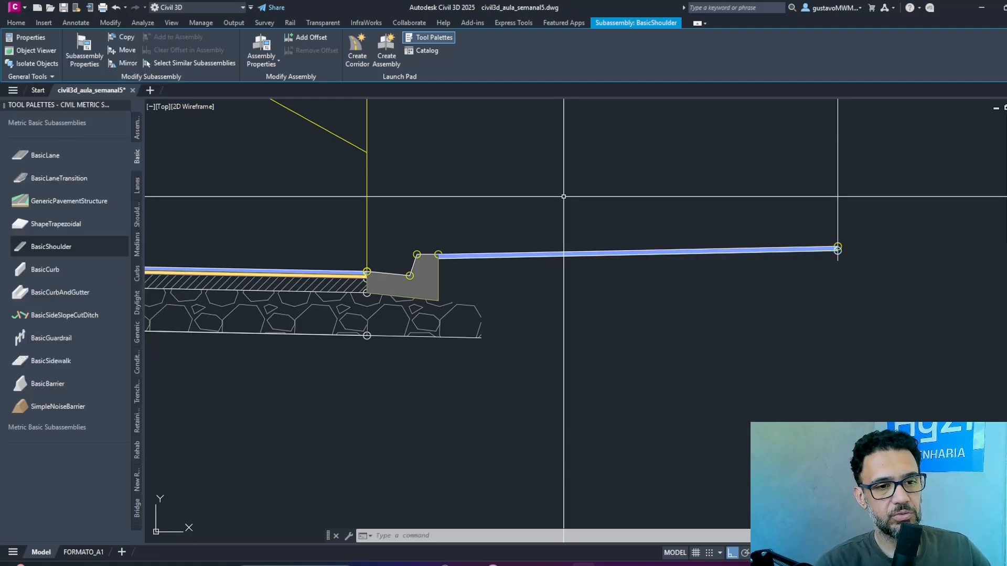
Rename the right shoulder subassembly as PASSEIO-DIREITA.
scroll(607, 205, "down", 4)
middle_click_drag(607, 205, 628, 258)
key("ctrl+1")
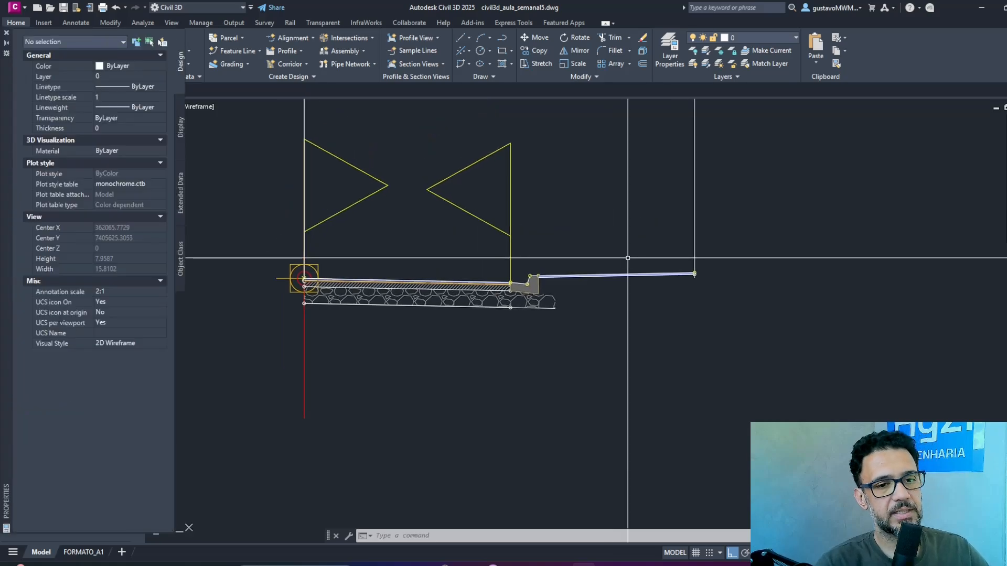
left_click(657, 234)
left_click(616, 304)
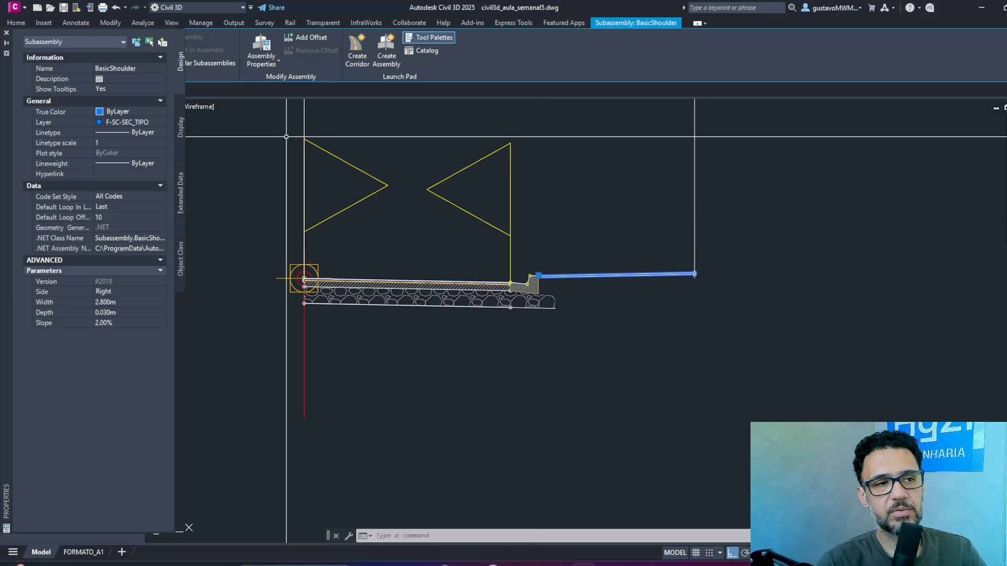
left_click(132, 68)
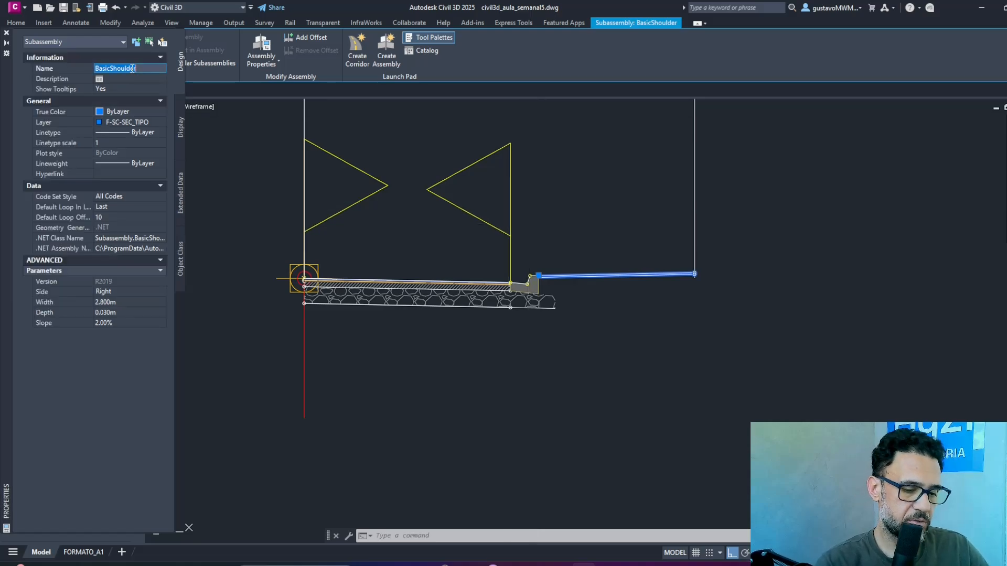
type("p")
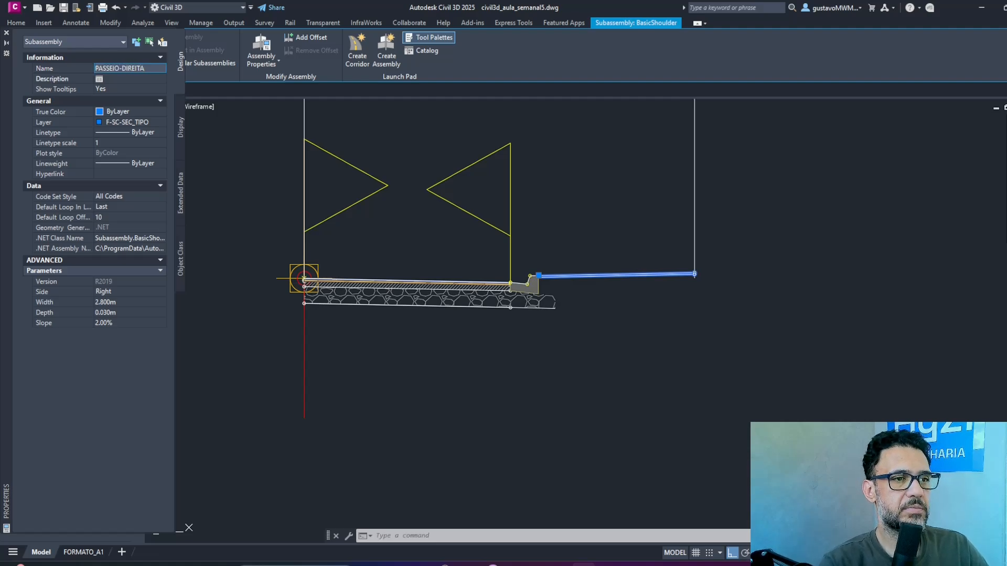
key("Return")
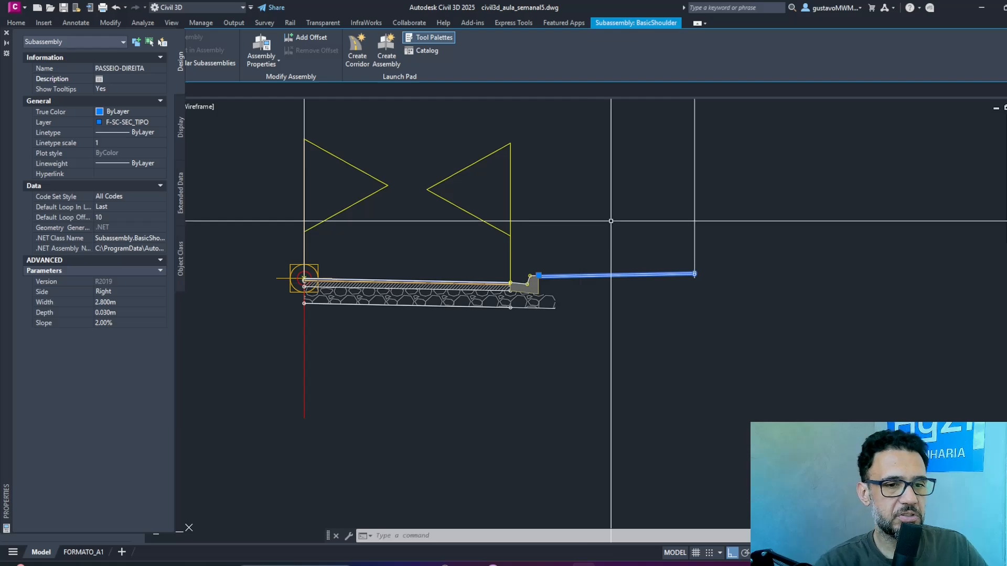
Rename the right curb-and-gutter subassembly as GUIA-DIREITA.
left_click(526, 282)
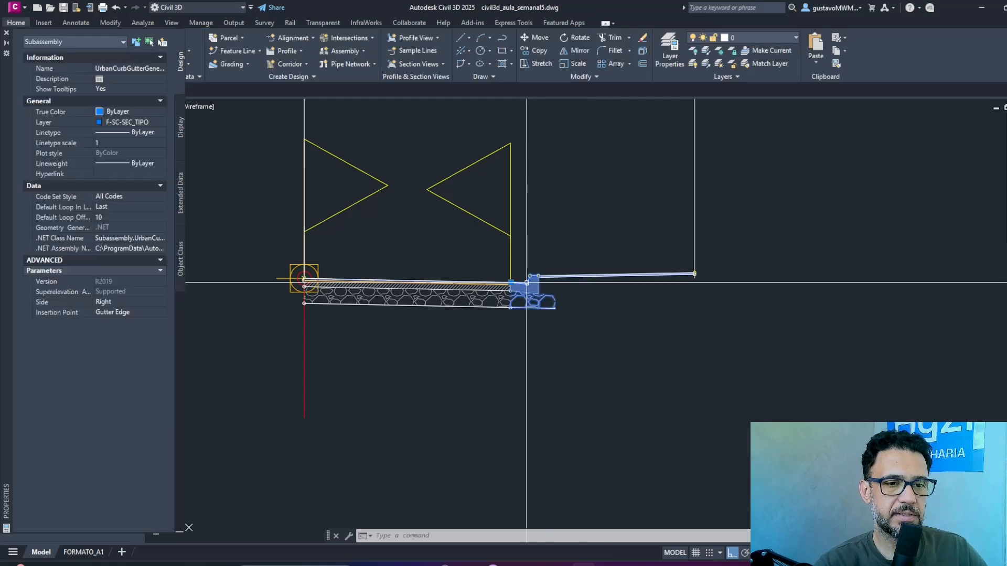
left_click(143, 69)
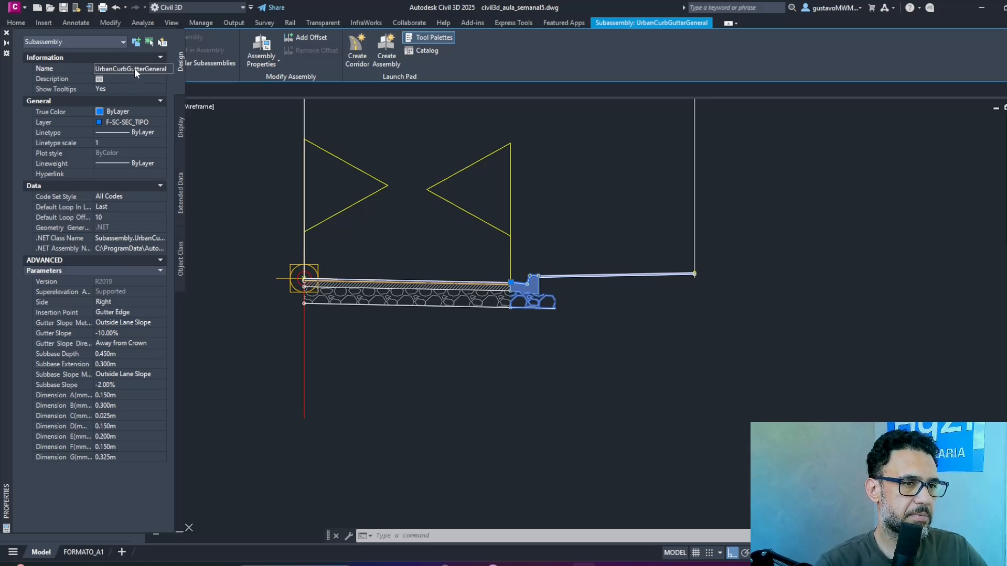
type("GUIA")
key("Return")
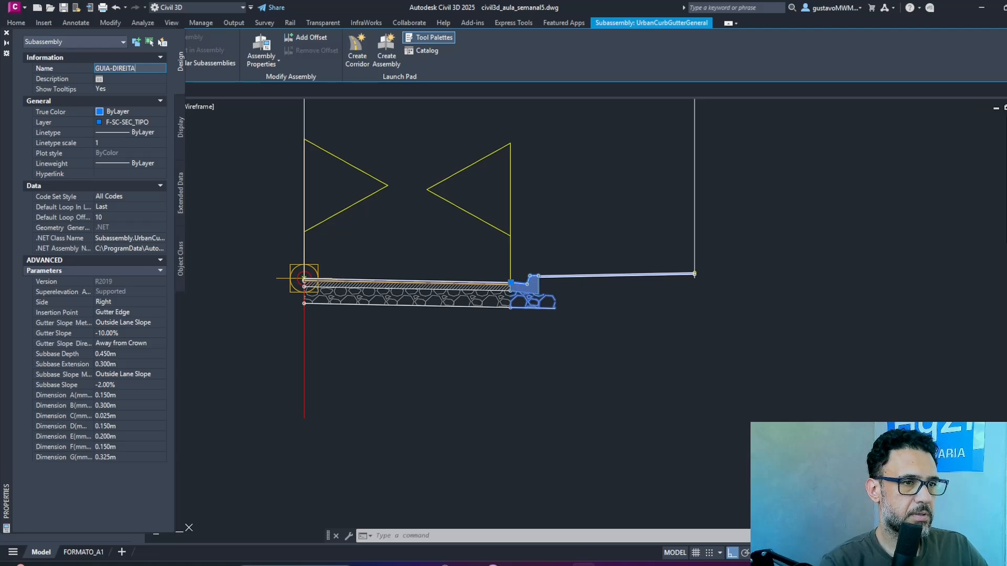
key("Return")
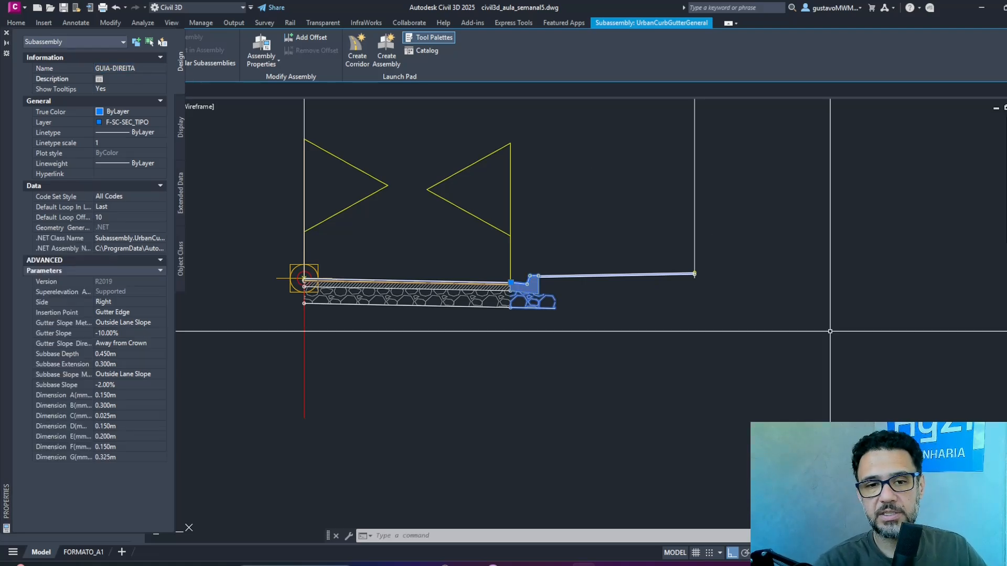
Close the object properties, save the drawing and clear the selection.
left_click(6, 33)
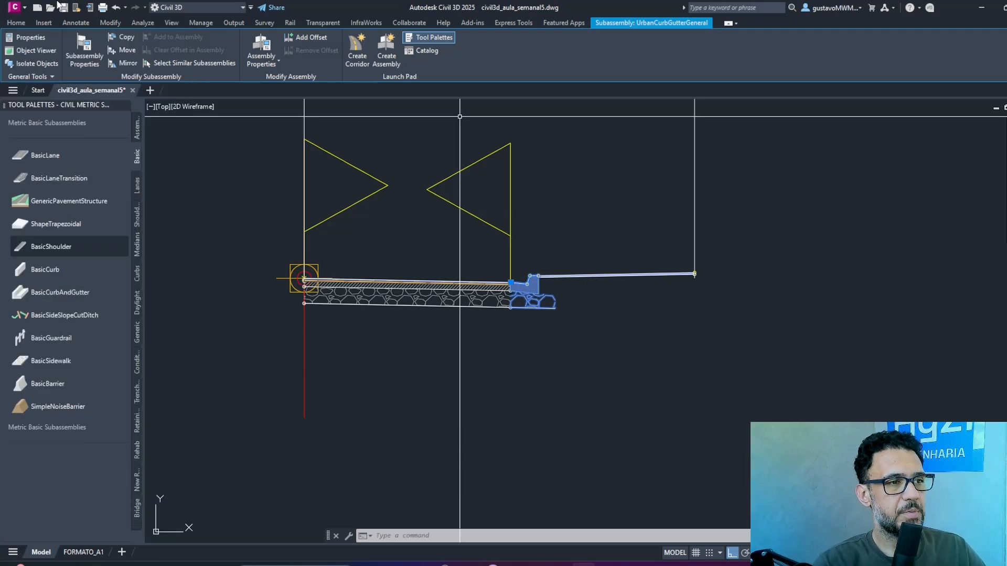
left_click(64, 9)
key("Escape")
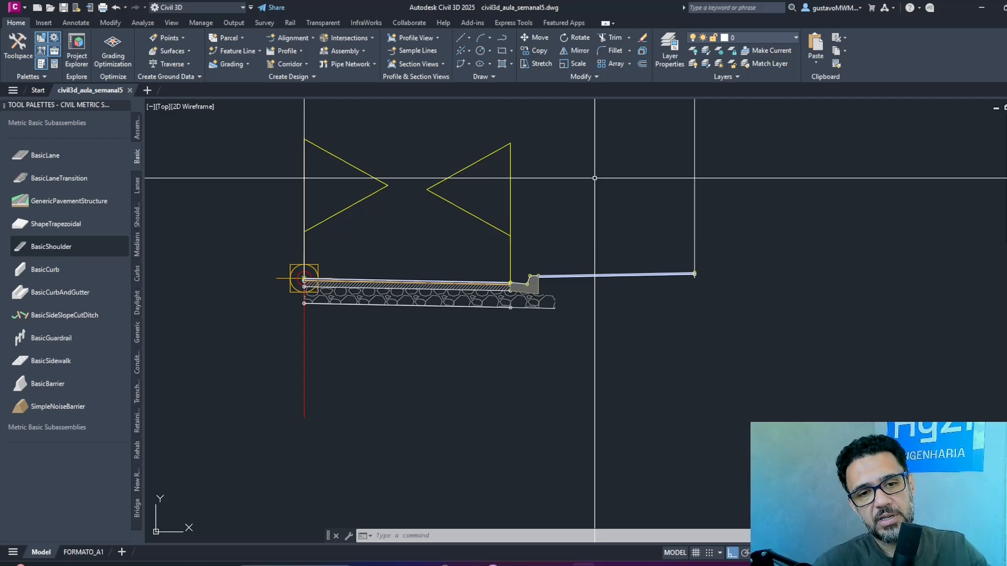
Erase the two vertical reference lines above the assembly and close the tool palettes.
scroll(666, 236, "down", 4)
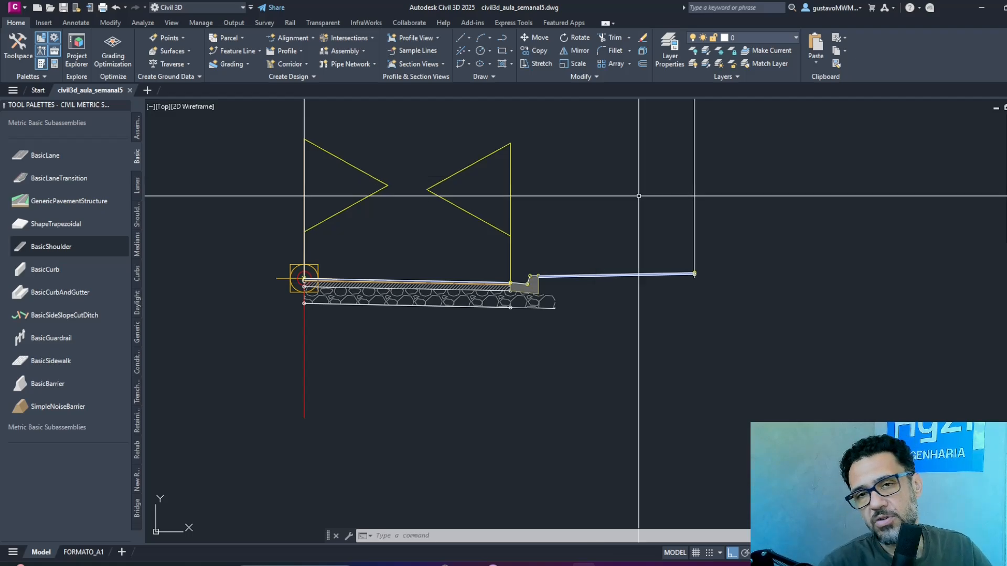
left_click(742, 135)
left_click(500, 133)
type("e")
key("Return")
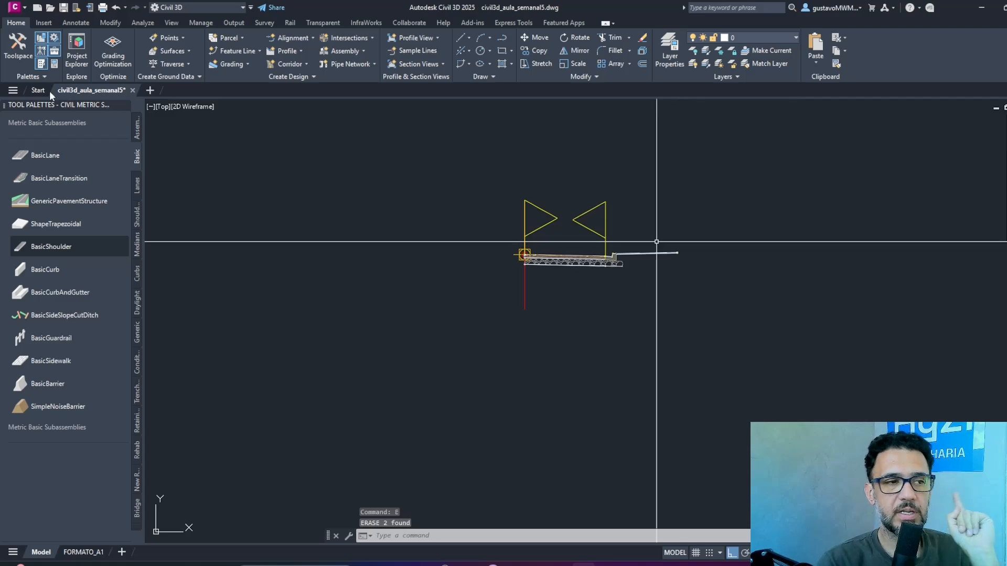
left_click(125, 105)
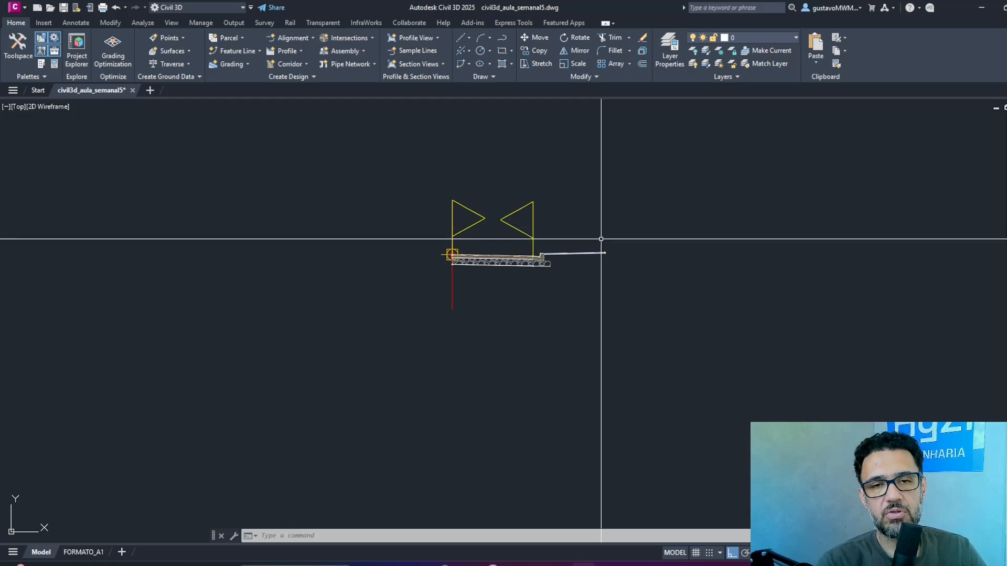
Mirror the right-side lane, curb and shoulder subassemblies to the left side about the assembly's baseline point.
left_click(627, 212)
left_click(505, 313)
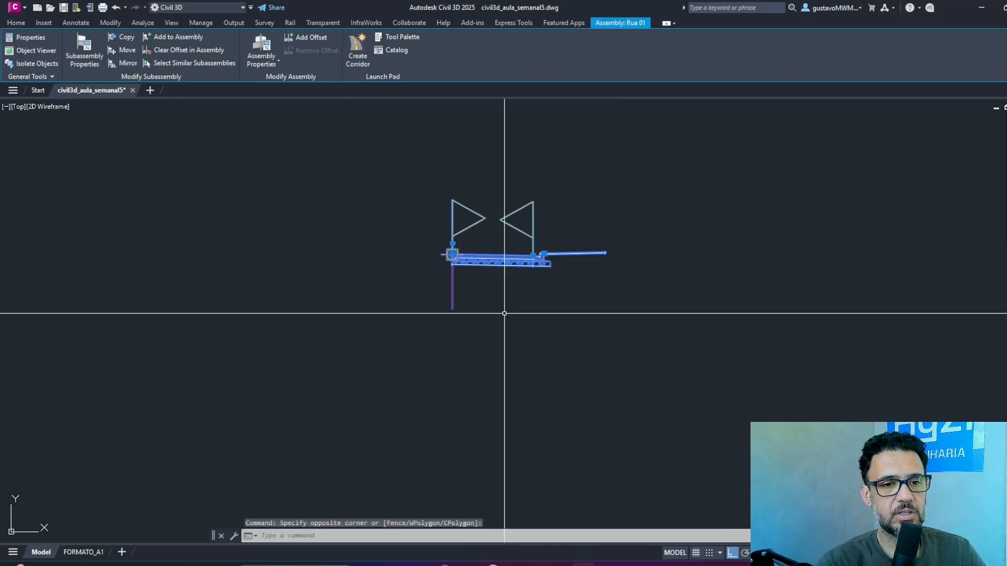
left_click(128, 63)
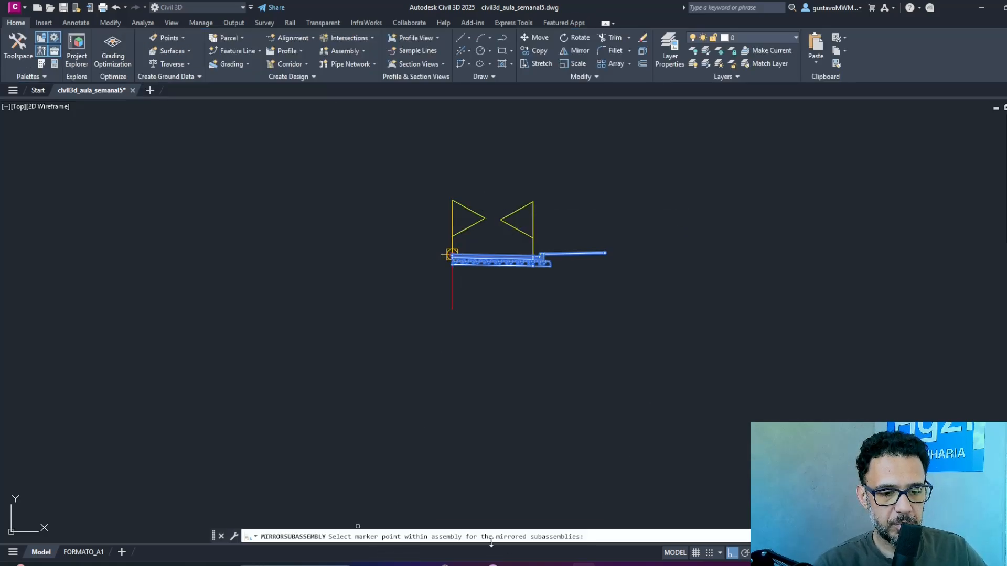
scroll(459, 252, "up", 10)
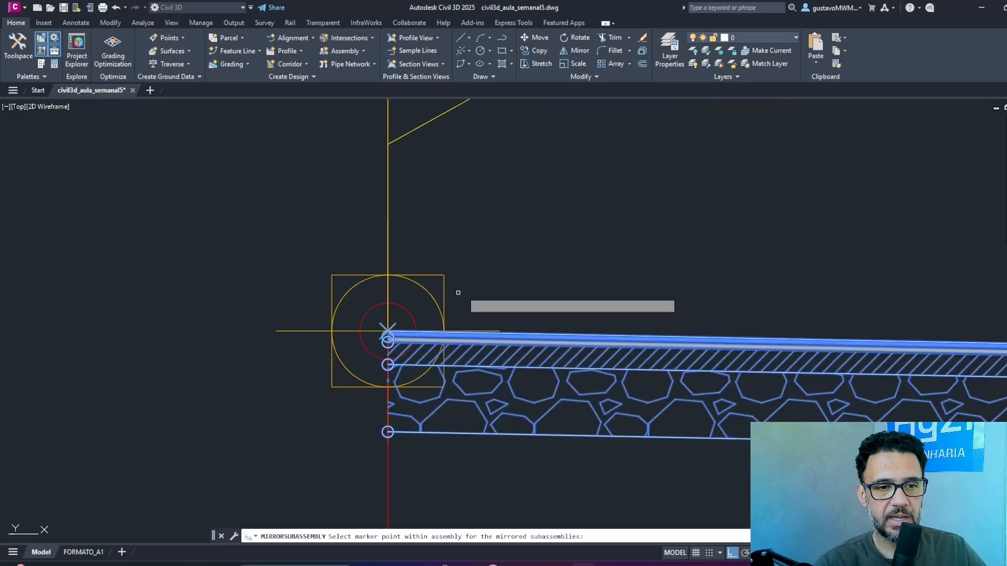
left_click(387, 331)
scroll(387, 336, "down", 8)
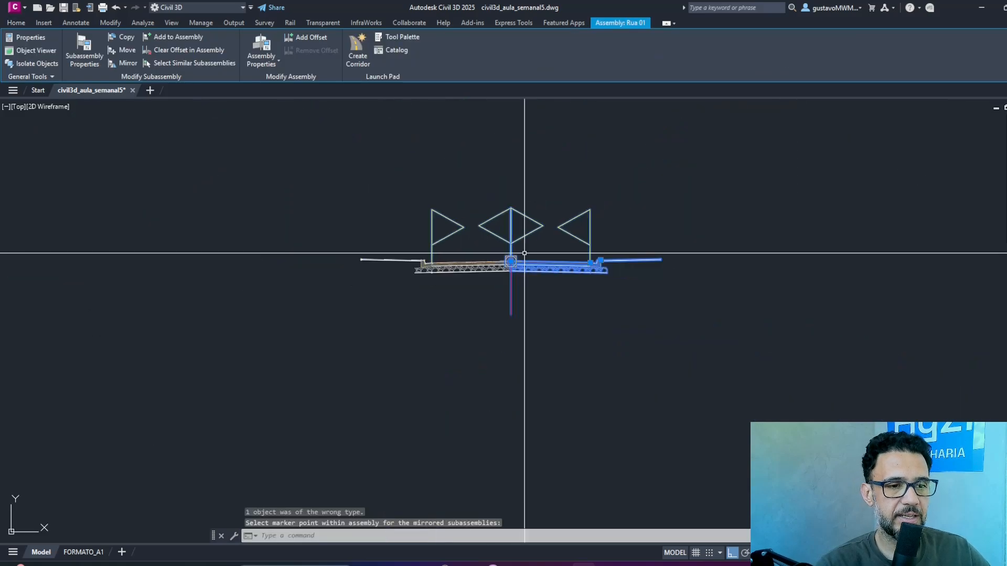
key("Escape")
key("Escape")
key("Escape")
Rename the mirrored left lane subassembly as PISTA-ESQUERDA in its object properties.
scroll(493, 218, "up", 4)
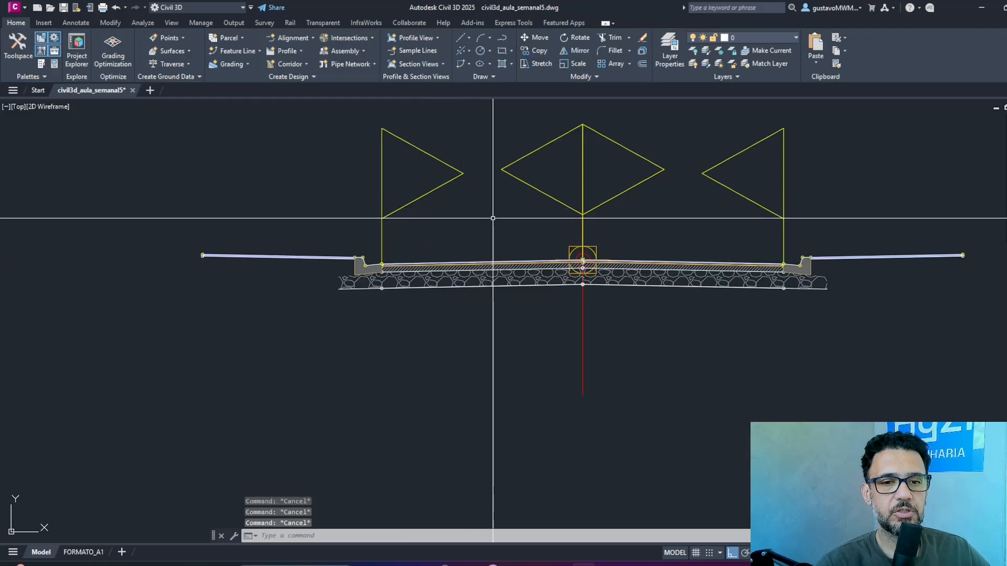
key("ctrl+1")
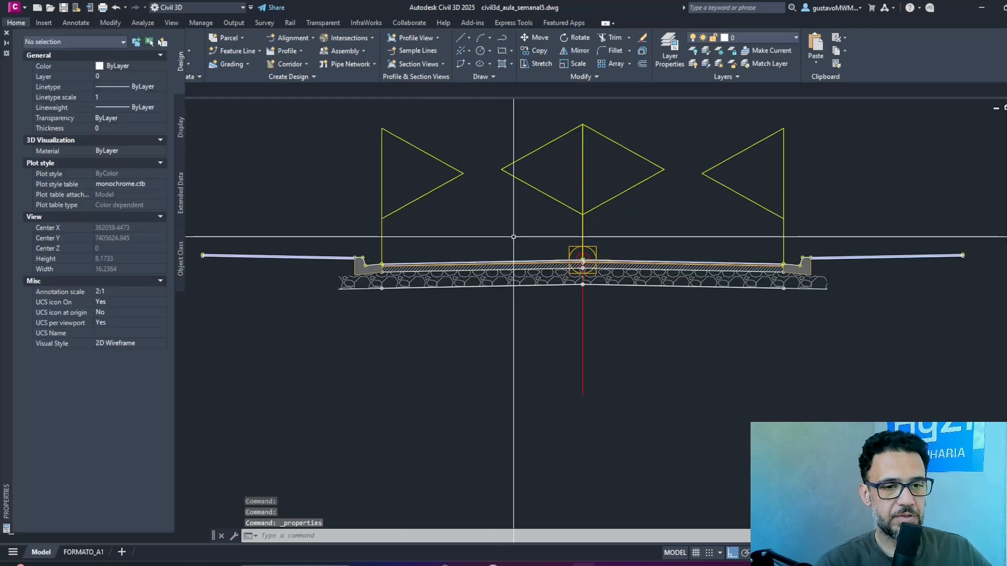
left_click(495, 263)
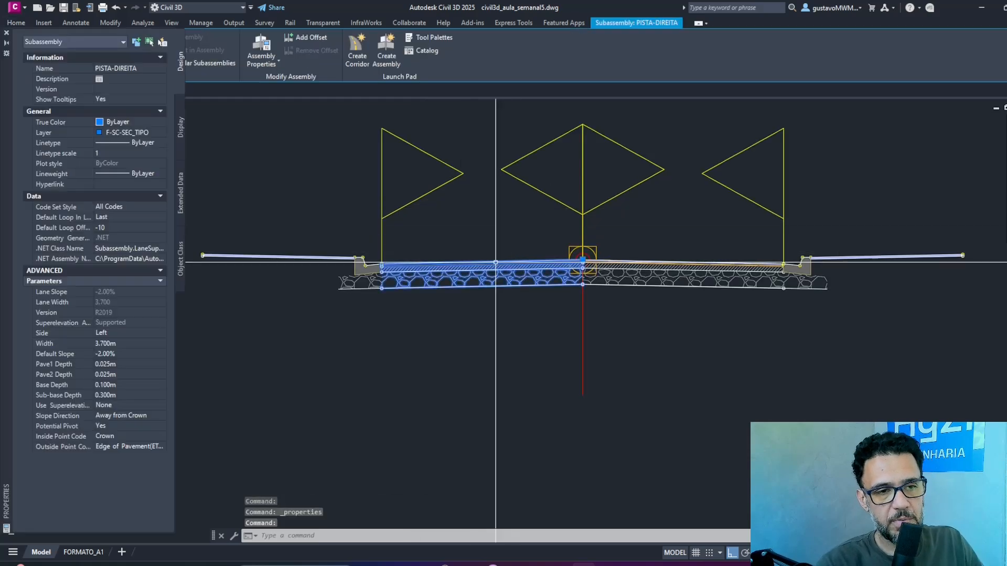
left_click(115, 68)
left_click(115, 67)
double_click(115, 67)
type("ES")
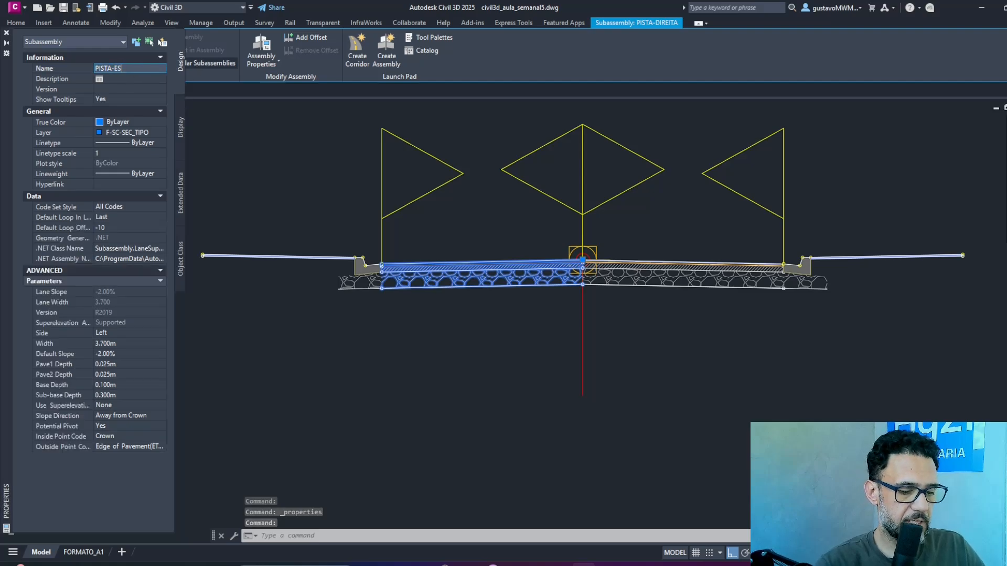
type("QUERDA")
key("Return")
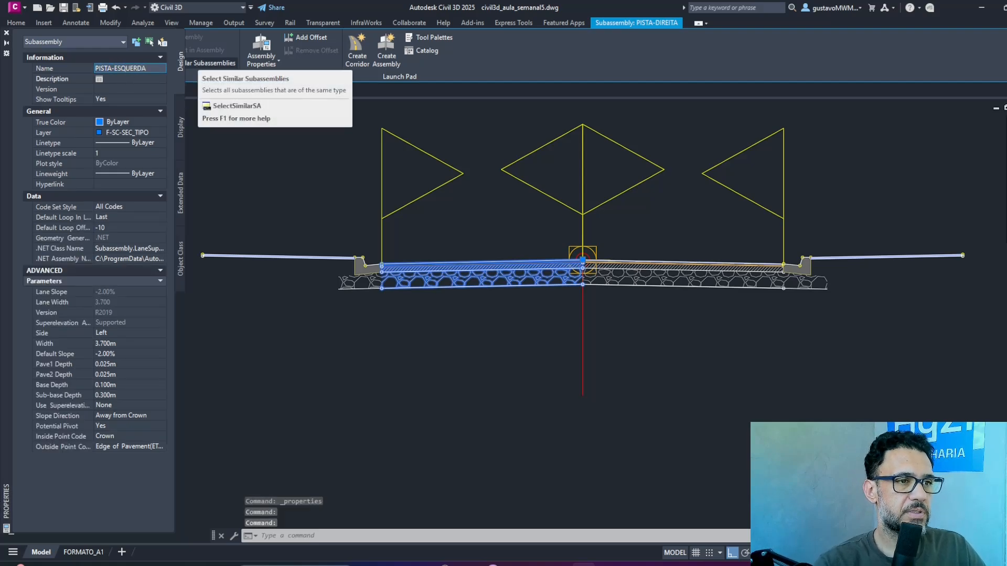
Rename the left curb-and-gutter subassembly as GUIA-ESQUERDA and clear the selection.
left_click(336, 275)
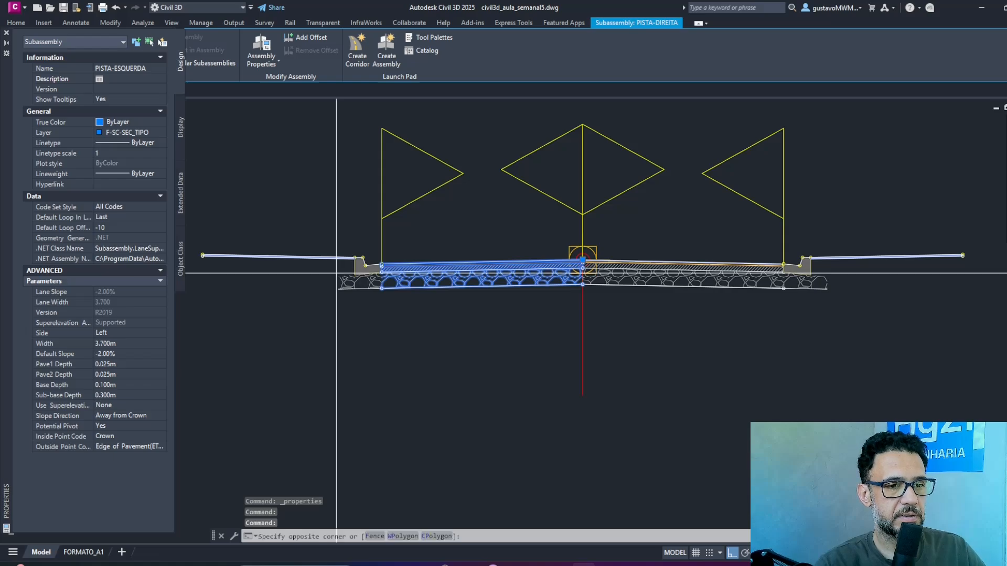
left_click(310, 275)
left_click(354, 269)
key("Escape")
left_click(357, 272)
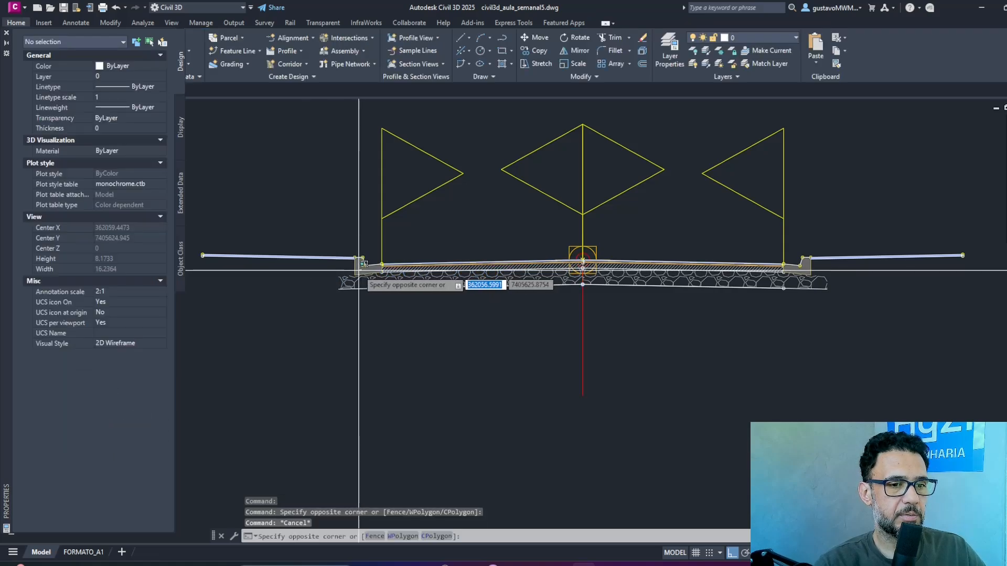
left_click(349, 272)
left_click(115, 68)
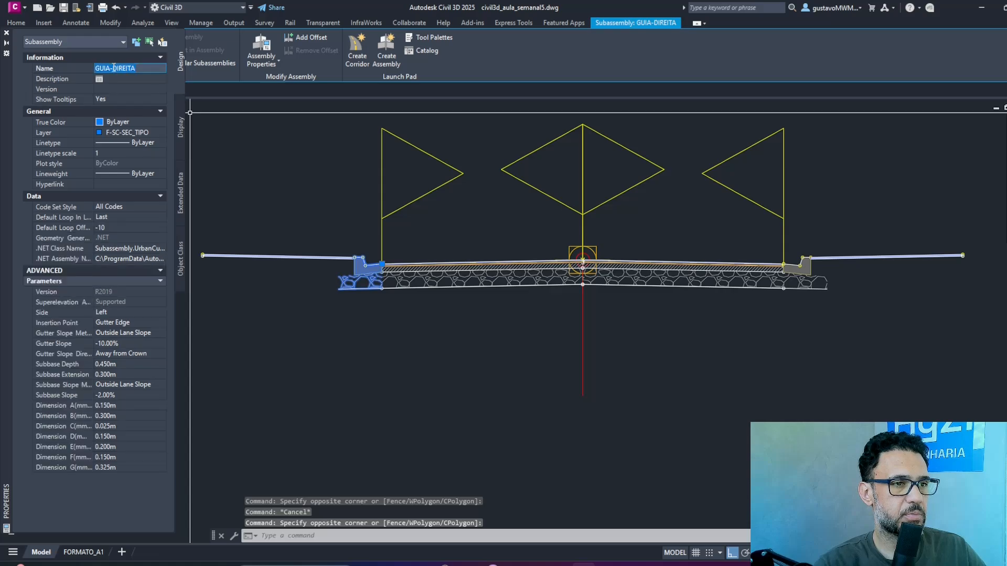
type("GUIA-ESQUERDA")
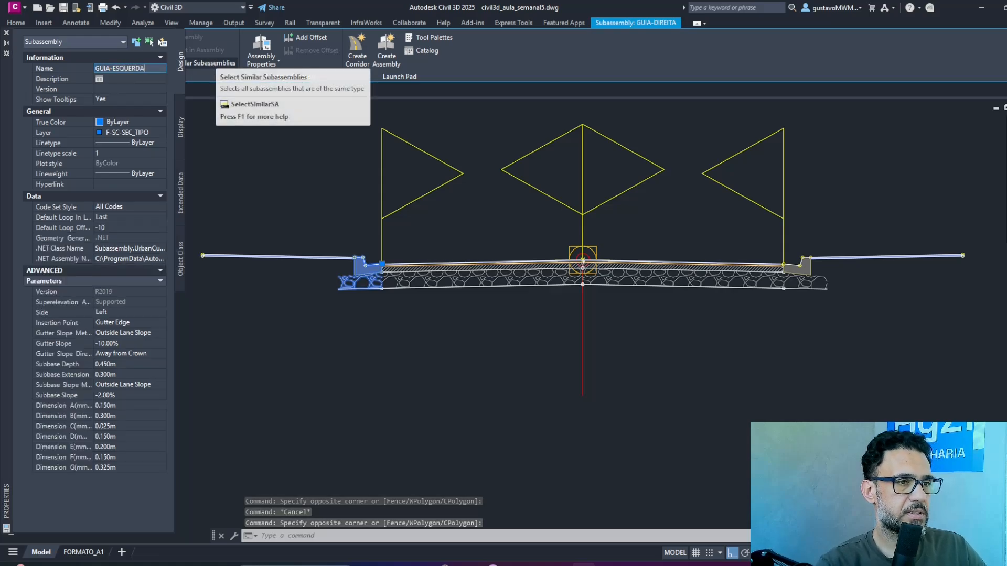
key("Return")
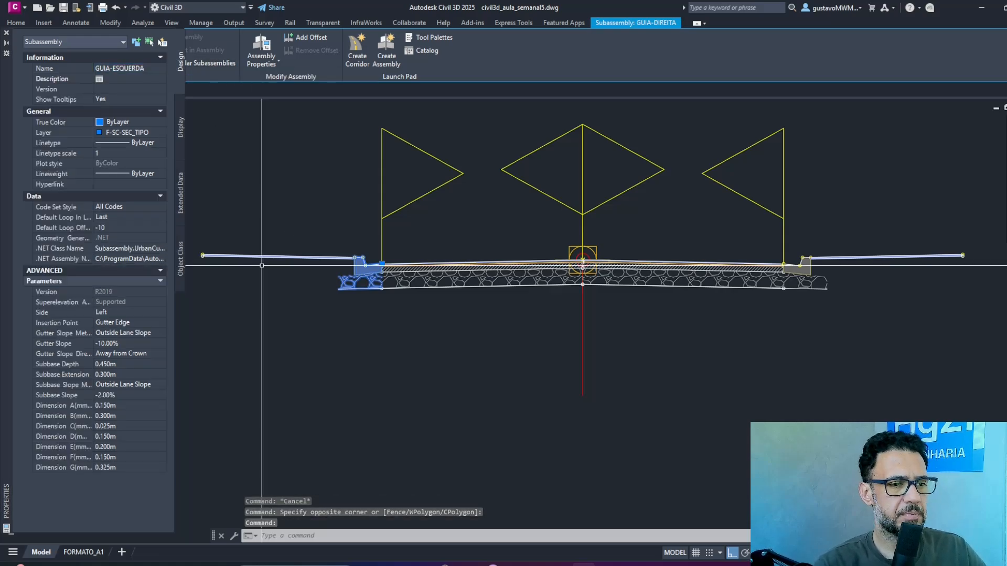
key("Escape")
Rename the left sidewalk subassembly as PASSEIO-ESQUERDA.
left_click(268, 229)
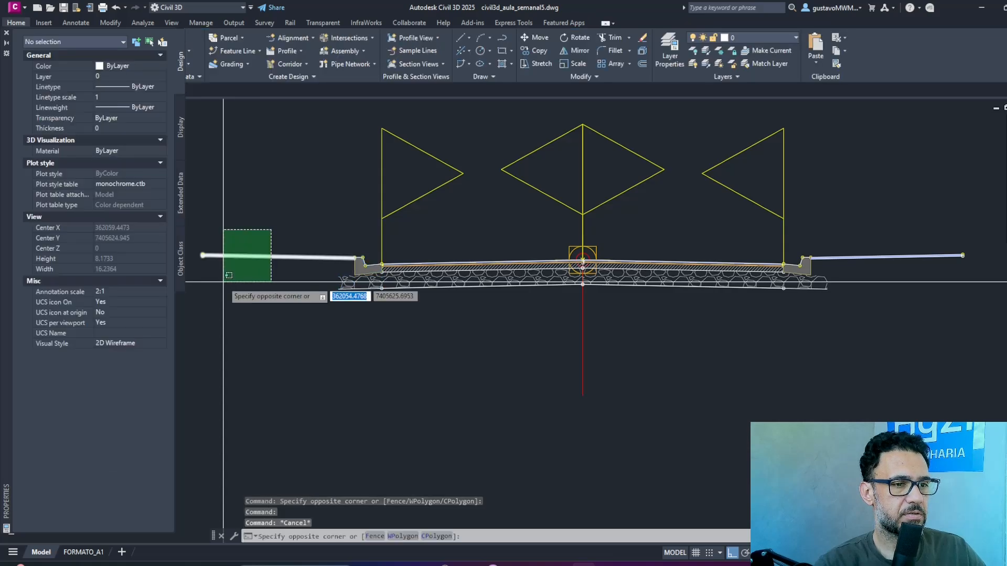
left_click(225, 281)
left_click_drag(124, 67, 229, 64)
type("ESQUERDA")
key("Return")
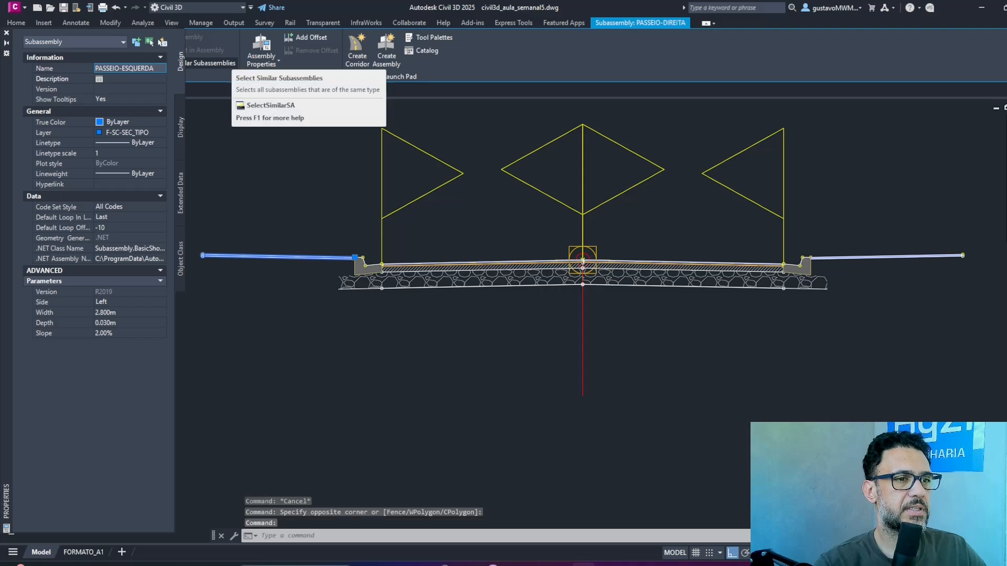
Close the object properties, clear the selection and save the drawing.
left_click(6, 34)
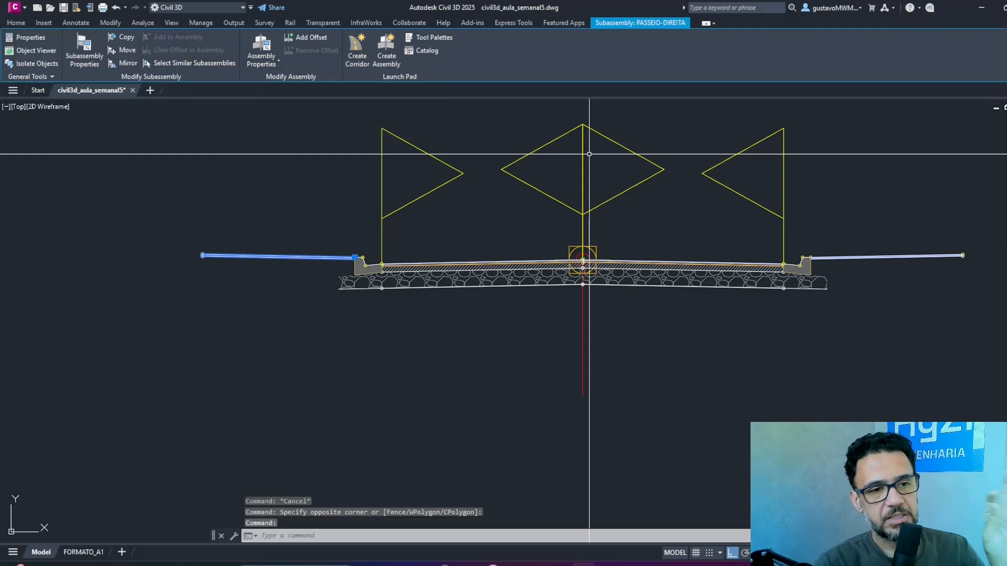
scroll(682, 225, "down", 3)
middle_click_drag(682, 225, 567, 299)
key("Escape")
key("Escape")
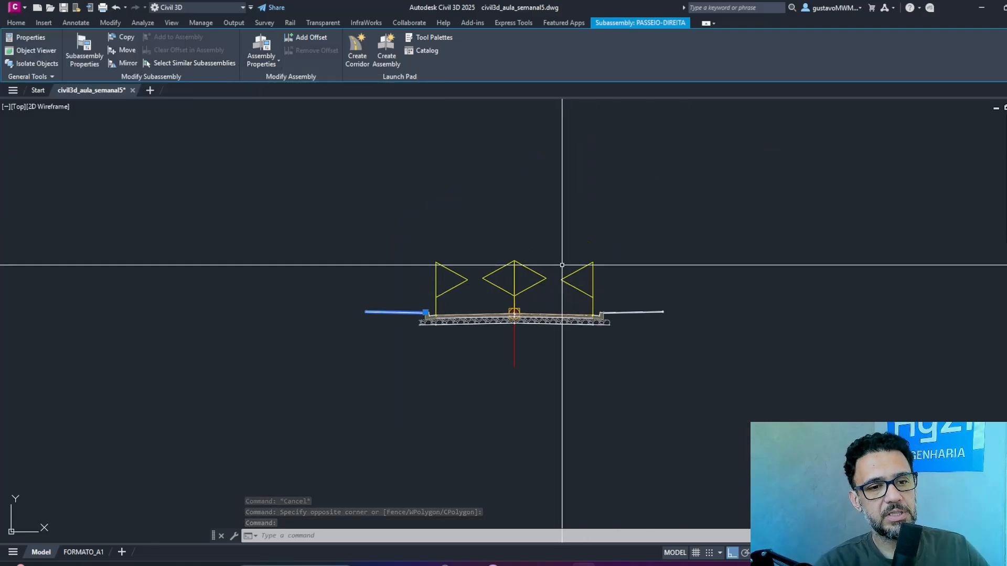
left_click(62, 7)
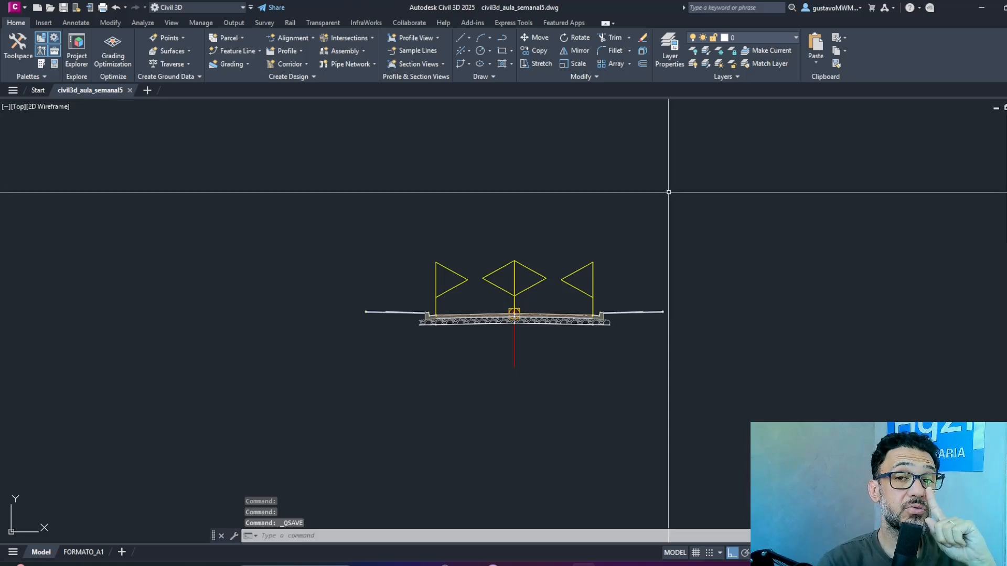
Copy the RUA 01 street label from the plan to just above the assembly, with ortho mode off.
scroll(661, 192, "down", 6)
middle_click_drag(685, 204, 410, 262)
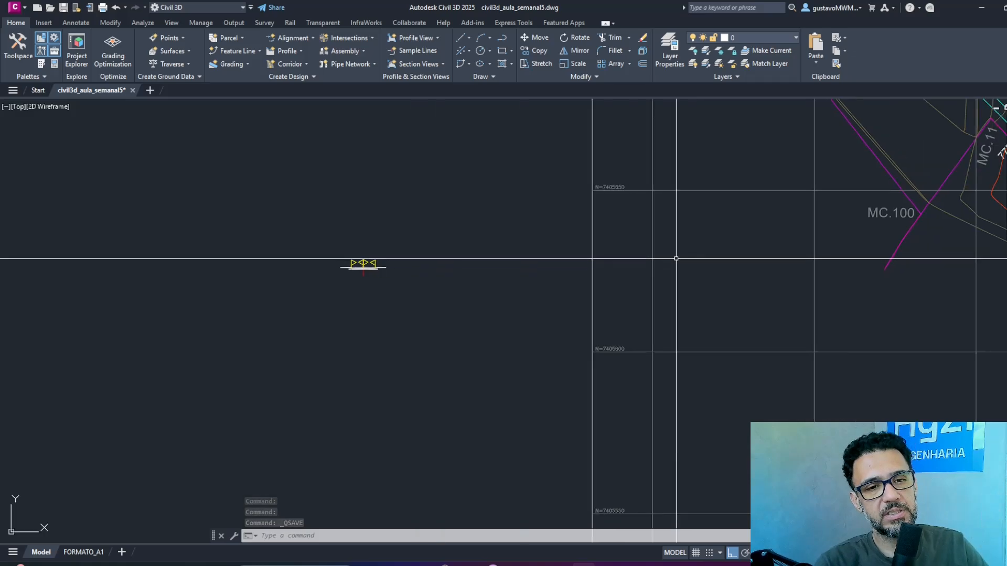
scroll(676, 259, "down", 3)
middle_click_drag(753, 246, 463, 312)
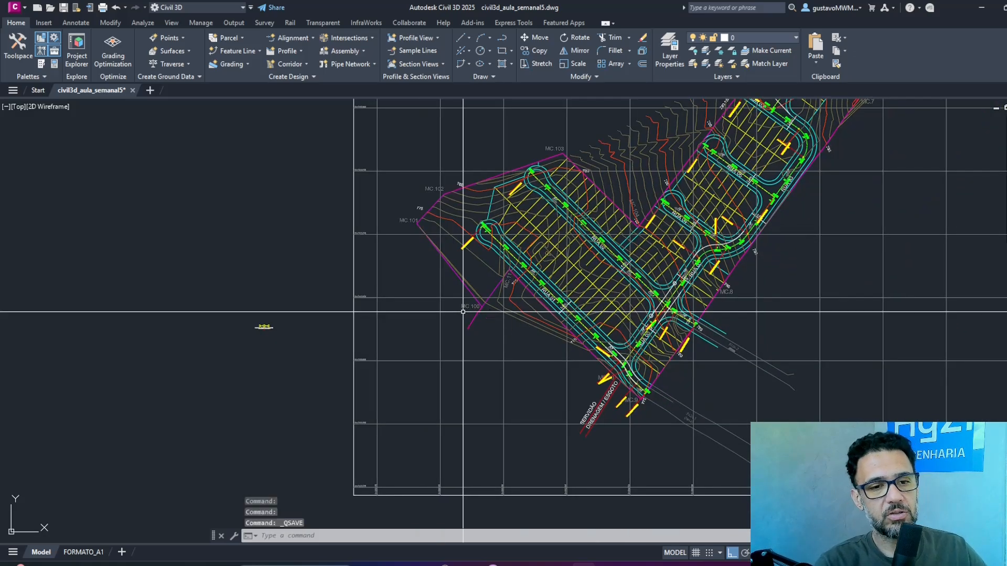
type("co")
key("Return")
scroll(569, 304, "up", 6)
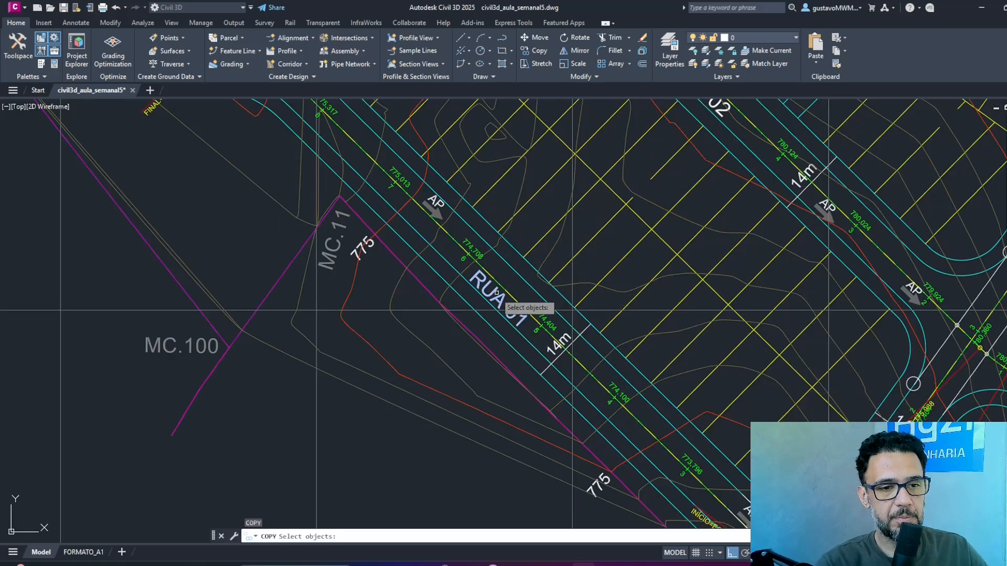
left_click(491, 292)
key("Return")
left_click(502, 294)
scroll(483, 248, "down", 3)
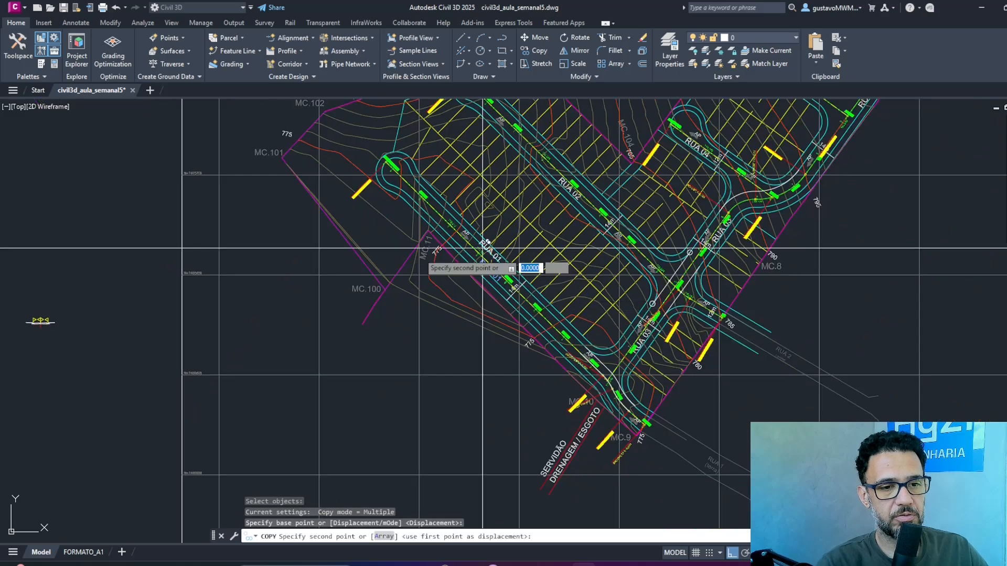
middle_click_drag(330, 260, 535, 245)
key("F8")
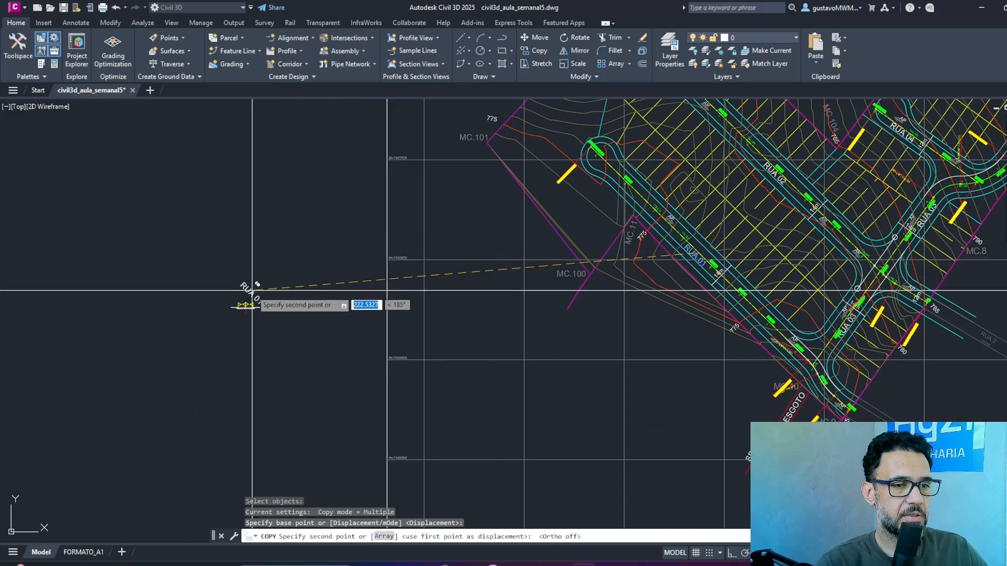
left_click(249, 286)
scroll(250, 290, "up", 4)
key("Return")
Rotate the copied RUA 01 label above the assembly so that it reads horizontally.
type("RO")
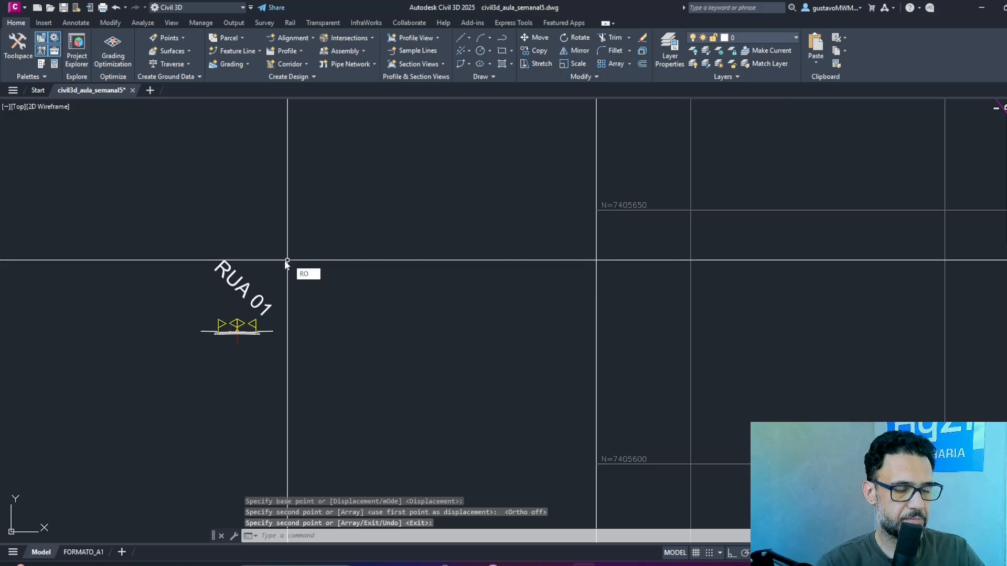
key("Return")
left_click(234, 281)
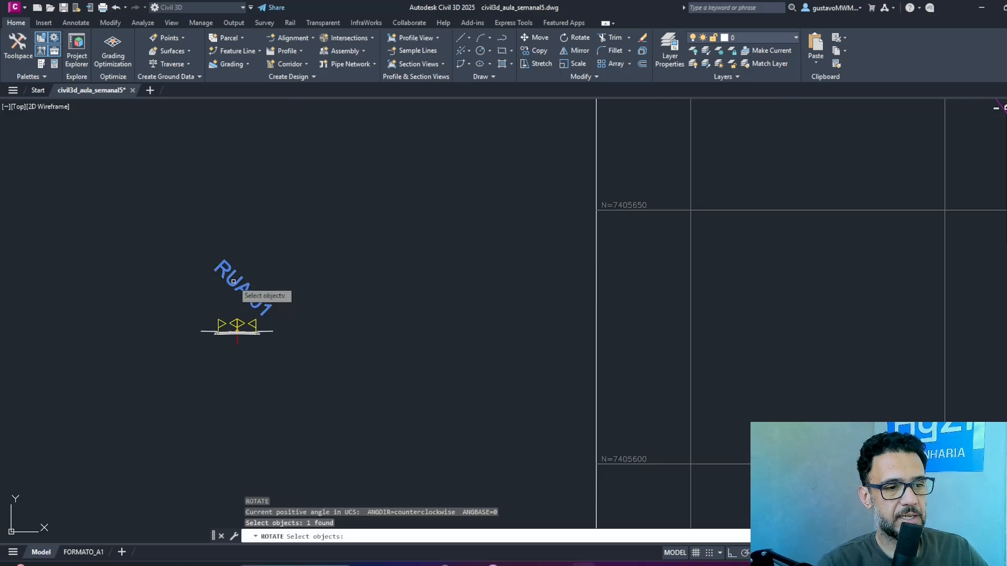
key("Return")
left_click(239, 304)
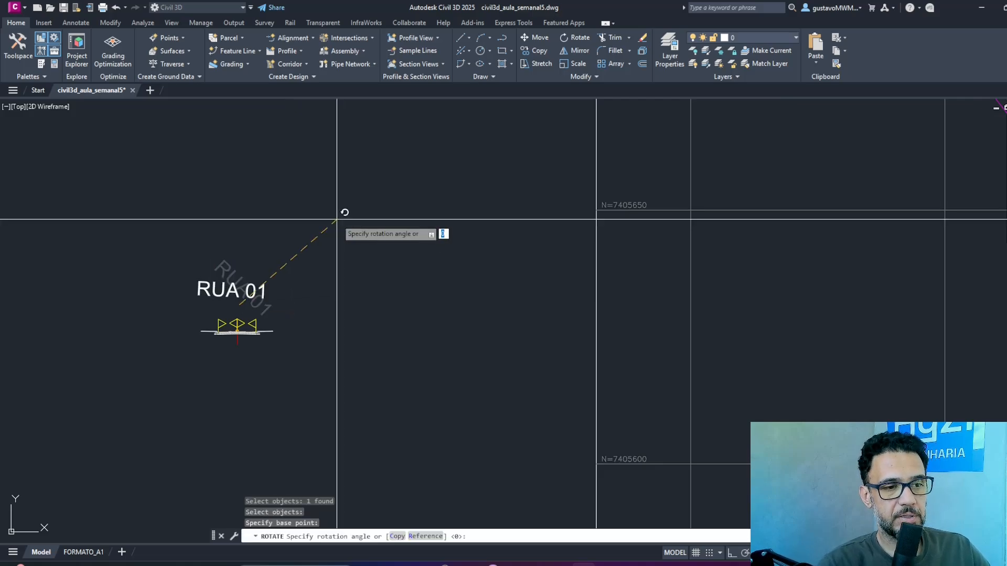
key("Return")
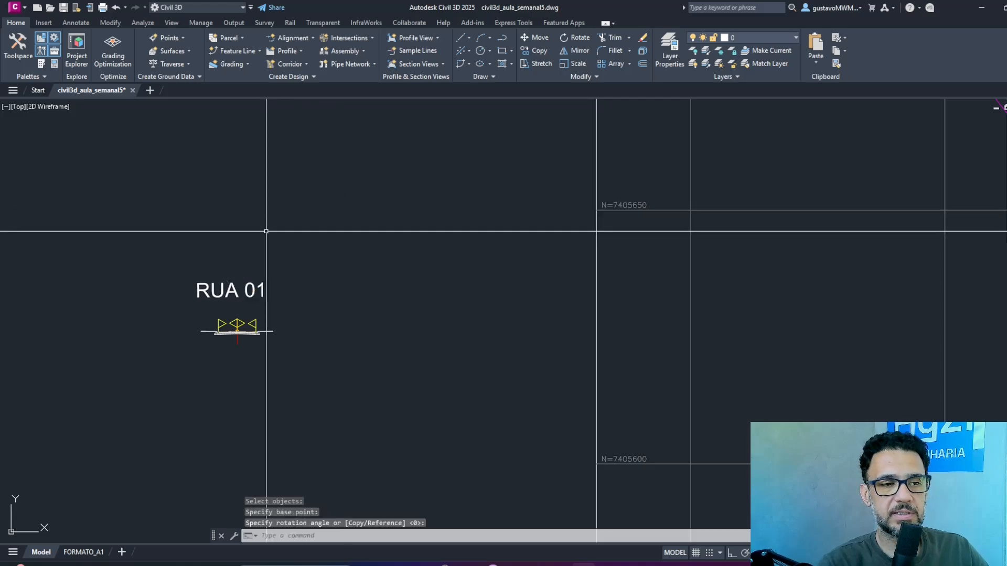
Move the copied RUA 01 label closer above the assembly, roughly centred on it, and save the drawing.
type("m")
key("Return")
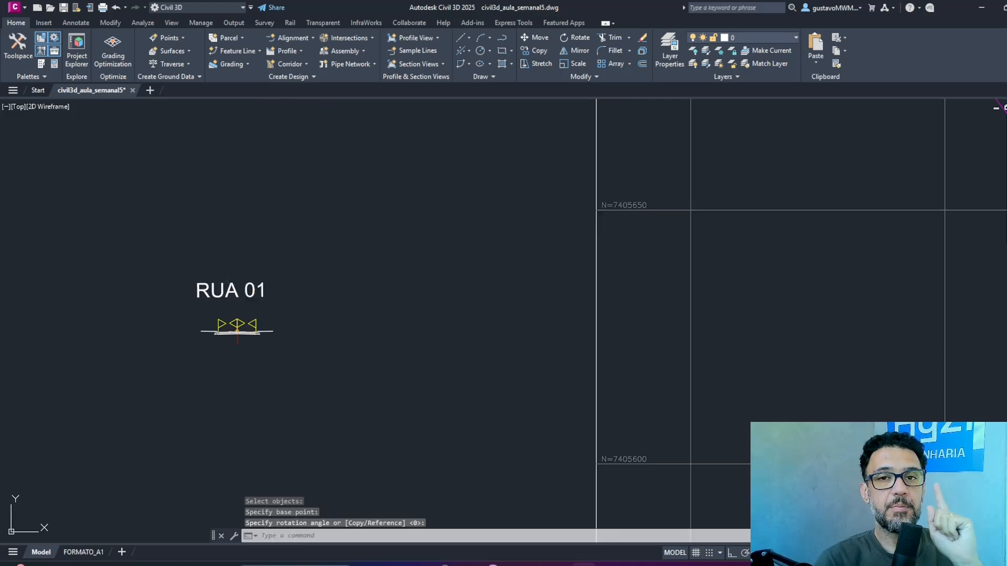
type("P")
key("Return")
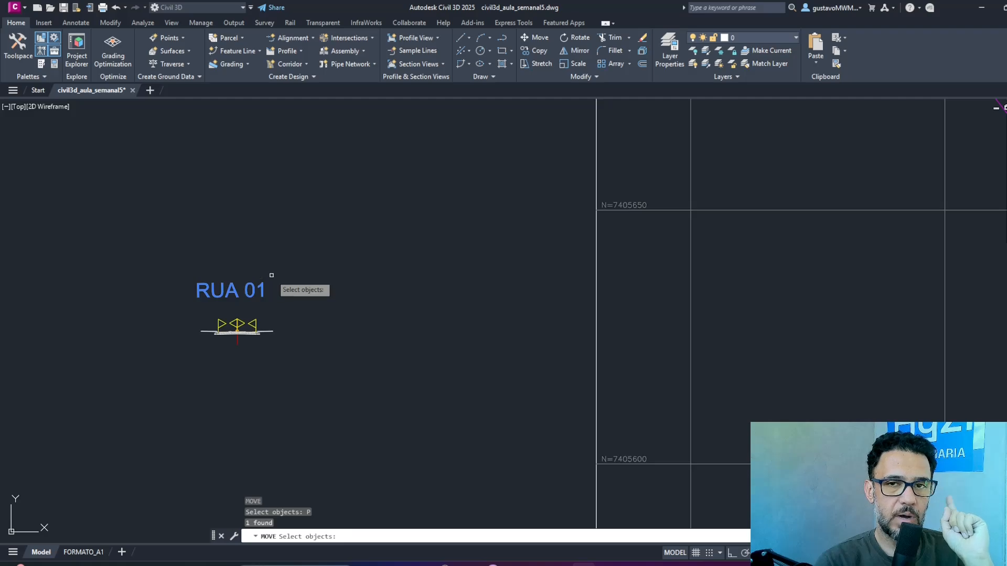
key("Return")
left_click(288, 275)
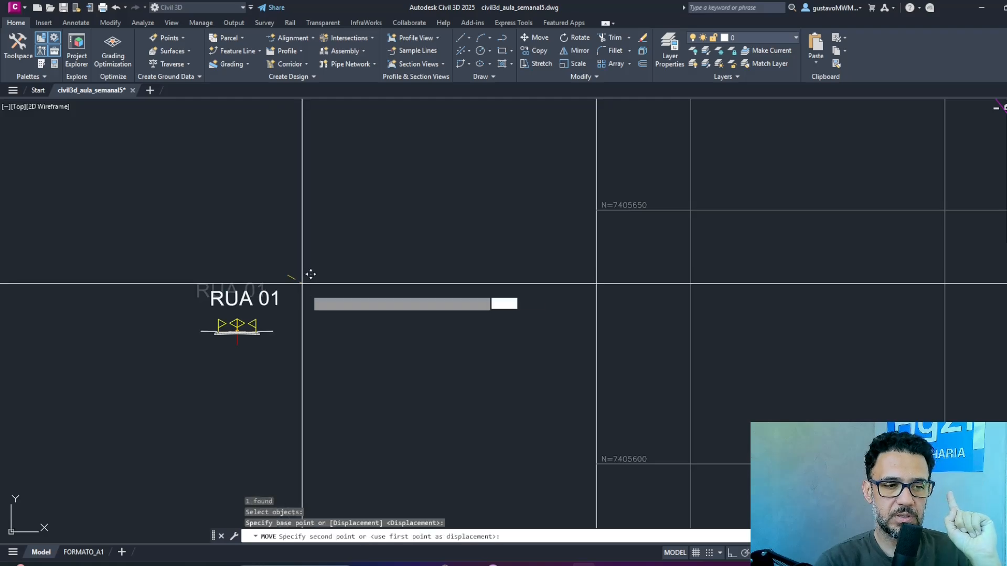
left_click(305, 279)
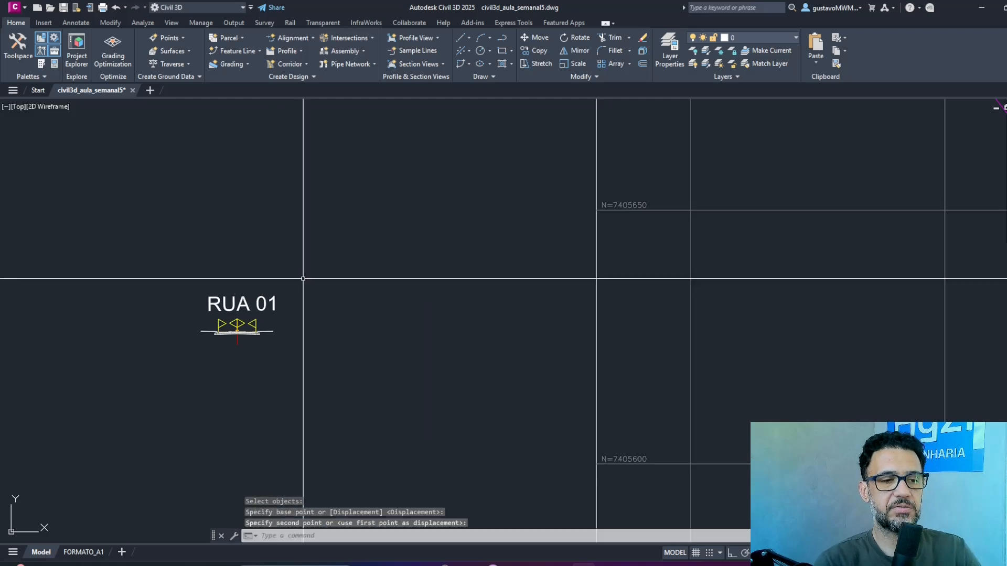
left_click(63, 9)
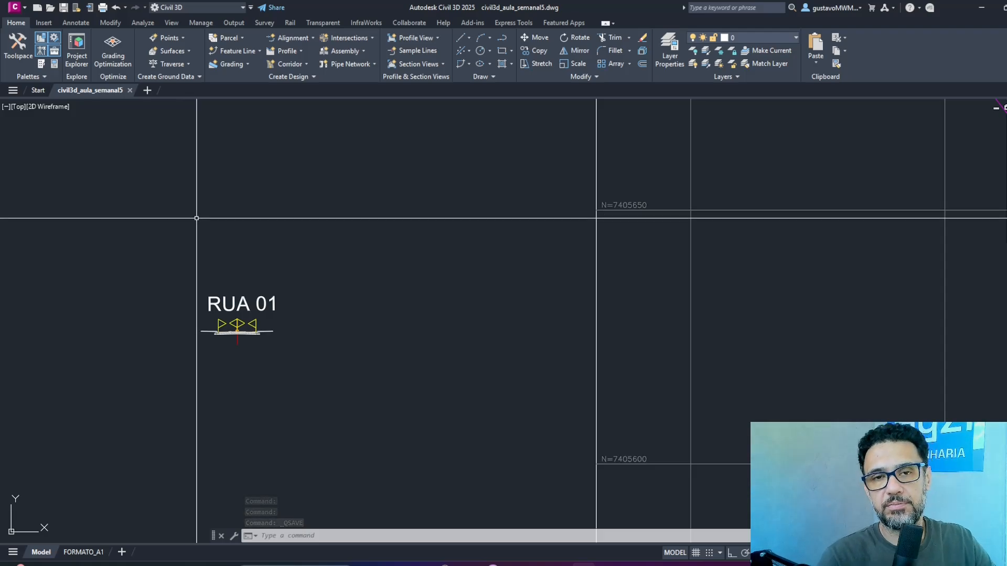
Save the drawing again and start a new corridor named LOT-YT, keeping the PADRÃO corridor style.
scroll(258, 251, "down", 2)
scroll(258, 251, "down", 4)
middle_click_drag(493, 290, 432, 315)
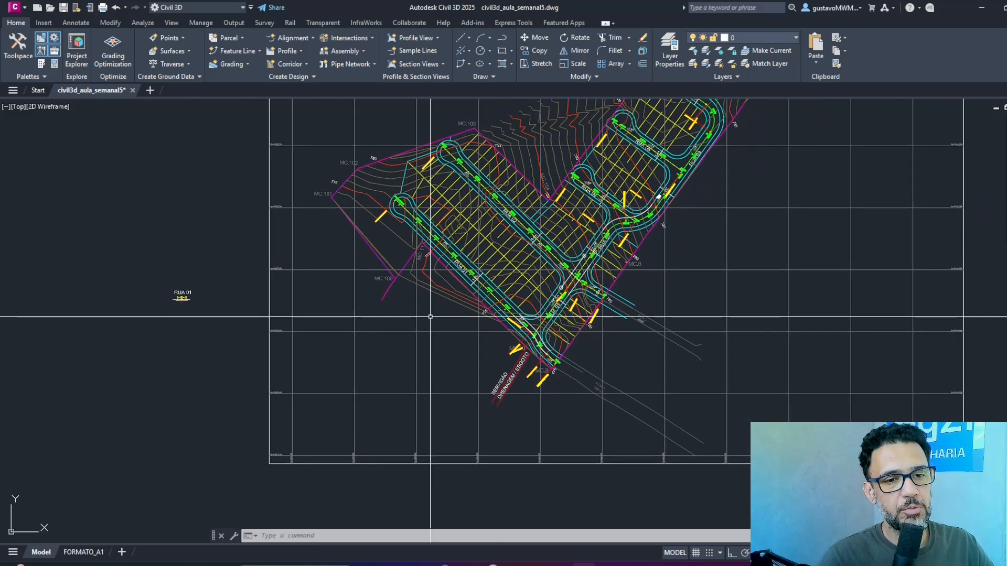
scroll(539, 345, "up", 4)
scroll(539, 345, "down", 5)
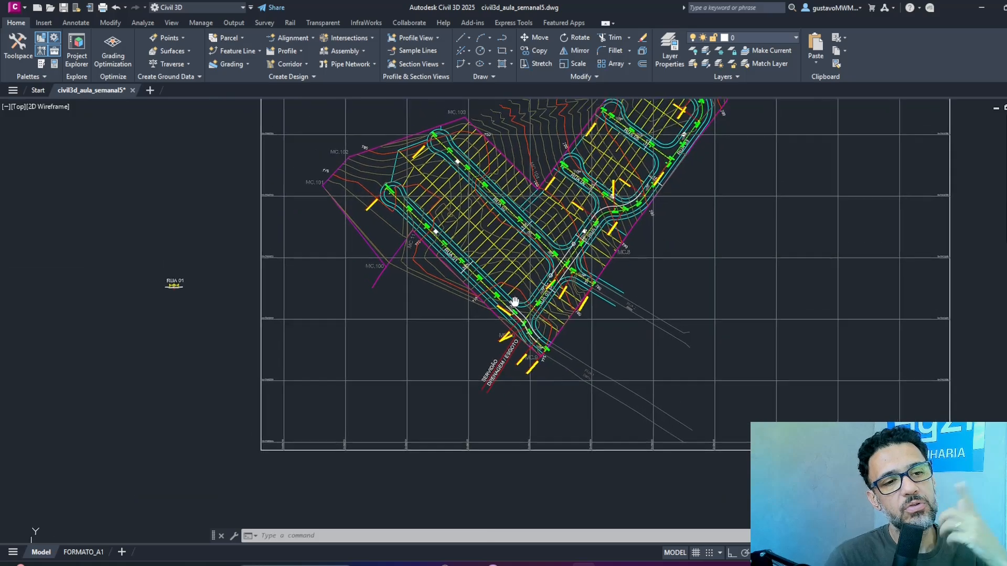
left_click(63, 8)
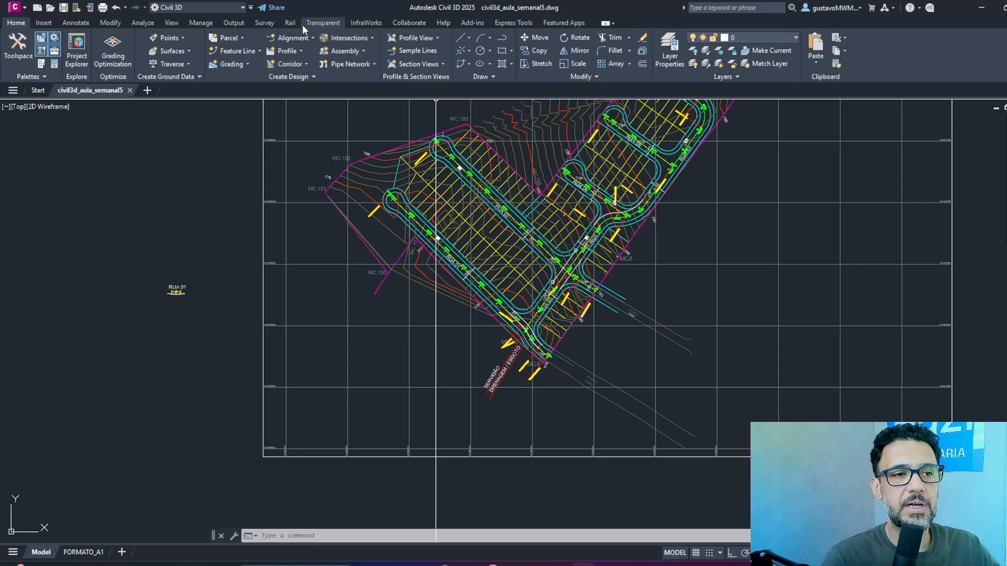
left_click(296, 62)
left_click(307, 83)
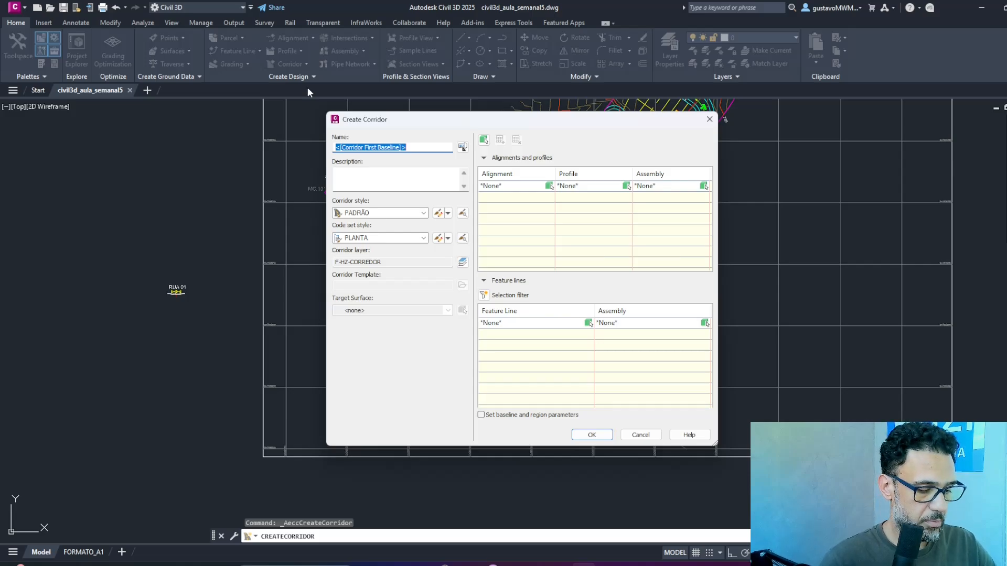
type("lo")
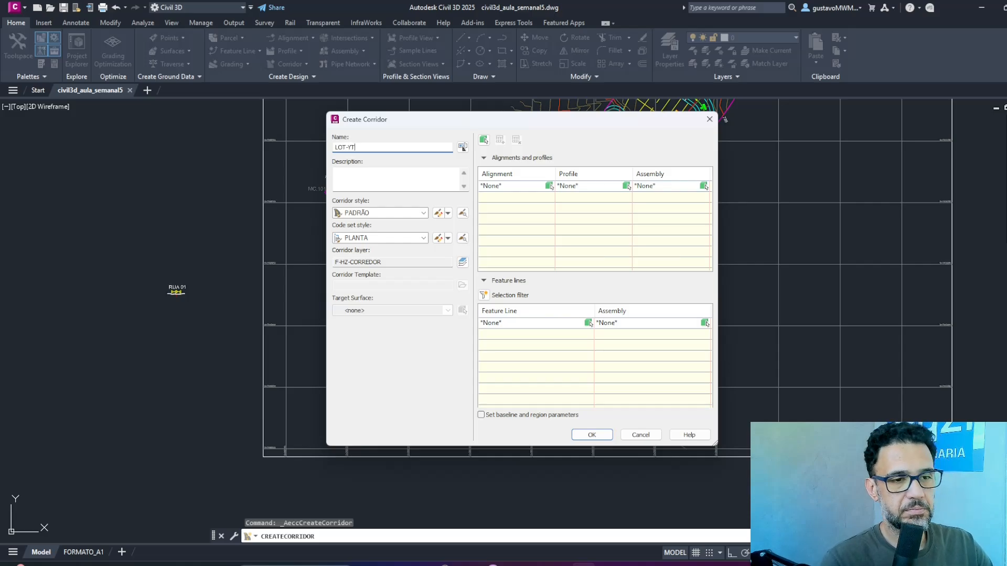
left_click(422, 214)
left_click(423, 214)
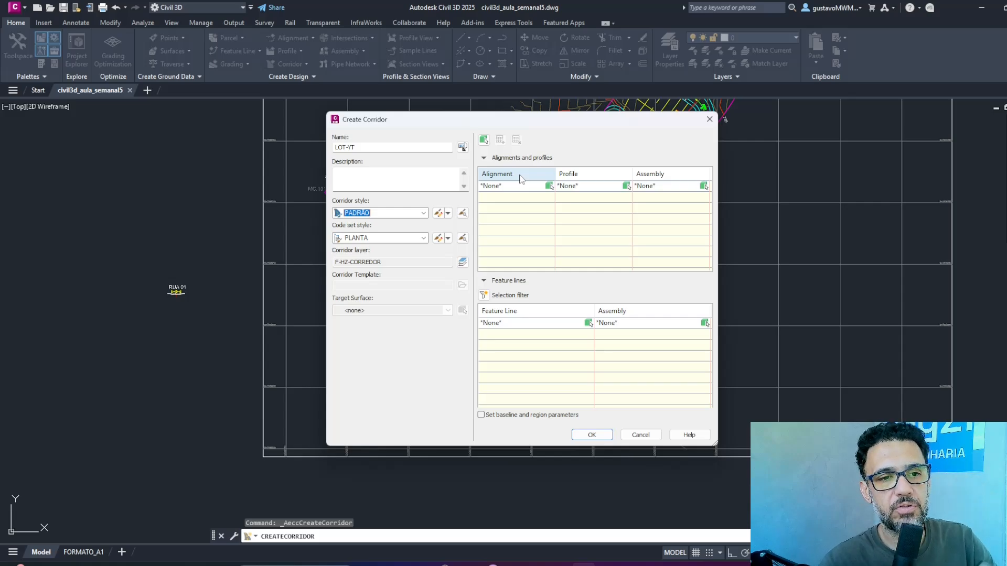
Pick the Rua 01 alignment in the plan as the corridor's baseline alignment.
left_click(549, 186)
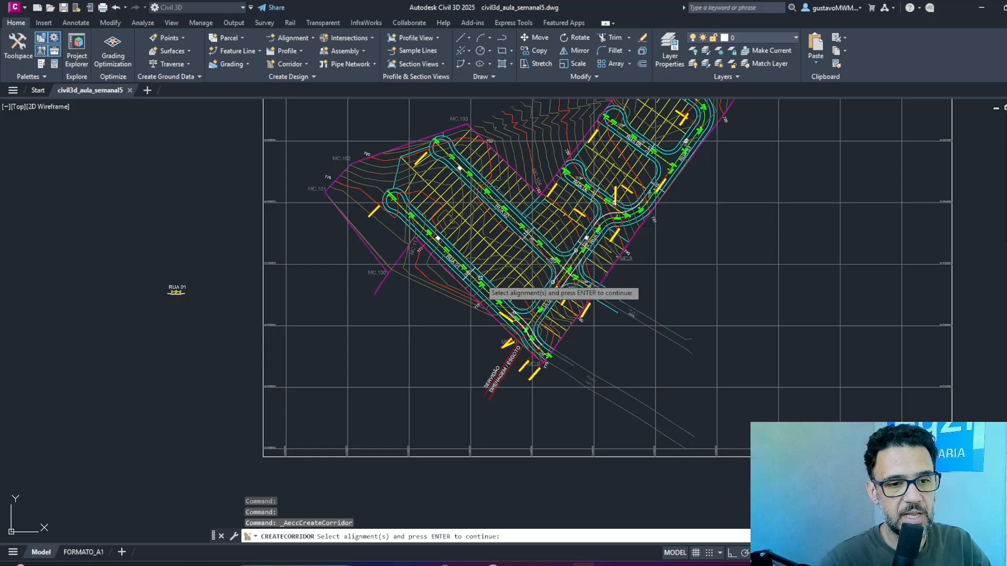
scroll(493, 298, "up", 4)
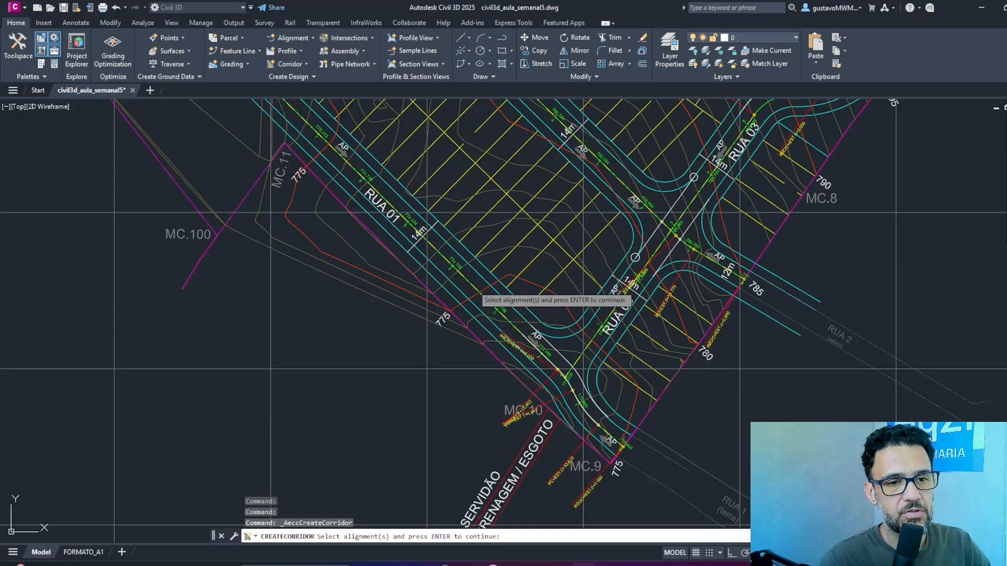
left_click(480, 293)
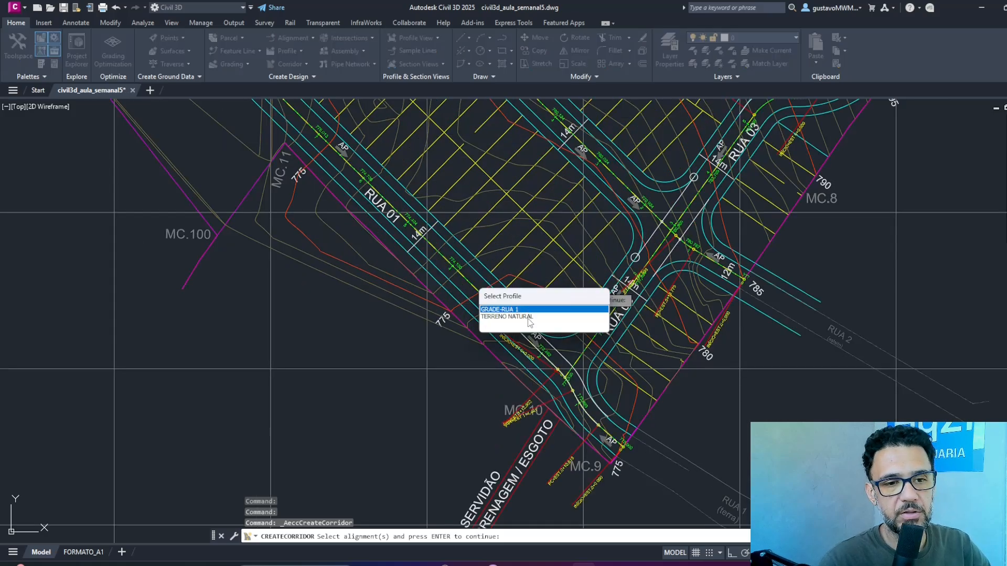
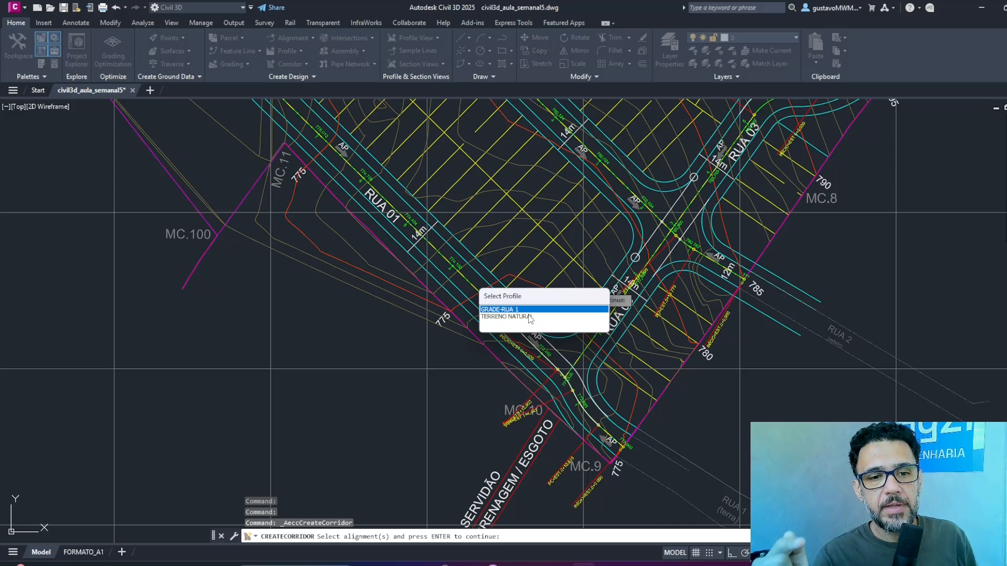
Pick the Rua 01 alignment in the plan with the GRADE-RUA 1 profile as the corridor's baseline.
double_click(520, 317)
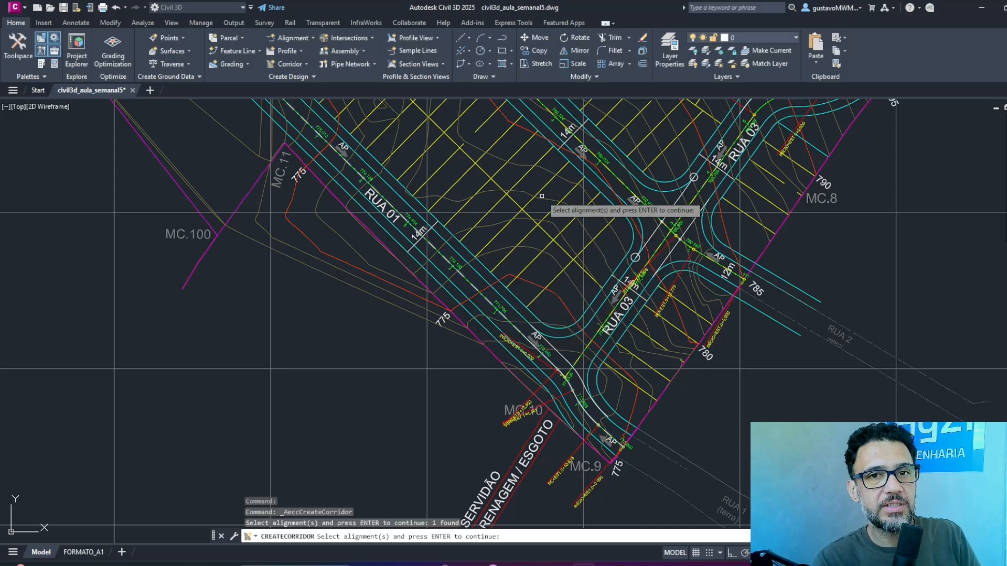
key("Return")
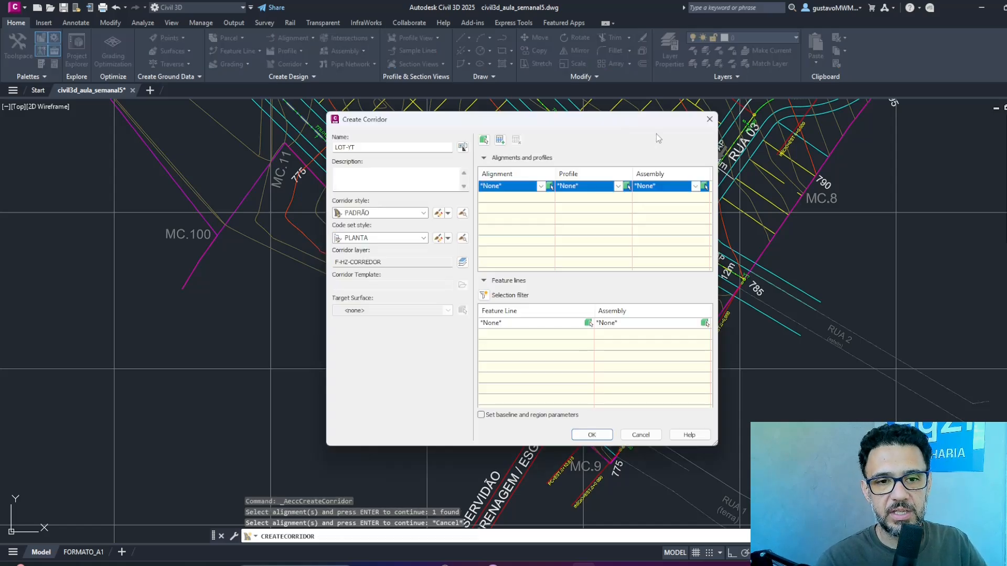
left_click(550, 187)
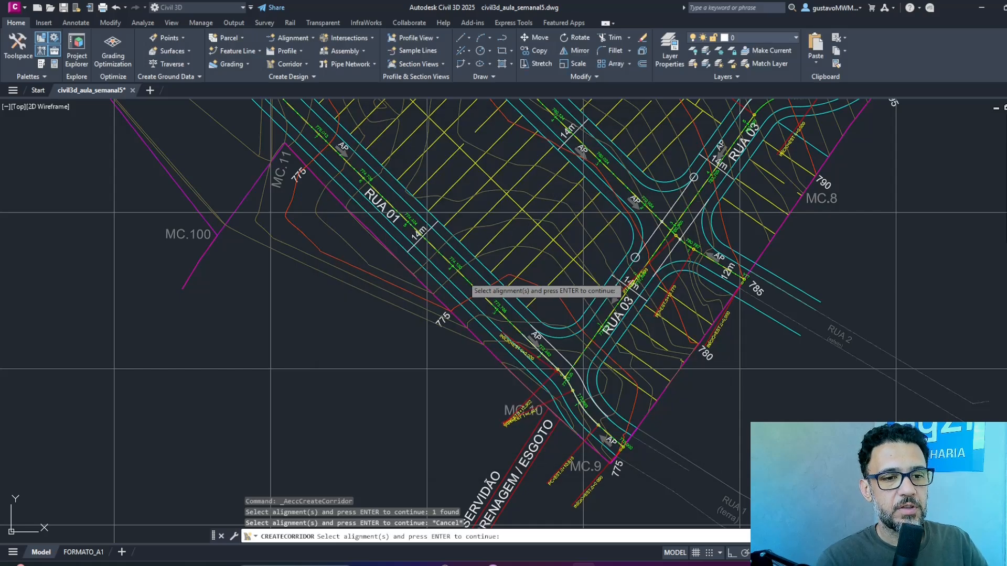
left_click(469, 272)
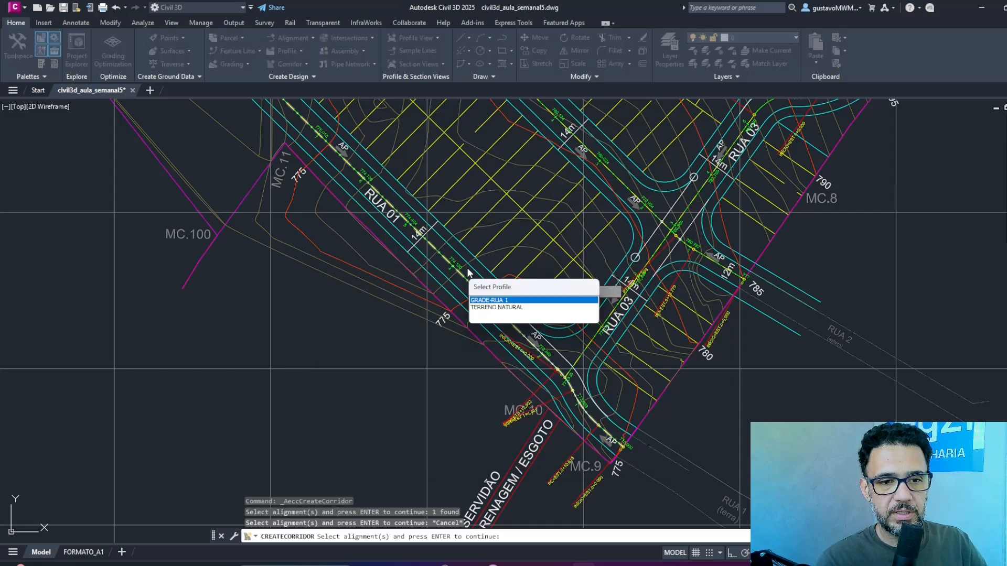
left_click(513, 300)
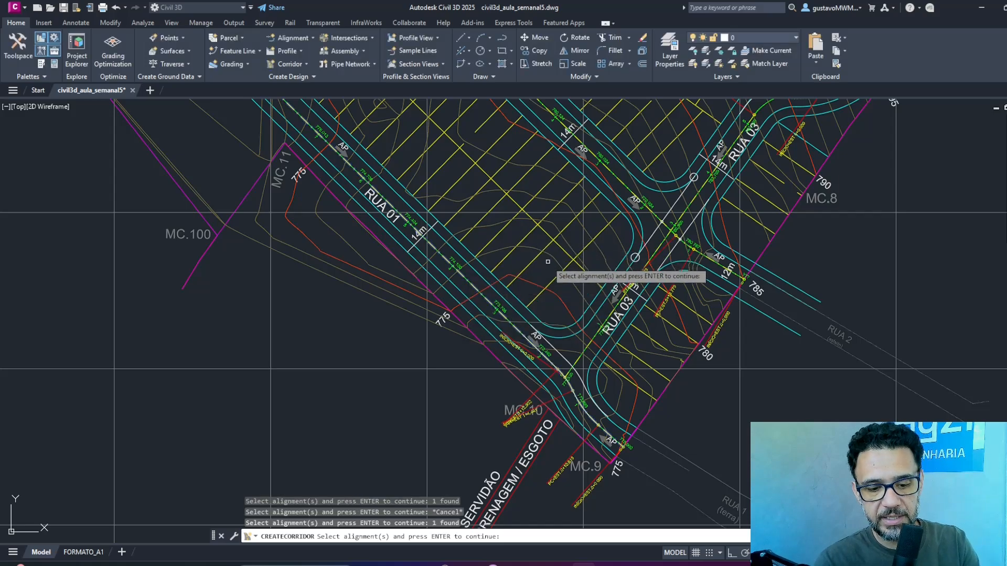
key("Return")
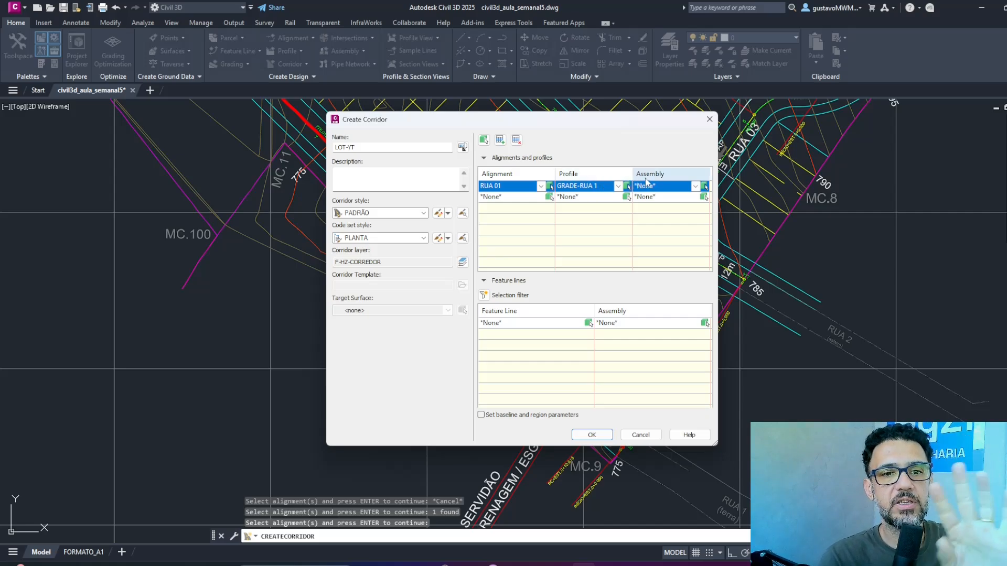
Assign the Rua 01 assembly to the LOT-YT corridor's baseline.
left_click(690, 187)
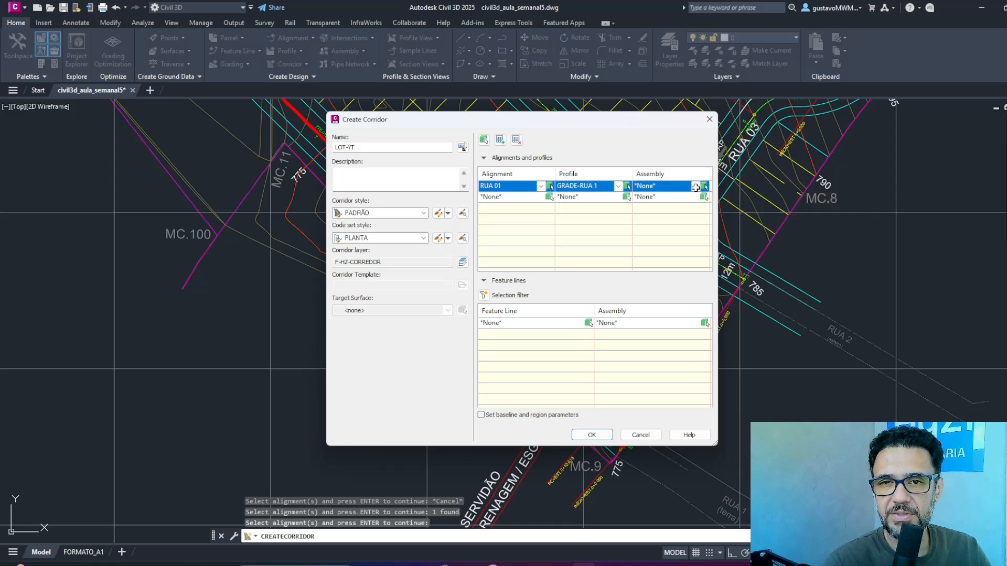
left_click(695, 187)
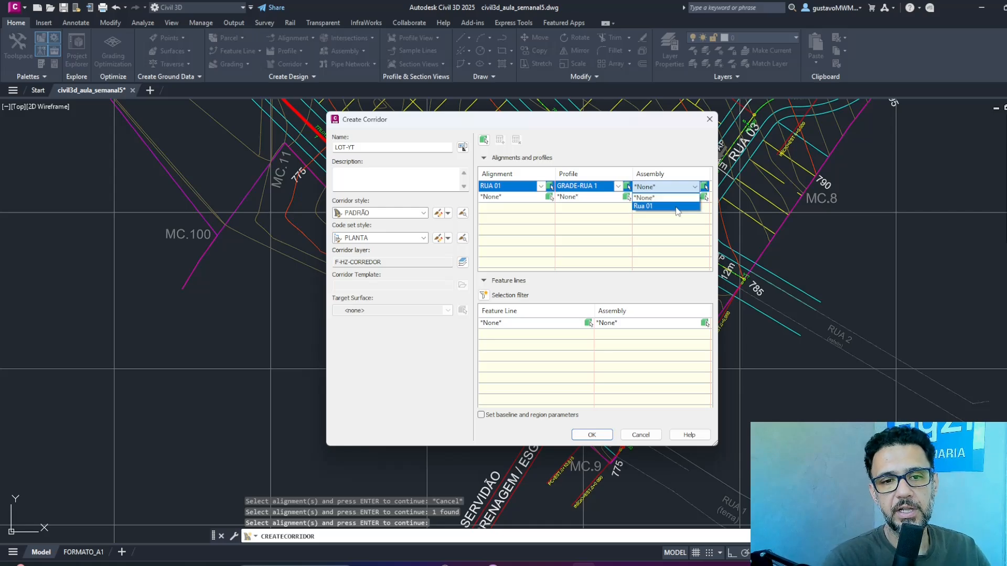
left_click(676, 206)
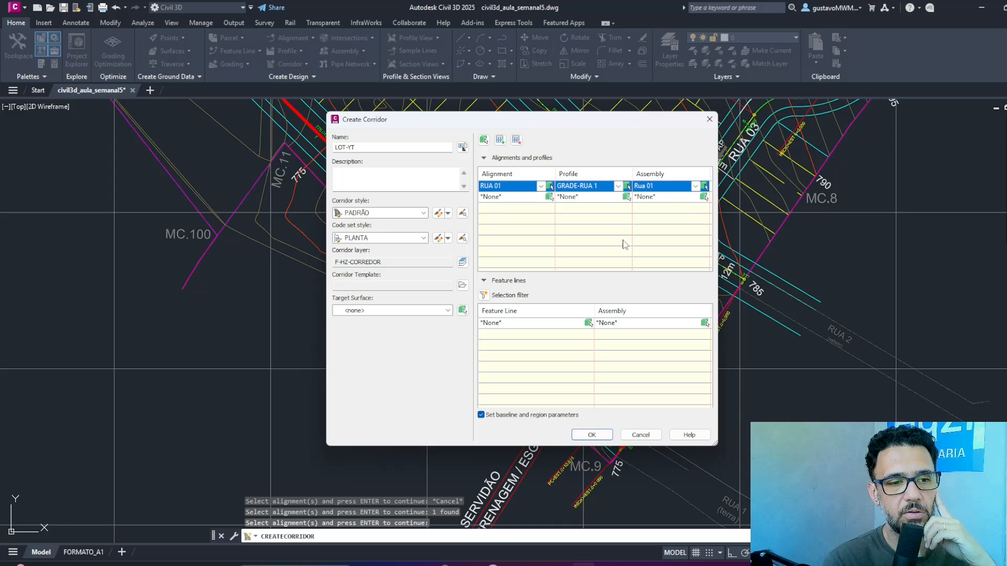
Create the LOT-YT corridor, applying its baseline and region parameters as set and rebuilding it.
left_click(592, 435)
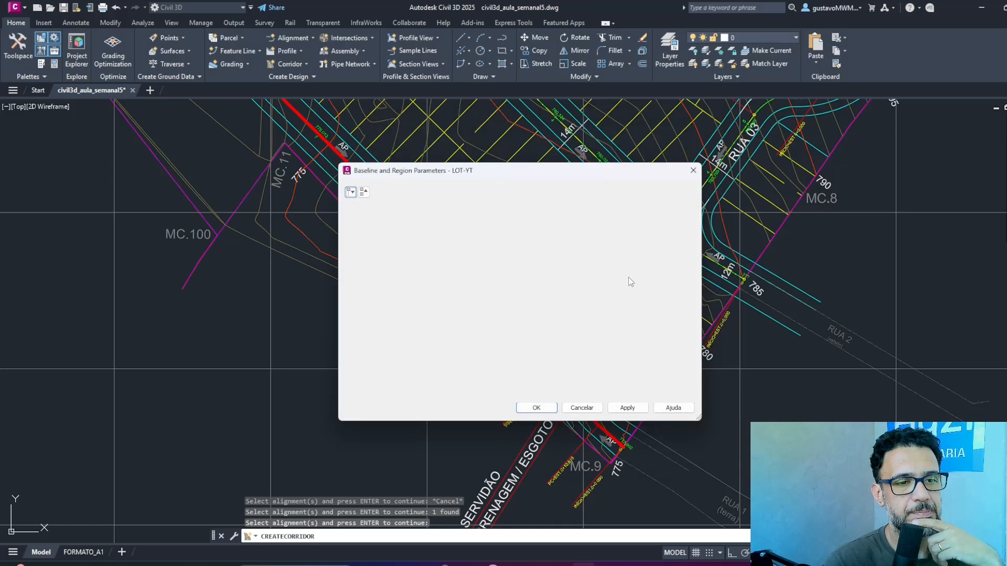
left_click(629, 408)
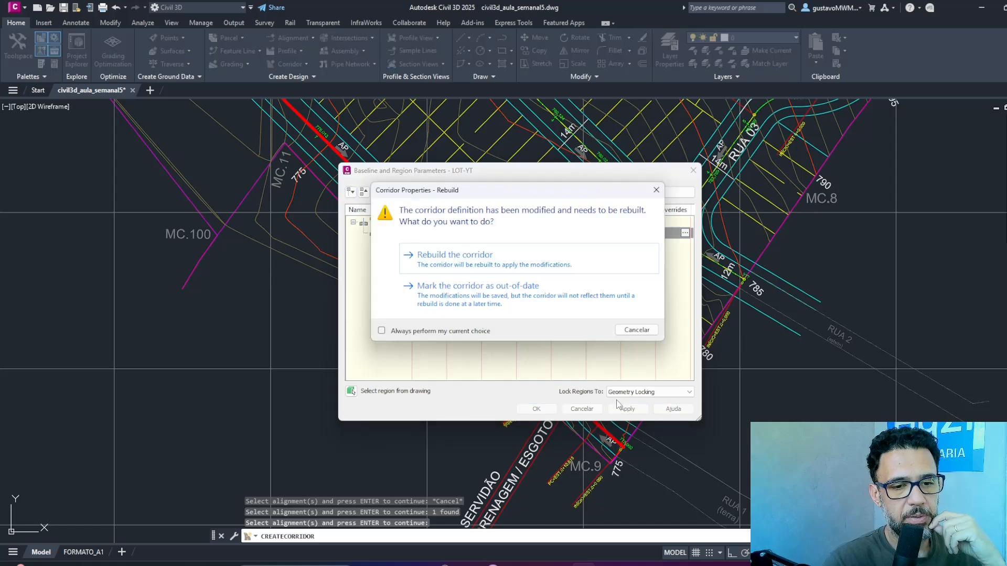
left_click(506, 260)
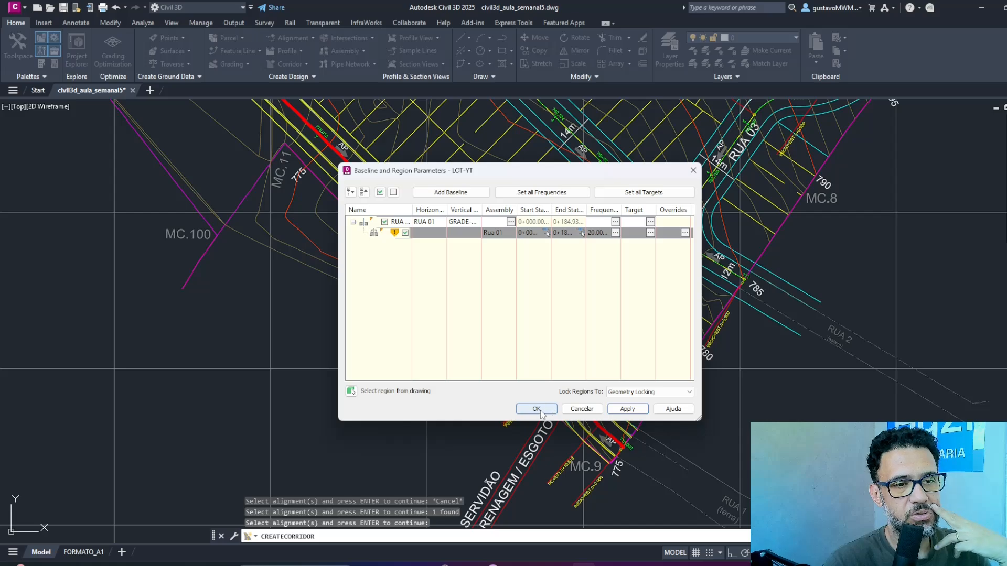
left_click(537, 410)
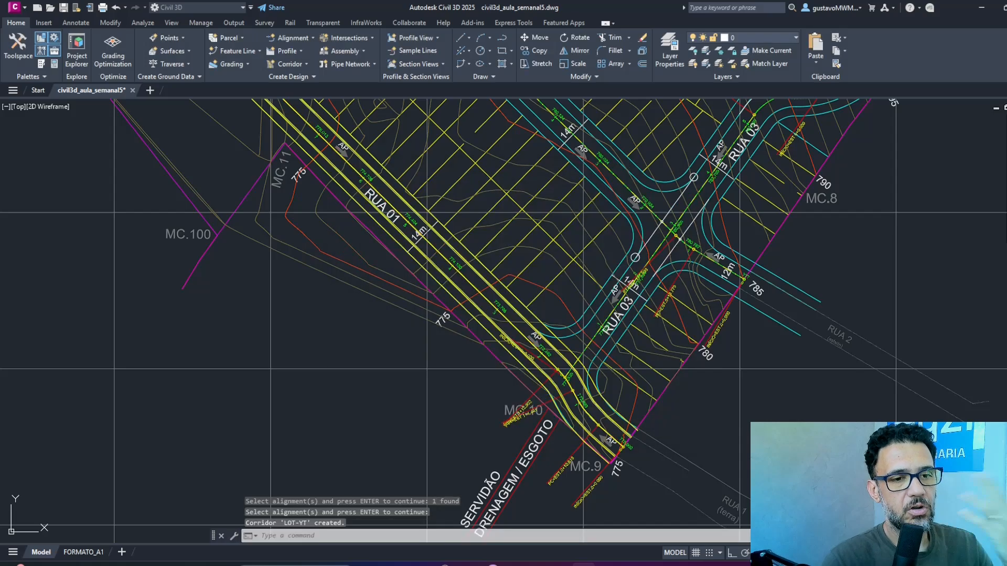
Examine the LOT-YT corridor in plan near the Rua 03 junction and along its whole length.
scroll(555, 339, "up", 4)
scroll(555, 339, "up", 4)
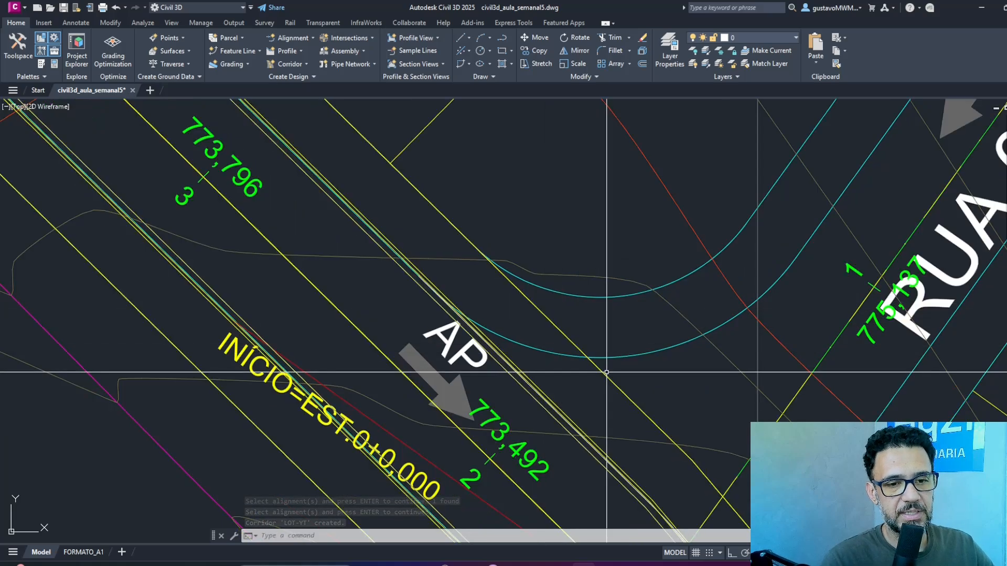
left_click(590, 344)
scroll(620, 268, "down", 6)
scroll(620, 268, "down", 6)
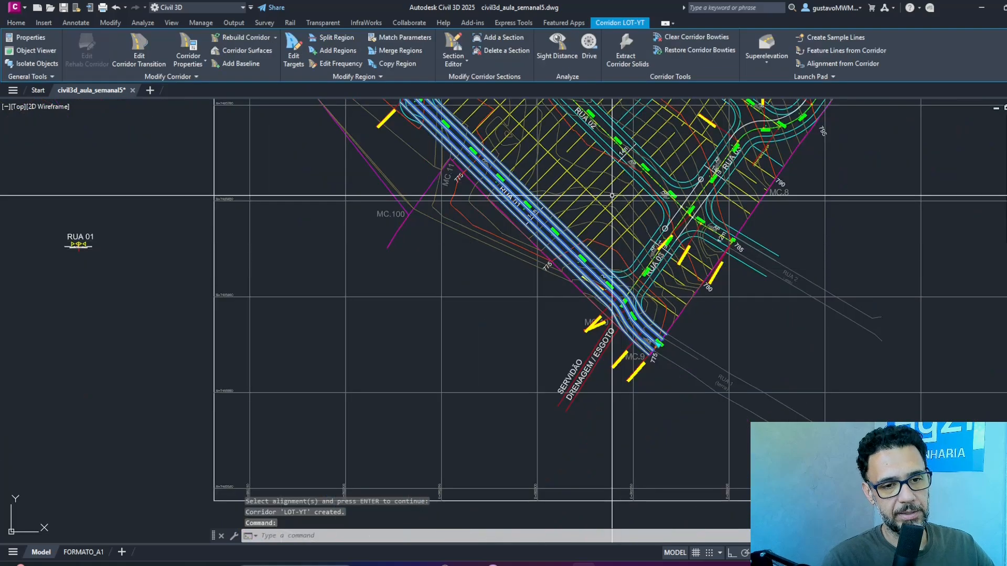
key("Escape")
key("Escape")
key("Escape")
scroll(488, 205, "up", 8)
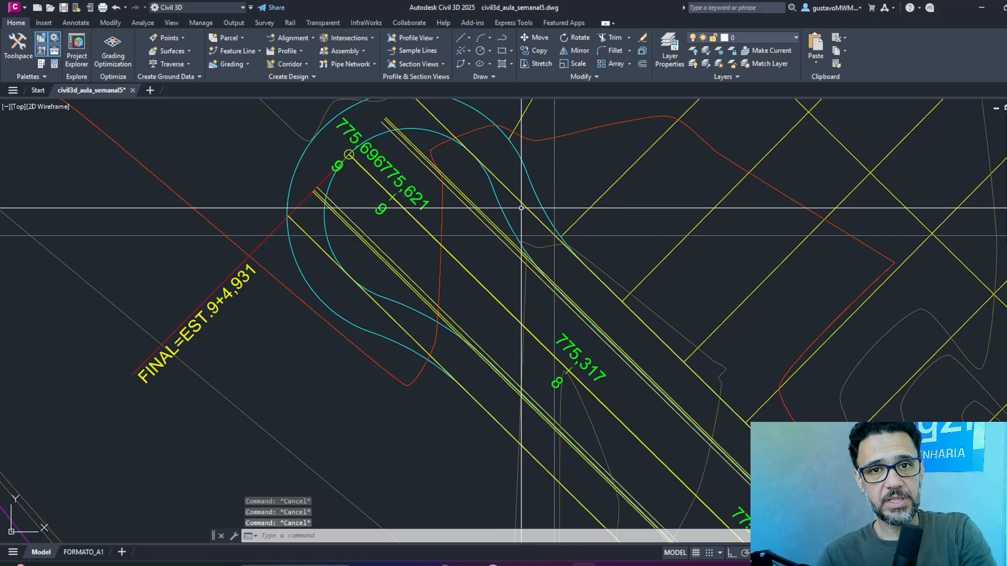
Compare the corridor edges with the curved curb and lot lines at the Rua 01 cul-de-sac, and save the drawing.
left_click(496, 192)
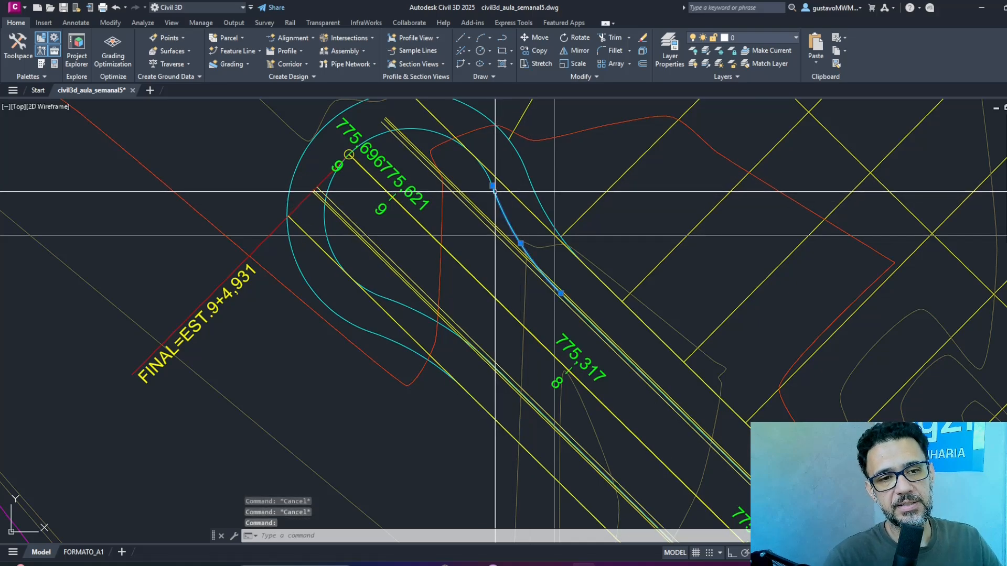
left_click(527, 188)
key("Escape")
key("Escape")
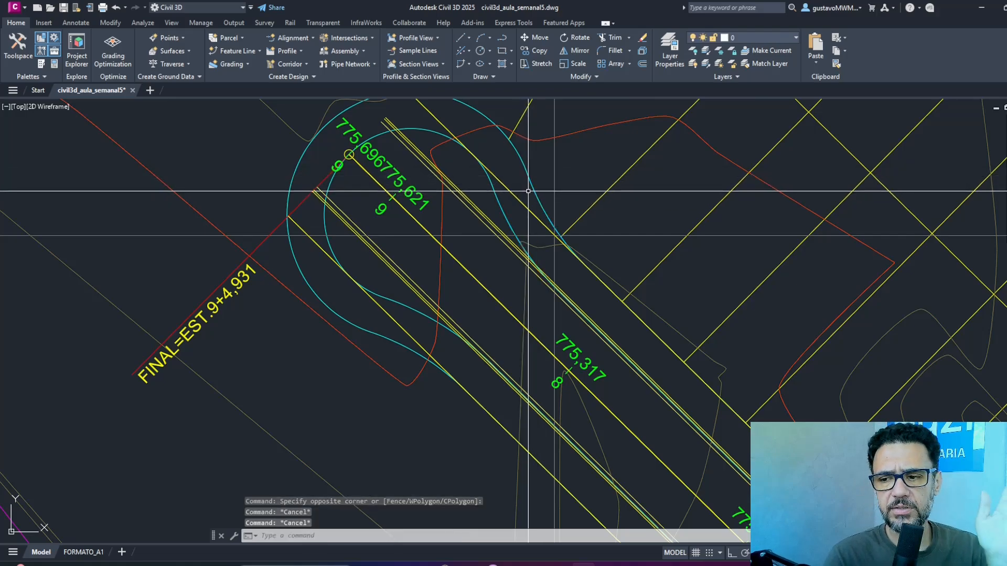
mouse_move(528, 191)
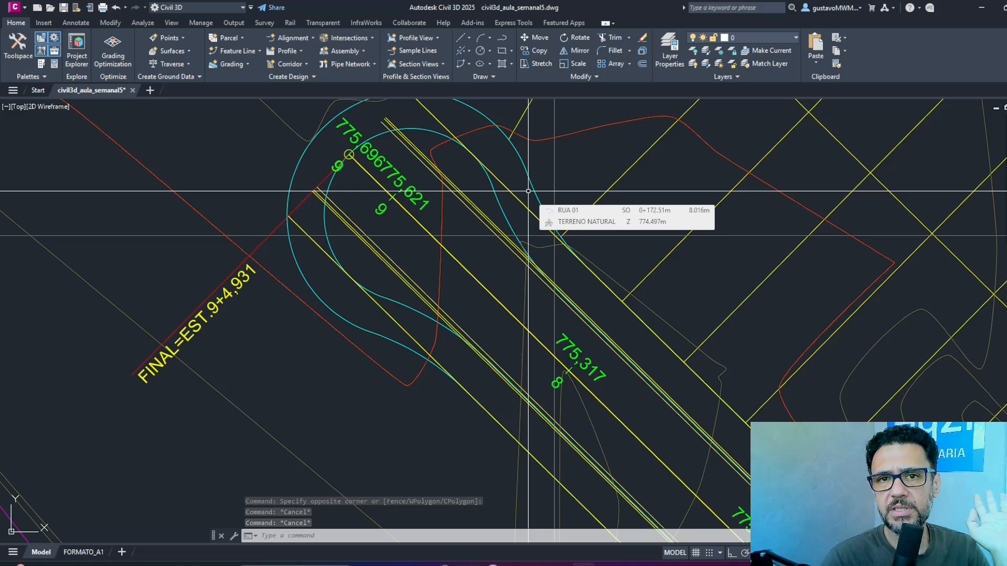
left_click(531, 218)
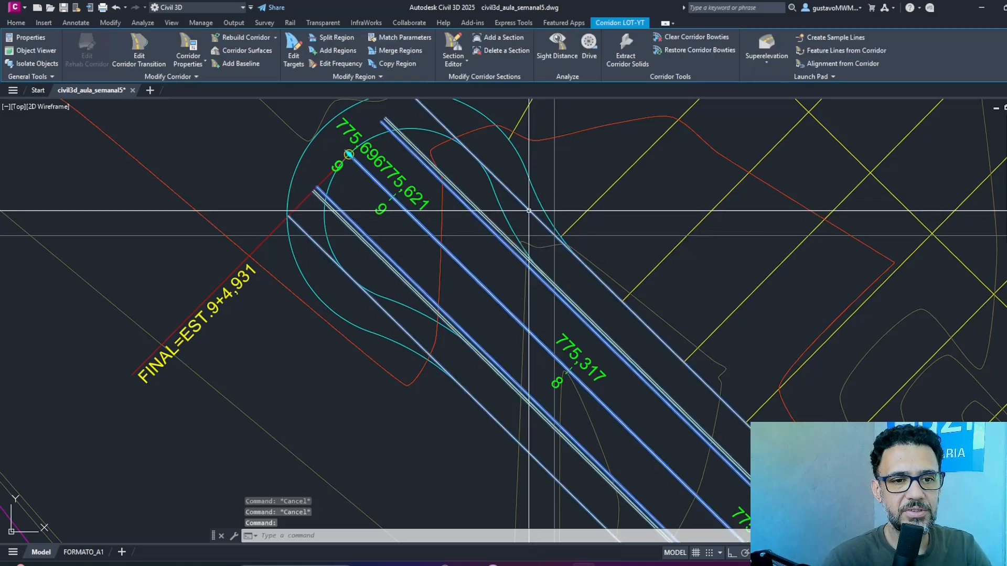
key("Escape")
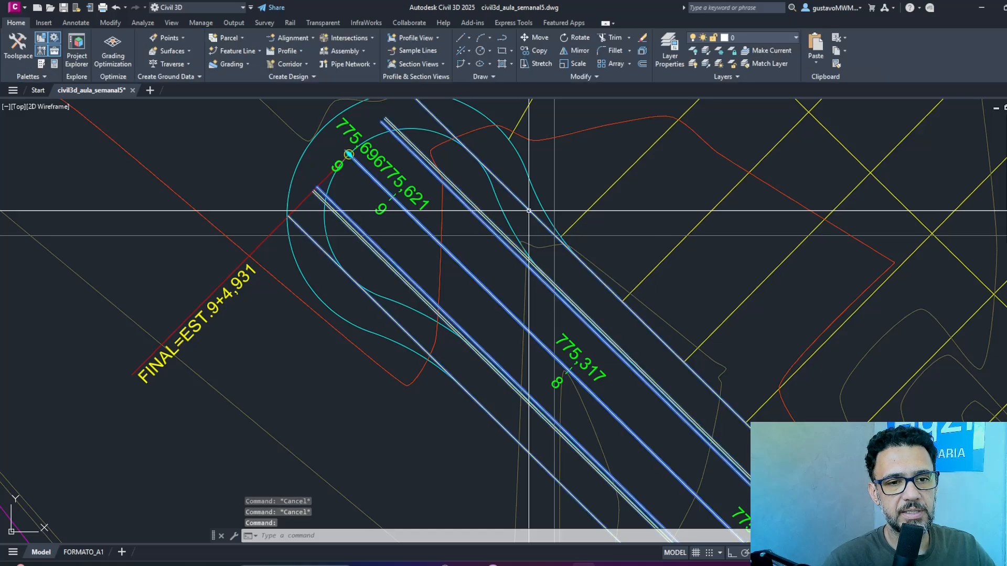
left_click(528, 210)
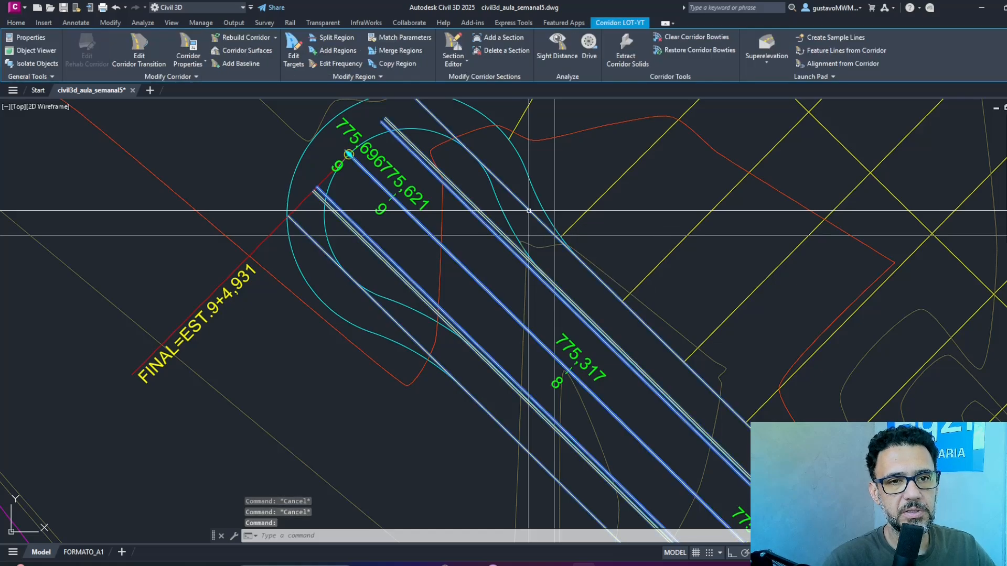
left_click(64, 8)
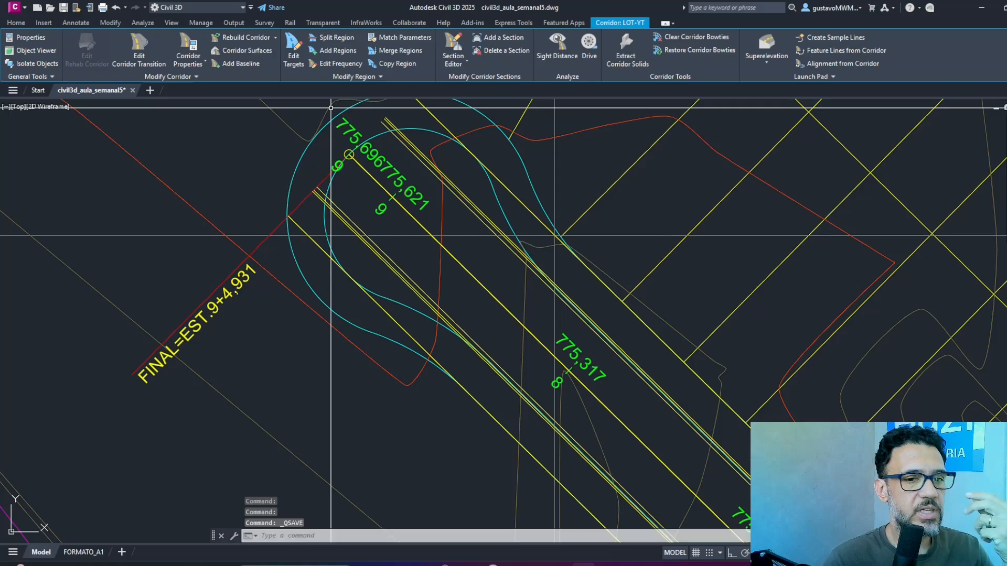
Review the Rua 01 assembly, its profile view and the corridor in plan.
scroll(674, 200, "down", 5)
scroll(674, 201, "down", 4)
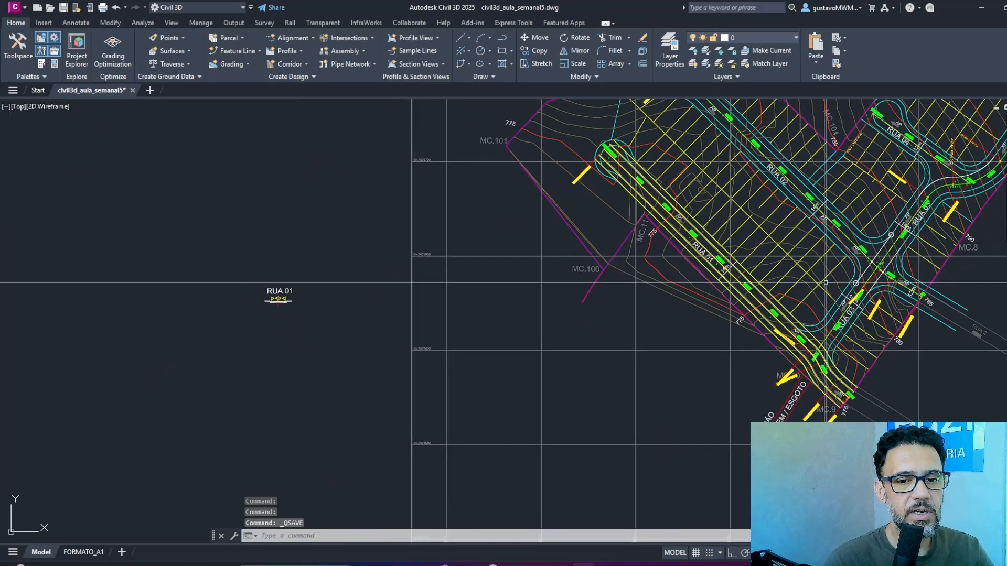
scroll(380, 323, "up", 10)
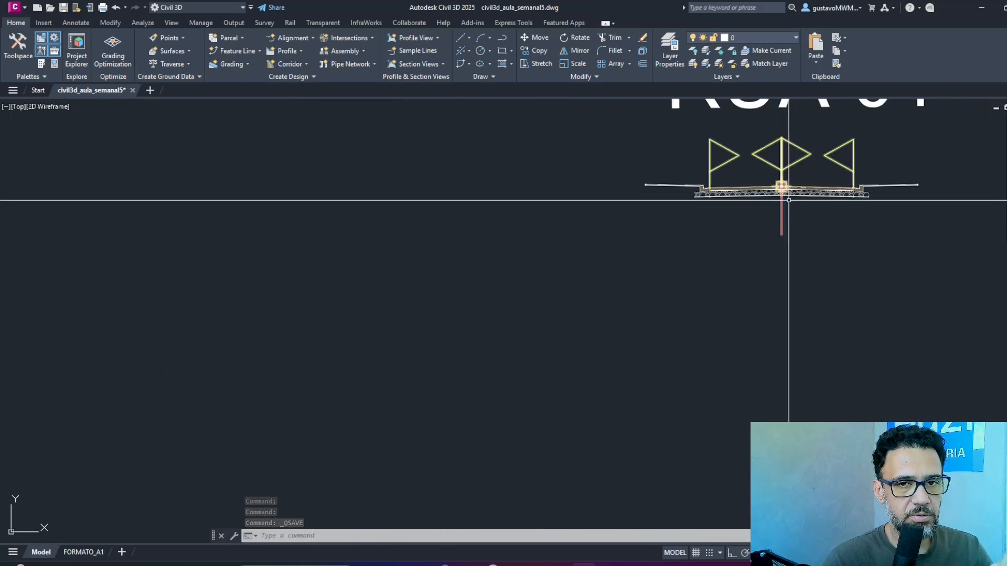
scroll(782, 197, "down", 8)
middle_click_drag(760, 225, 485, 427)
scroll(705, 343, "up", 10)
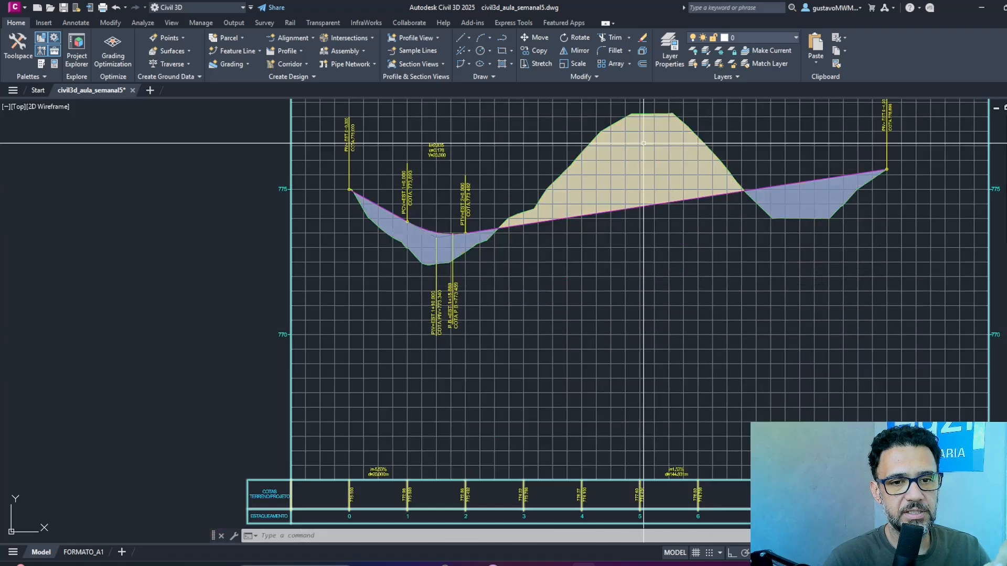
scroll(646, 230, "down", 8)
scroll(569, 321, "down", 1)
scroll(579, 345, "up", 8)
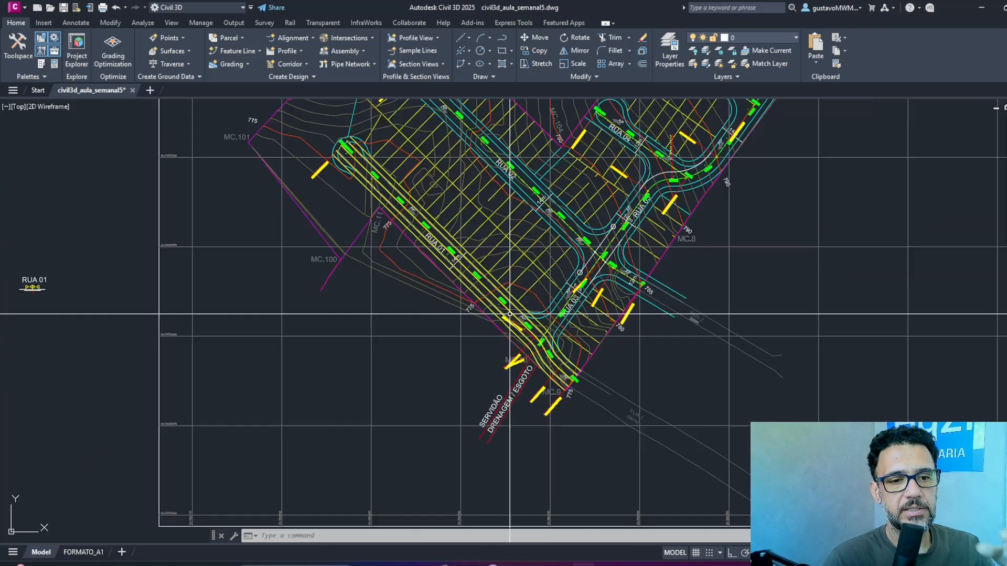
Inspect the LOT-YT corridor in 3D in the Object Viewer, orbiting from plan to side view, and close the viewer.
left_click(579, 344)
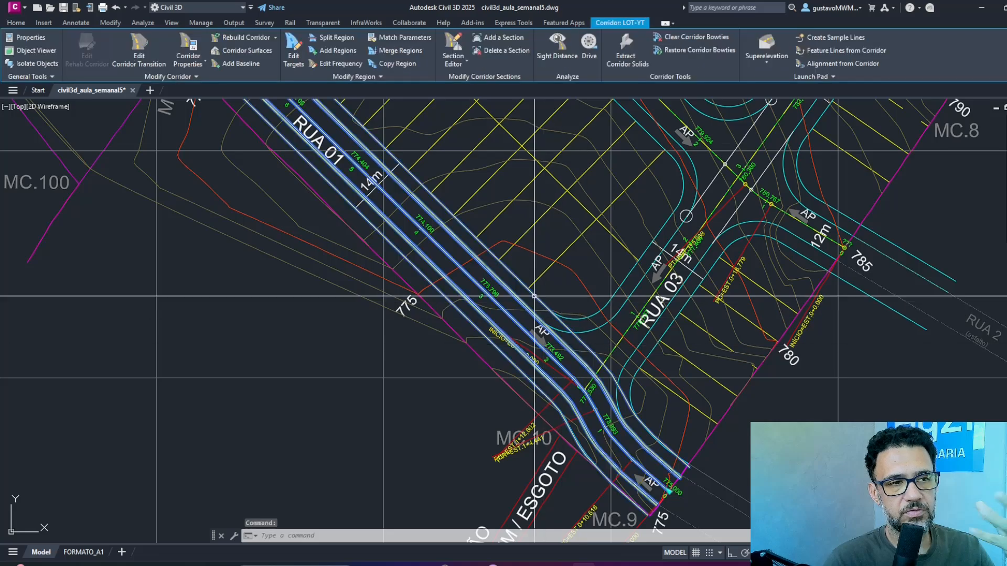
left_click(35, 52)
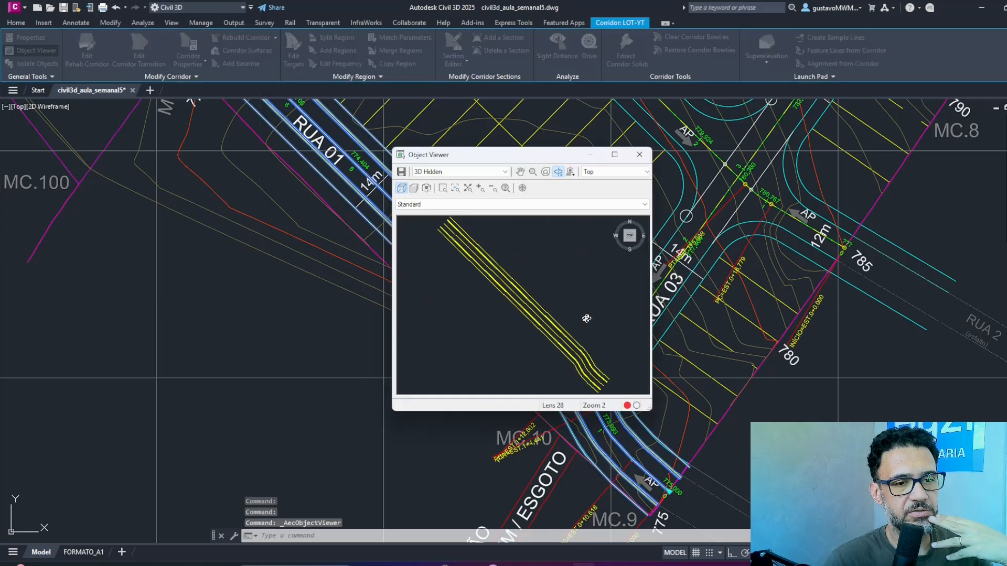
left_click_drag(552, 310, 587, 225)
left_click(615, 155)
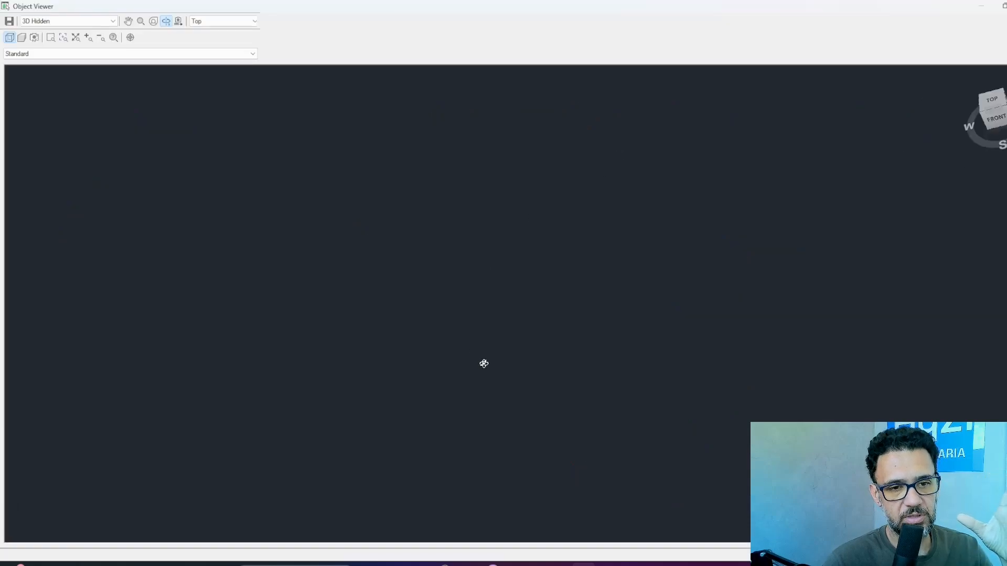
left_click_drag(495, 181, 537, 429)
left_click_drag(552, 239, 608, 391)
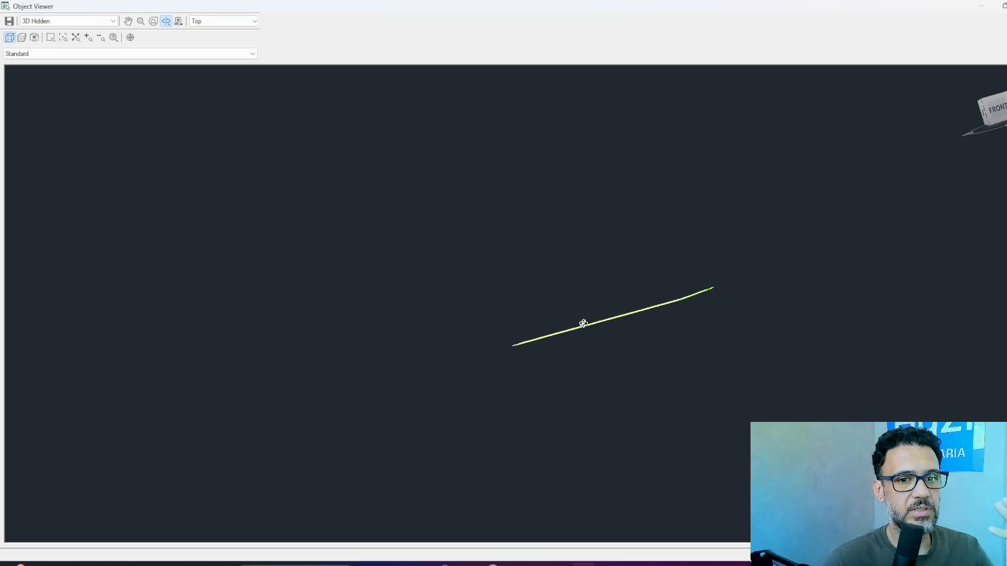
left_click_drag(583, 323, 598, 305)
left_click_drag(691, 255, 620, 337)
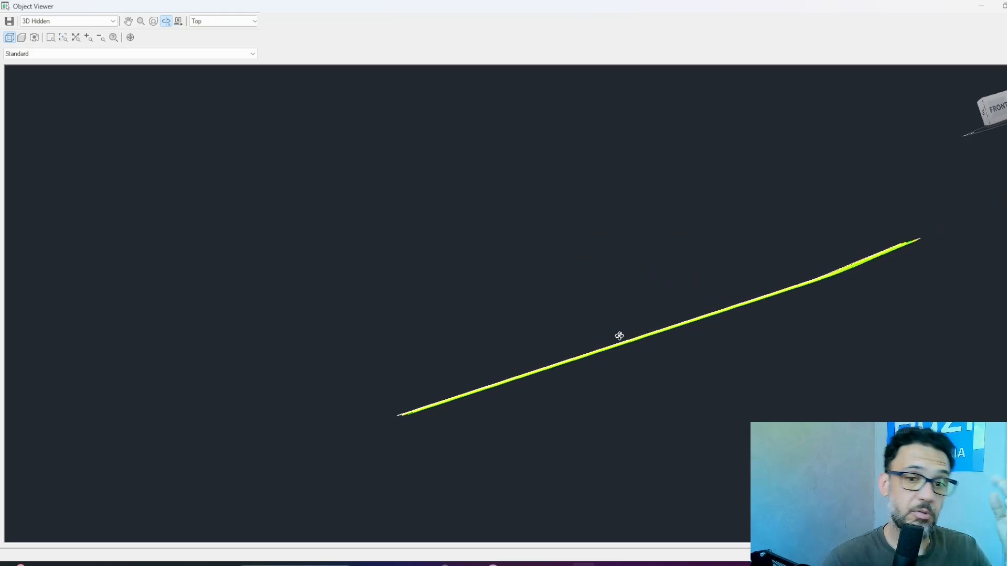
key("Escape")
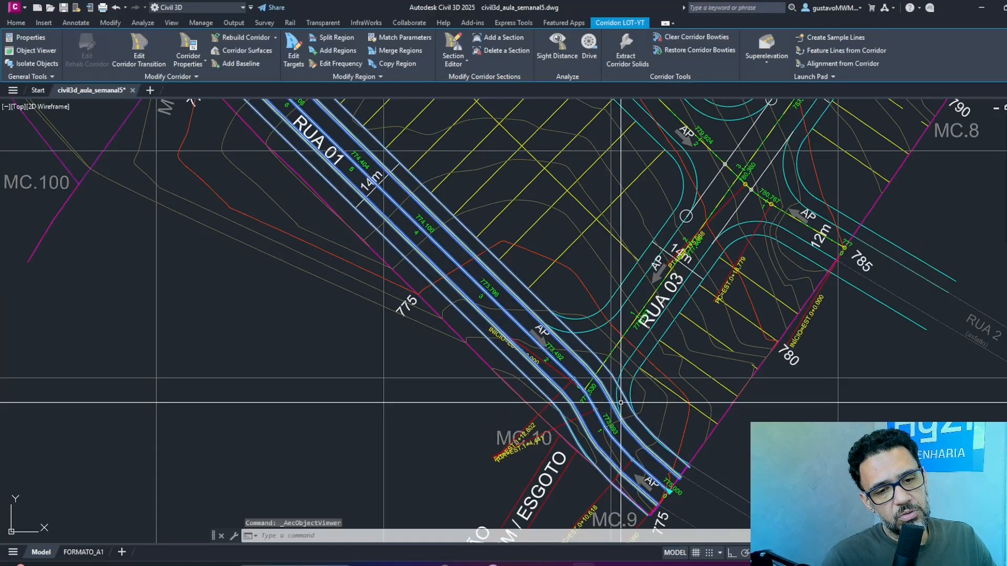
scroll(648, 357, "up", 2)
key("Escape")
key("Escape")
key("Escape")
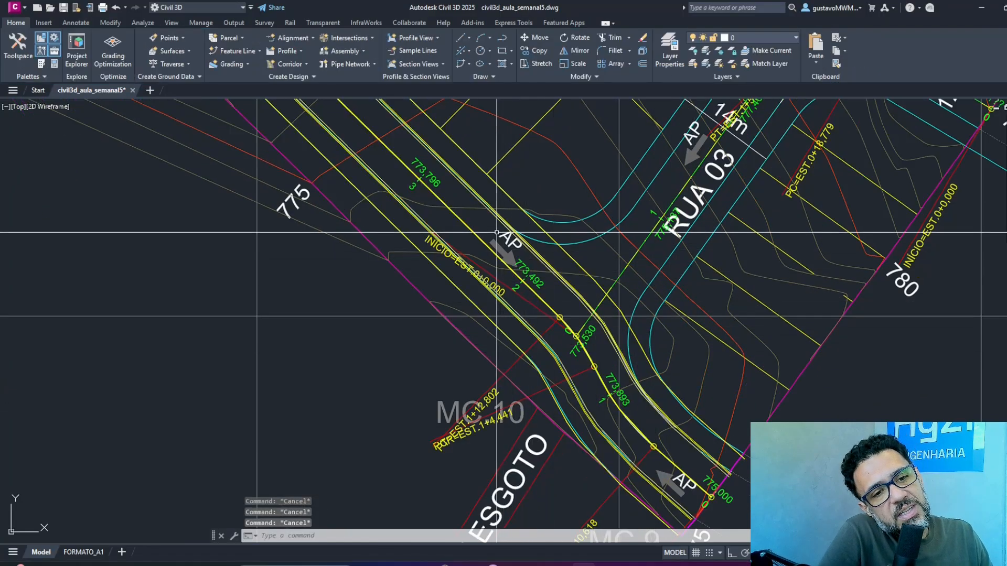
scroll(478, 179, "up", 7)
scroll(479, 179, "down", 8)
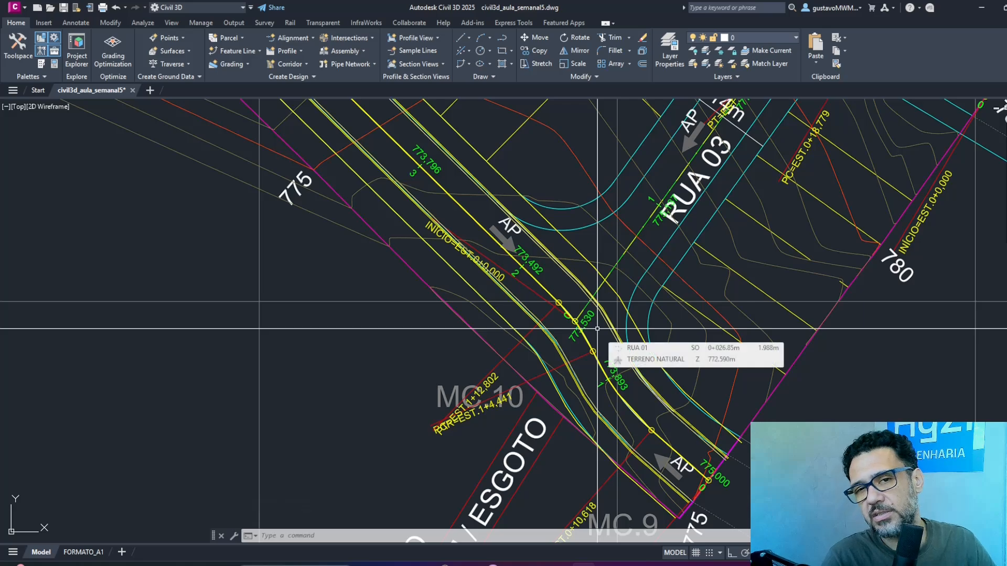
Copy the Rua 01 assembly together with its RUA 01 label straight down, placing the duplicate just below the original.
scroll(610, 268, "down", 8)
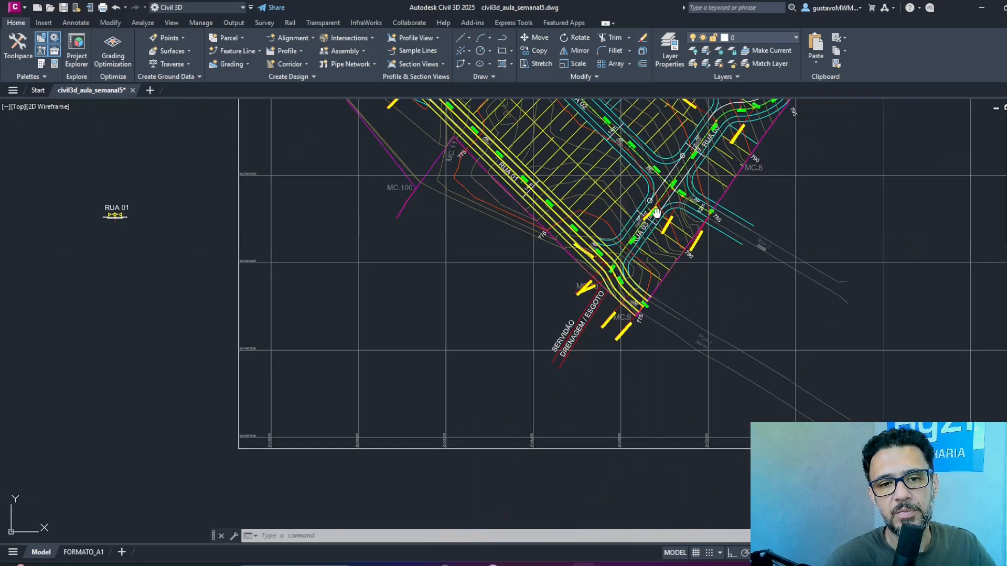
scroll(603, 262, "up", 9)
scroll(598, 236, "down", 8)
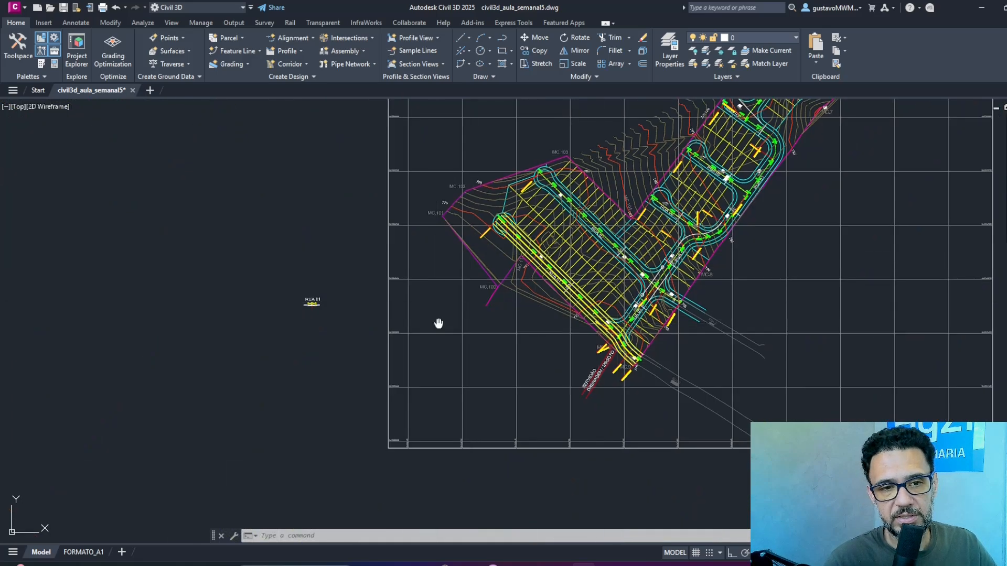
scroll(591, 210, "up", 10)
type("co")
key("Return")
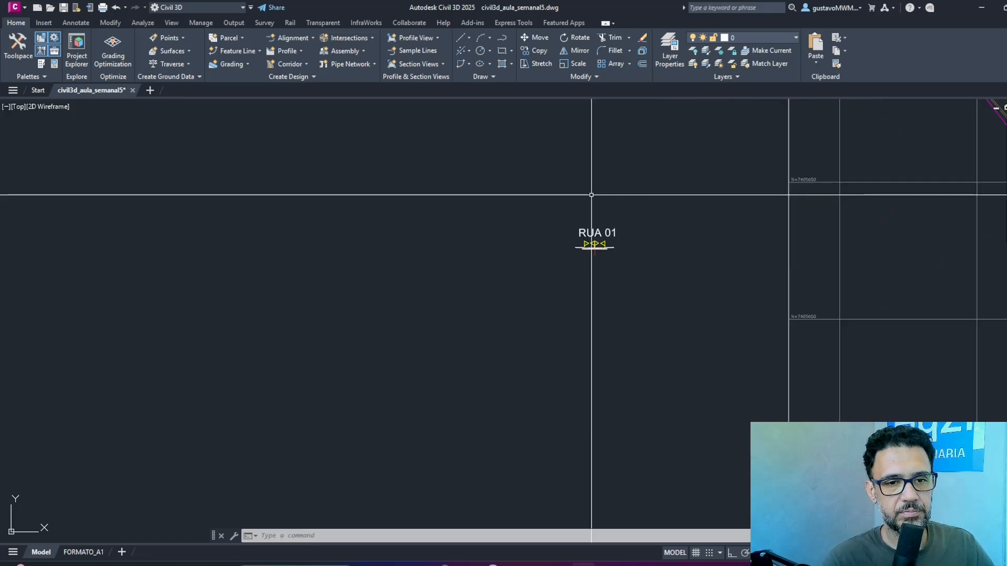
left_click(650, 199)
left_click(499, 316)
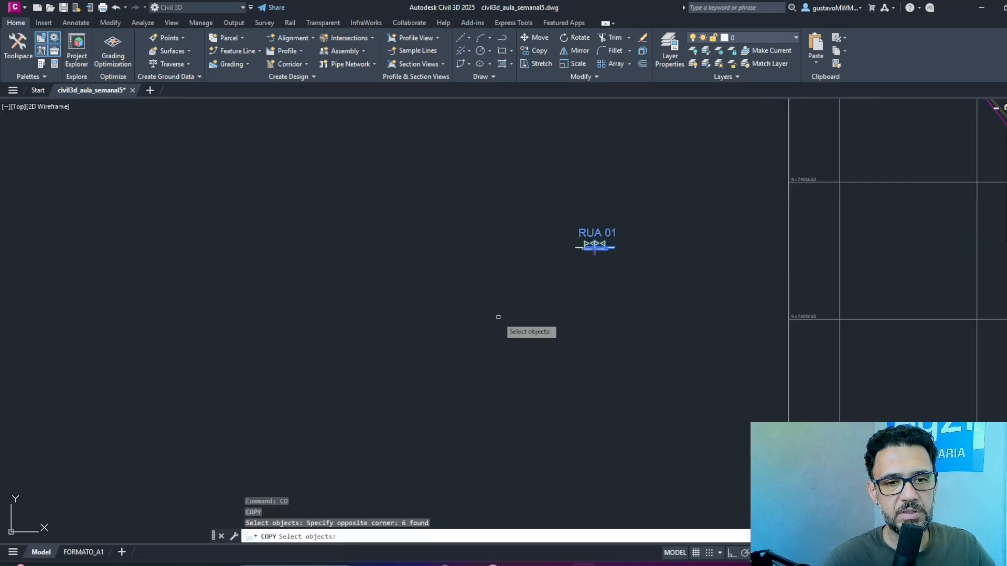
left_click(499, 317)
left_click(659, 197)
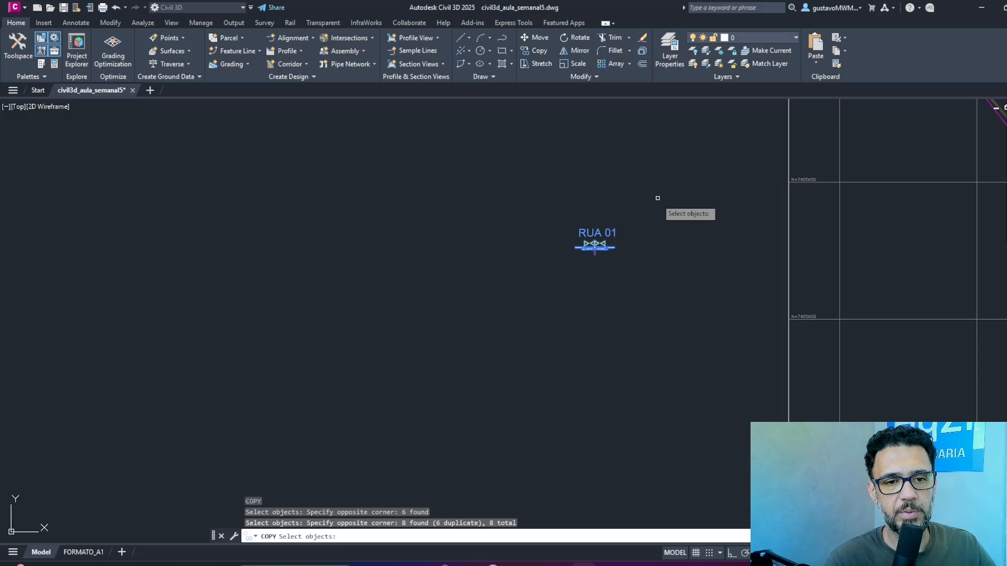
key("Return")
left_click(649, 232)
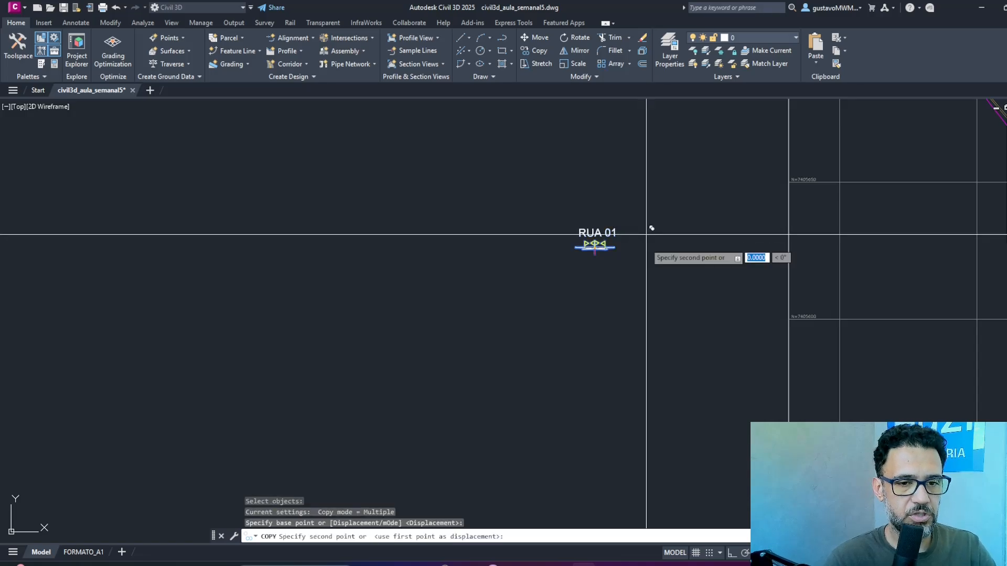
key("F8")
left_click(651, 287)
key("Return")
Change the text label above the copied assembly to RUA 02.
scroll(619, 285, "up", 6)
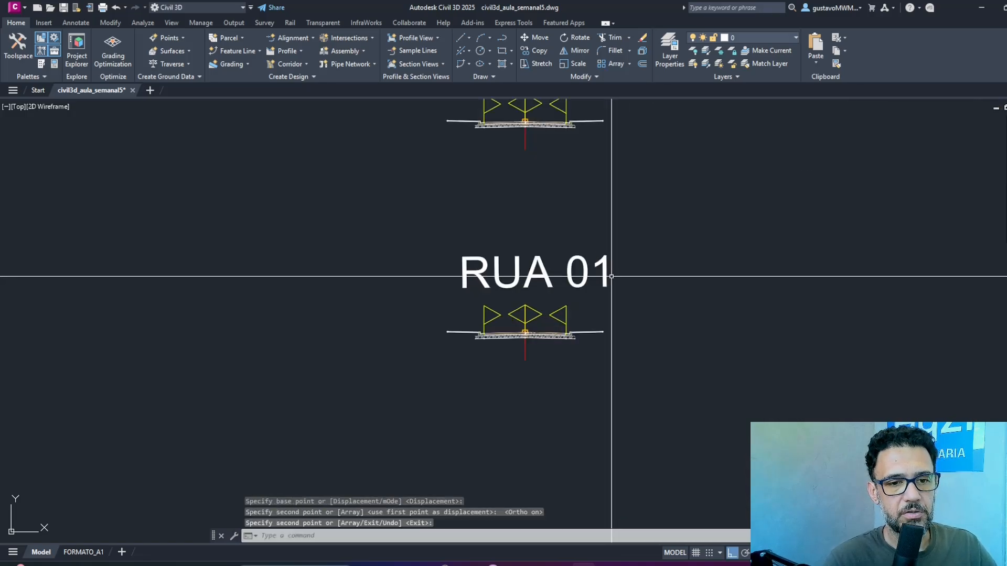
type("ED")
key("Return")
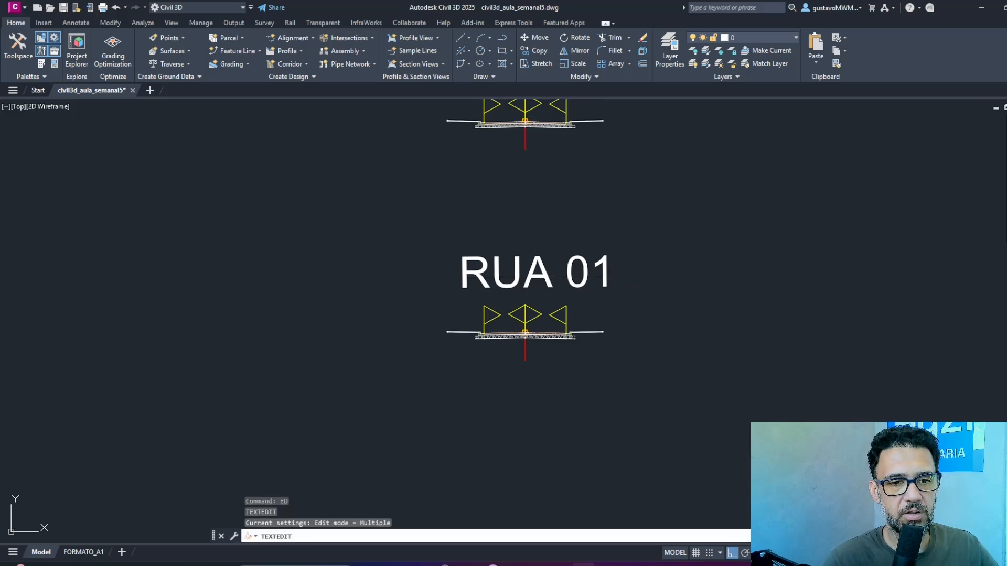
left_click(597, 270)
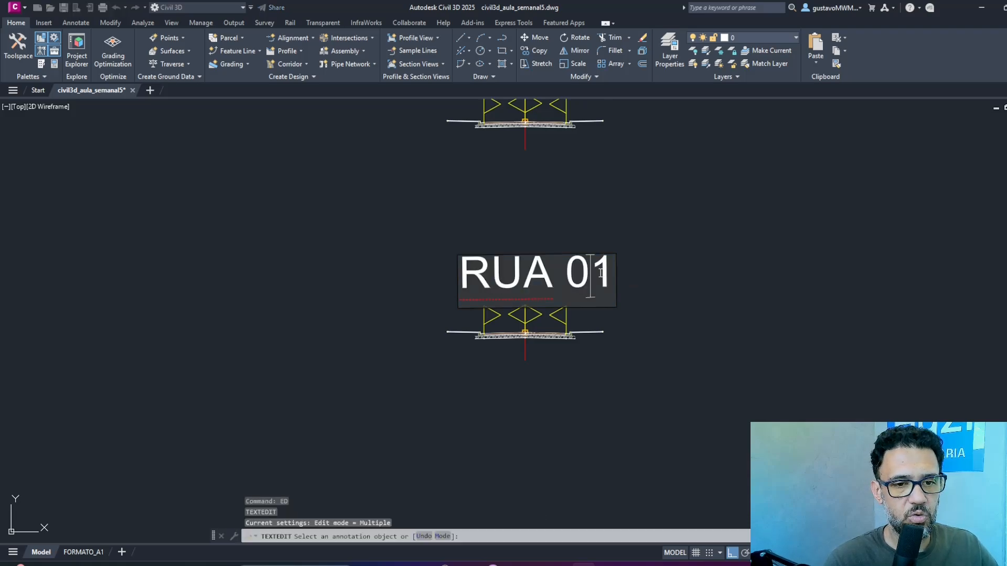
left_click(688, 284)
key("Return")
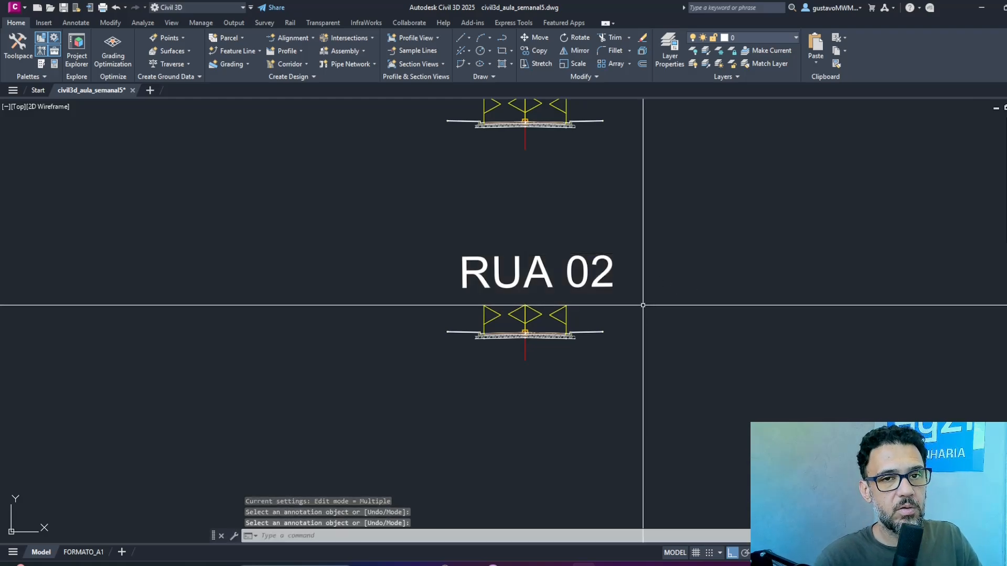
Rename the copied assembly object as Rua 02 in its properties, and save the drawing.
key("ctrl+1")
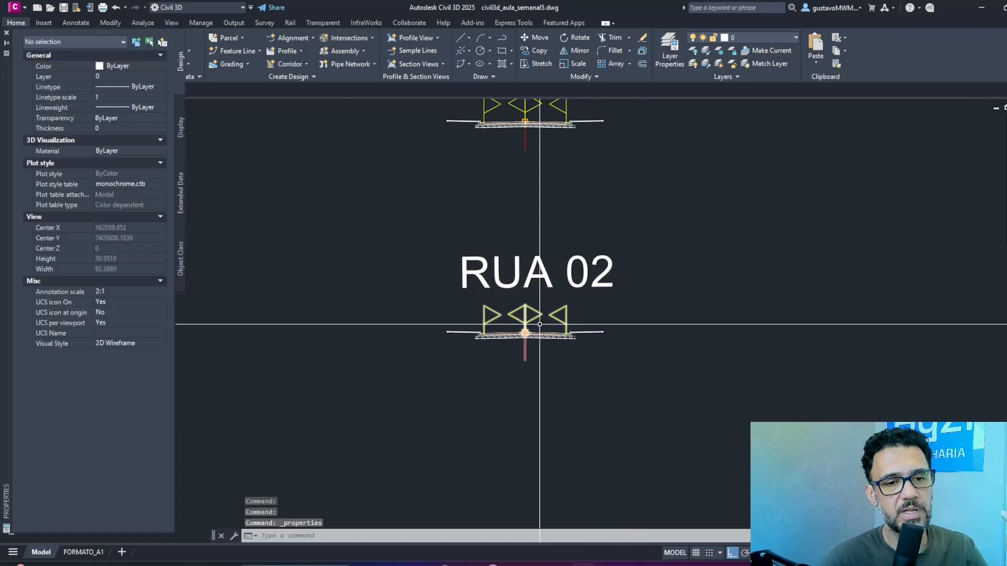
left_click(526, 350)
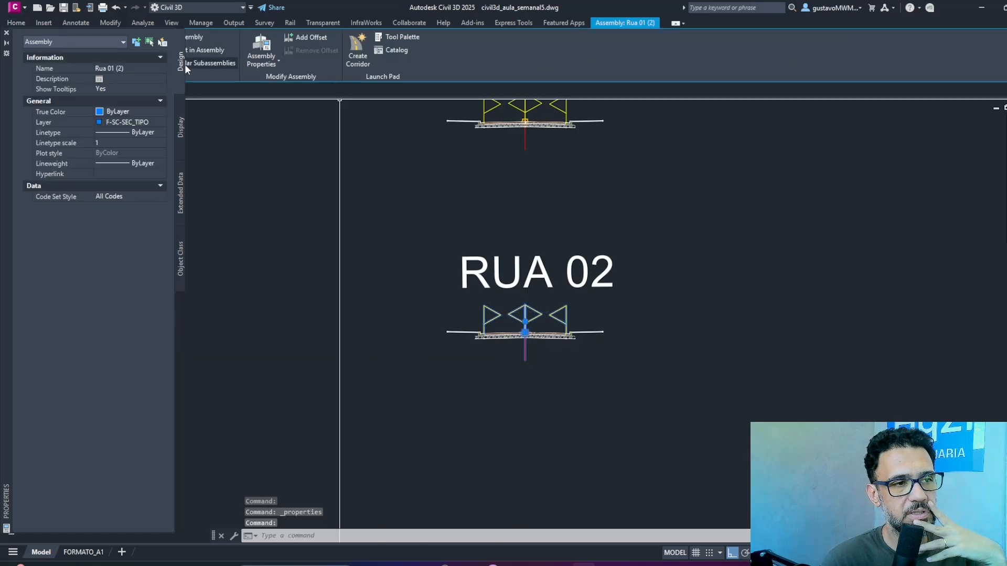
left_click(108, 68)
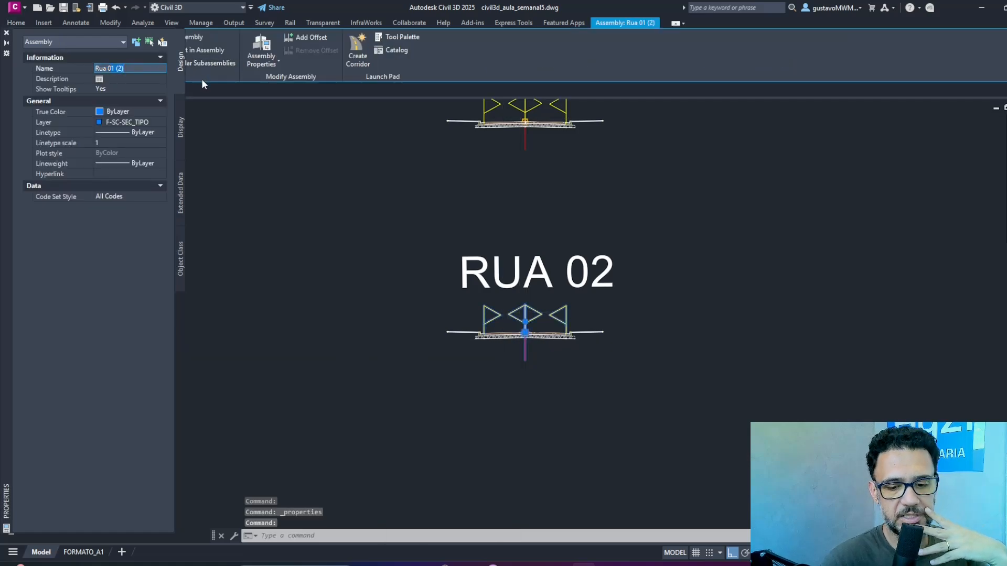
type("Rua 02")
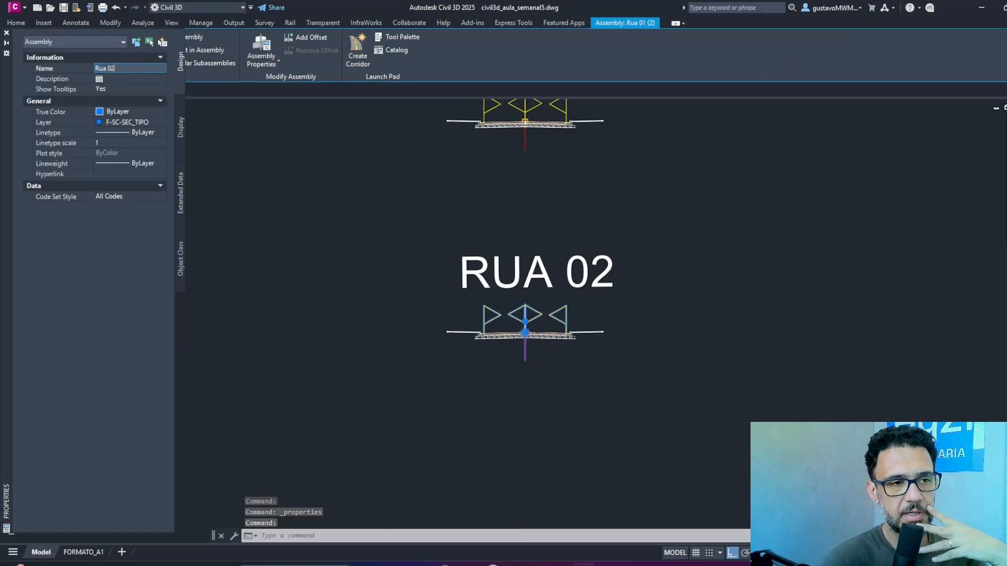
key("Return")
left_click(732, 251)
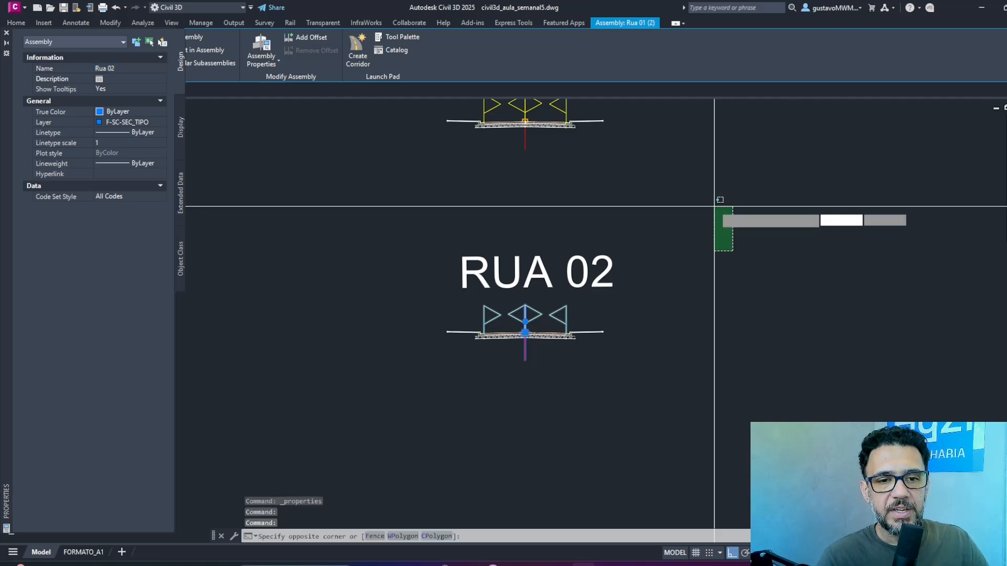
left_click(720, 200)
scroll(754, 157, "down", 10)
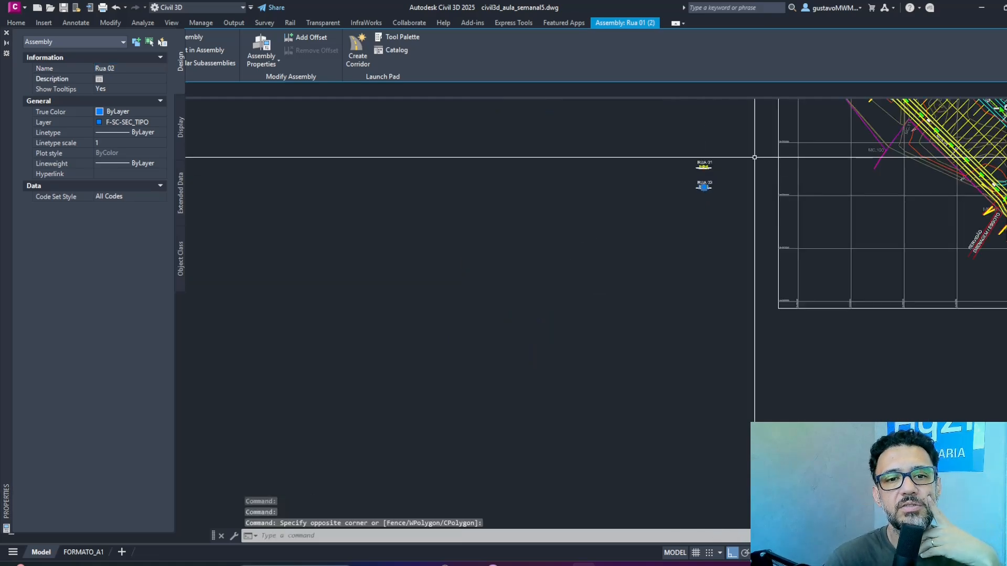
middle_click_drag(754, 158, 386, 352)
left_click(7, 33)
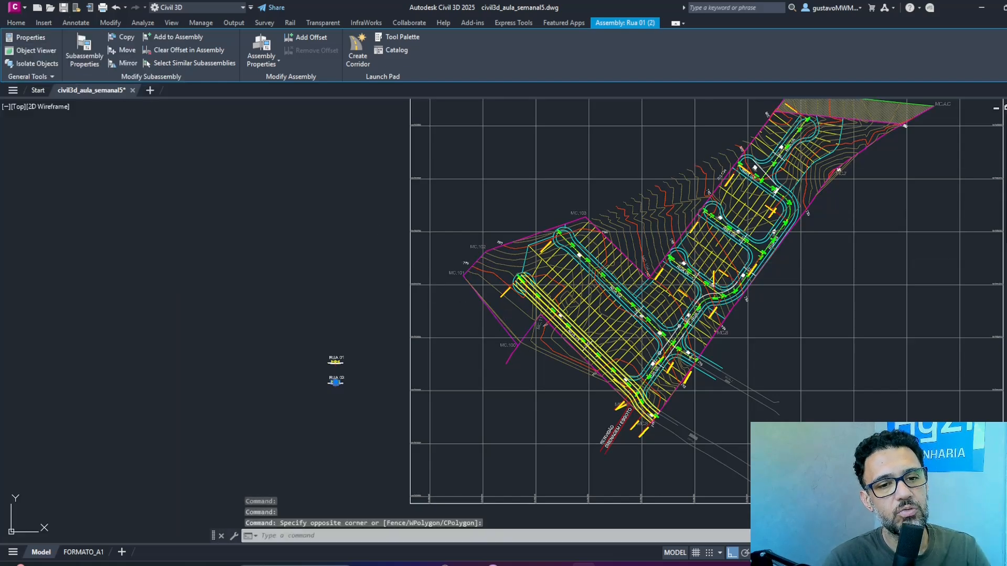
key("ctrl+s")
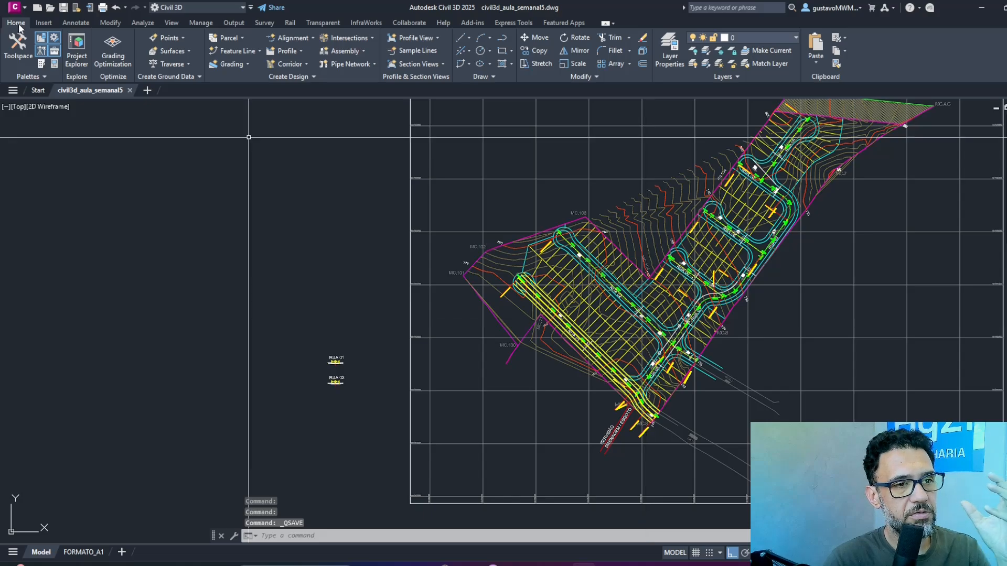
Add a baseline to the LOT-YT corridor using the RUA 02 alignment, GREIDE - RUA 02 profile and Rua 02 assembly.
left_click(537, 311)
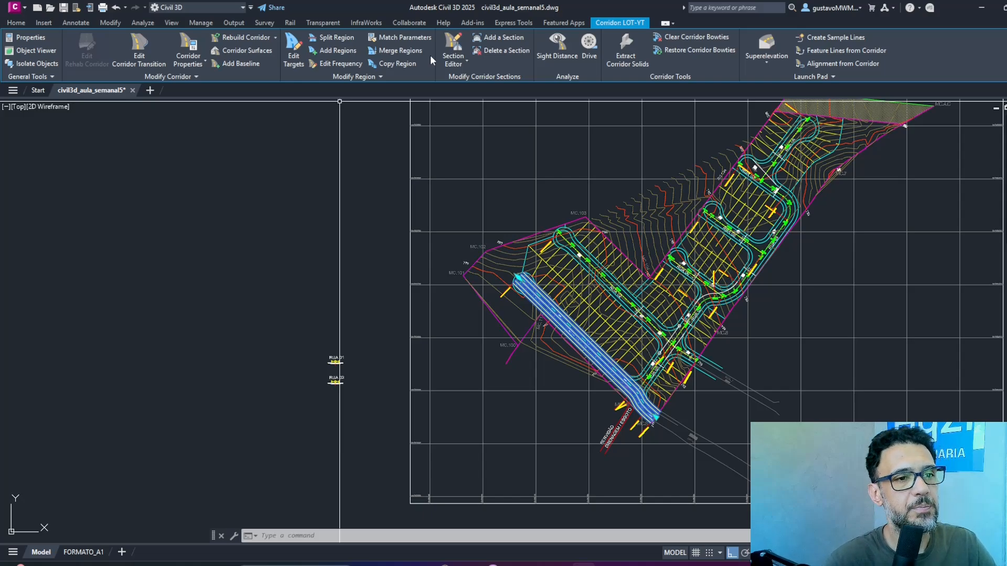
left_click(226, 65)
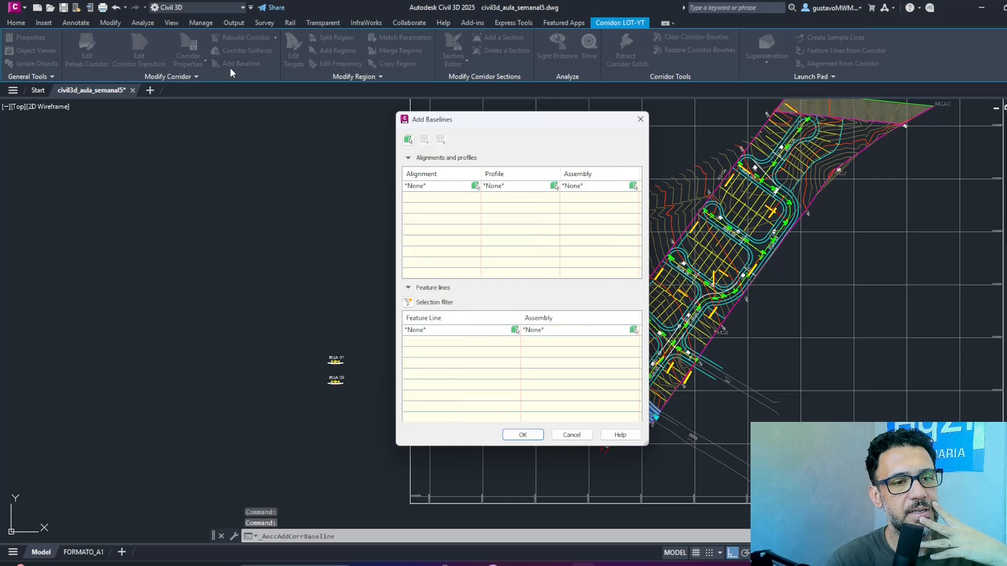
left_click(475, 186)
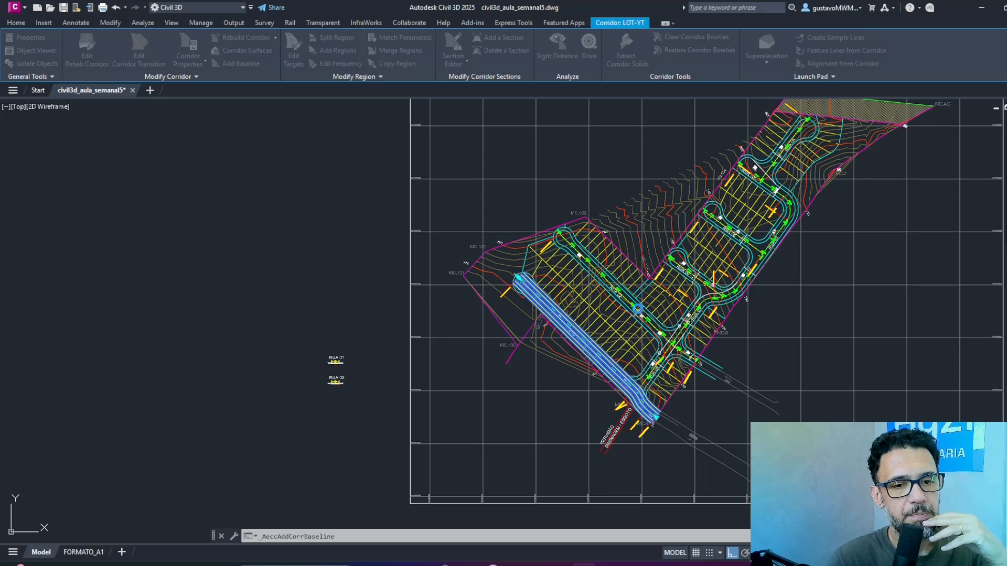
scroll(637, 308, "up", 5)
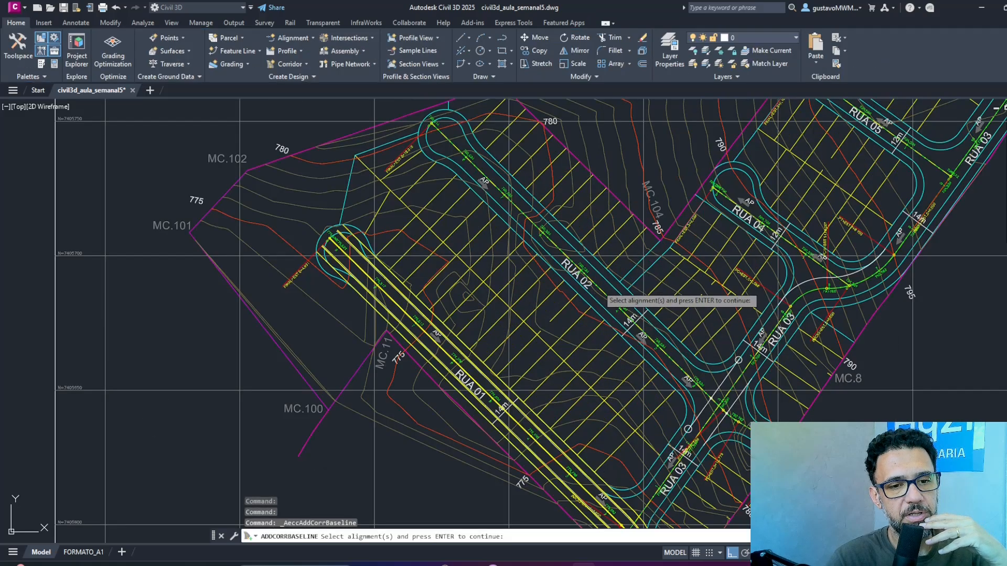
left_click(602, 277)
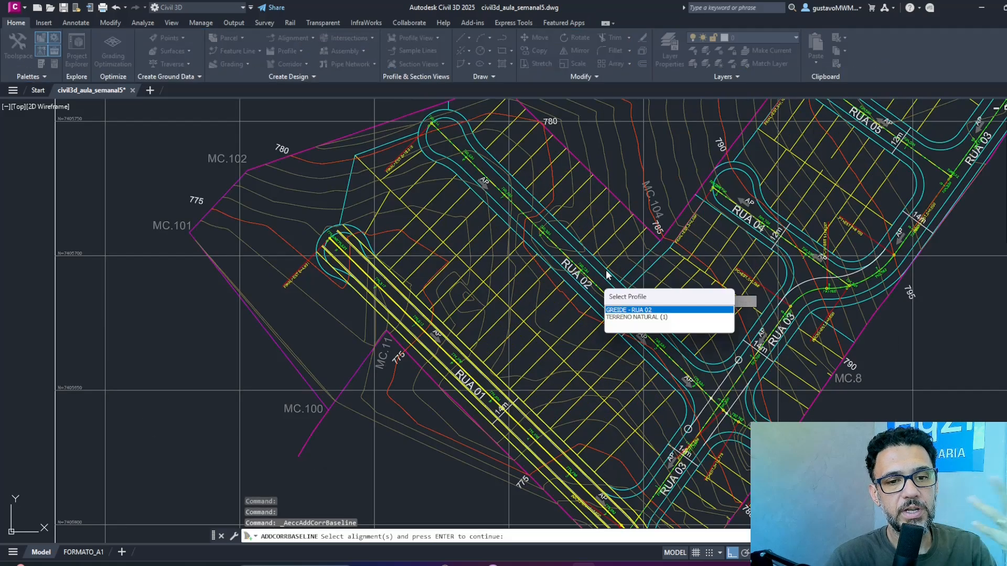
left_click(646, 314)
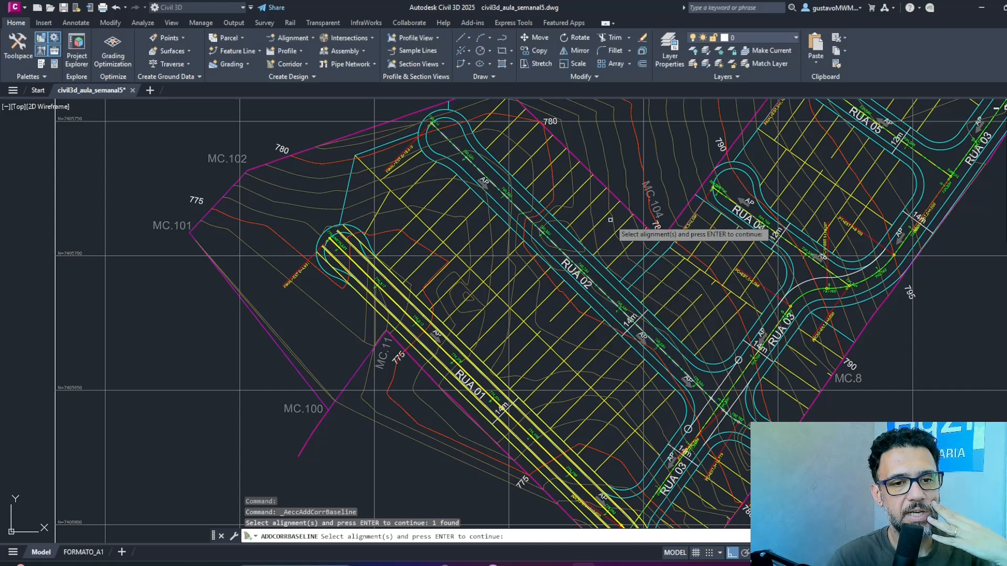
key("Return")
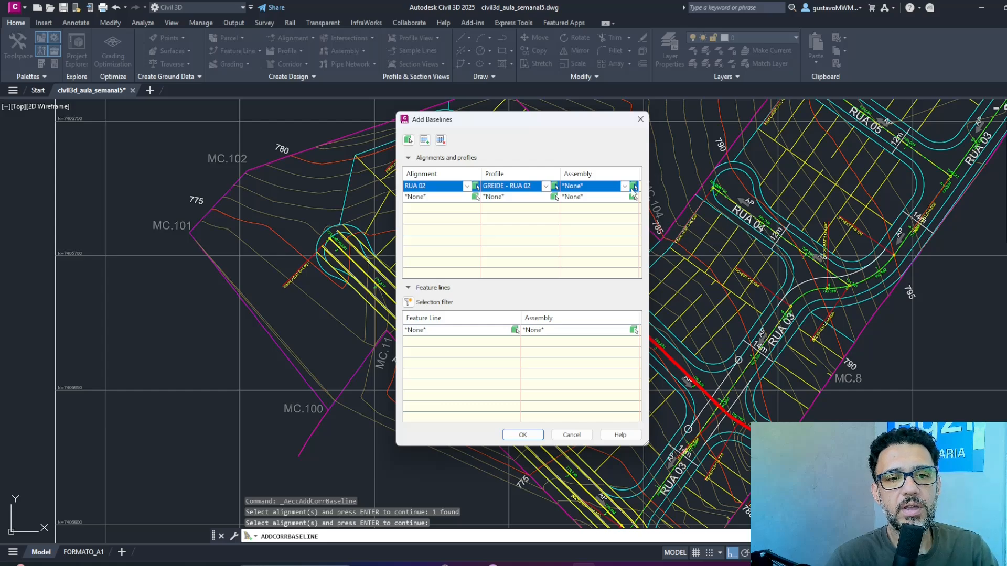
left_click(626, 187)
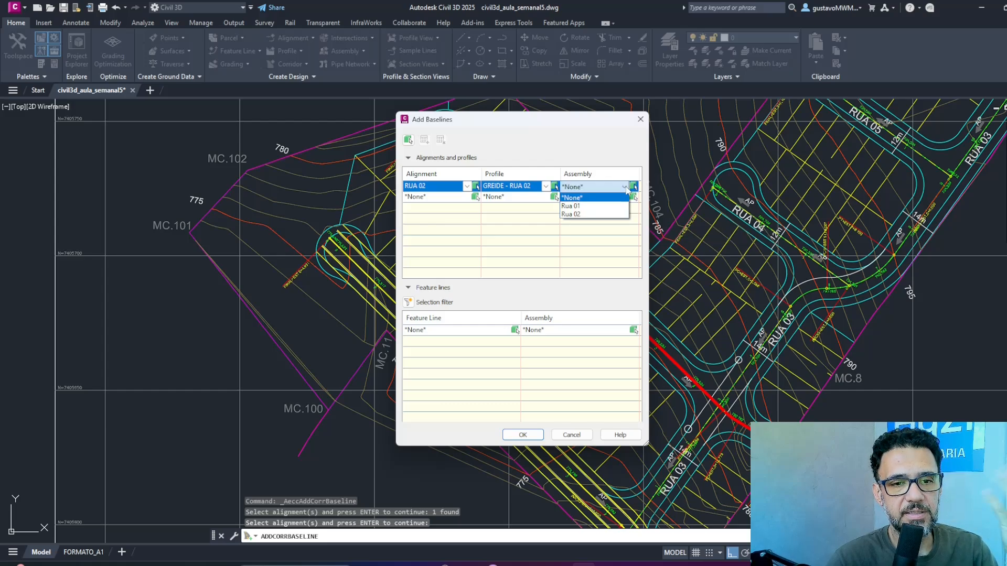
left_click(598, 215)
left_click(523, 435)
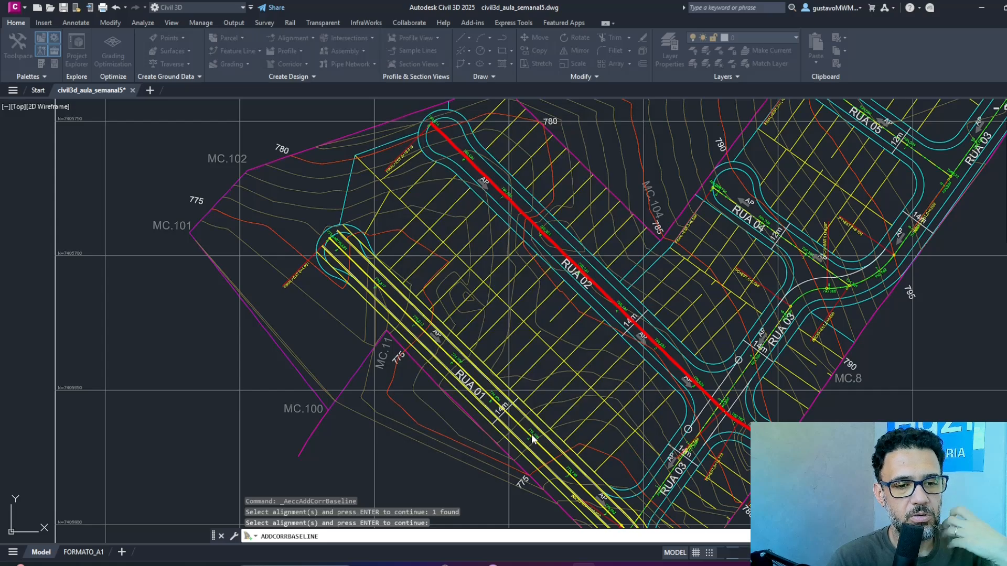
key("Return")
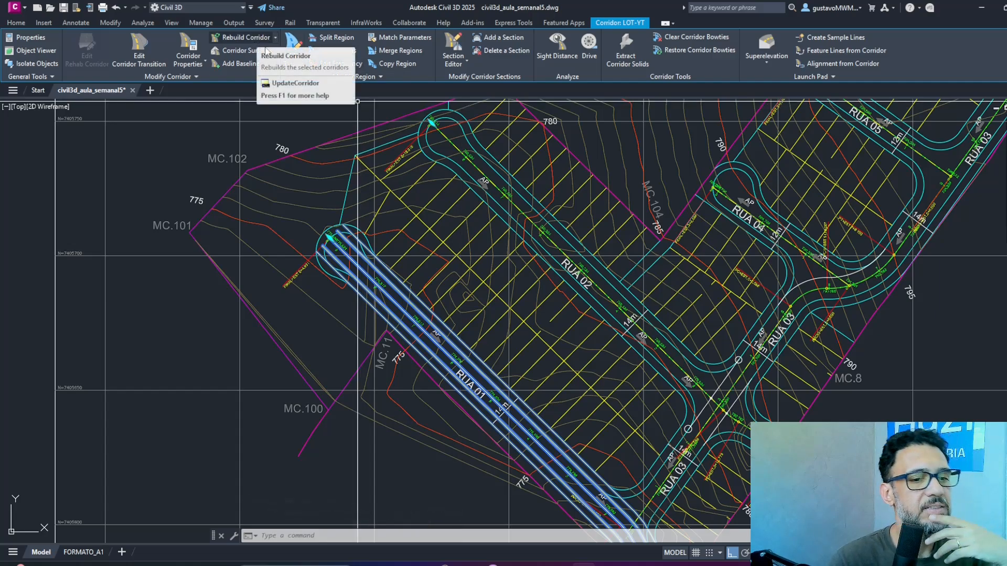
Rebuild the LOT-YT corridor to include the Rua 02 baseline, and clear the selection.
left_click(255, 38)
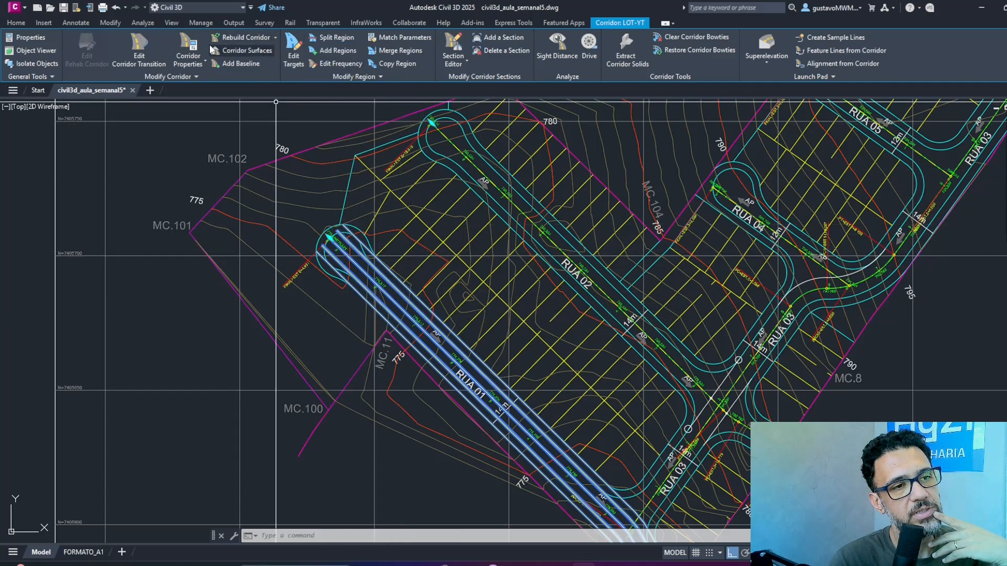
left_click(241, 38)
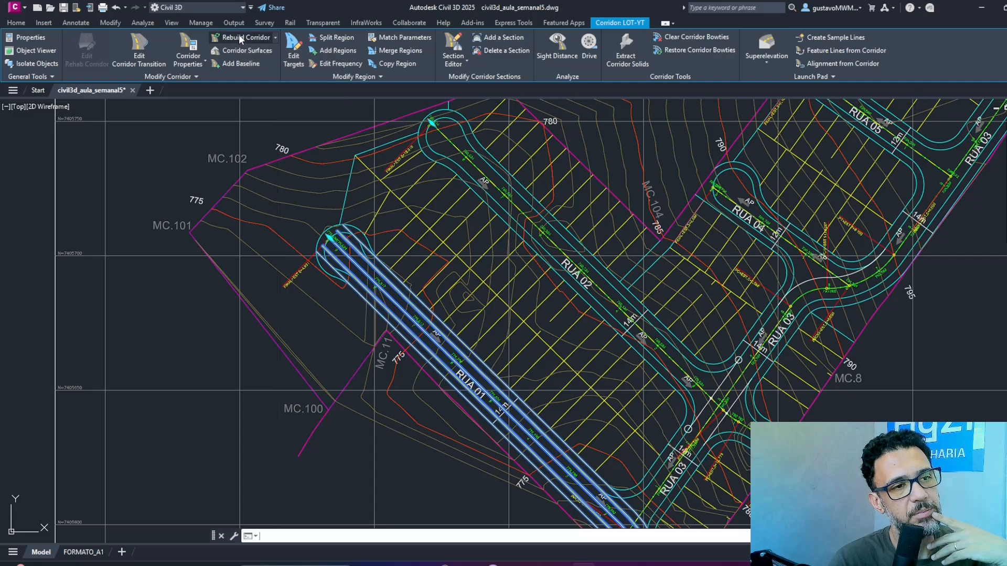
key("Escape")
key("Escape")
key("Escape")
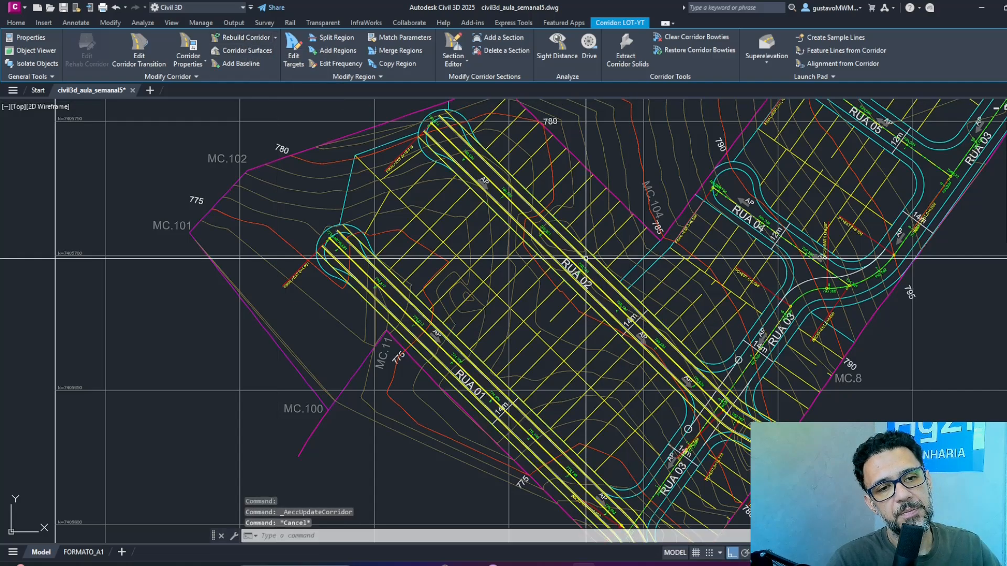
Examine the LOT-YT corridor in plan where Rua 02 crosses Rua 03, and the remaining streets up to Rua 06.
middle_click_drag(694, 391, 615, 250)
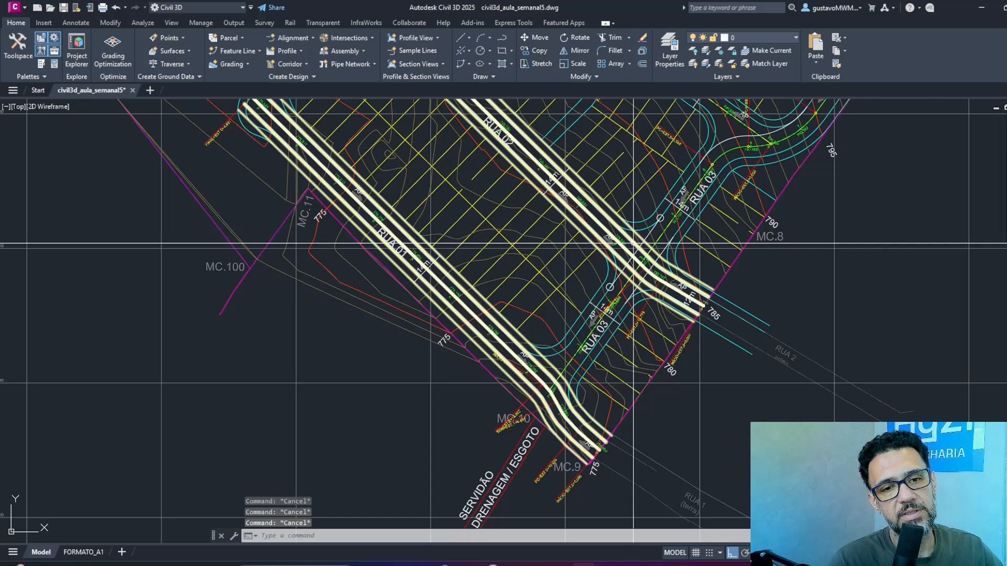
left_click(621, 310)
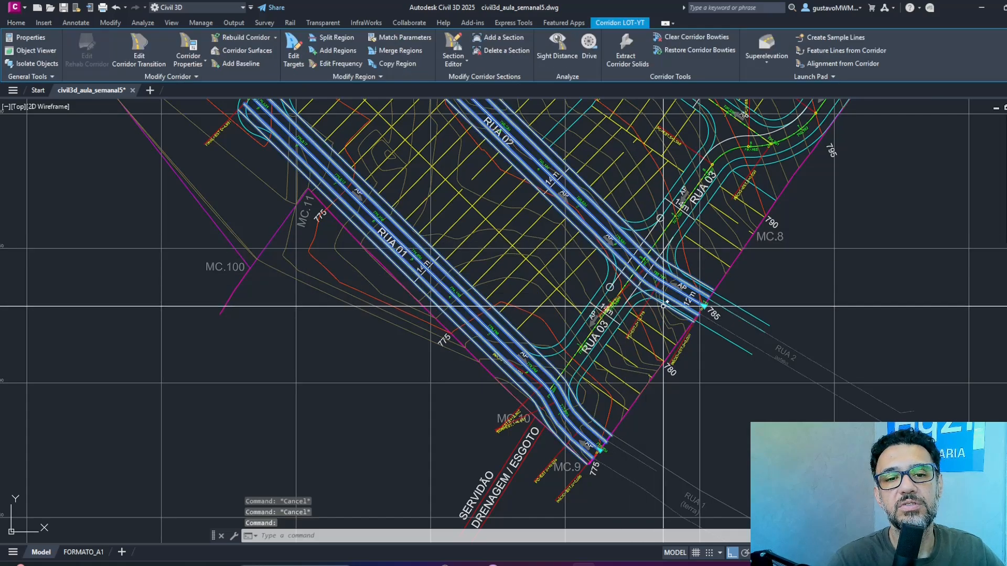
middle_click_drag(716, 281, 521, 437)
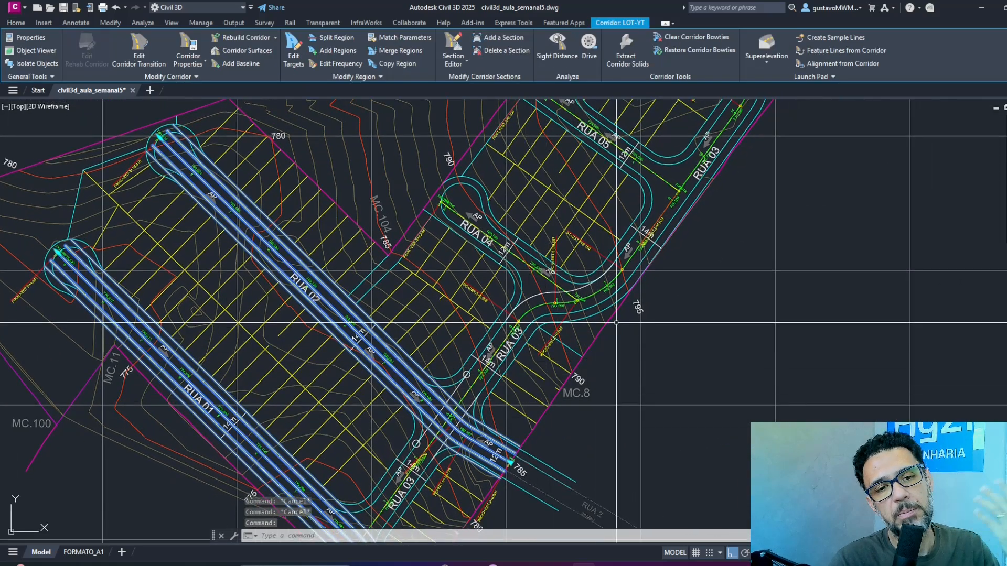
scroll(620, 321, "down", 4)
scroll(611, 212, "up", 5)
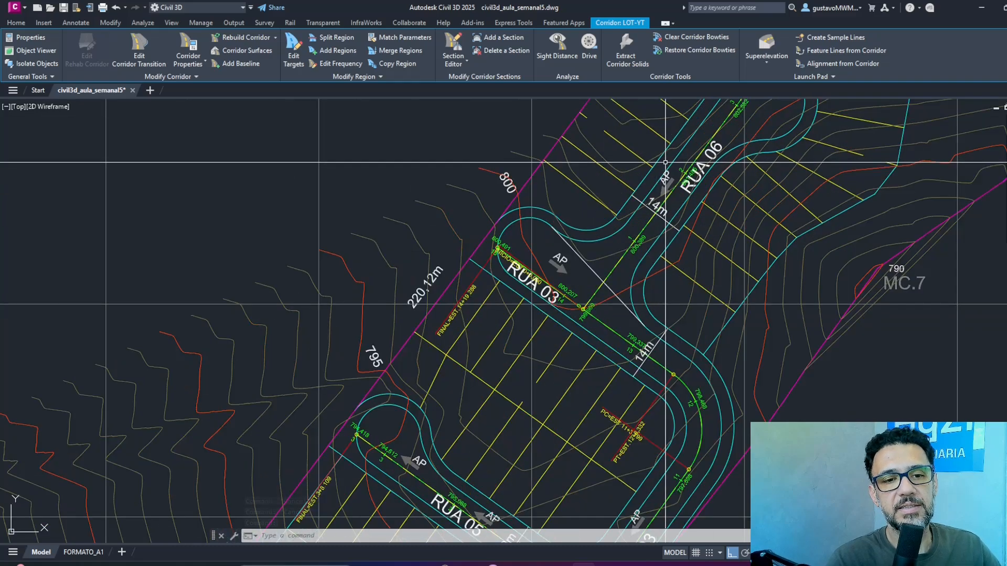
Copy the RUA 01 and RUA 02 assemblies together with their text labels to a second column beside the originals.
scroll(660, 177, "down", 3)
middle_click_drag(571, 343, 712, 221)
key("Escape")
key("Escape")
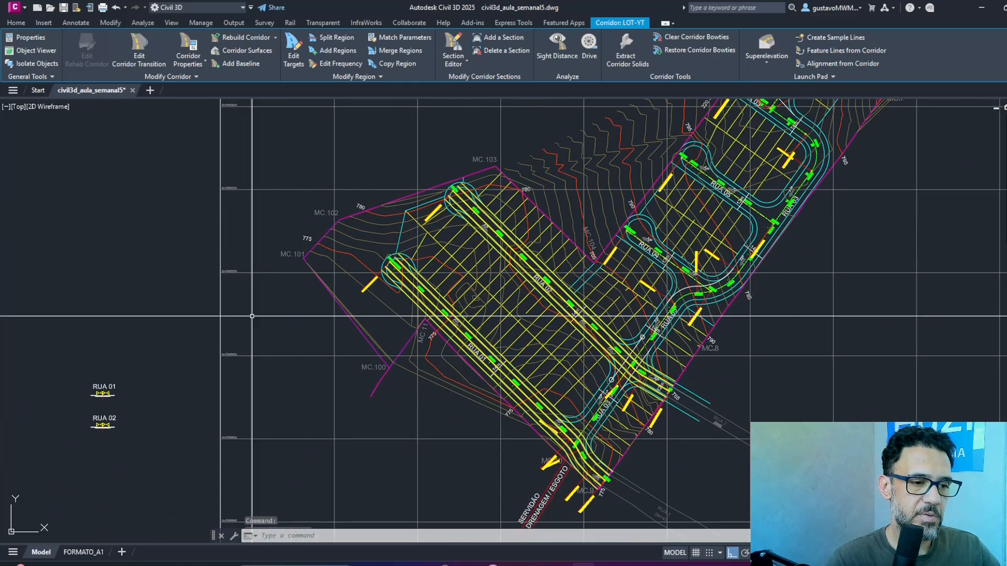
type("co")
key("Return")
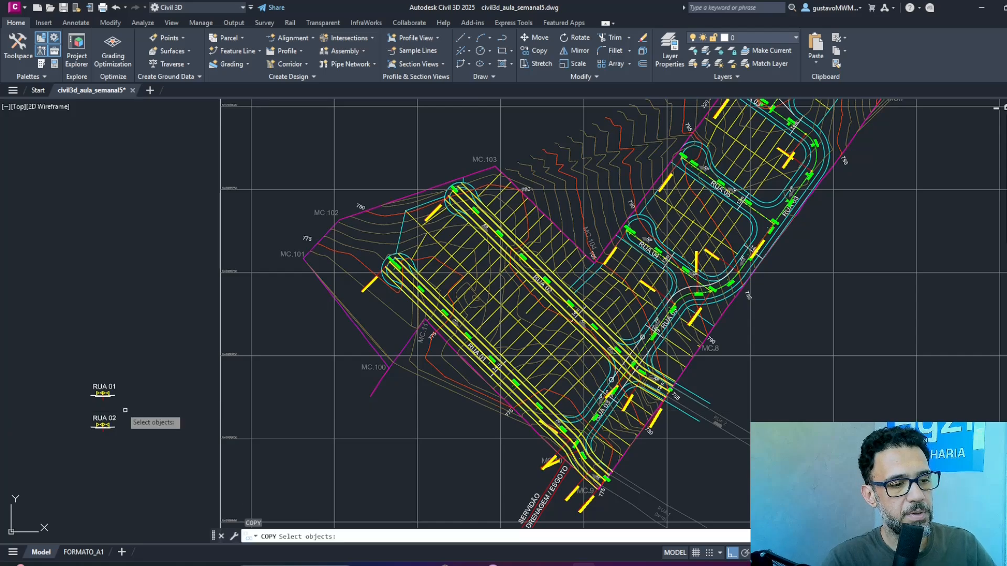
left_click(131, 353)
left_click(53, 484)
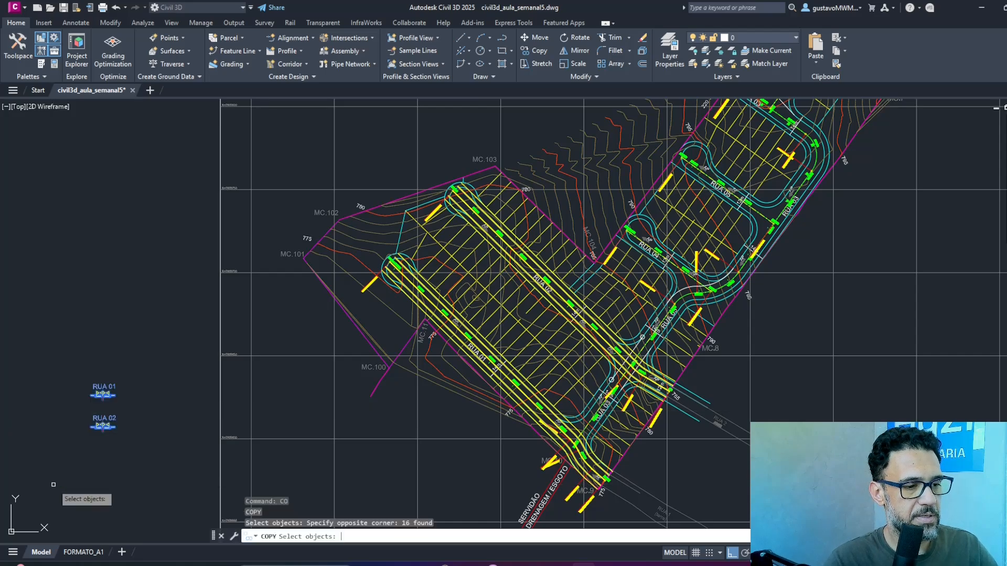
key("Return")
left_click(97, 444)
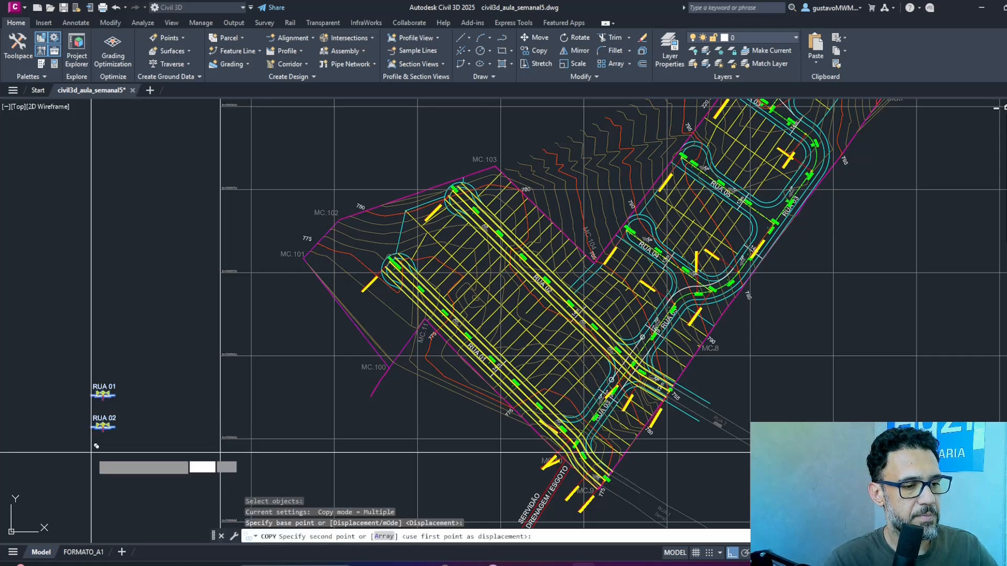
left_click(125, 451)
key("Return")
Change the text label above the copied RUA 01 assembly to RUA 03.
scroll(126, 404, "up", 2)
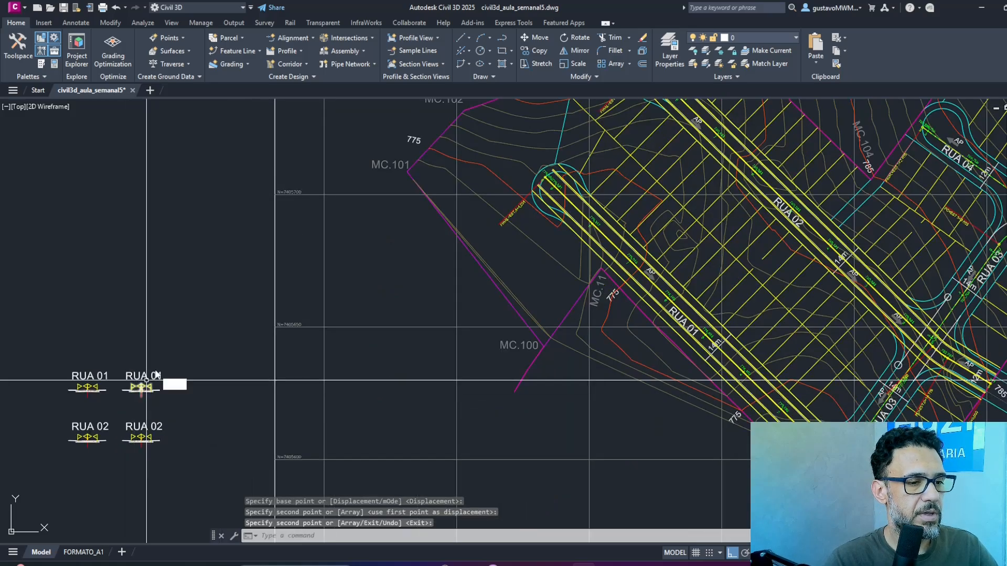
type("ed")
key("Return")
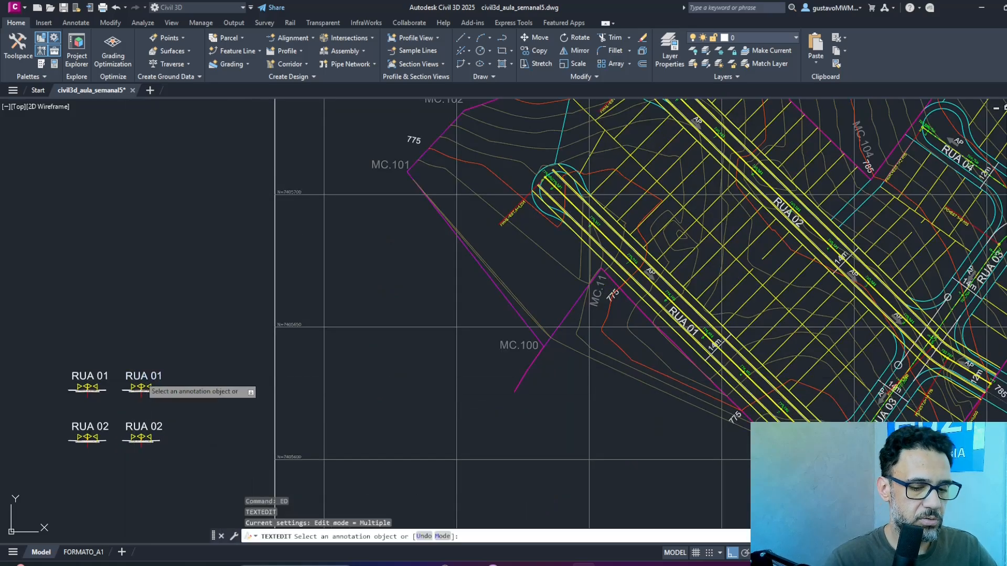
left_click(142, 379)
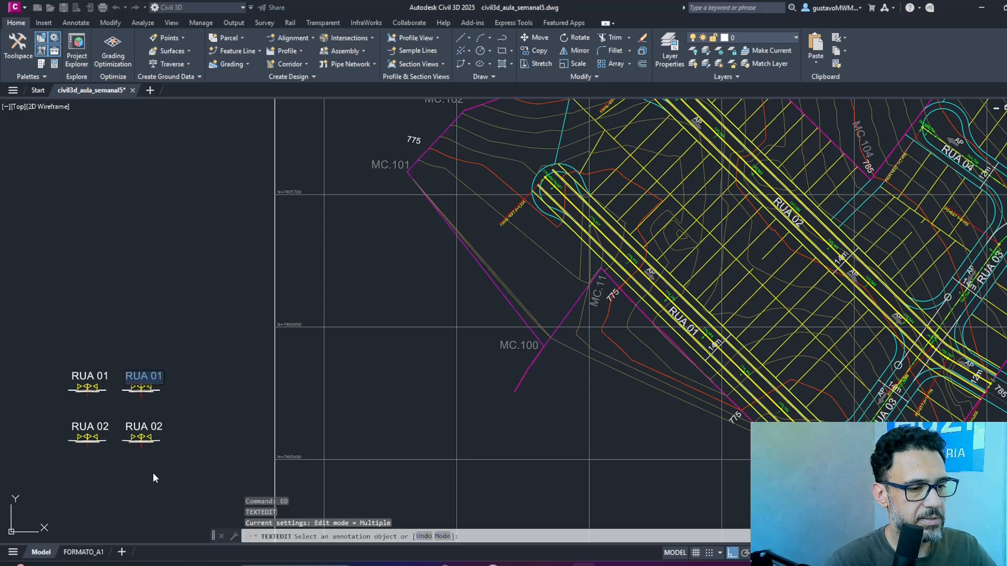
key("Return")
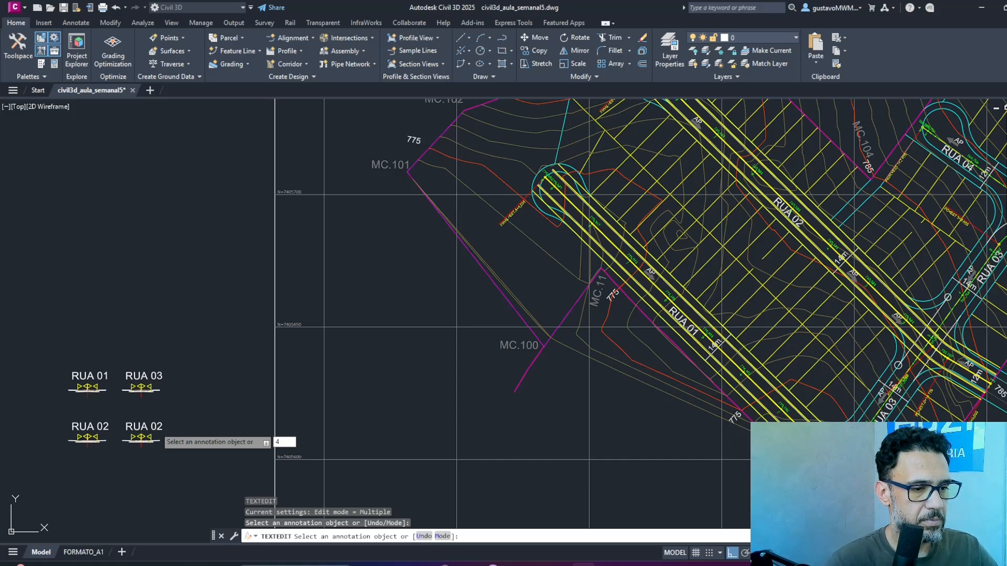
Change the text label above the copied RUA 02 assembly to RUA 04, and save the drawing.
left_click(156, 426)
left_click(164, 424)
key("BackSpace")
type("4")
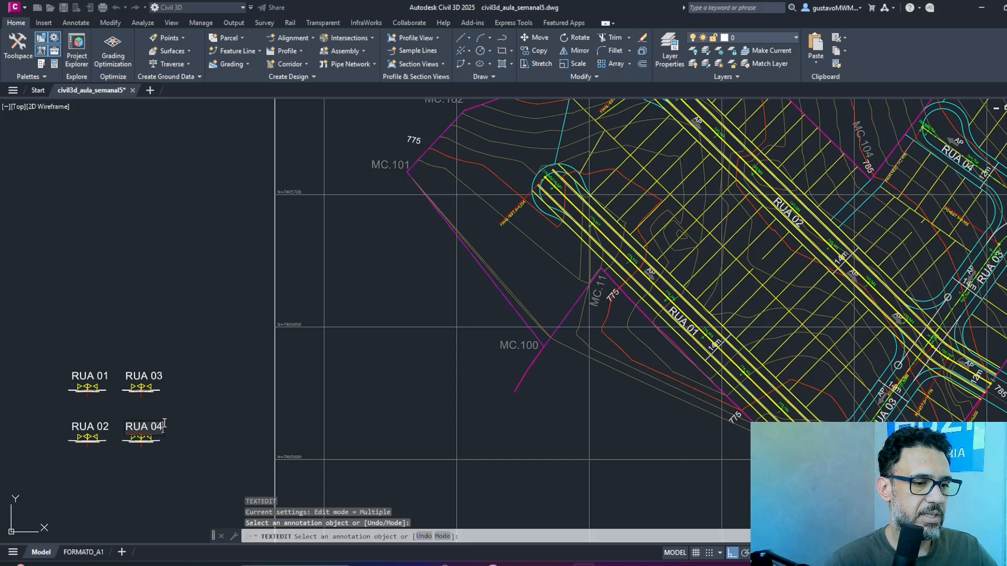
left_click(210, 392)
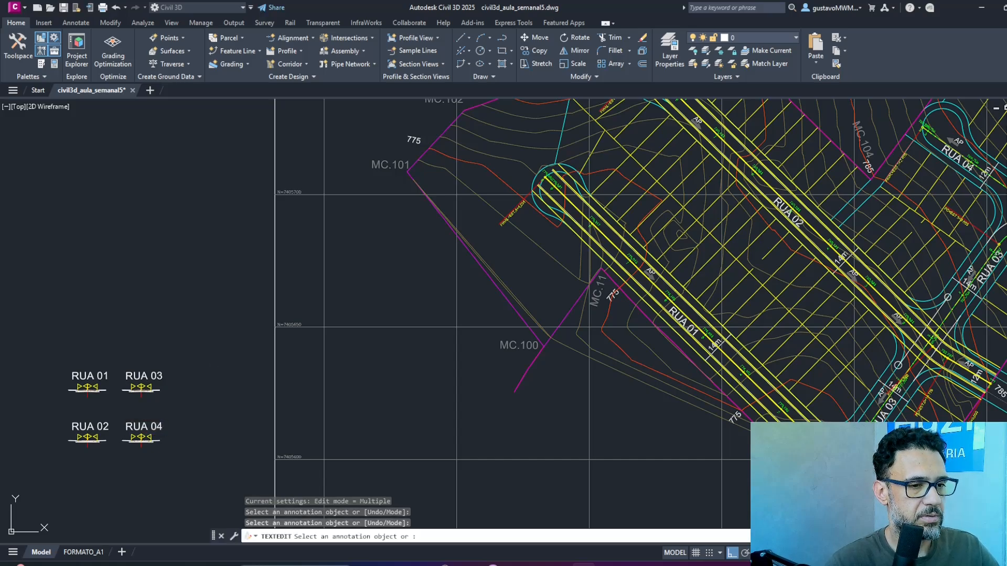
key("Return")
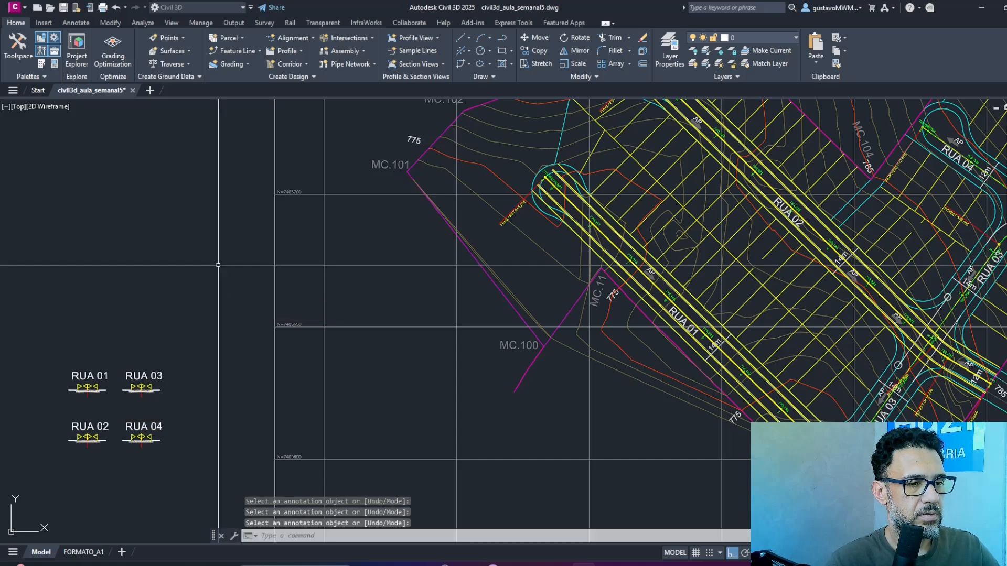
left_click(63, 8)
left_click(63, 8)
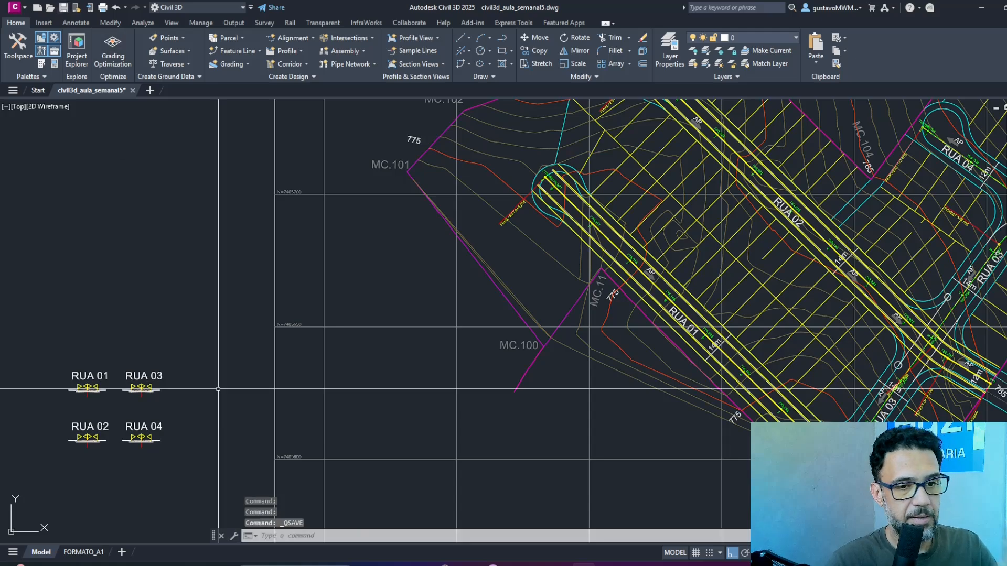
Rename the assembly object under the RUA 03 label as Rua 03 in its properties, and clear the selection.
key("ctrl+1")
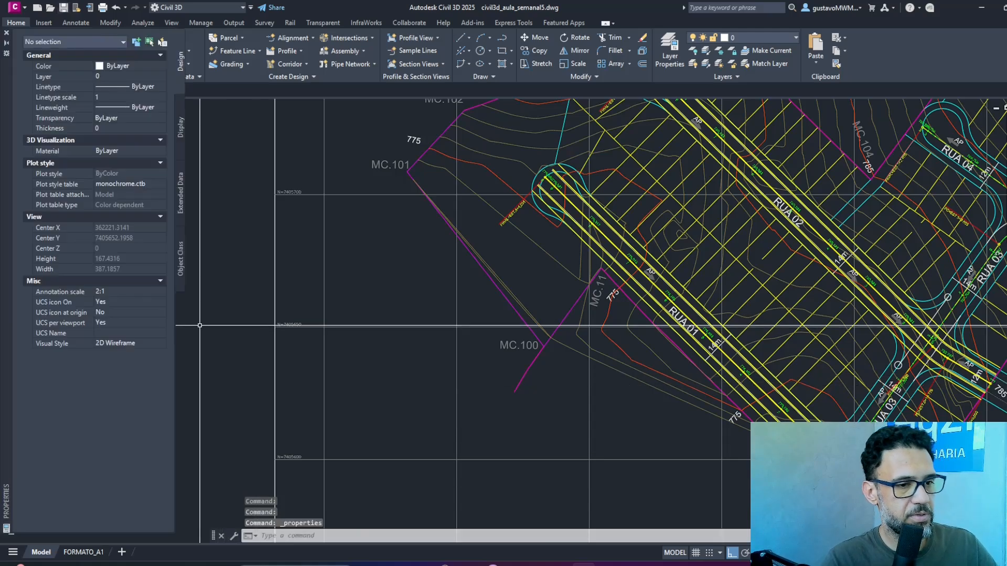
middle_click_drag(285, 328, 505, 247)
scroll(362, 314, "up", 6)
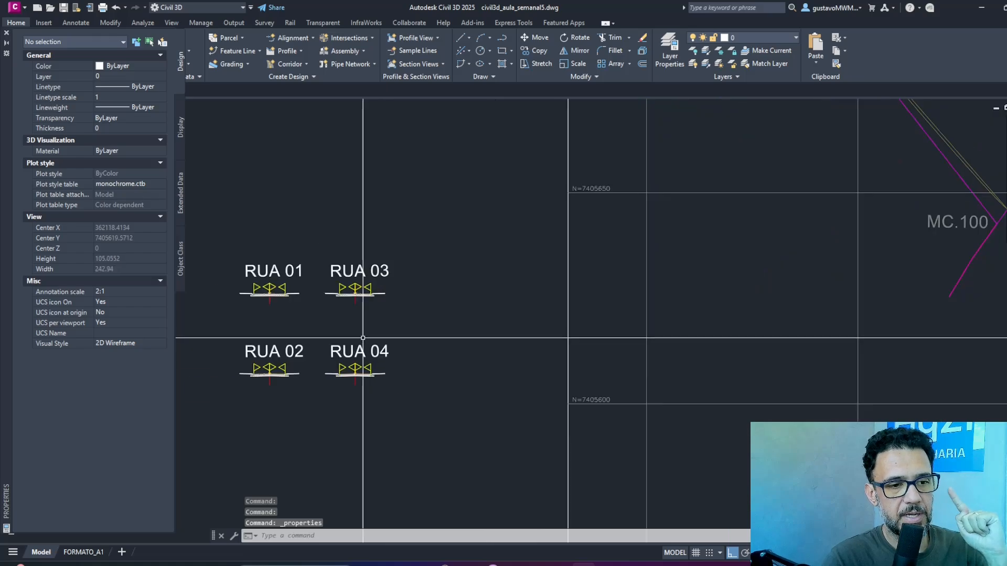
left_click(347, 292)
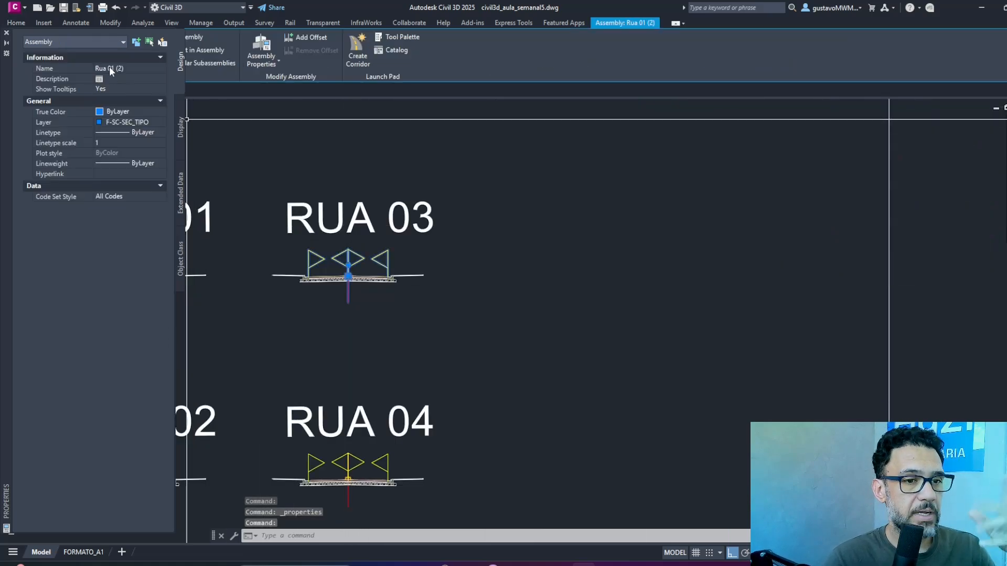
left_click(113, 69)
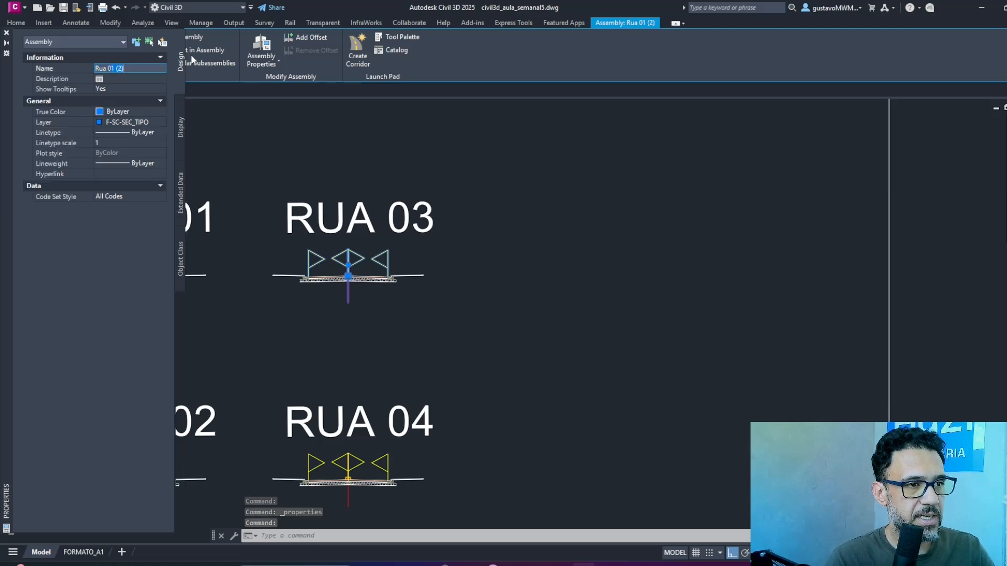
type("Rua 03")
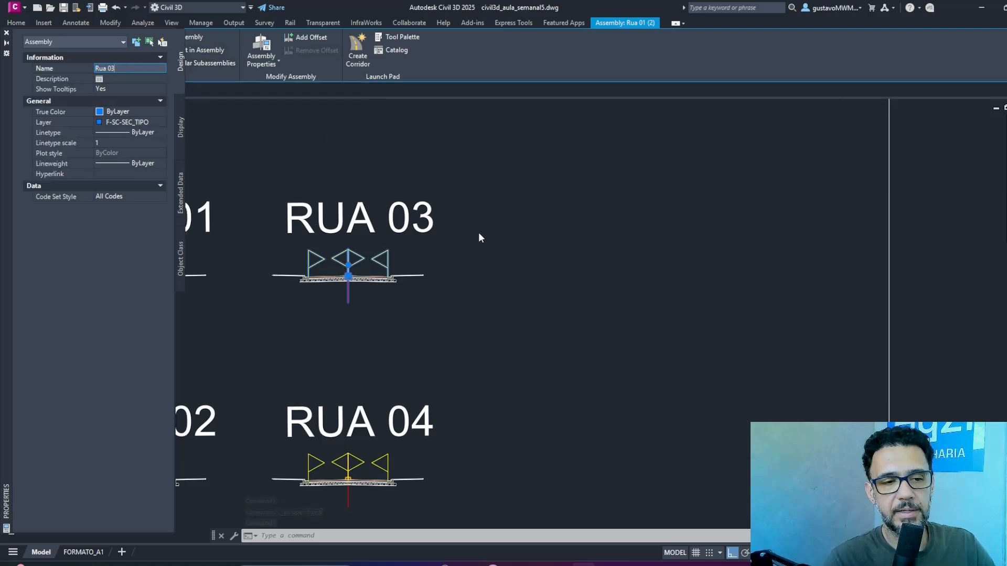
key("Return")
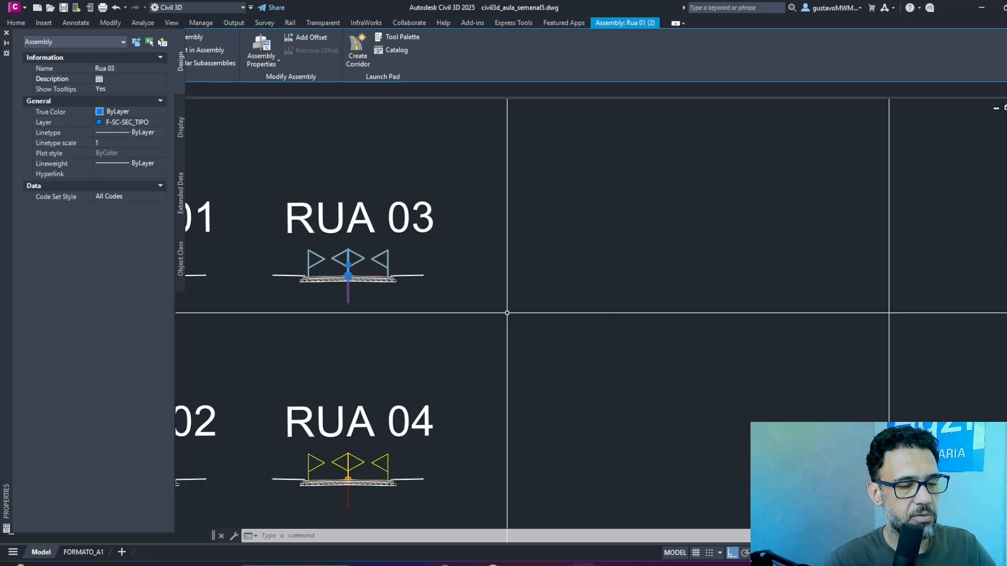
key("Escape")
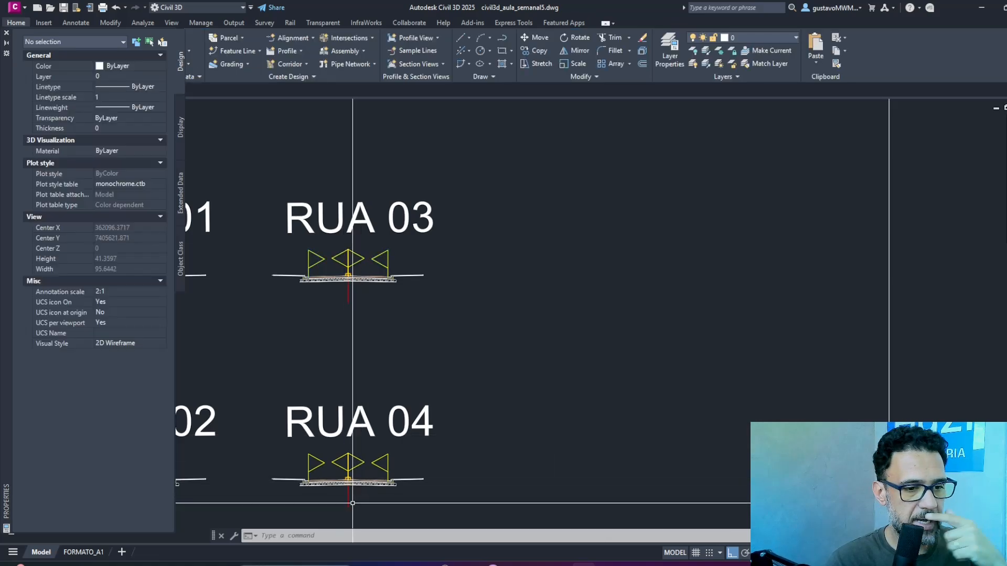
Rename the assembly object under the RUA 04 label as Rua 04 in its properties, and save the drawing.
left_click(348, 496)
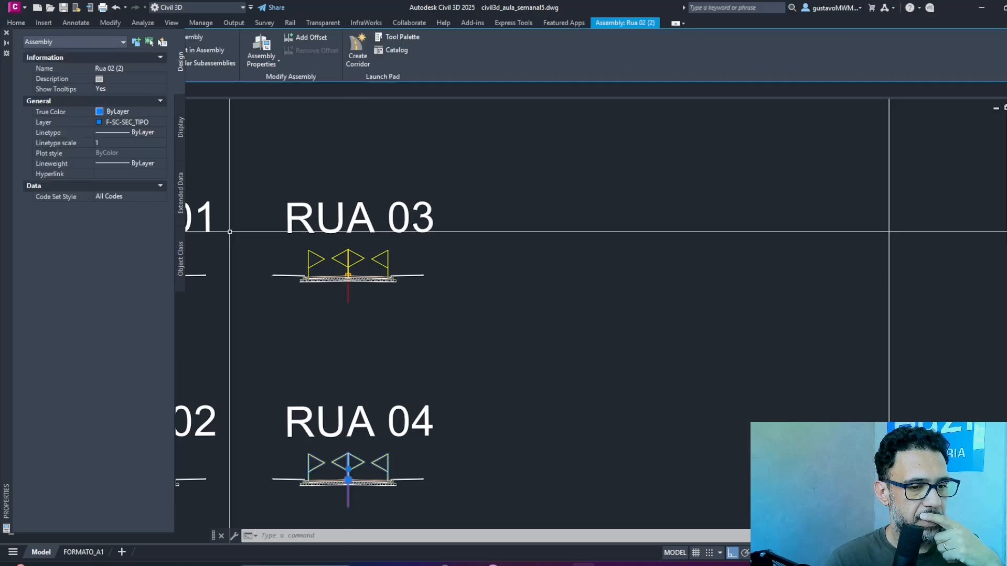
left_click(115, 68)
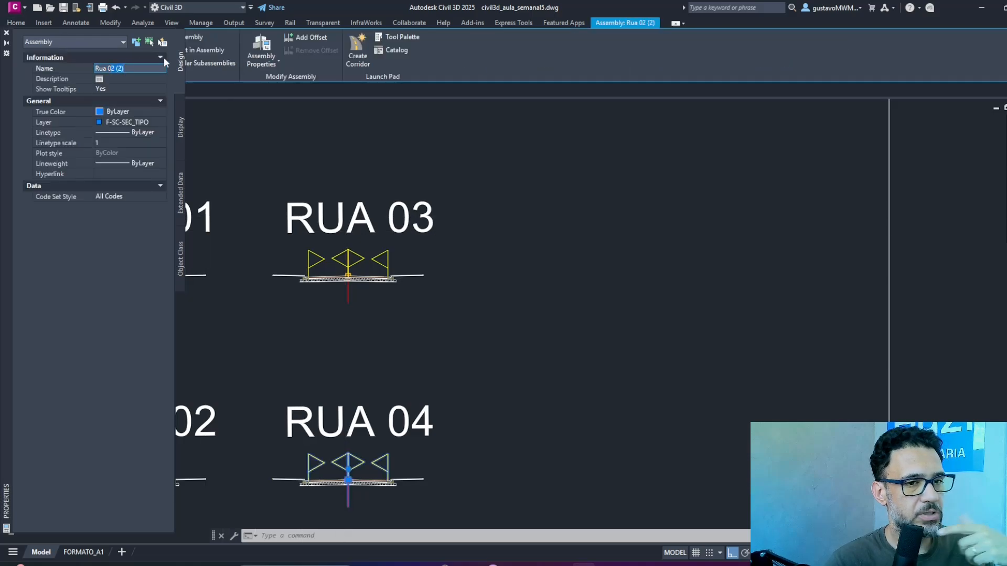
type("Rua 04")
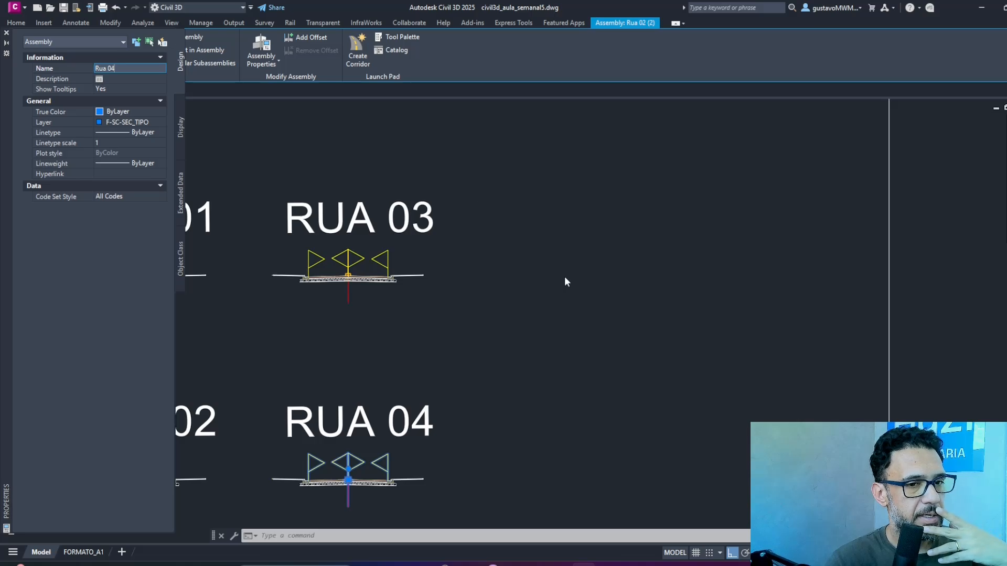
scroll(598, 202, "down", 4)
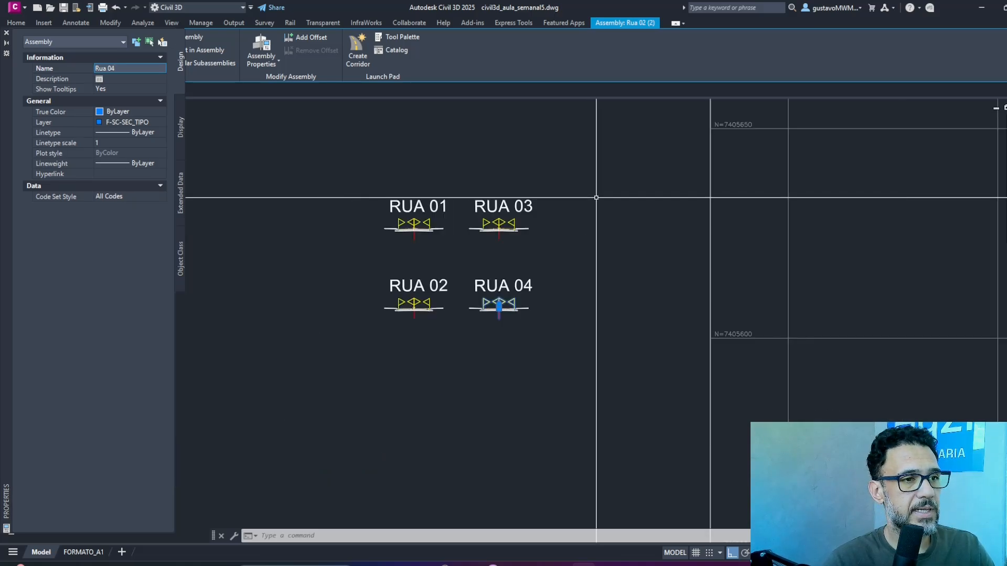
middle_click_drag(621, 216, 603, 280)
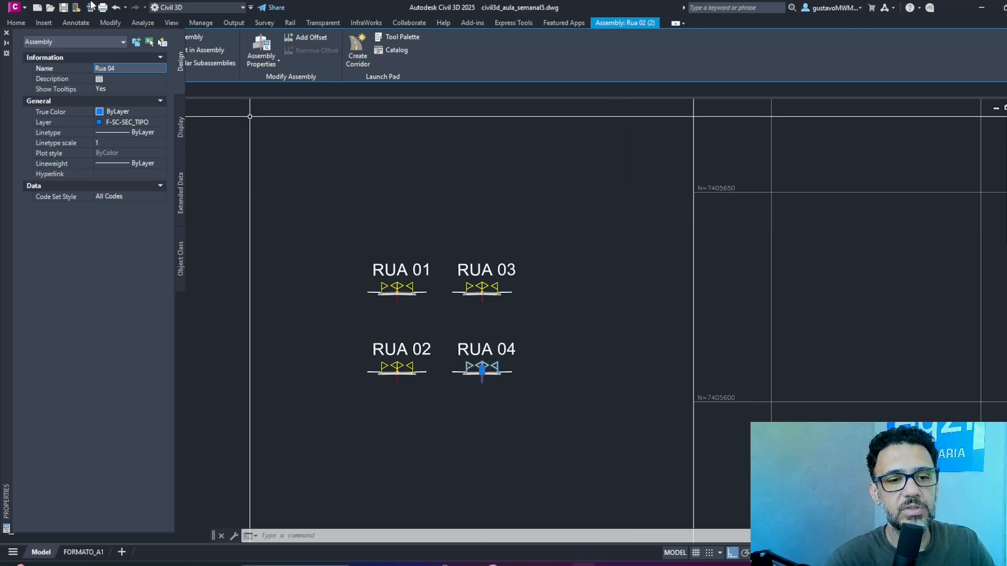
left_click(7, 33)
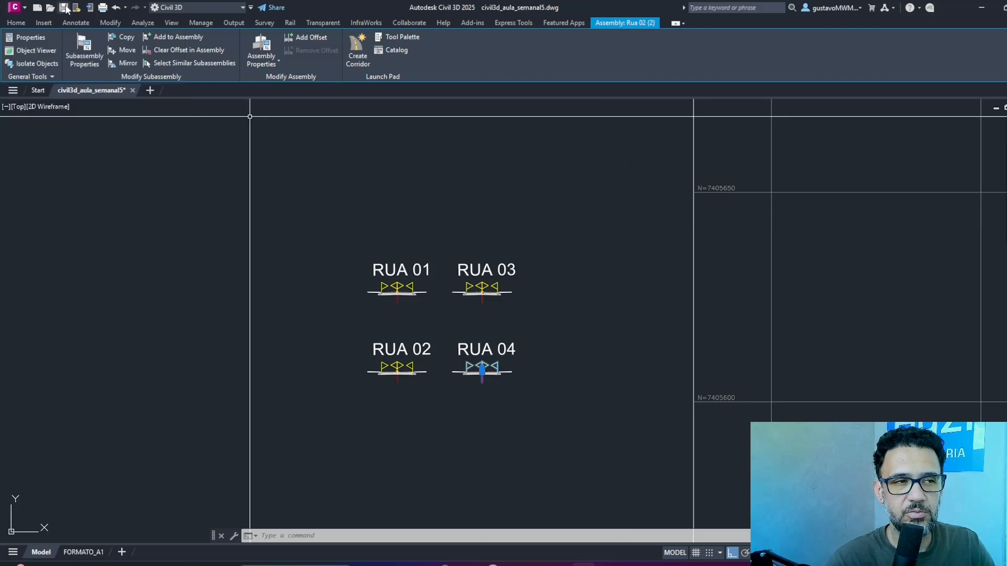
left_click(67, 9)
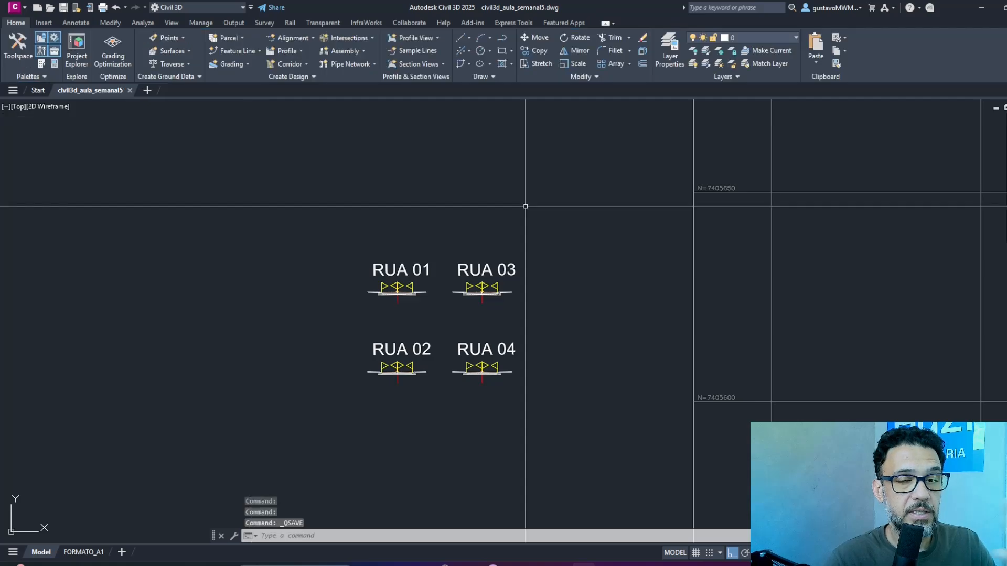
Start a new baseline in the LOT-YT corridor using the RUA 03 alignment and the GRADE-RUA 3 profile.
scroll(530, 213, "down", 3)
middle_click_drag(504, 257, 245, 314)
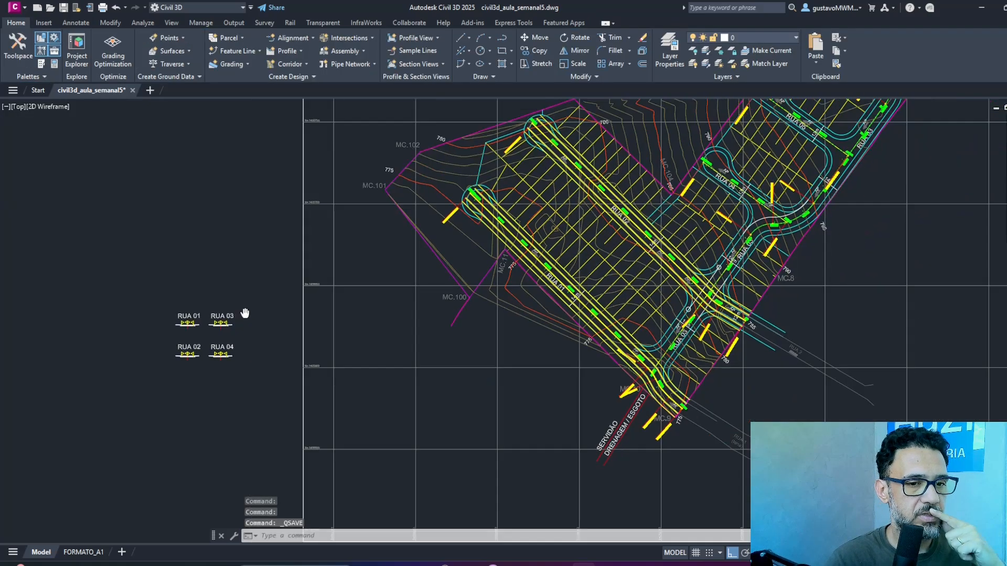
middle_click_drag(682, 245, 508, 346)
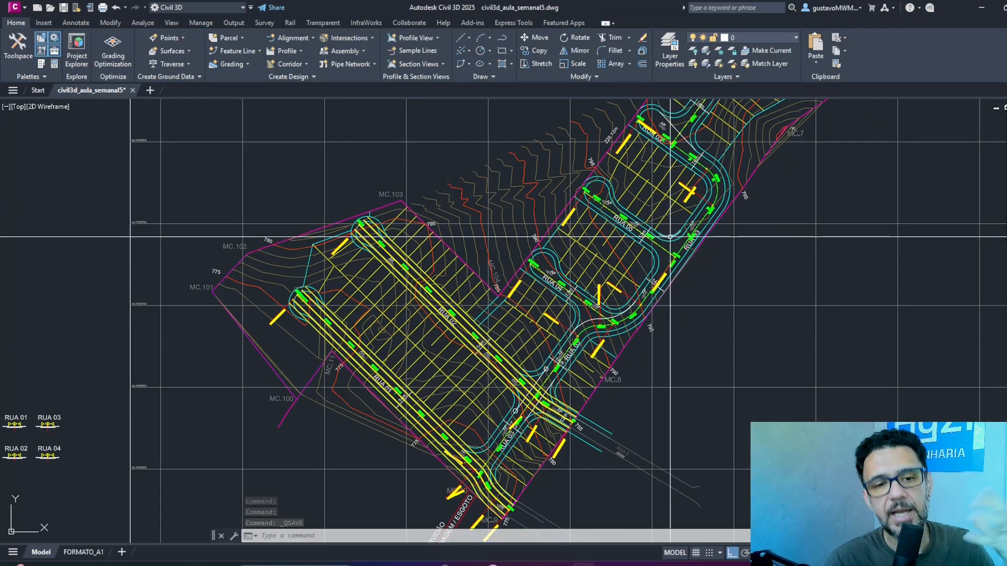
middle_click_drag(669, 237, 660, 260)
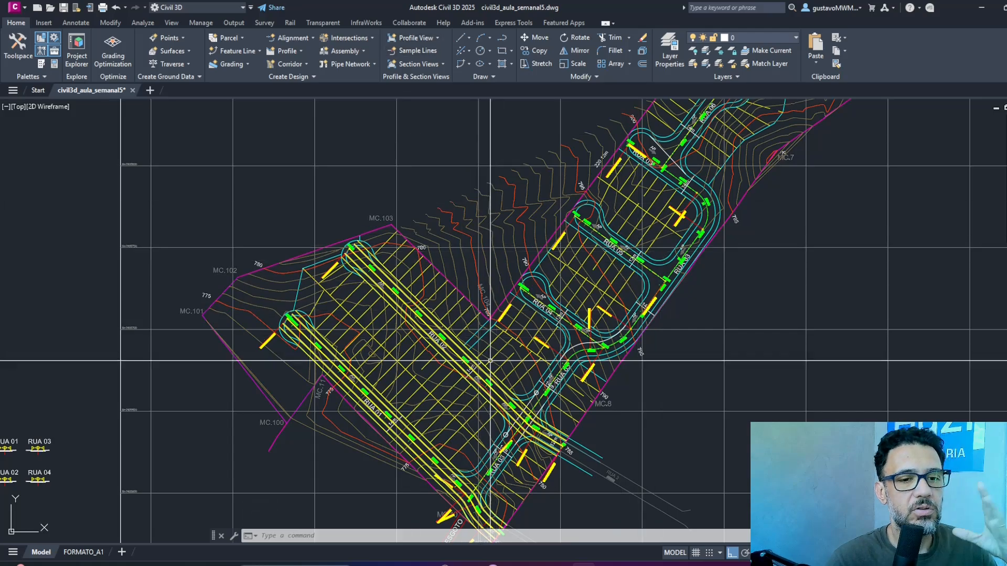
left_click(522, 406)
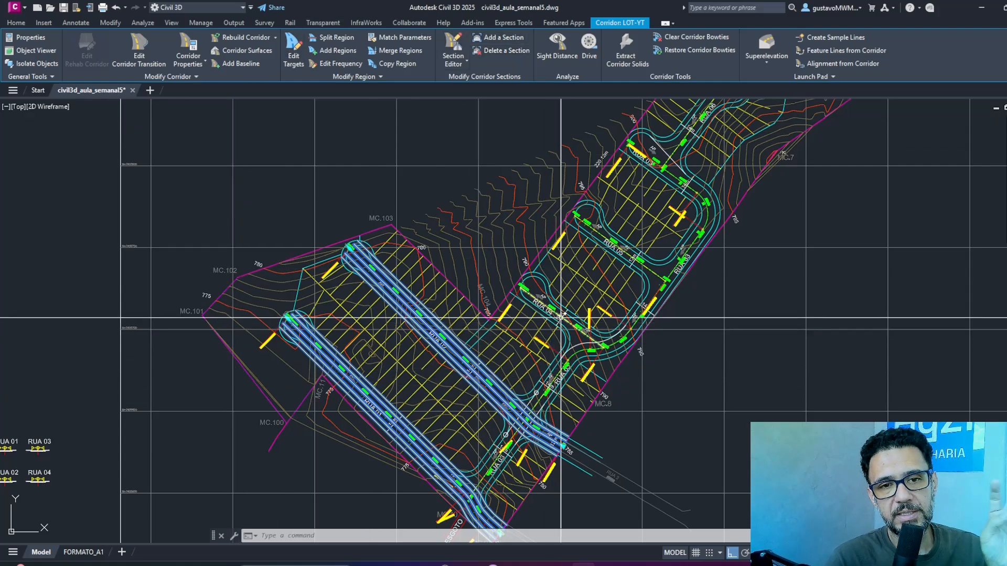
mouse_move(636, 208)
middle_mouse_down()
mouse_move(602, 267)
mouse_move(647, 151)
middle_mouse_up()
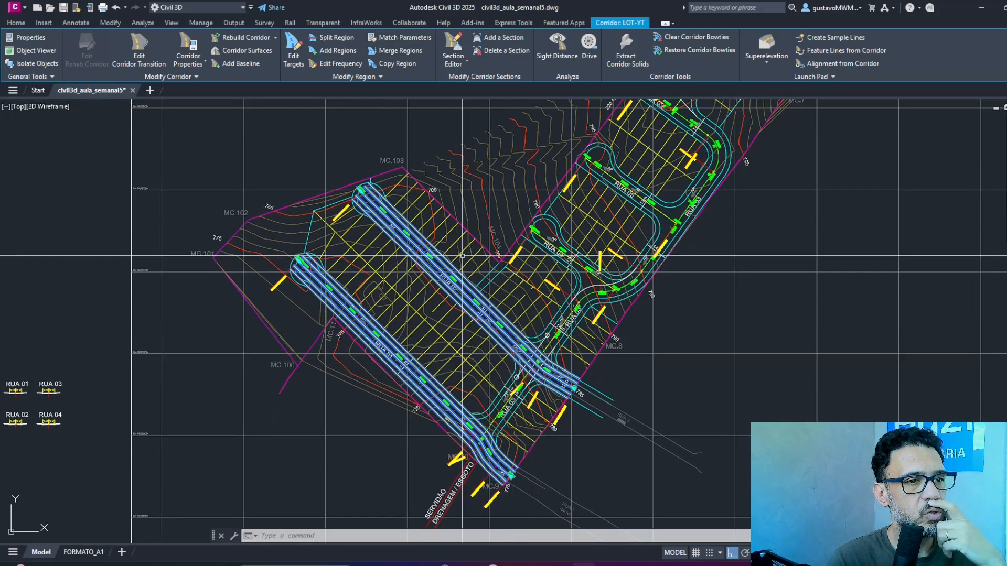
left_click(231, 63)
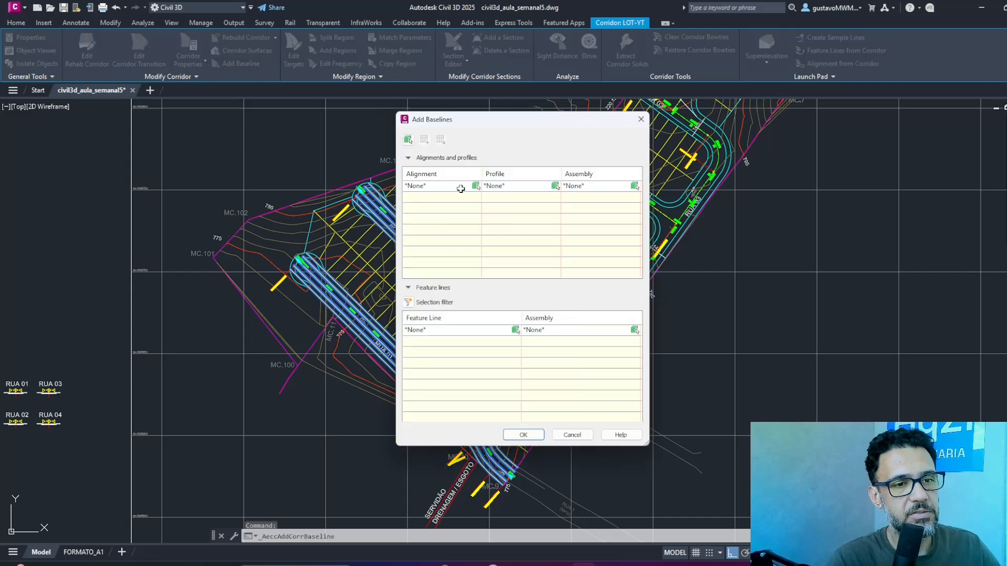
left_click(475, 186)
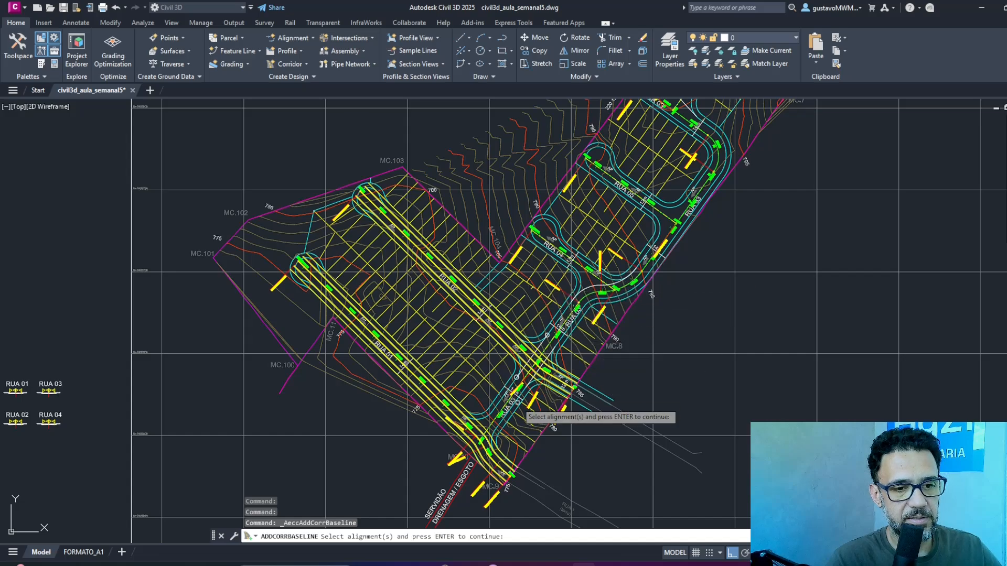
scroll(515, 402, "up", 4)
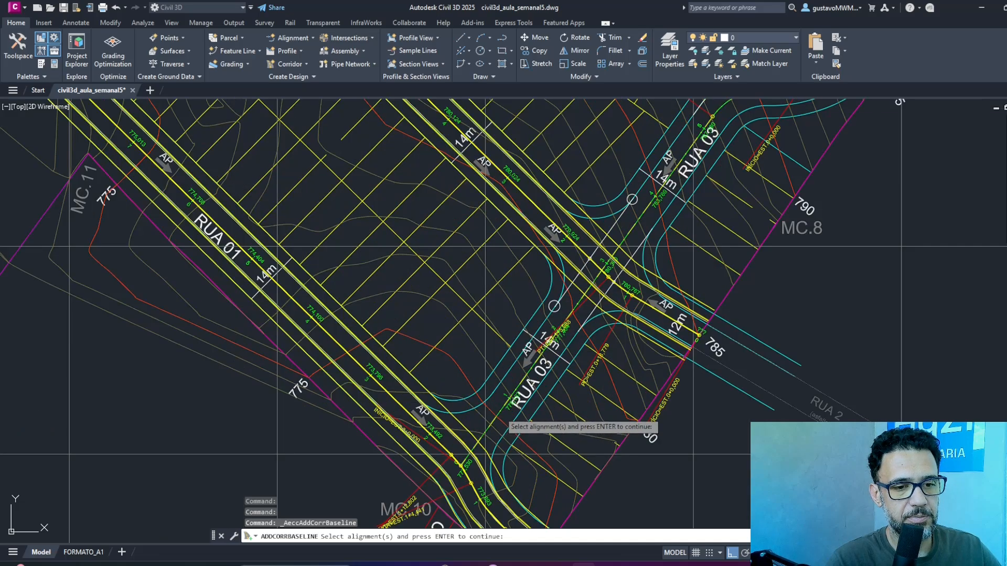
left_click(512, 392)
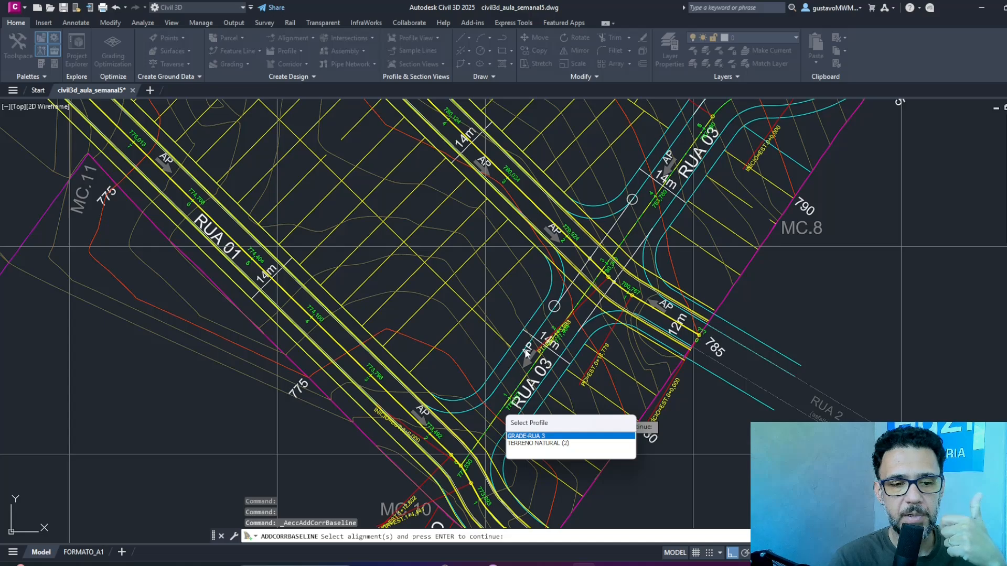
left_click(572, 436)
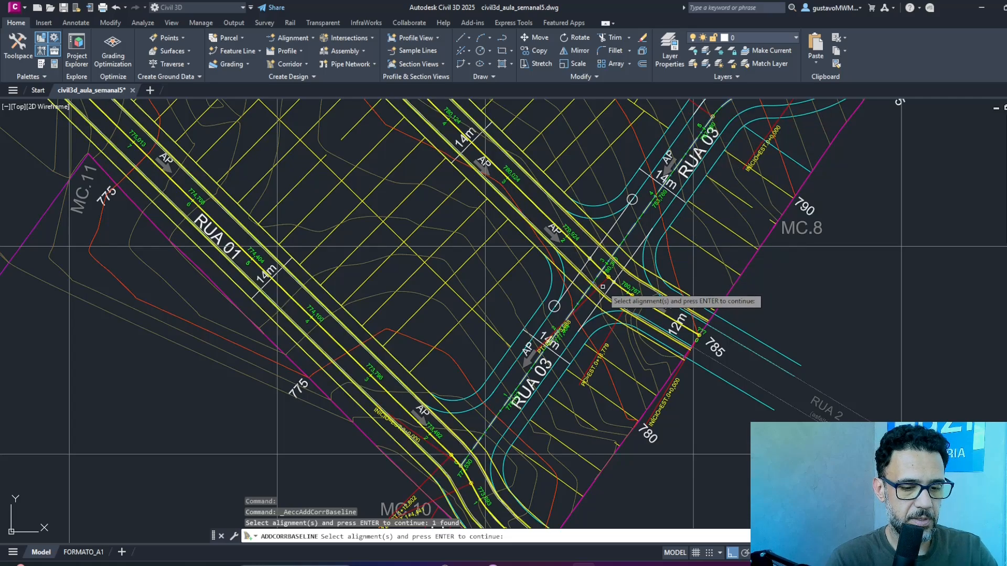
key("Return")
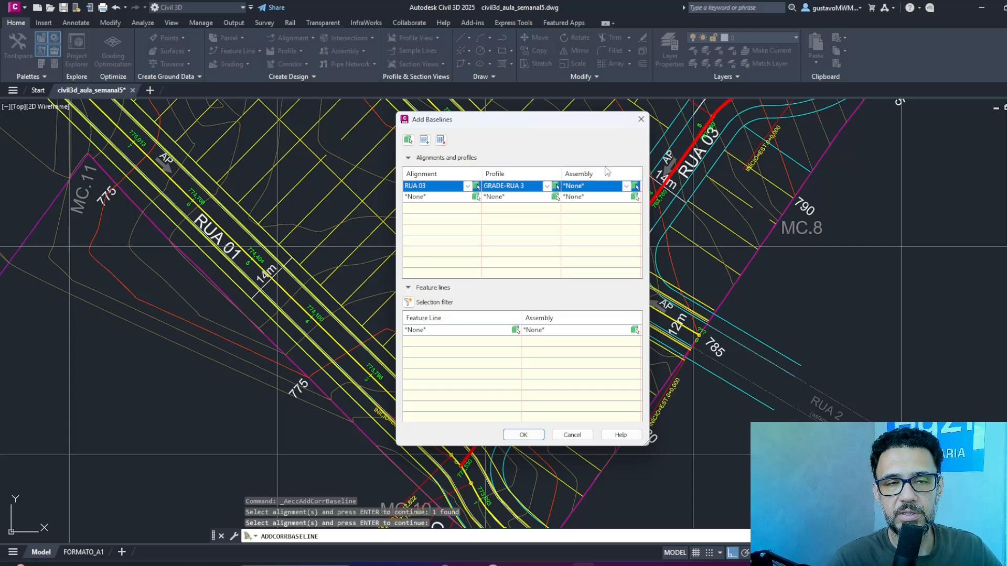
Assign the Rua 03 assembly to the RUA 03 baseline and add the baseline to the corridor.
left_click(626, 186)
left_click(577, 222)
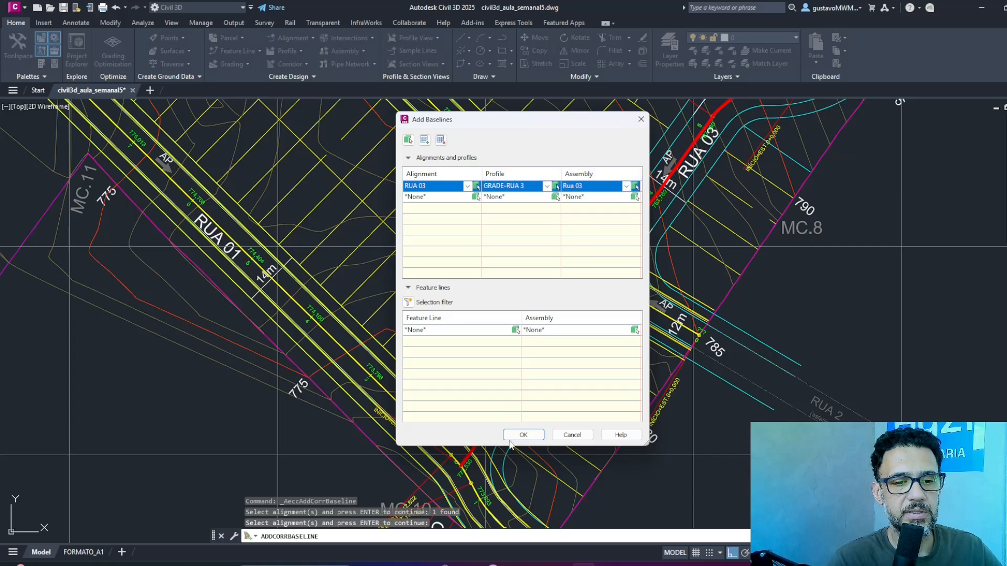
left_click(530, 435)
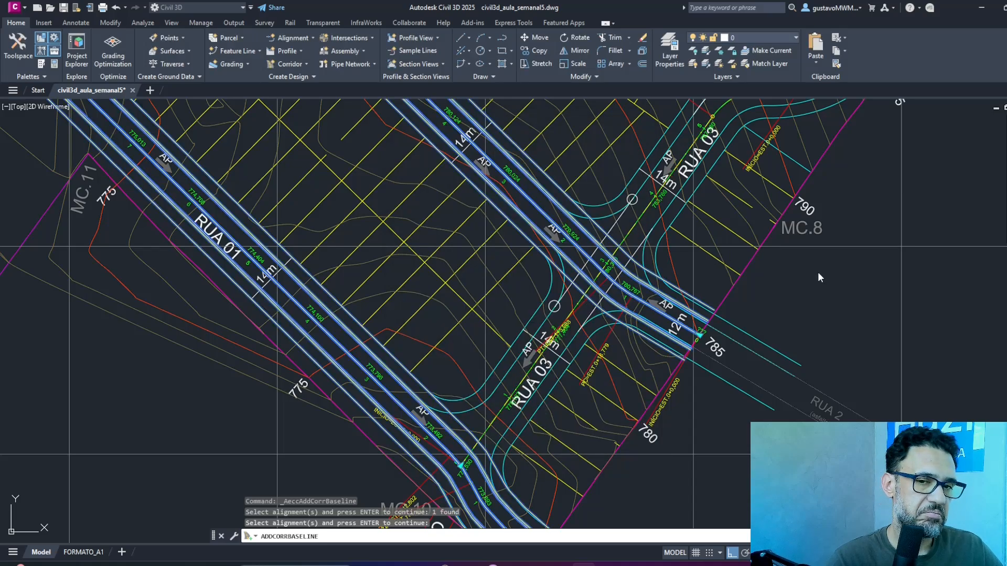
left_click(821, 286)
left_click(837, 271)
Start another baseline in the LOT-YT corridor using the RUA 04 alignment and the GRADE - RUA 4 profile.
mouse_move(841, 259)
middle_mouse_down()
mouse_move(611, 467)
mouse_move(594, 530)
middle_mouse_up()
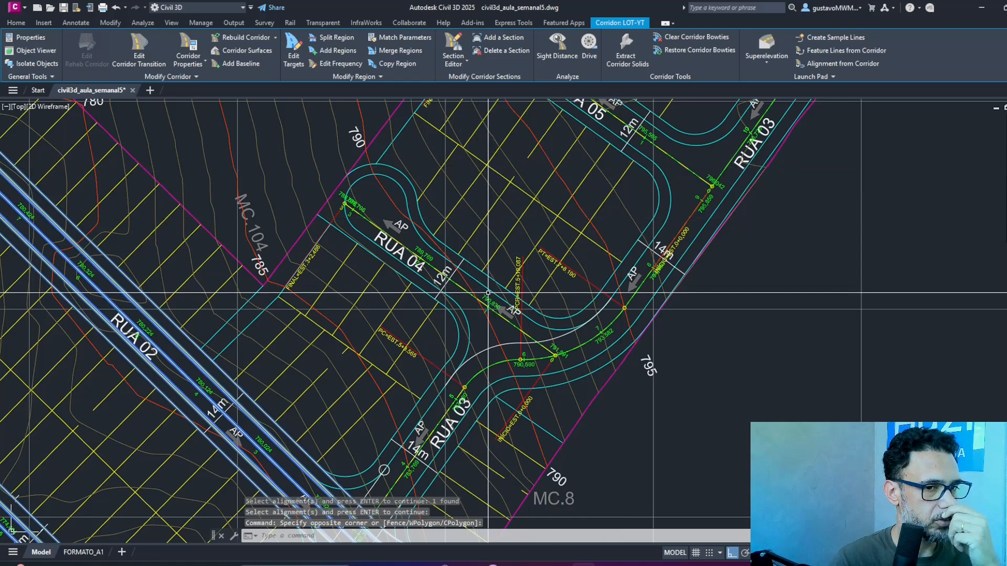
scroll(443, 262, "up", 4)
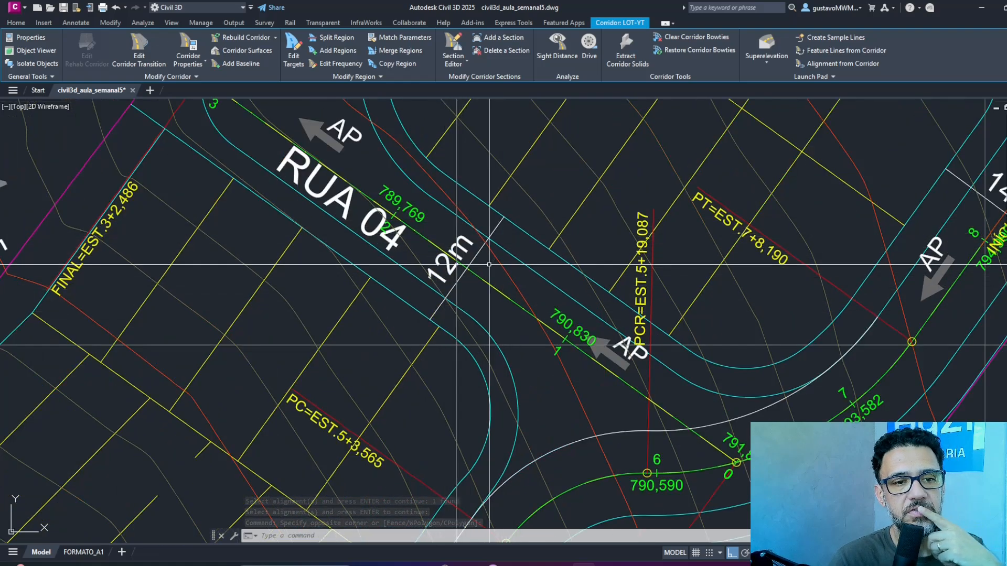
scroll(486, 267, "down", 4)
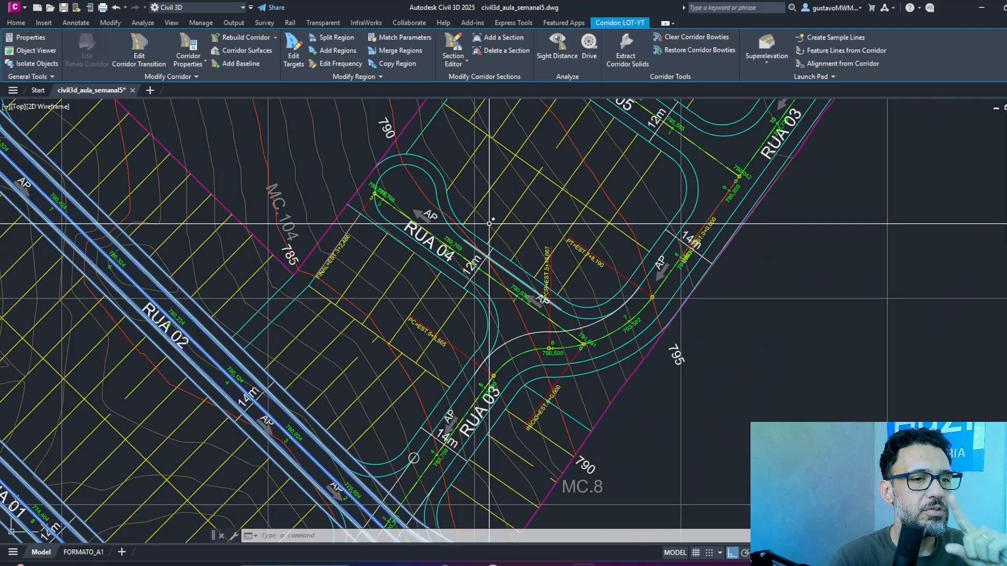
left_click(237, 61)
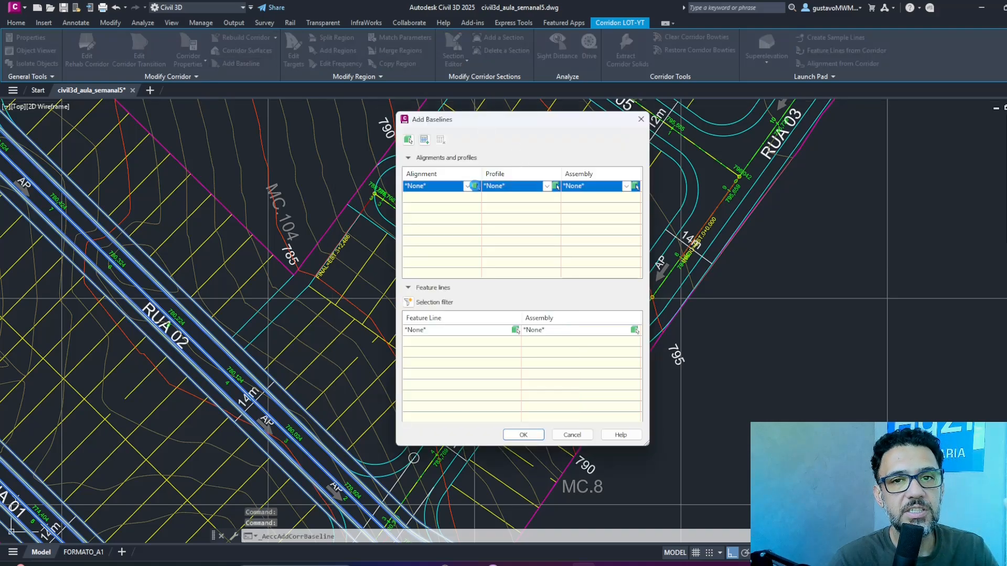
left_click(475, 186)
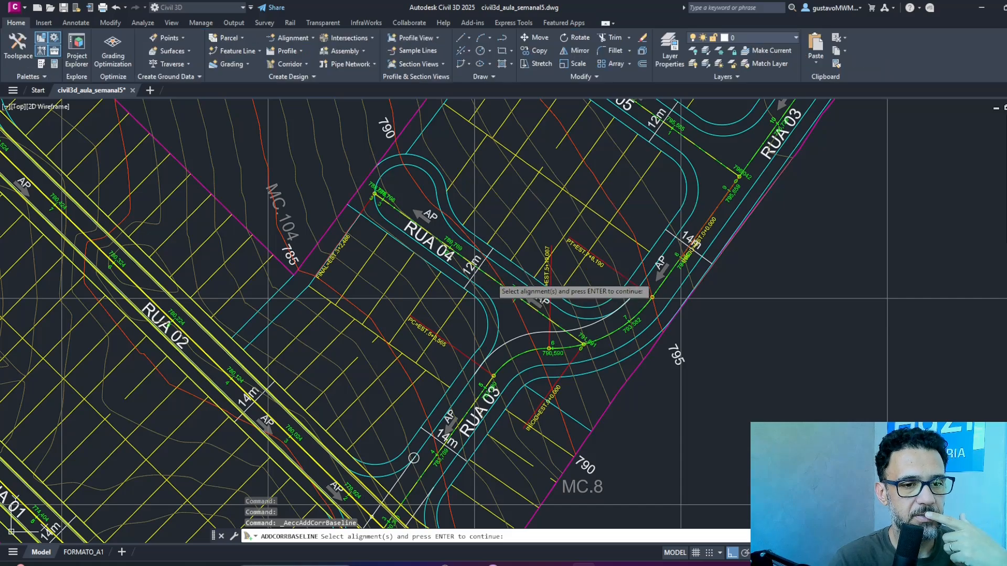
left_click(491, 263)
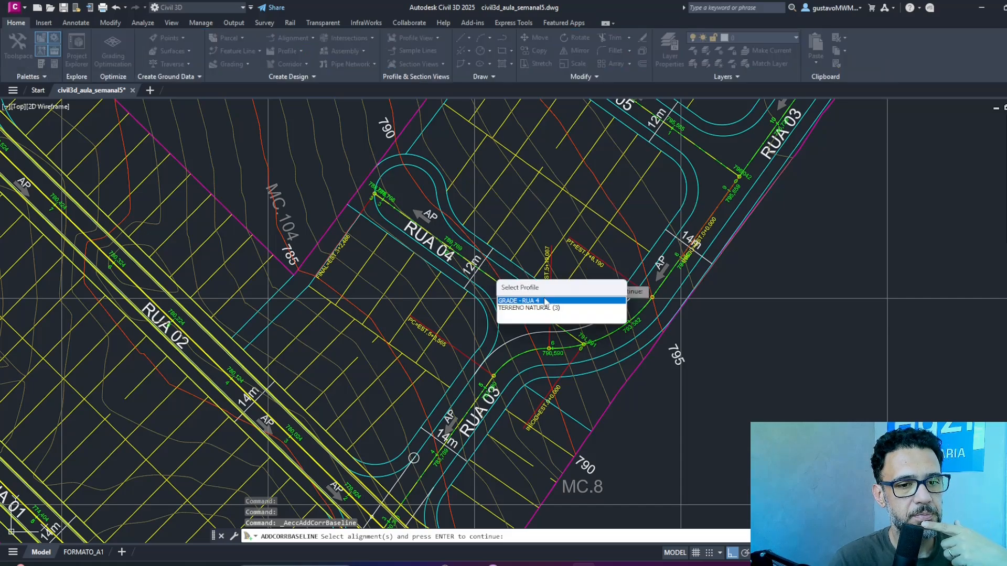
left_click(524, 300)
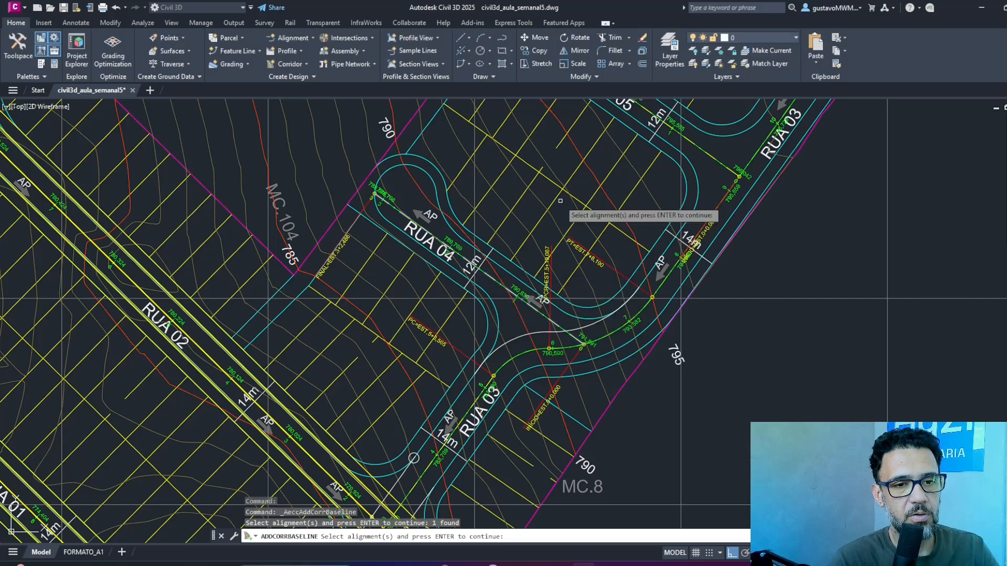
key("Return")
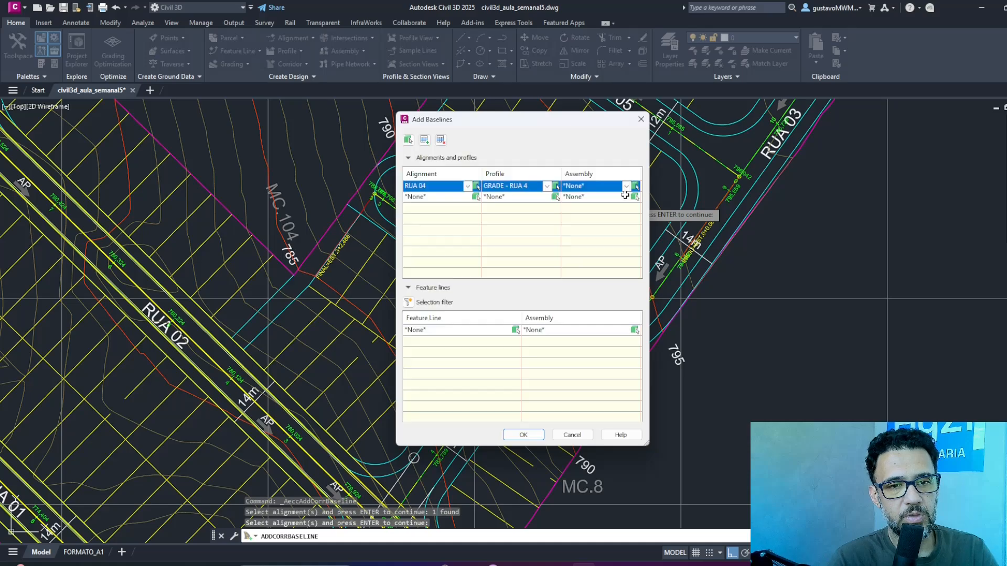
Add the RUA 04 baseline with the Rua 04 assembly, rebuild the corridor, and clear the selection.
left_click(582, 232)
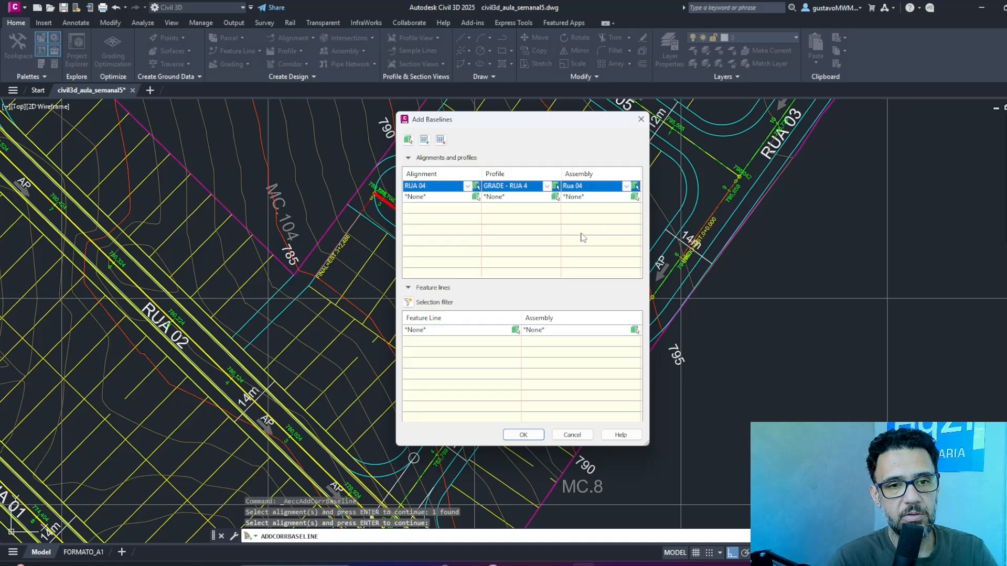
left_click(523, 435)
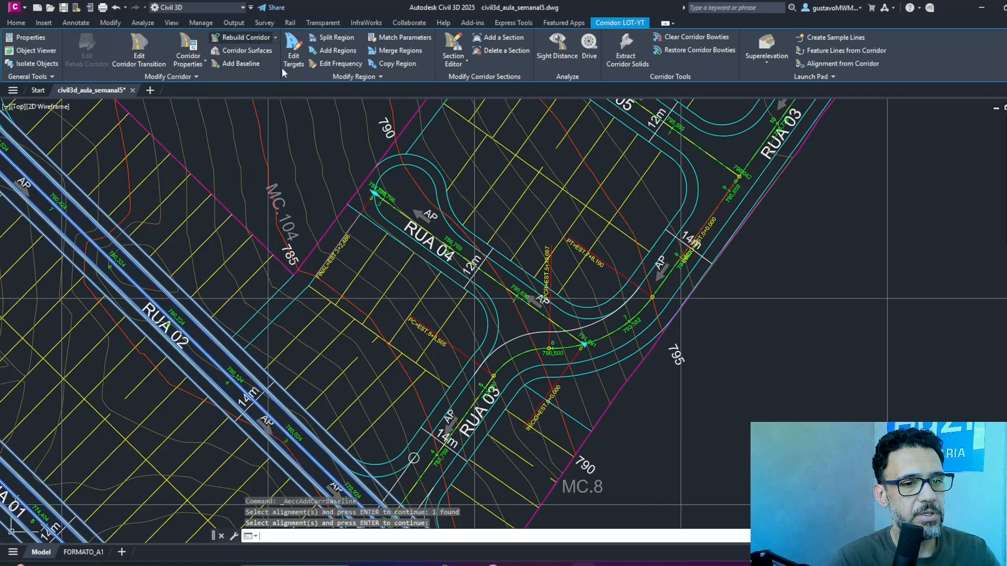
key("Return")
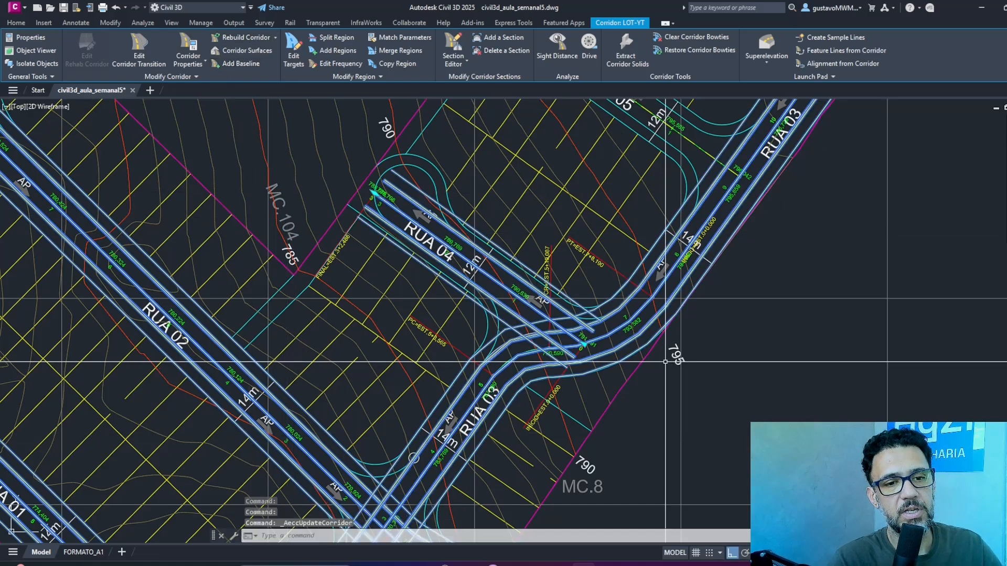
key("Escape")
key("Escape")
key("Escape")
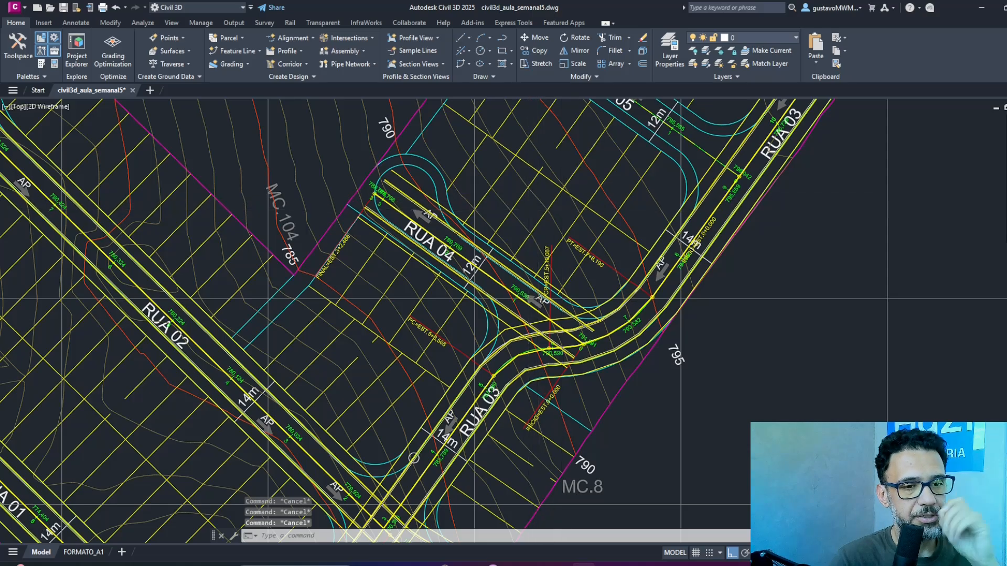
Examine how the corridor edges along Rua 04 compare with the street's 12 m layout lines.
scroll(524, 241, "up", 4)
left_click(491, 289)
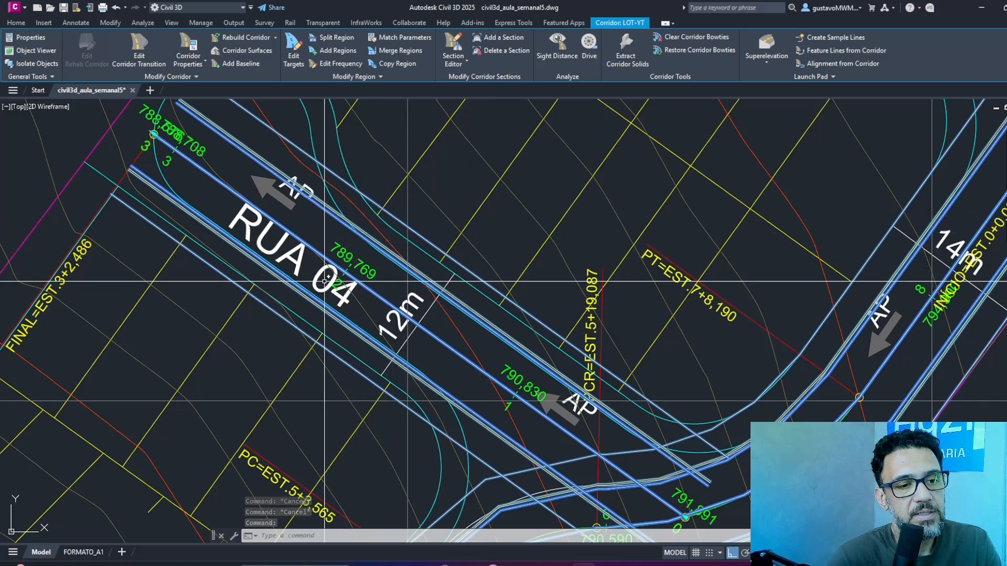
middle_click_drag(362, 300, 407, 262)
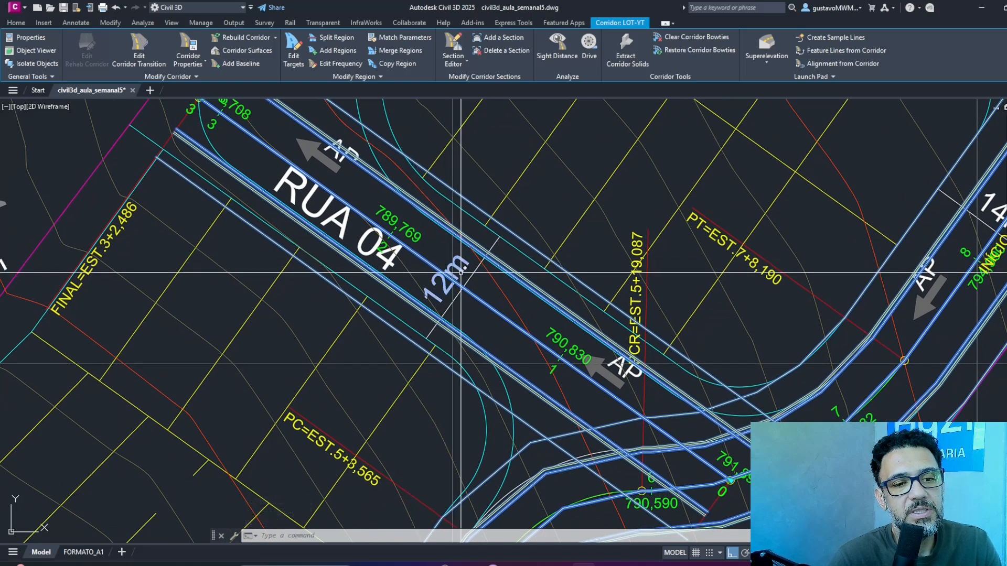
scroll(461, 273, "up", 4)
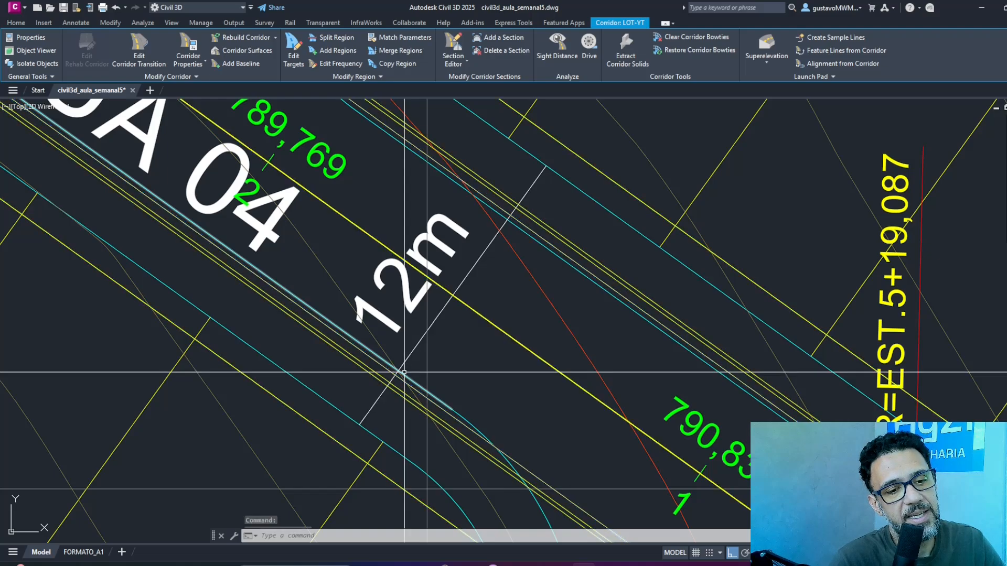
key("Escape")
key("Escape")
key("Escape")
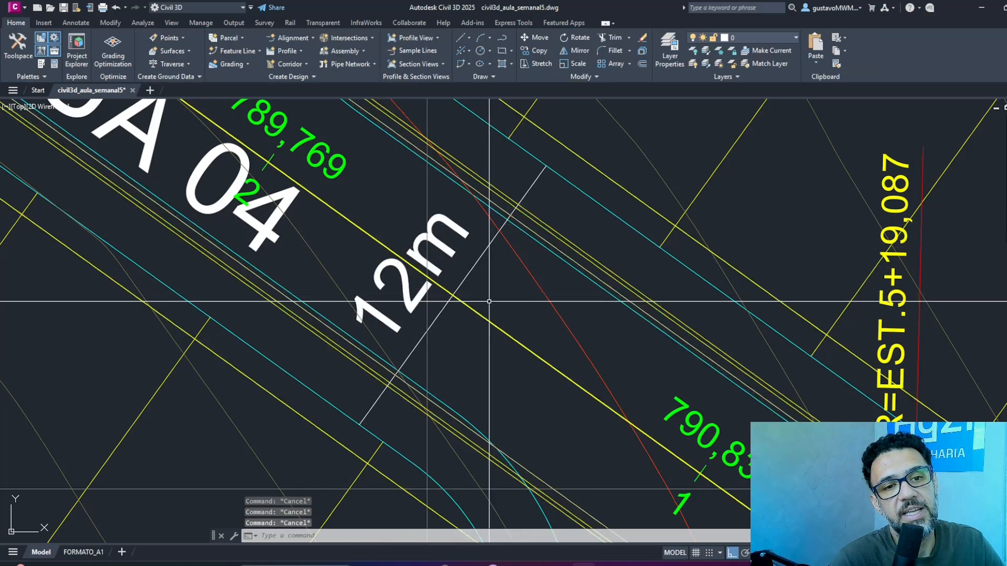
scroll(540, 283, "down", 5)
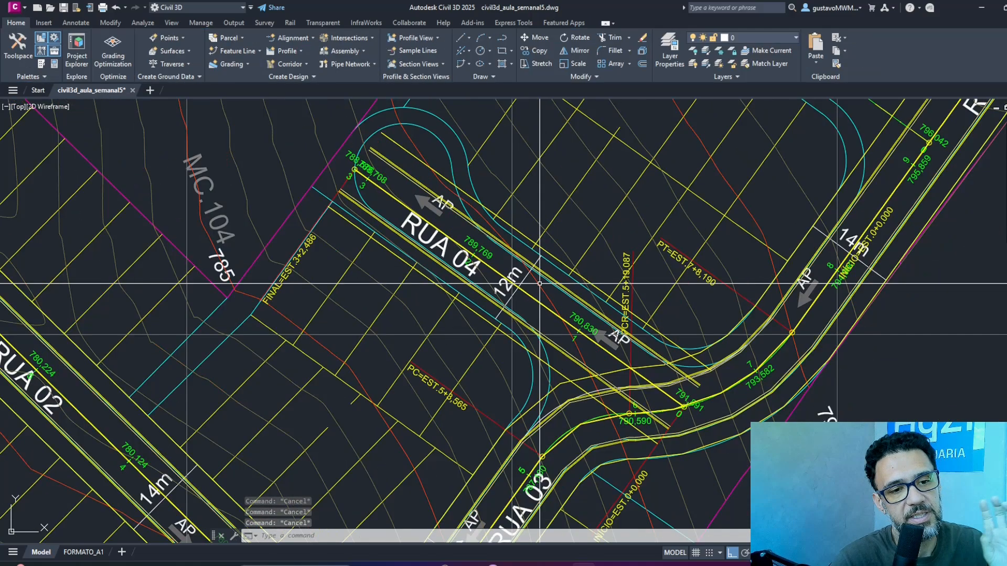
Copy the RUA 03 and RUA 04 assemblies with their labels horizontally to form a third column beside them.
scroll(585, 243, "down", 3)
scroll(585, 242, "down", 6)
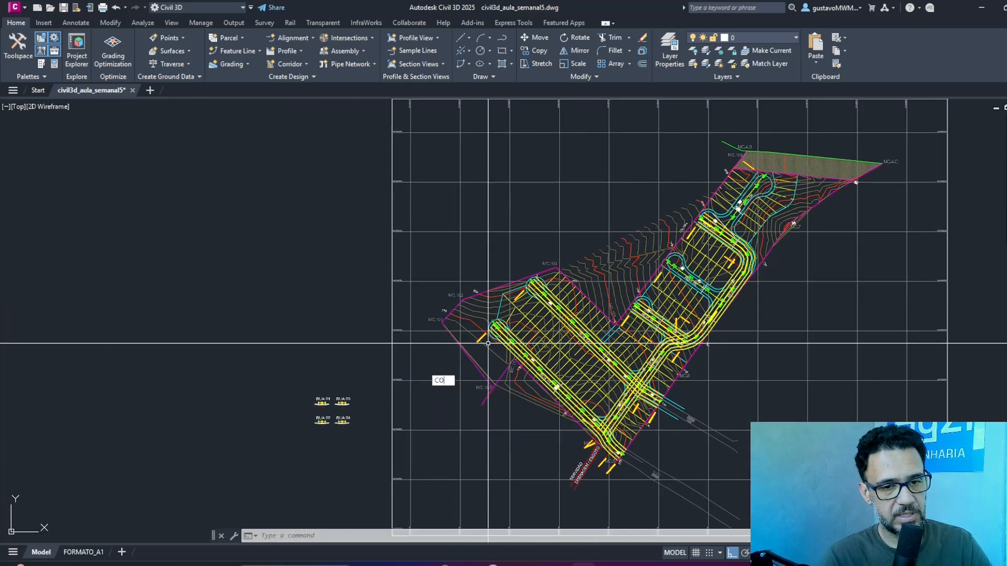
type("o")
key("Return")
scroll(351, 410, "up", 5)
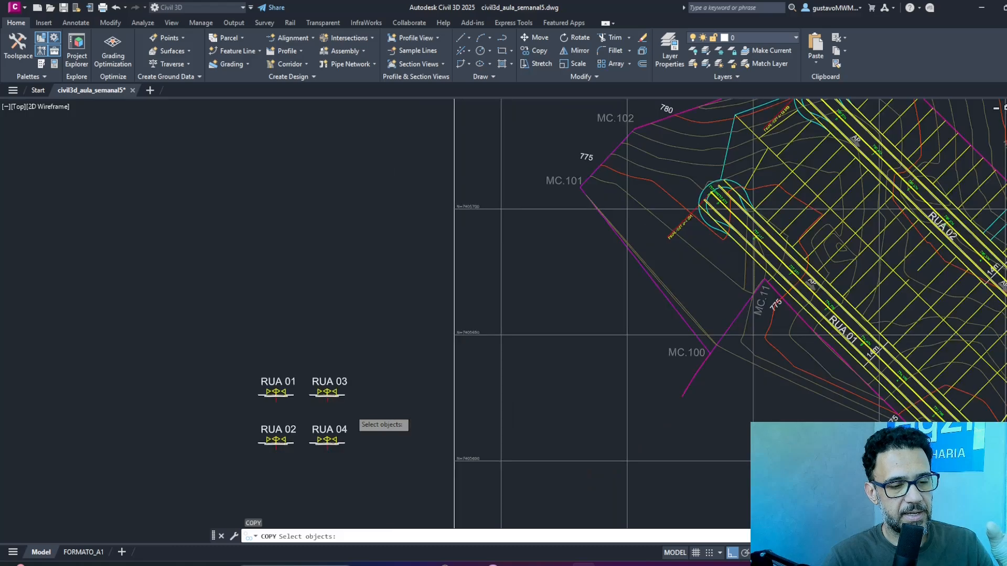
left_click(398, 482)
left_click(276, 331)
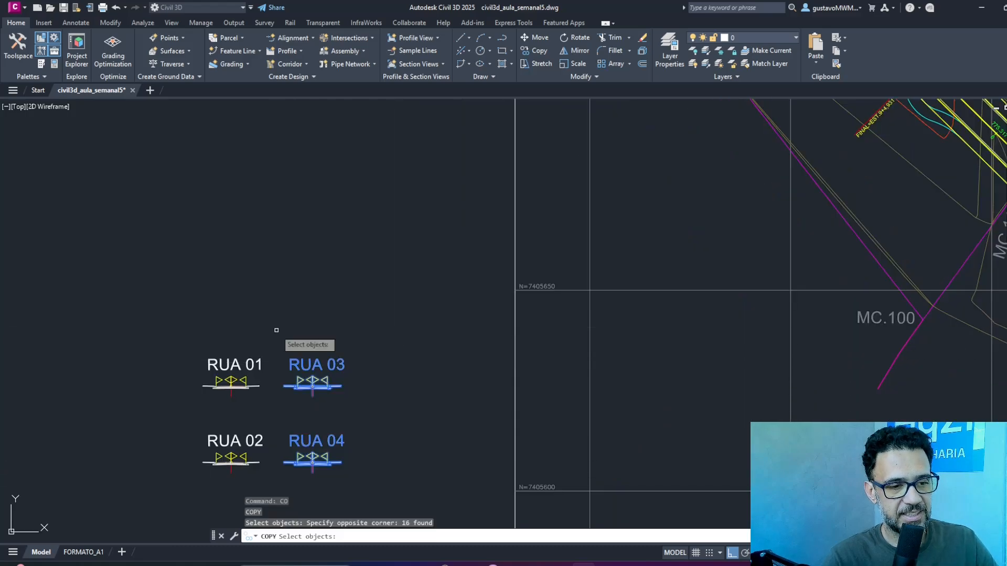
key("Return")
left_click(281, 288)
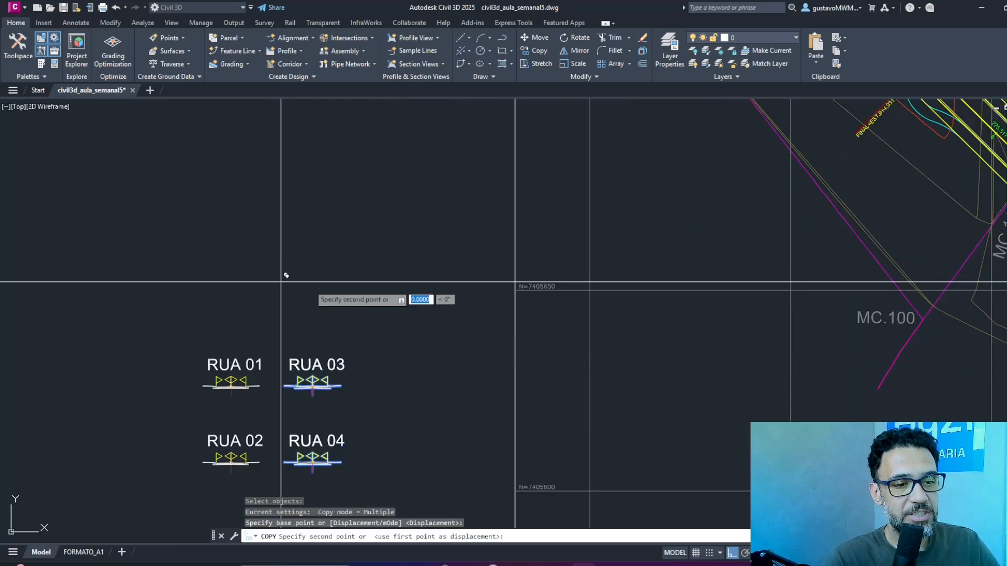
left_click(365, 281)
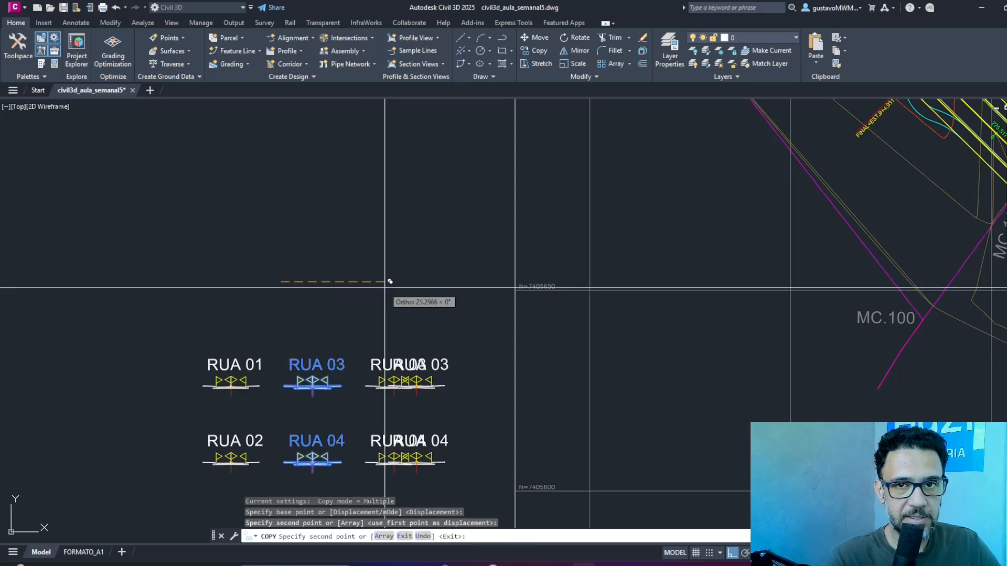
Finish copying and change the labels of the third-column assemblies to RUA 05 above and RUA 06 below.
key("Escape")
key("Return")
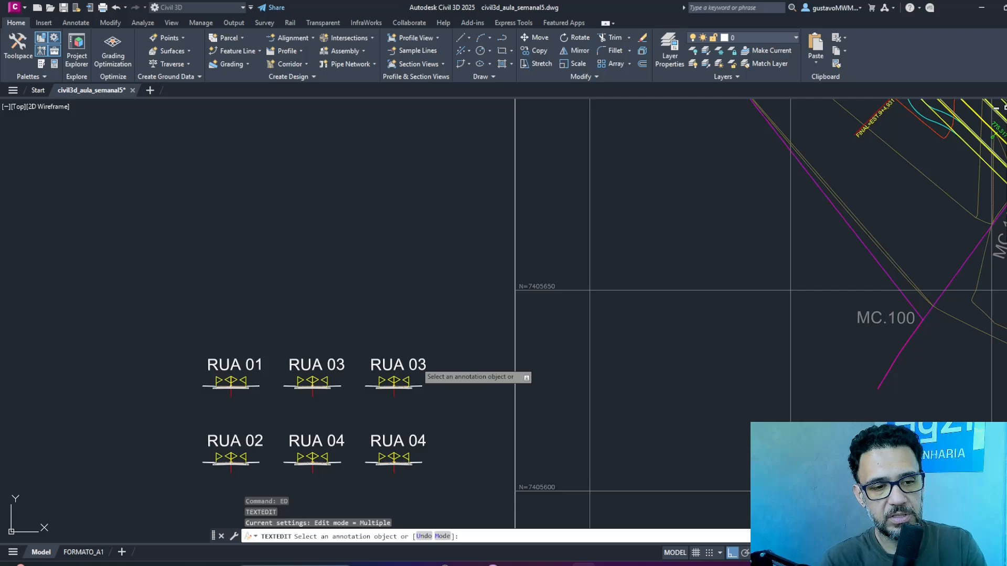
left_click(414, 366)
key("BackSpace")
type("5")
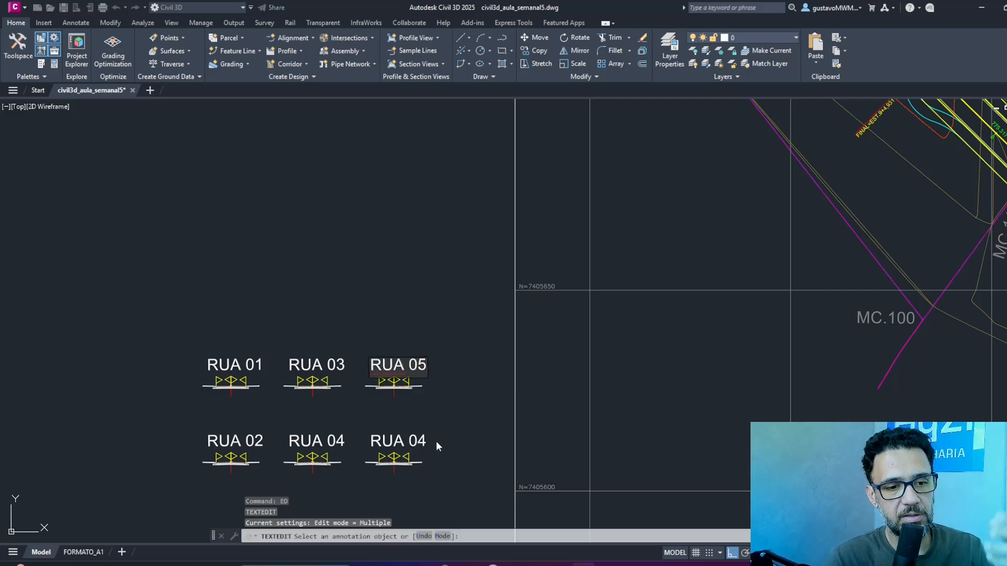
left_click(428, 442)
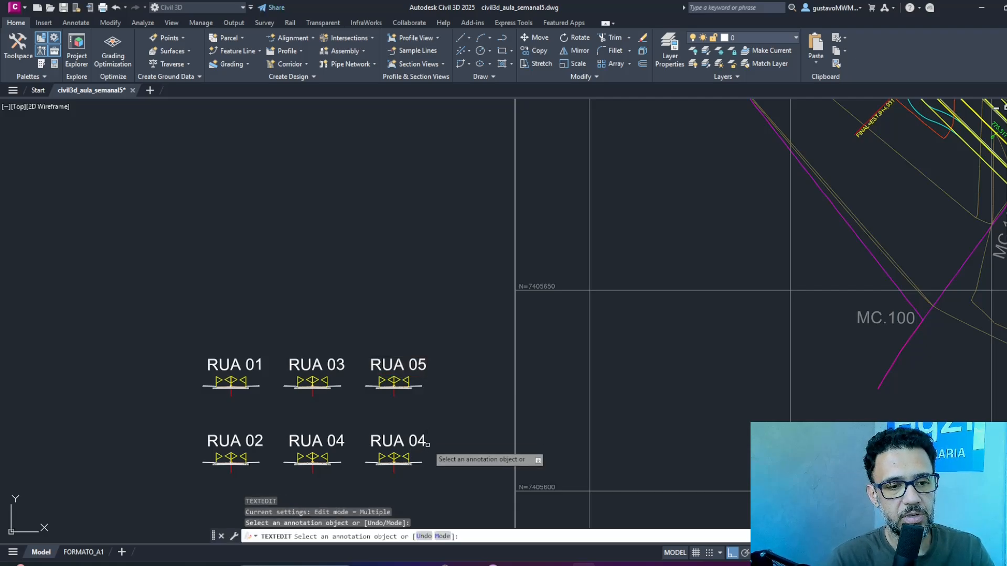
left_click(426, 446)
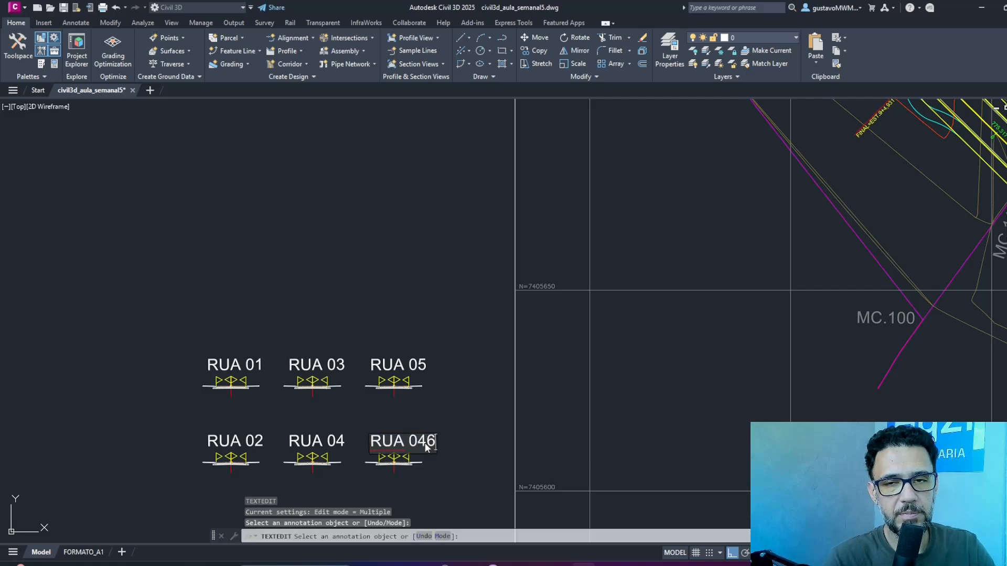
left_click(466, 397)
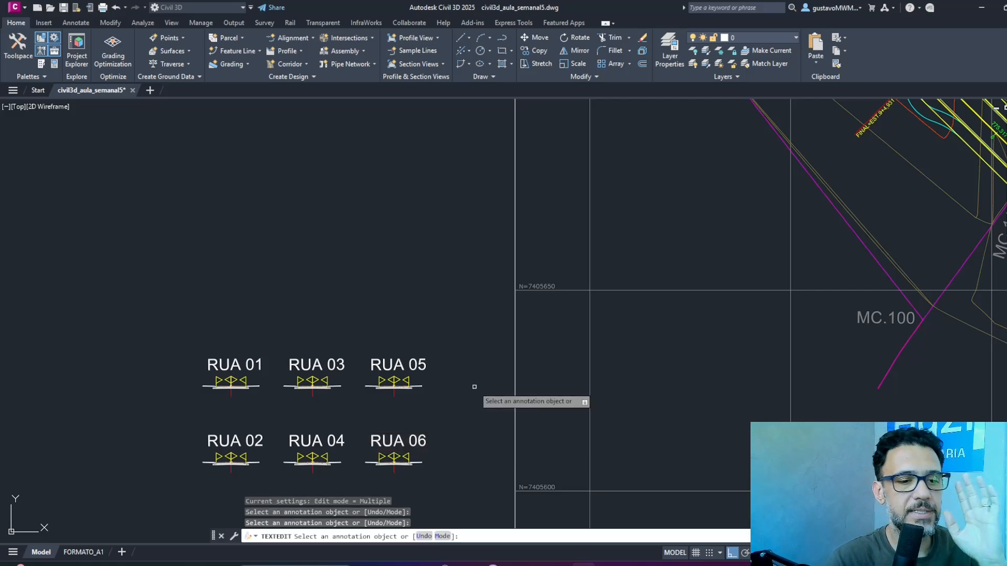
key("Return")
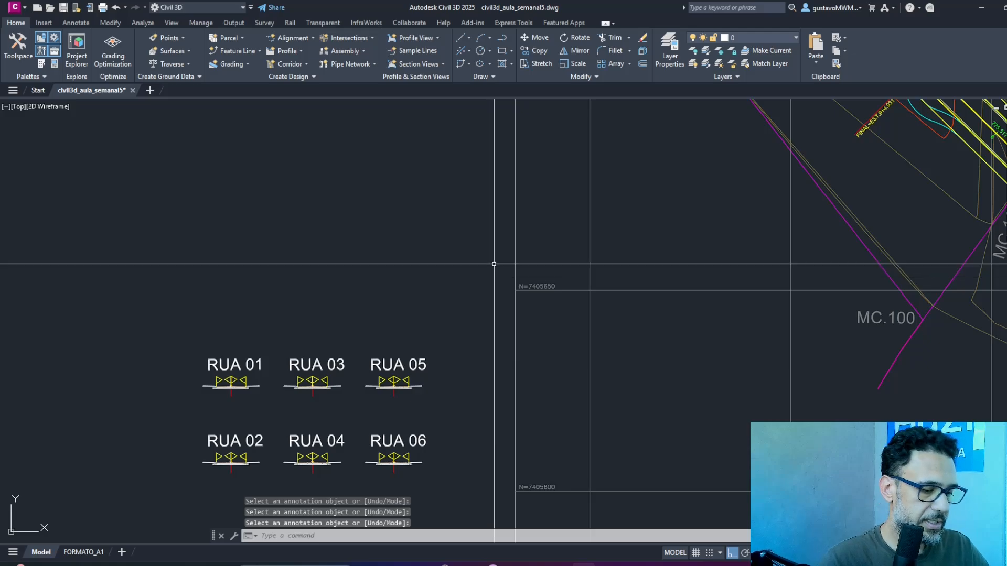
Rename the assembly under the RUA 05 label as Rua 05 in its properties and deselect it.
key("ctrl+1")
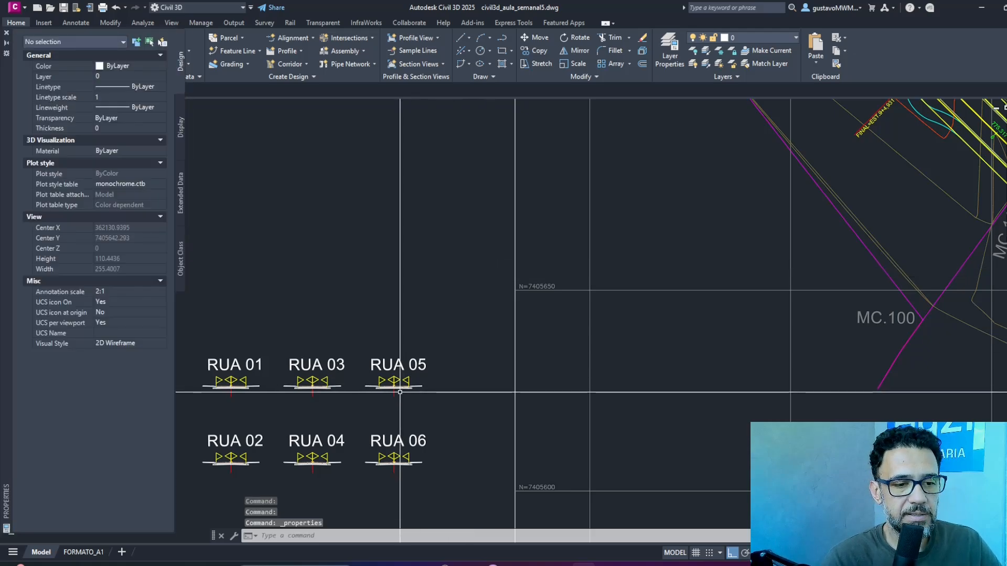
left_click(393, 387)
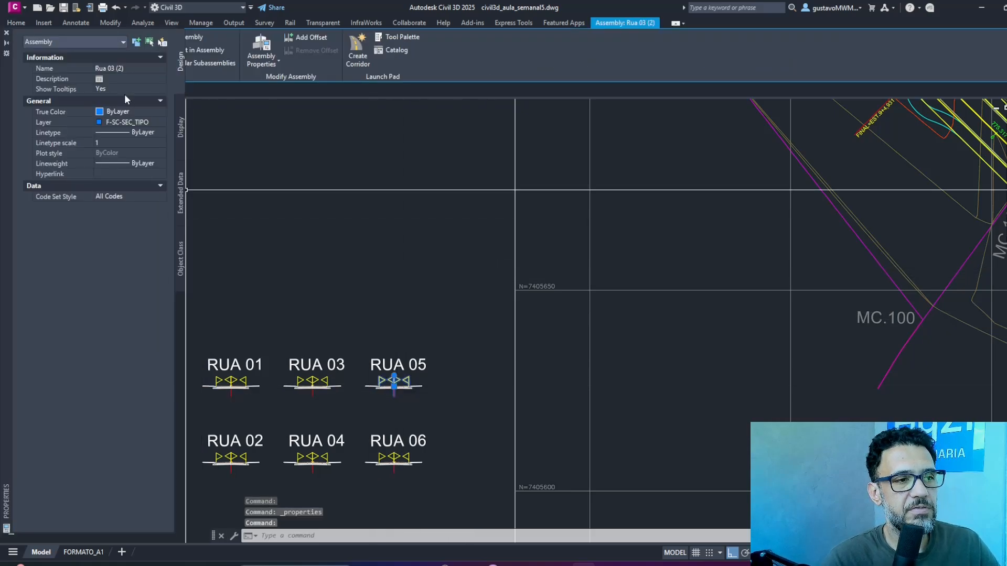
left_click(110, 69)
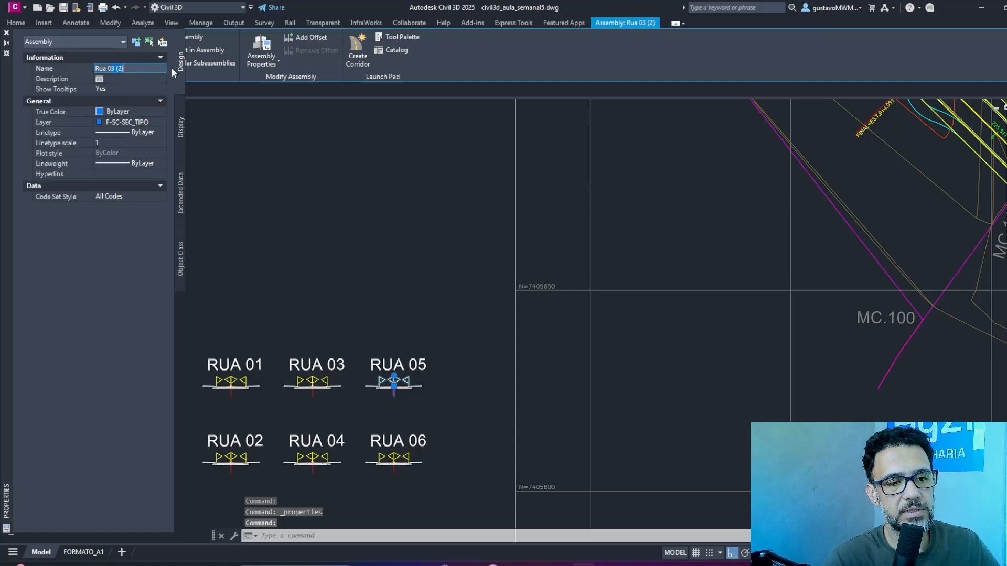
type("Rua 05")
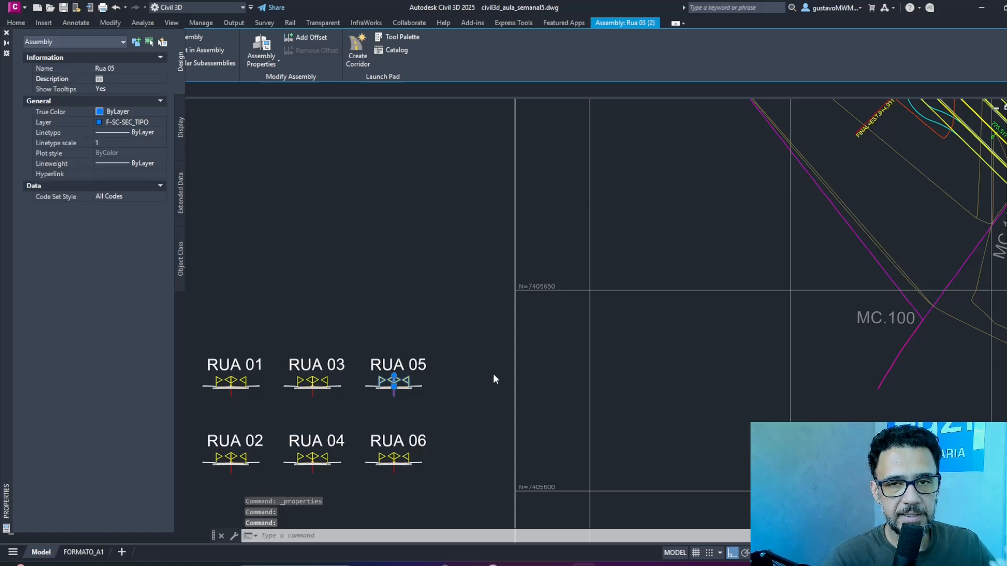
key("Escape")
key("Escape")
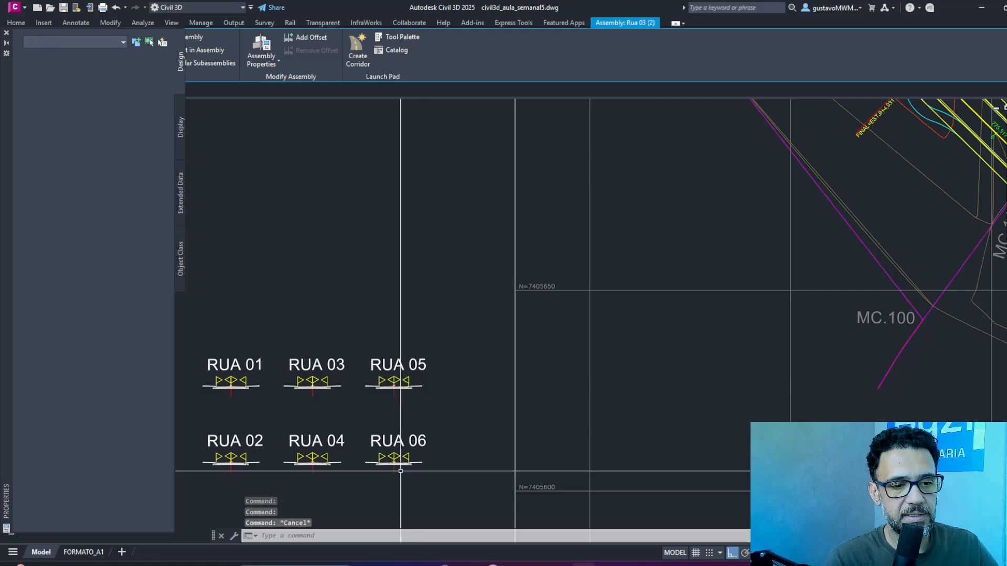
Rename the assembly under the RUA 06 label as Rua 06 and deselect it.
left_click(395, 469)
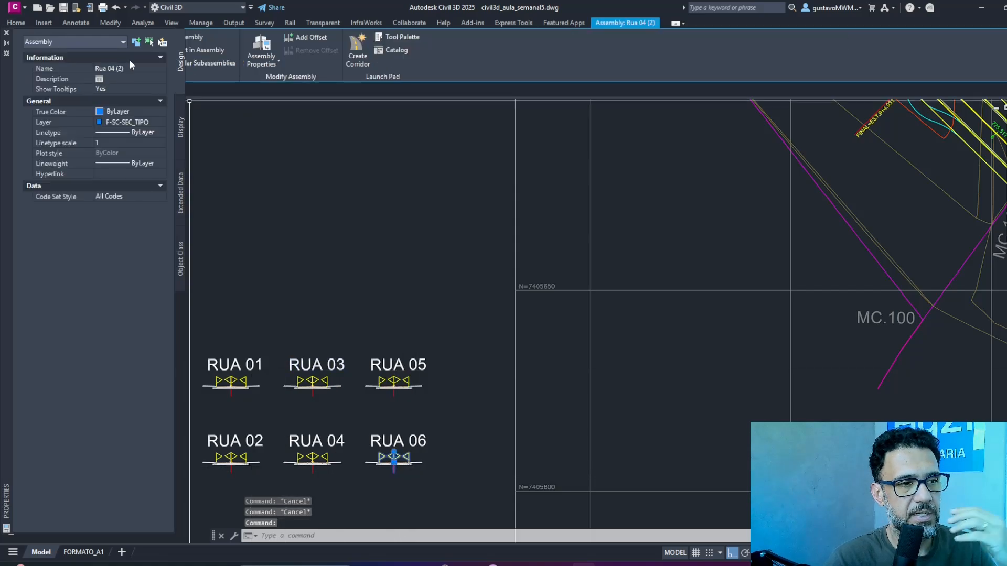
left_click(113, 68)
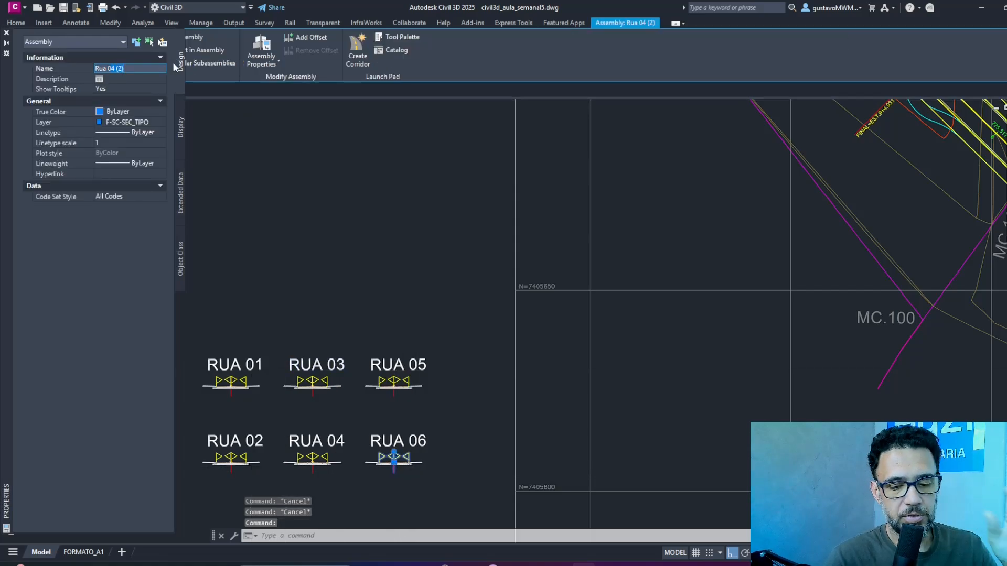
type("Rua 06")
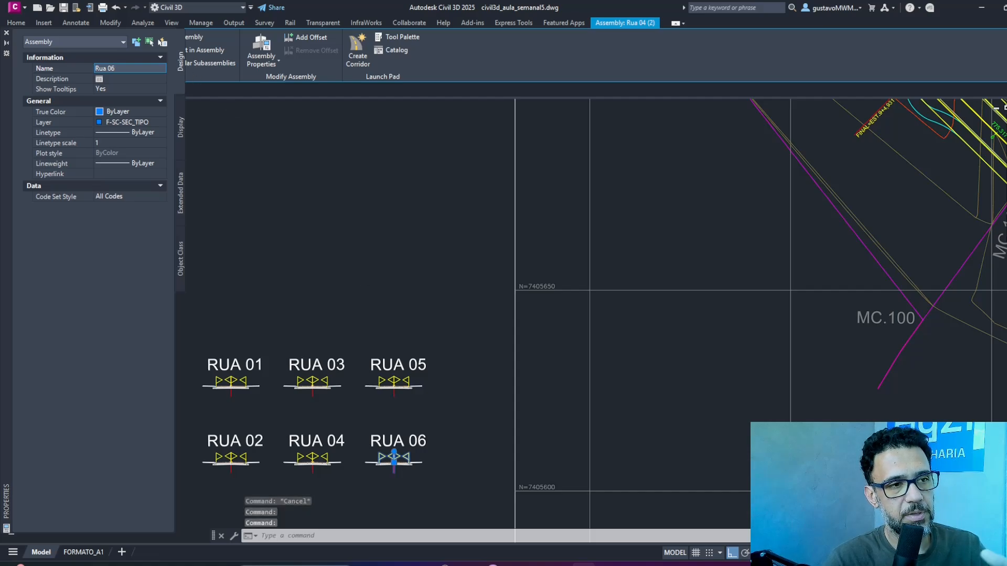
left_click(425, 177)
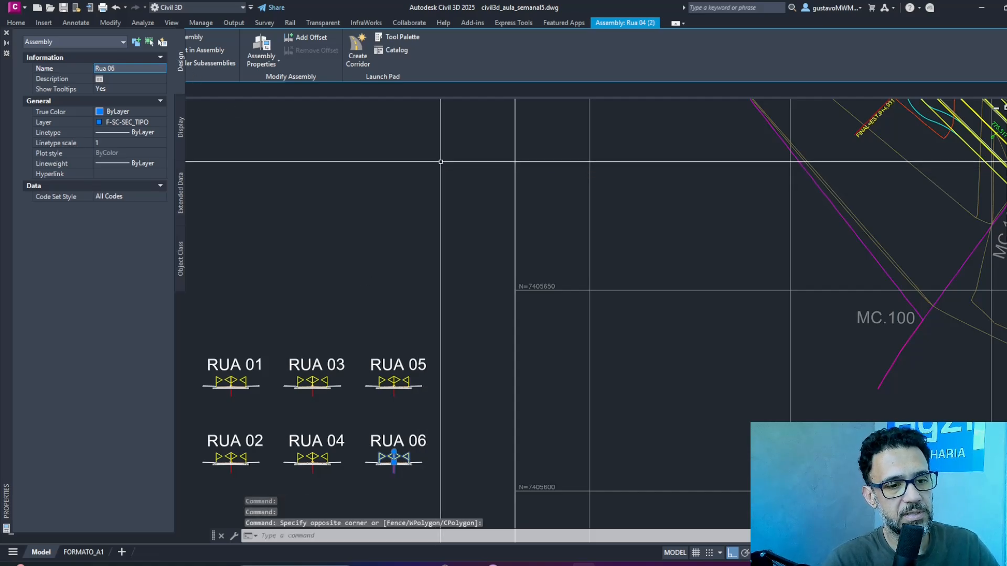
key("Escape")
Return to the street layout around Rua 05 and Rua 06, close the object properties, and save the drawing.
scroll(594, 316, "down", 6)
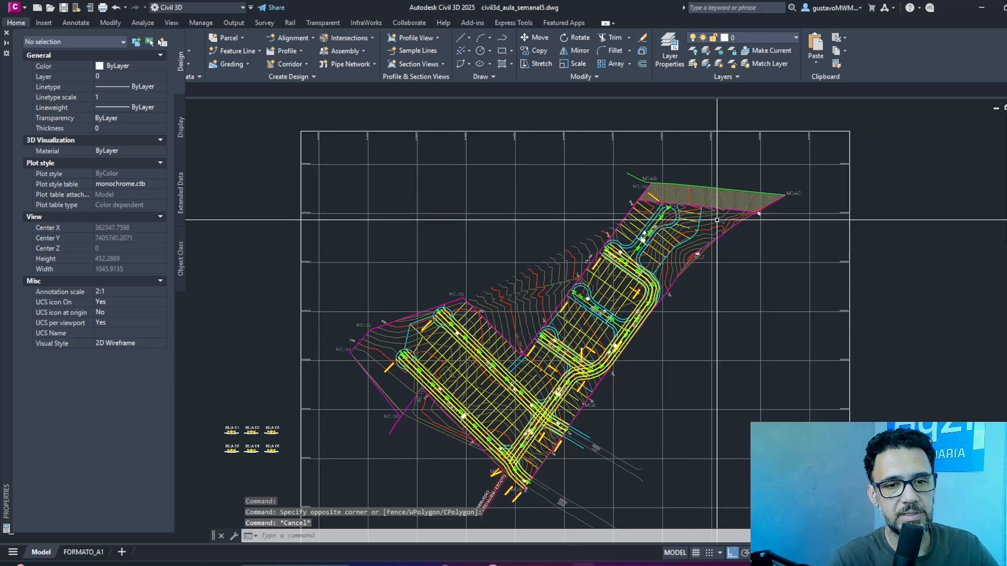
scroll(595, 317, "up", 4)
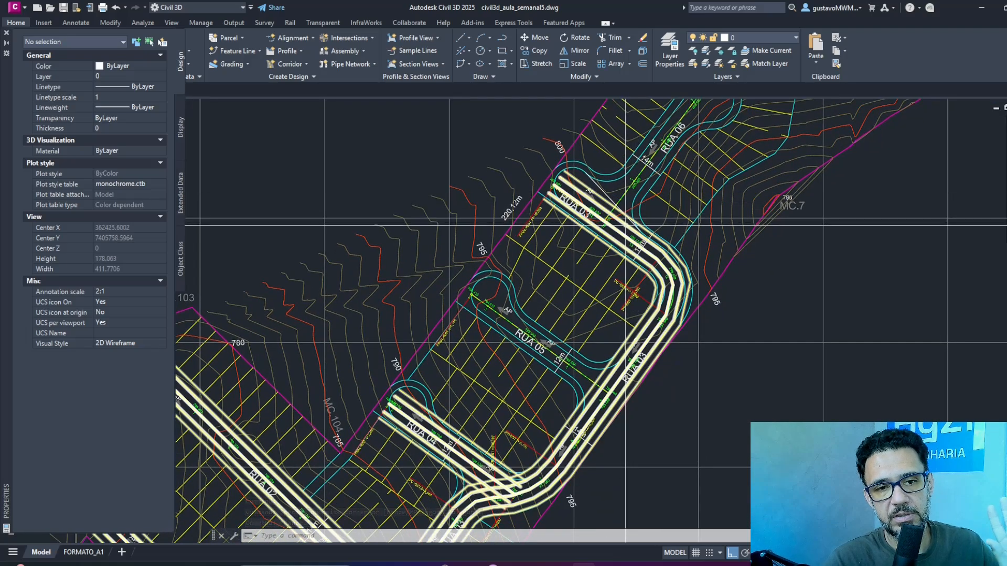
left_click(7, 34)
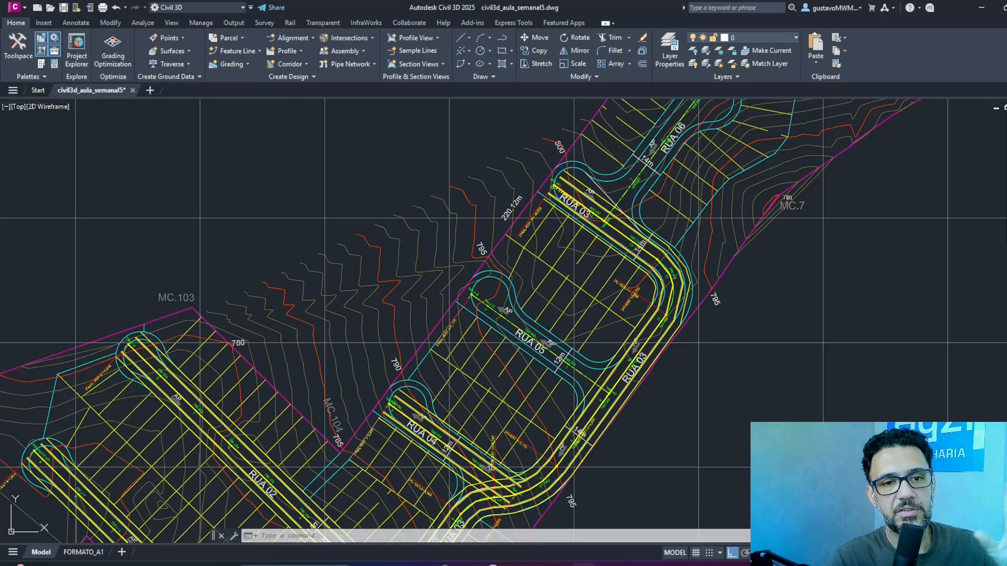
key("ctrl+s")
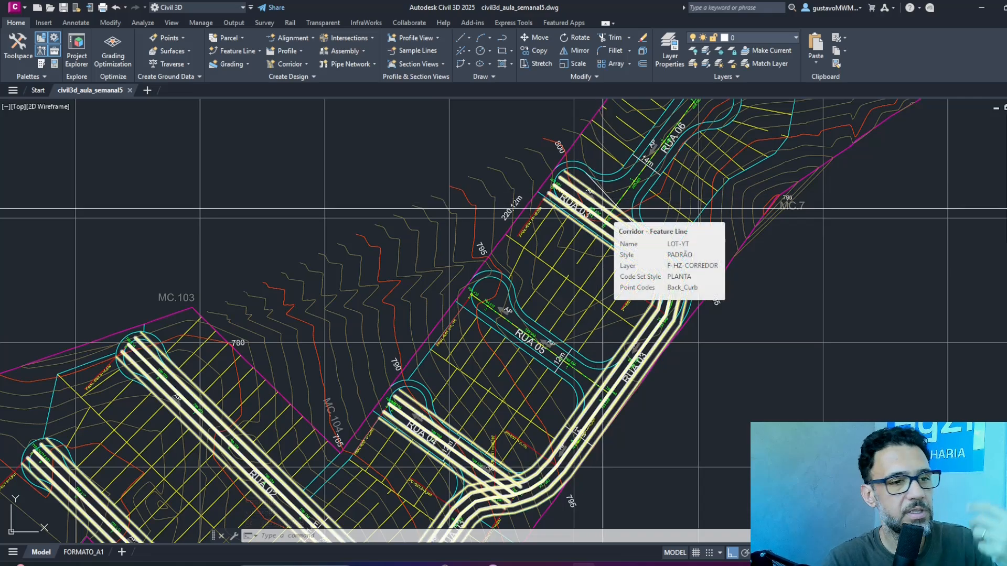
Define a new LOT-YT corridor baseline from the RUA 05 alignment, the GRADE - RUA 5 profile and the Rua 05 assembly.
left_click(601, 209)
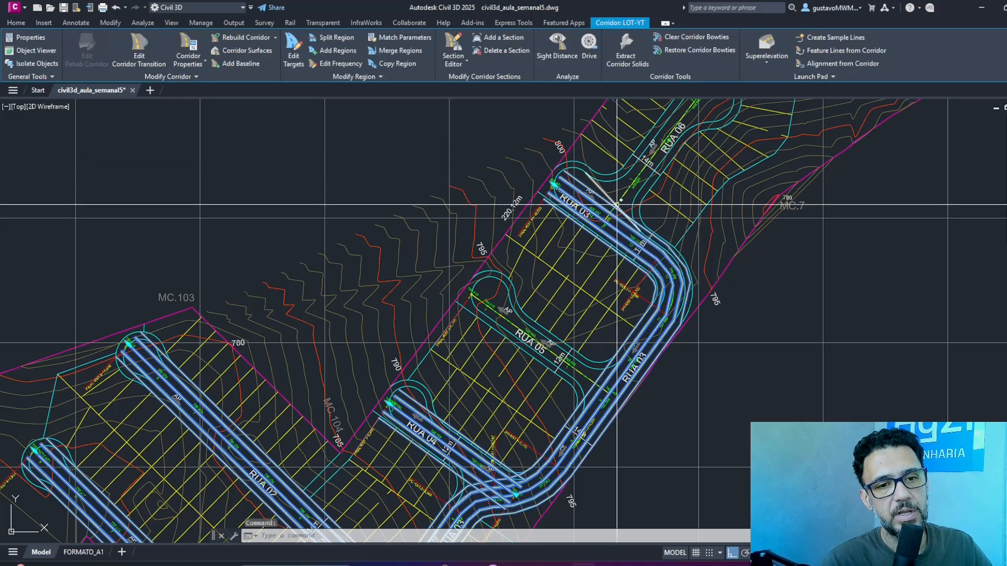
key("Escape")
key("Escape")
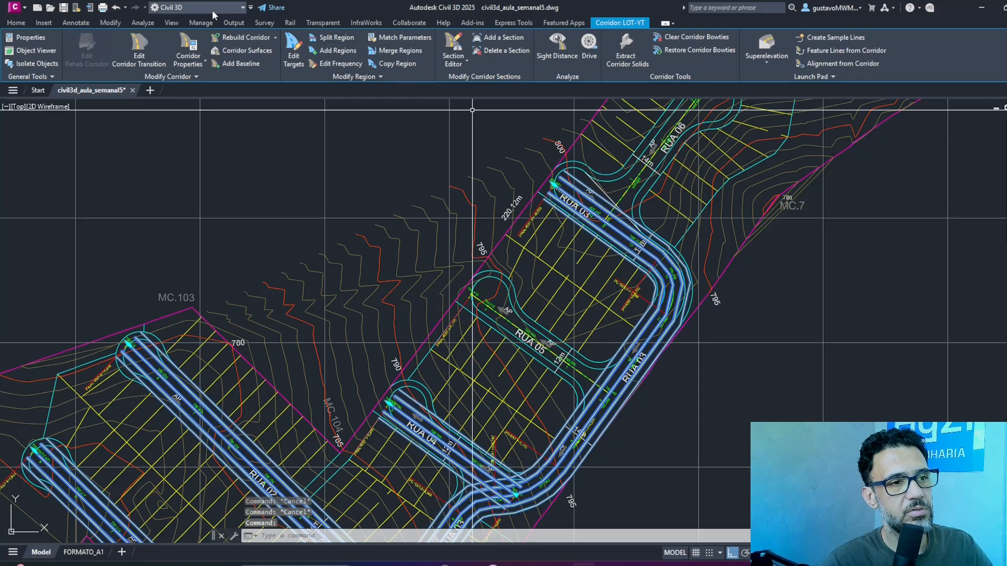
left_click(235, 63)
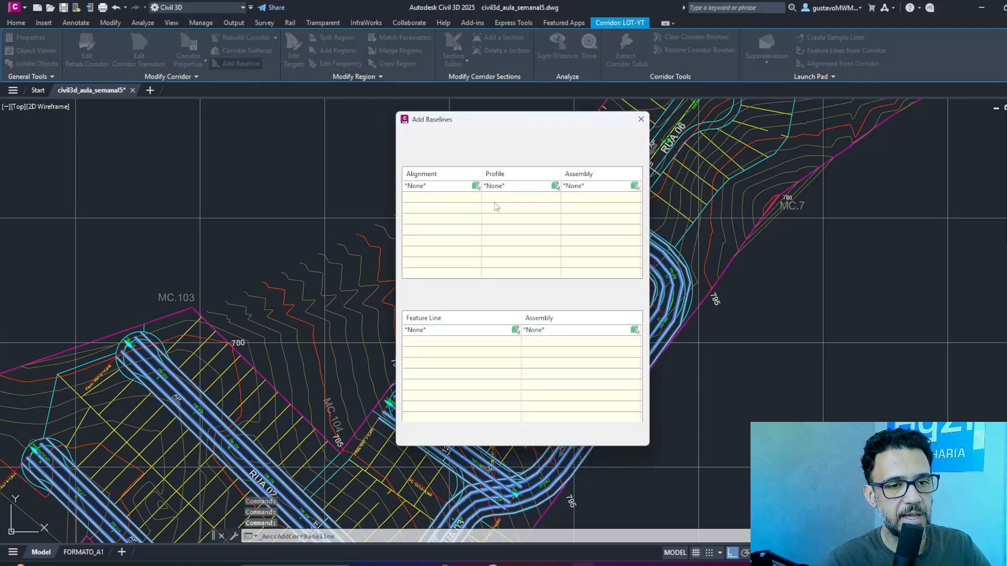
left_click(475, 186)
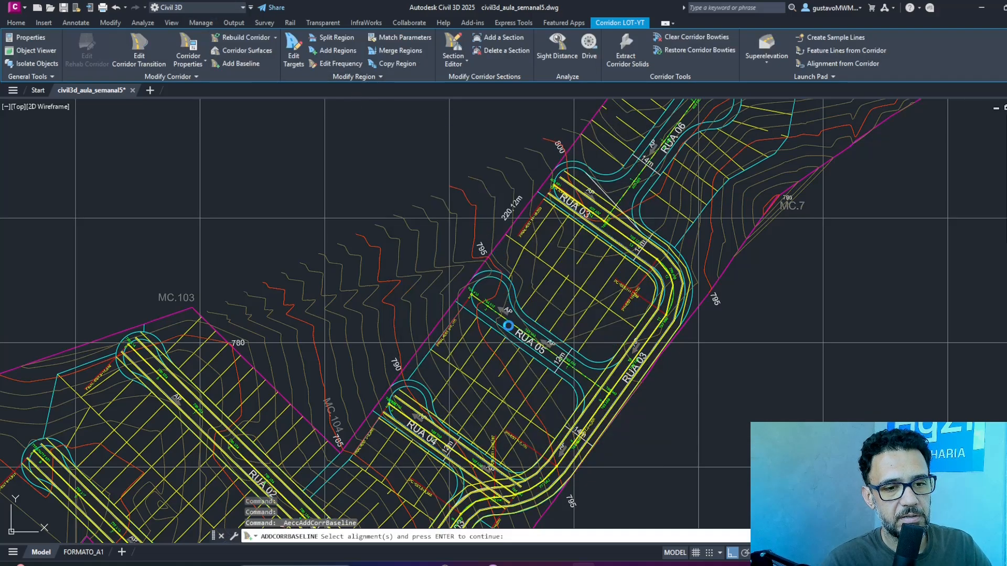
left_click(516, 329)
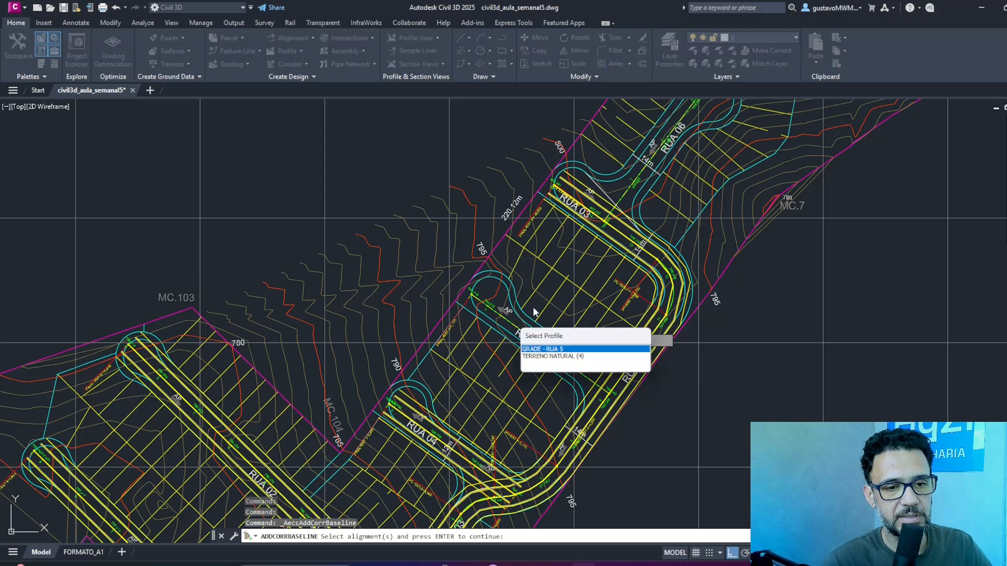
left_click(570, 349)
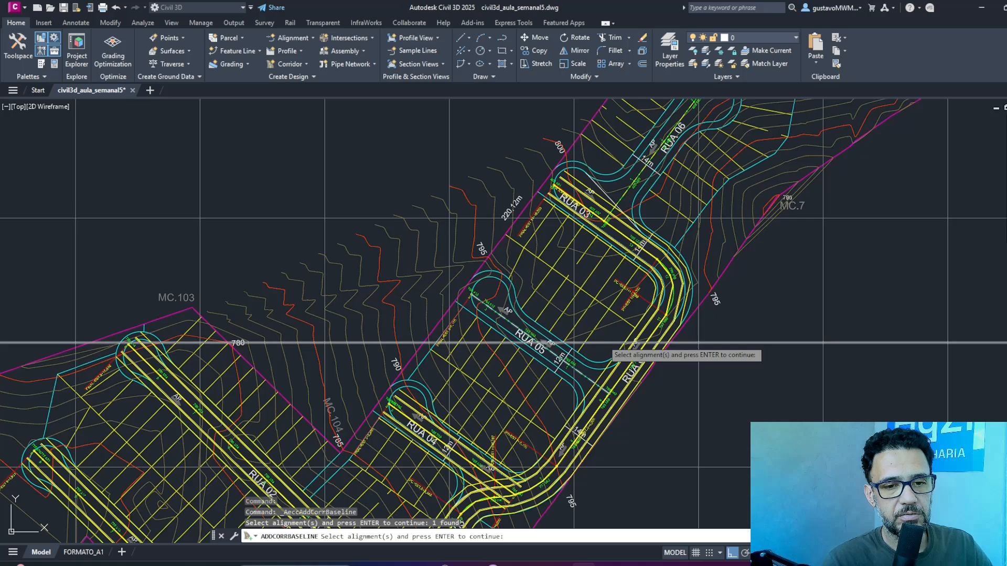
key("Return")
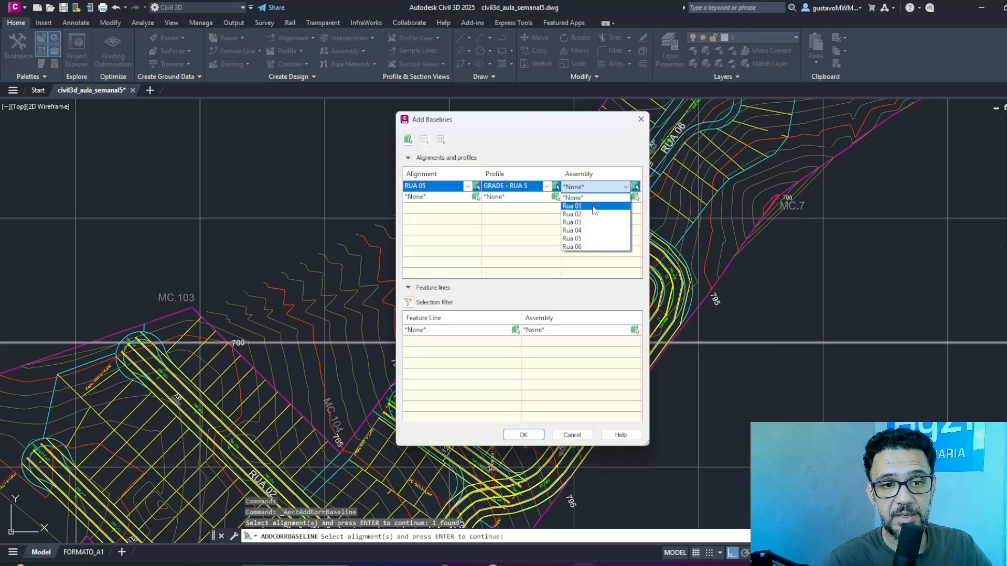
left_click(577, 239)
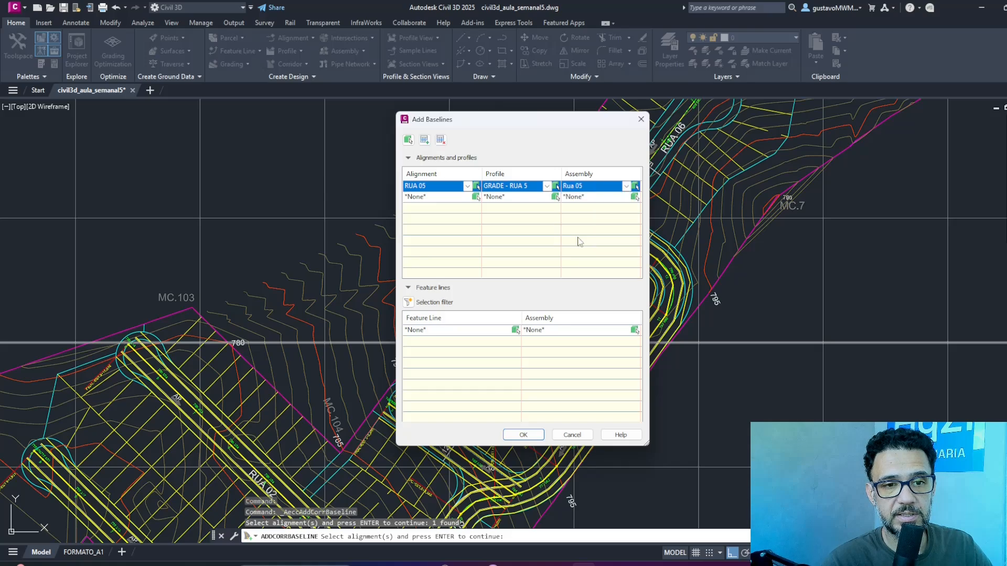
Define a second new baseline from the RUA 06 alignment, the GRADE - RUA 6 profile and the Rua 06 assembly.
left_click(475, 197)
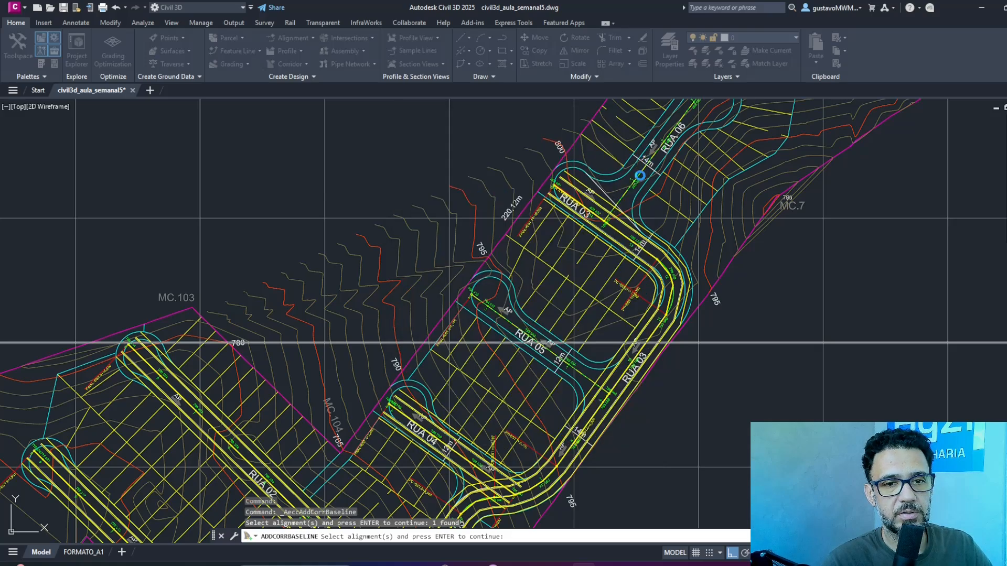
left_click(640, 175)
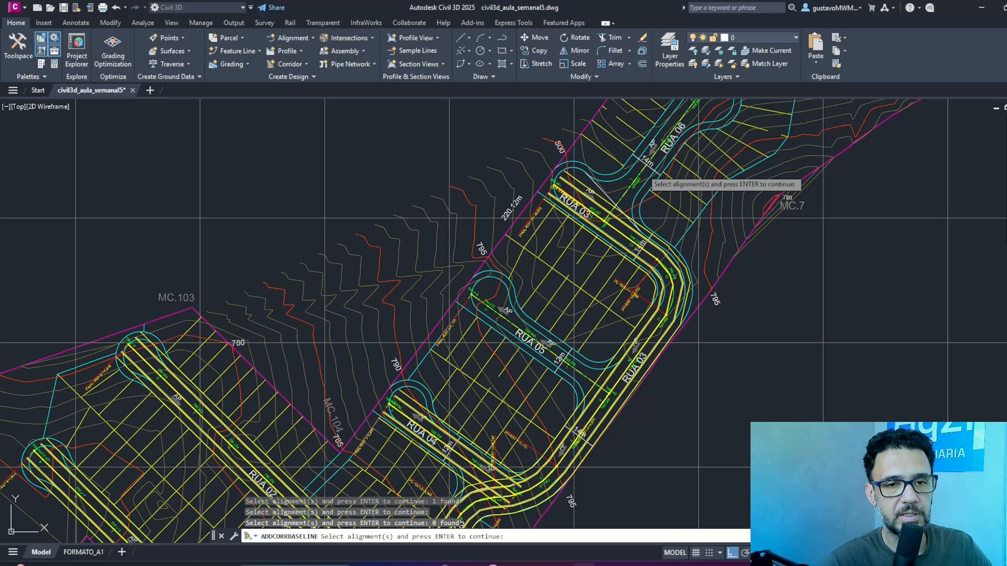
left_click(648, 167)
left_click(684, 194)
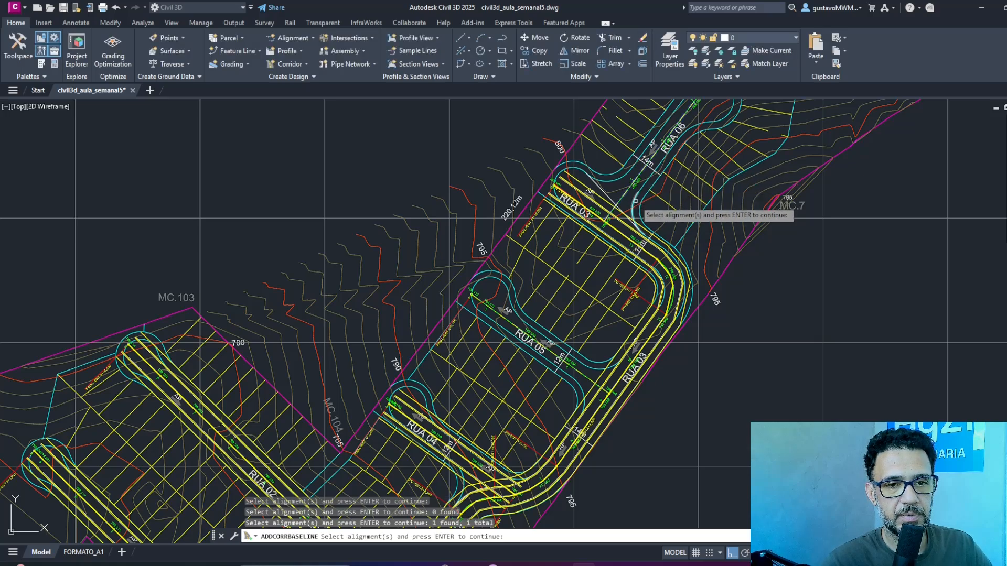
key("Return")
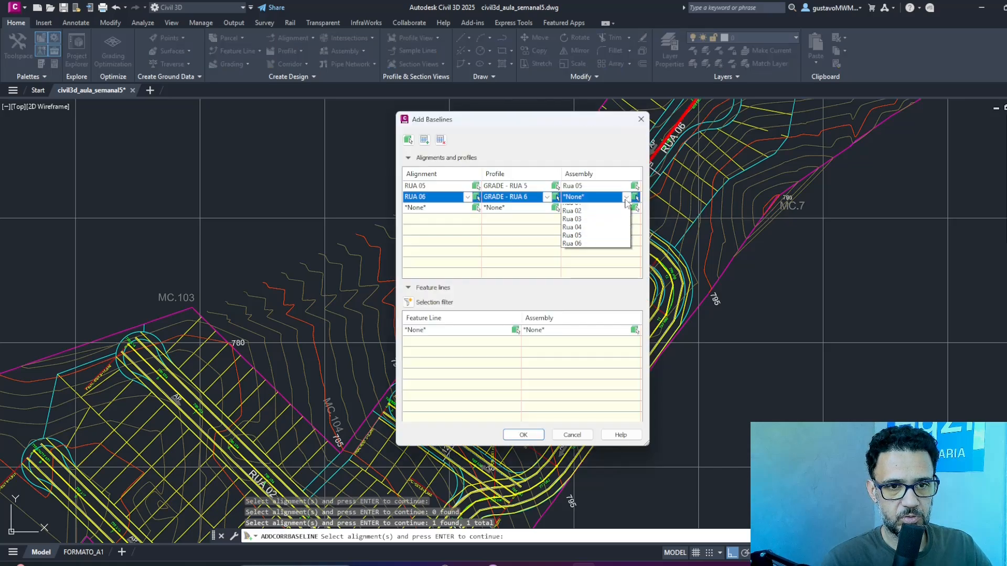
left_click(578, 258)
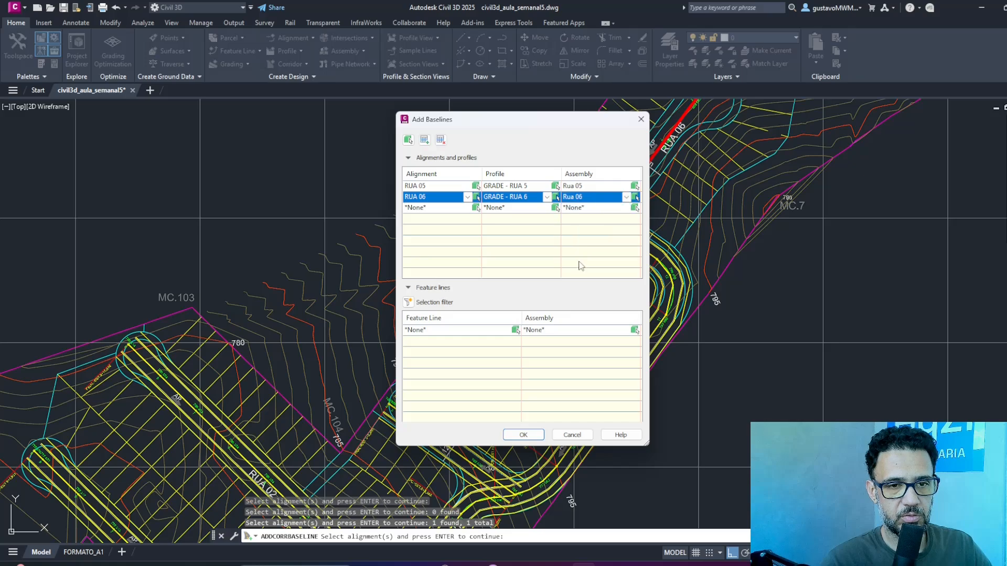
Add both defined baselines to the LOT-YT corridor, rebuild it, and clear the selection.
left_click(539, 438)
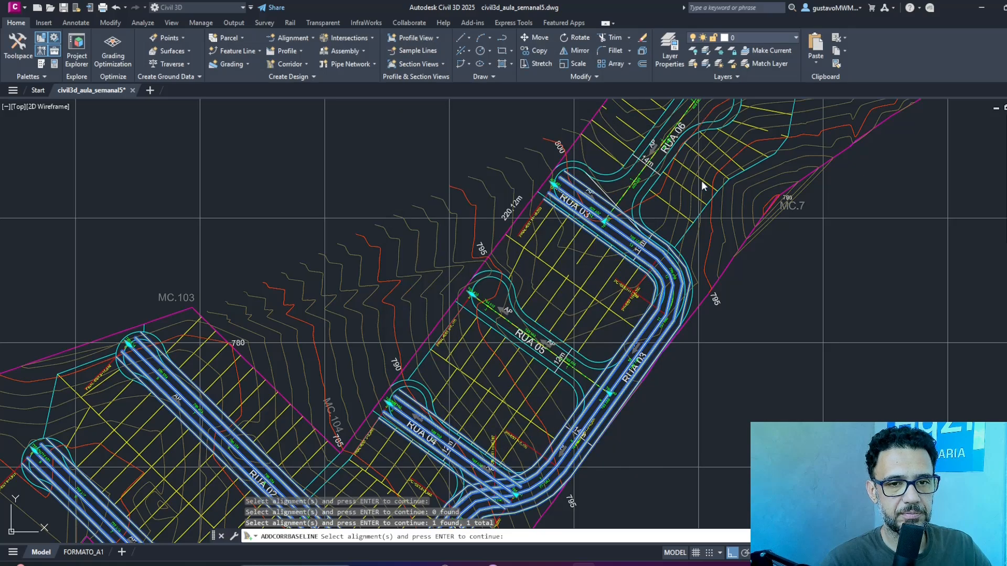
key("Return")
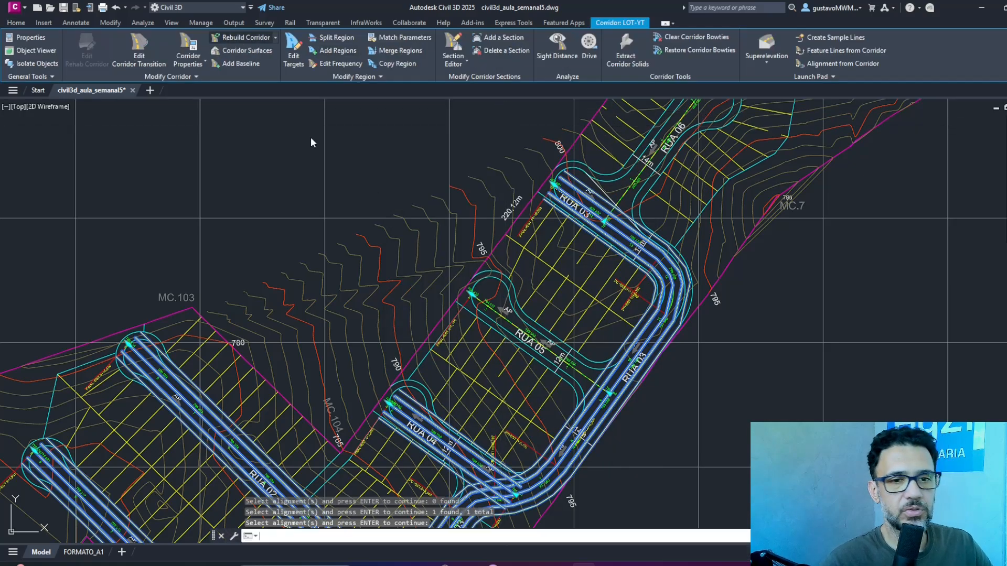
key("Escape")
key("Escape")
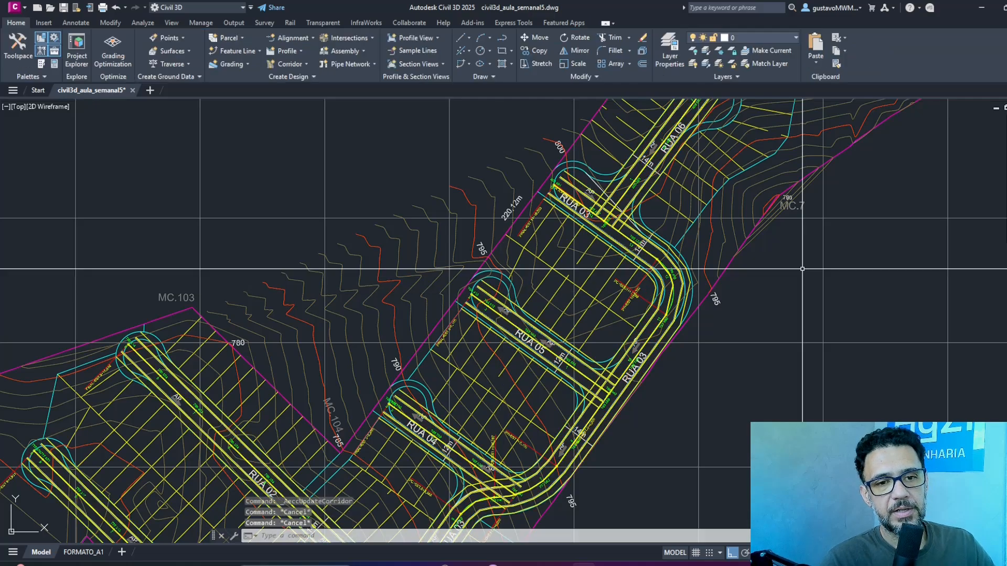
Return to the overall view of the street layout and save the drawing.
scroll(802, 269, "down", 8)
middle_click_drag(771, 210, 560, 195)
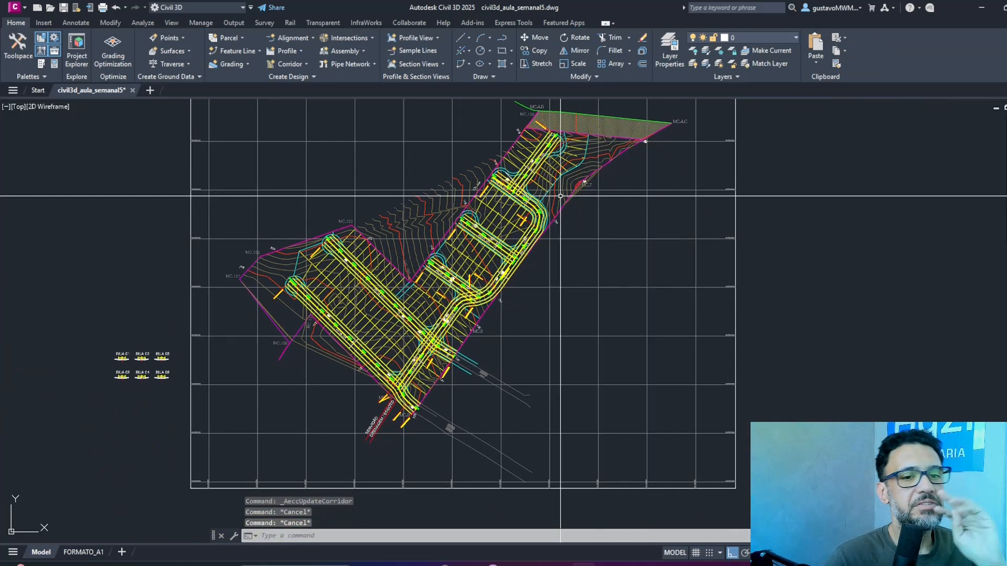
left_click(62, 8)
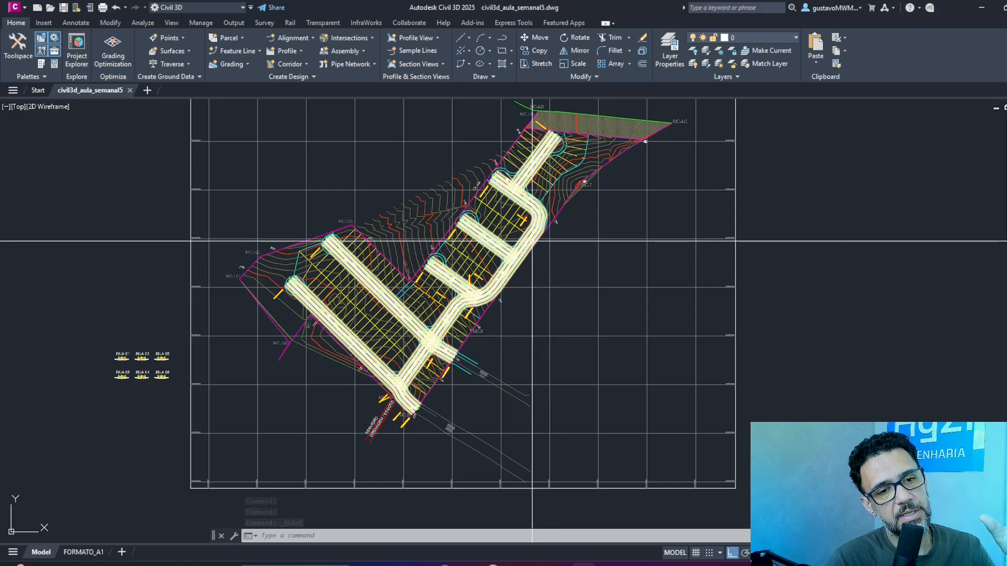
Examine the LOT-YT corridor on its own in the 3D Object Viewer, checking the junctions and the outer end of Rua 02.
left_click(529, 239)
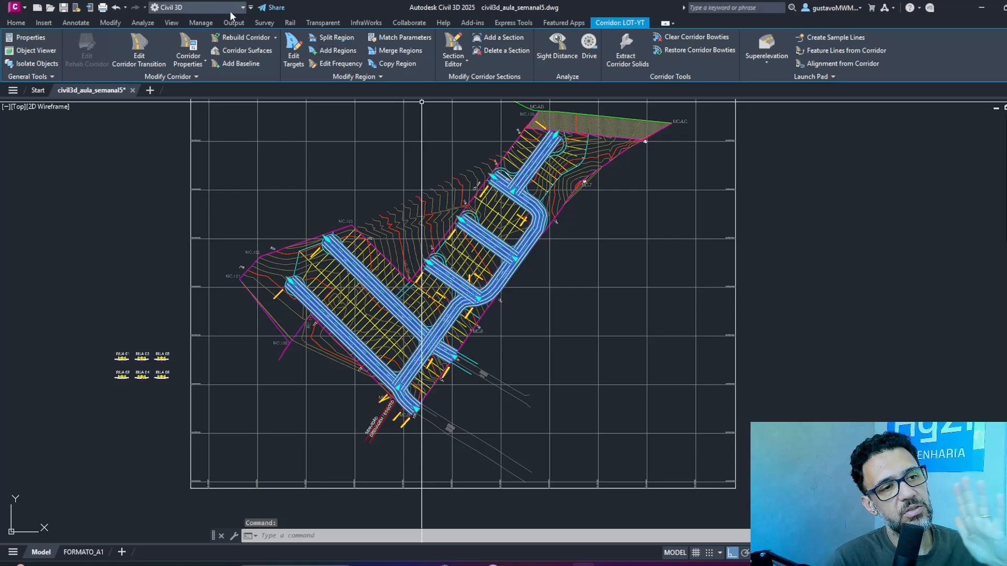
left_click(37, 51)
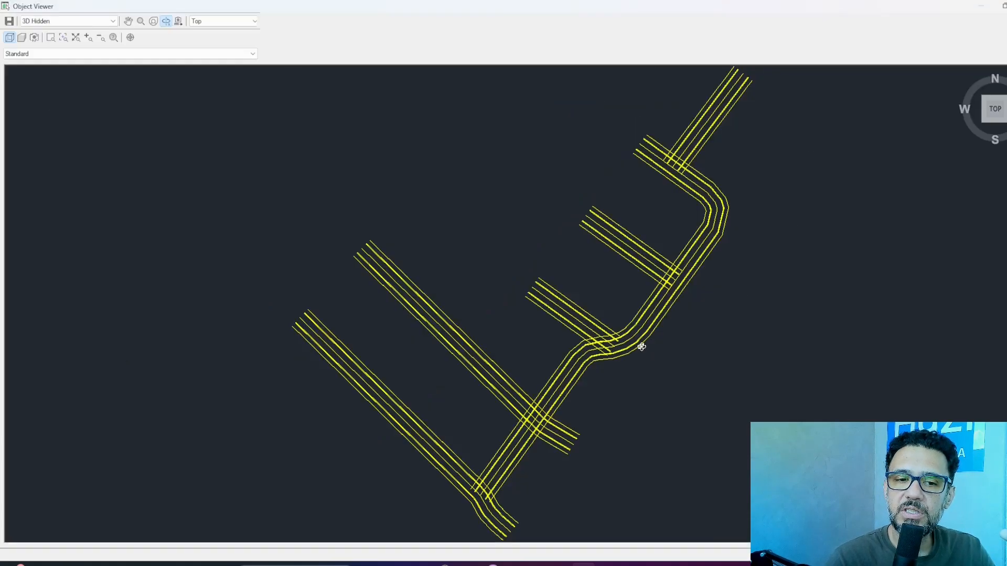
left_click_drag(638, 340, 621, 323)
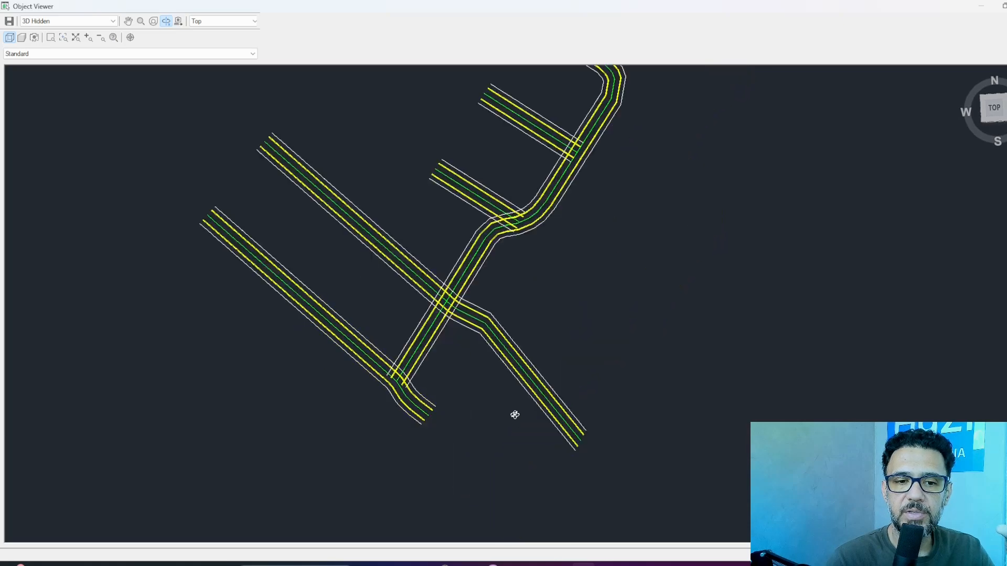
left_click_drag(442, 370, 522, 377)
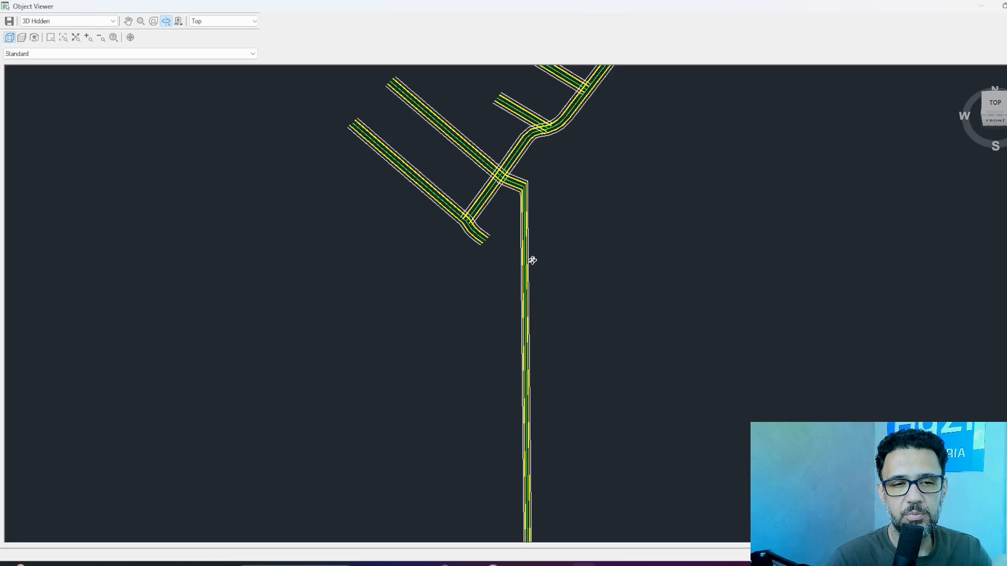
scroll(533, 261, "down", 5)
left_click_drag(543, 339, 564, 187)
scroll(553, 124, "up", 5)
middle_click_drag(547, 120, 471, 564)
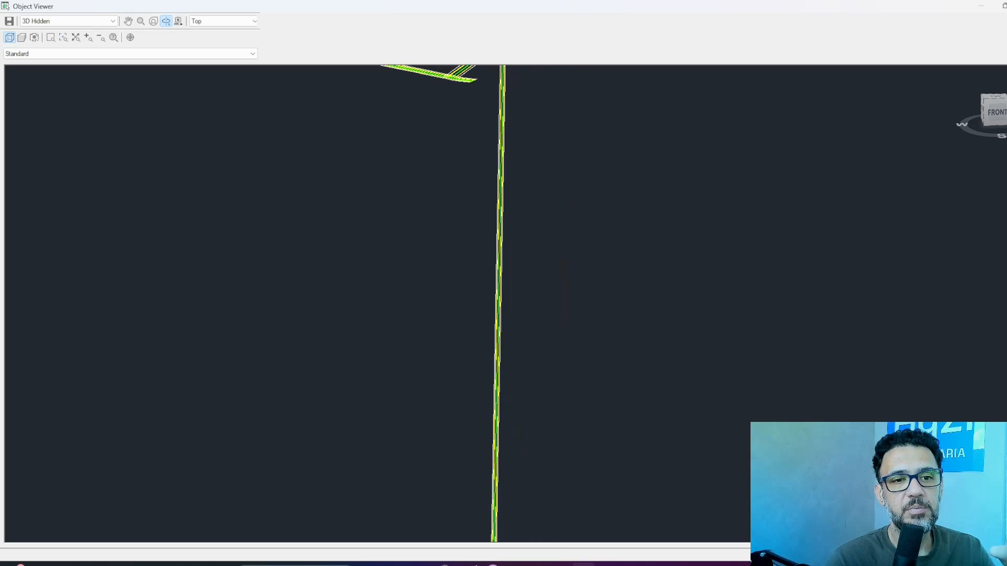
middle_click_drag(578, 170, 560, 478)
scroll(464, 351, "up", 5)
middle_click_drag(468, 388, 577, 132)
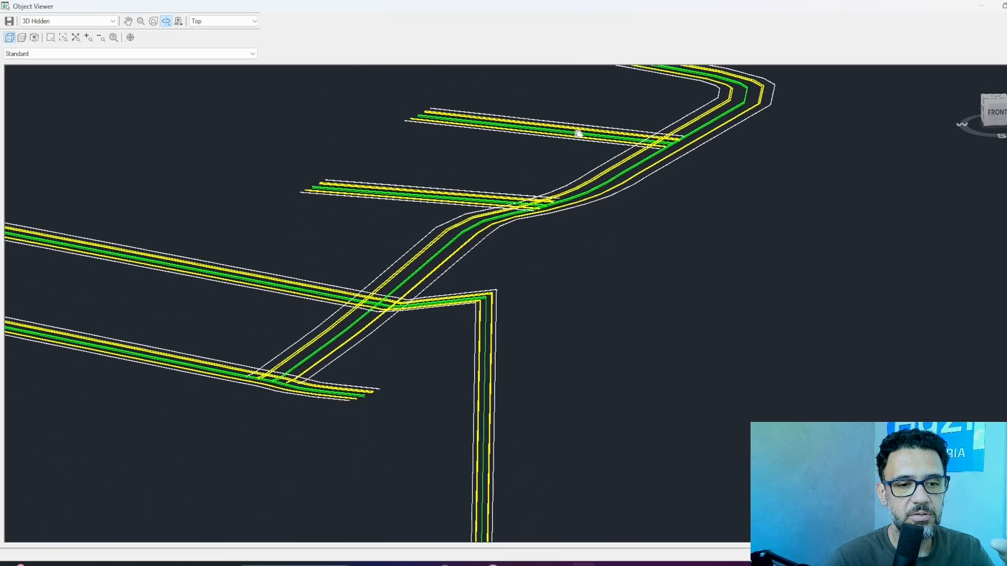
left_click_drag(533, 300, 560, 293)
scroll(560, 293, "down", 5)
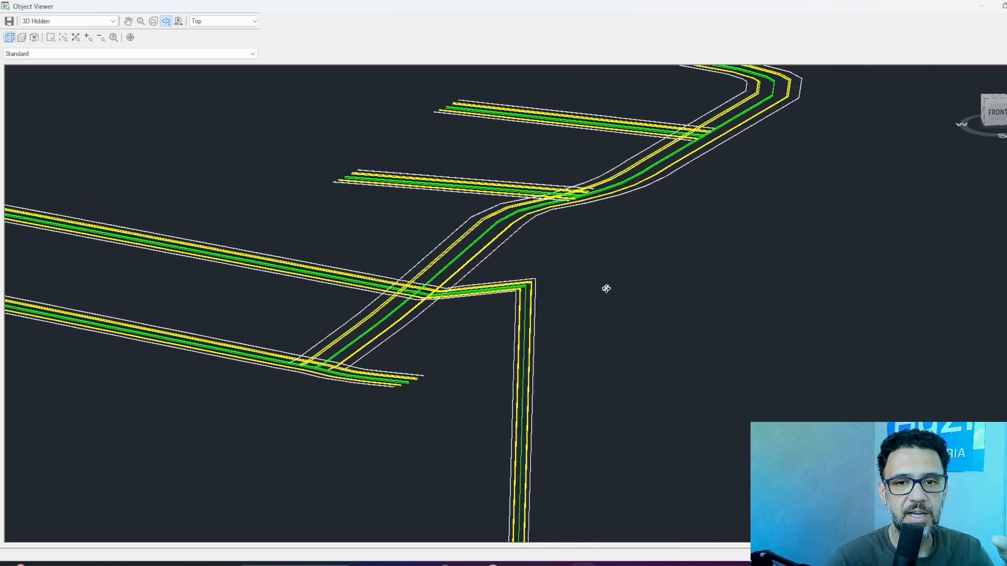
left_click_drag(609, 324, 428, 384)
key("Escape")
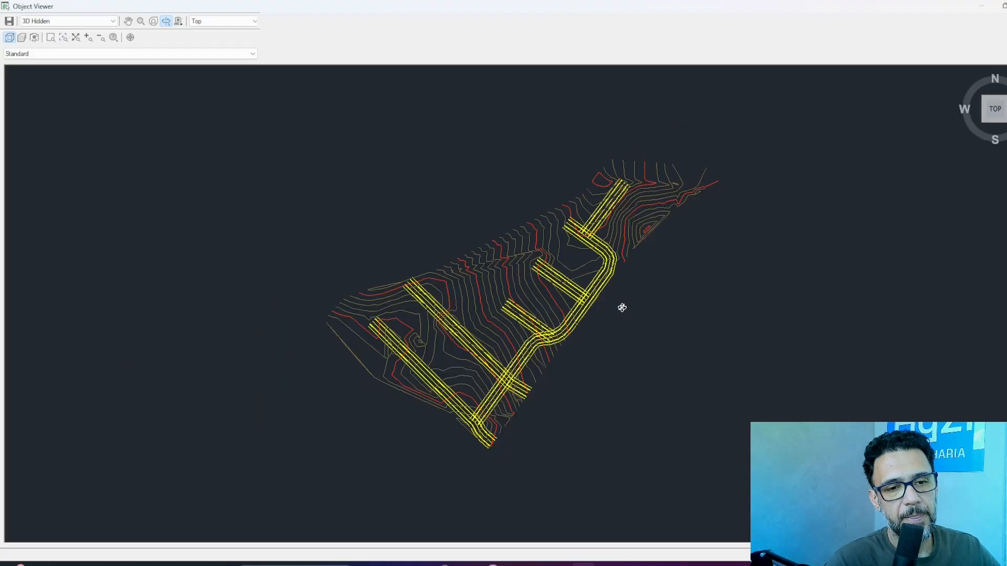
Examine the corridor together with the terrain surface in 3D, using the Conceptual visual style.
left_click_drag(530, 344, 608, 275)
middle_click_drag(609, 275, 604, 306)
left_click(111, 22)
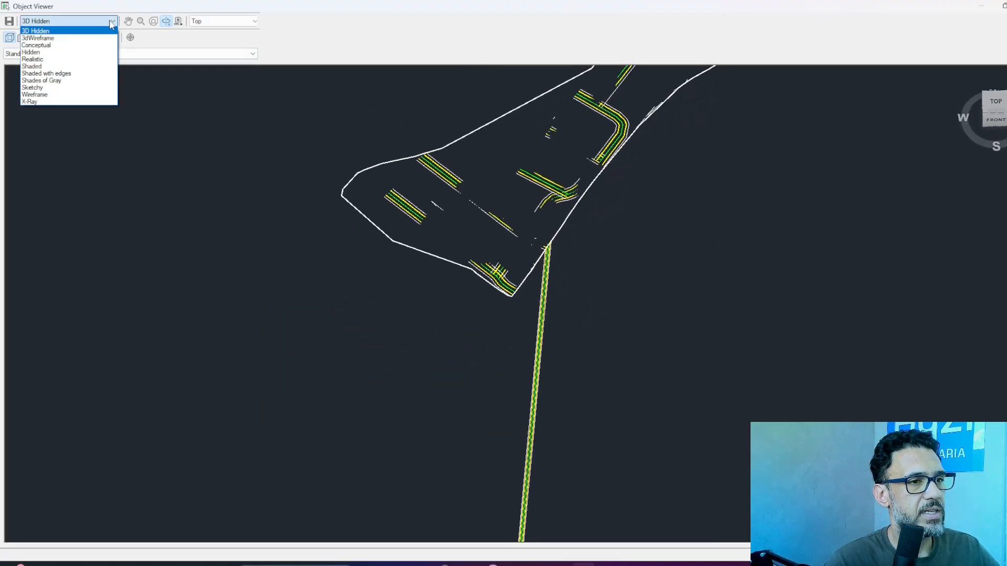
left_click(85, 46)
mouse_move(504, 170)
left_mouse_down()
mouse_move(454, 430)
mouse_move(432, 355)
mouse_move(465, 285)
left_mouse_up()
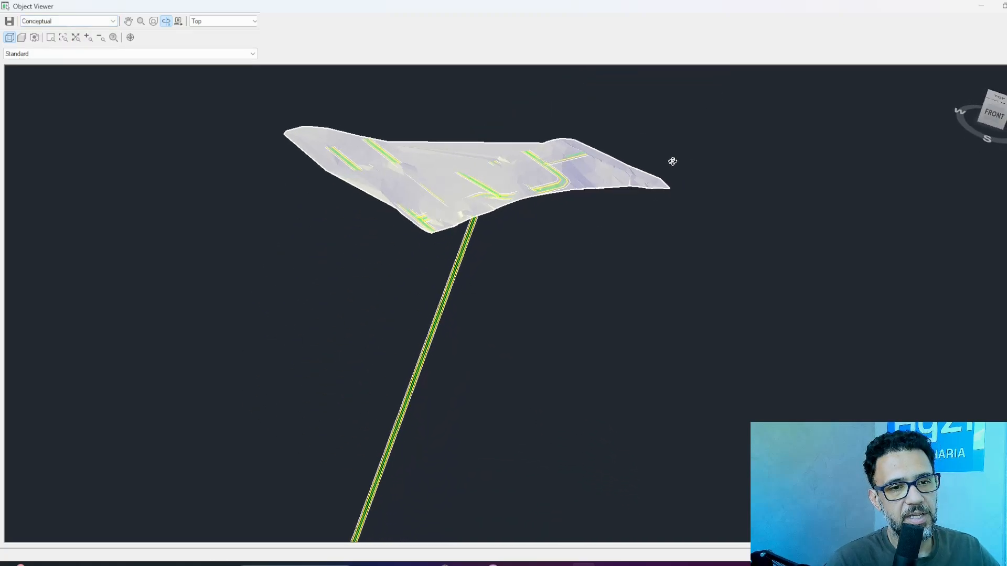
left_click_drag(670, 159, 418, 251)
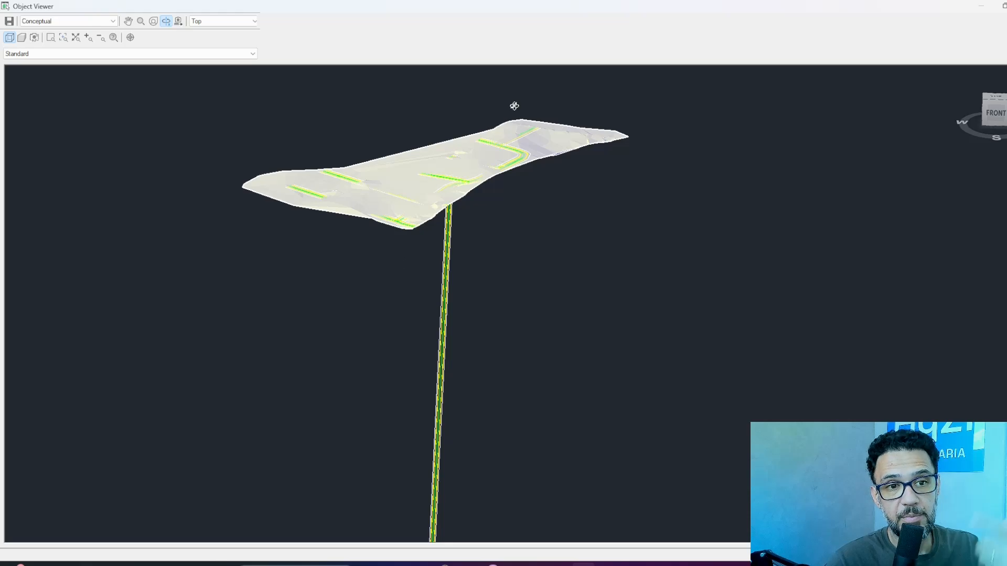
scroll(511, 124, "up", 4)
middle_click_drag(499, 121, 555, 290)
middle_click_drag(568, 216, 554, 285)
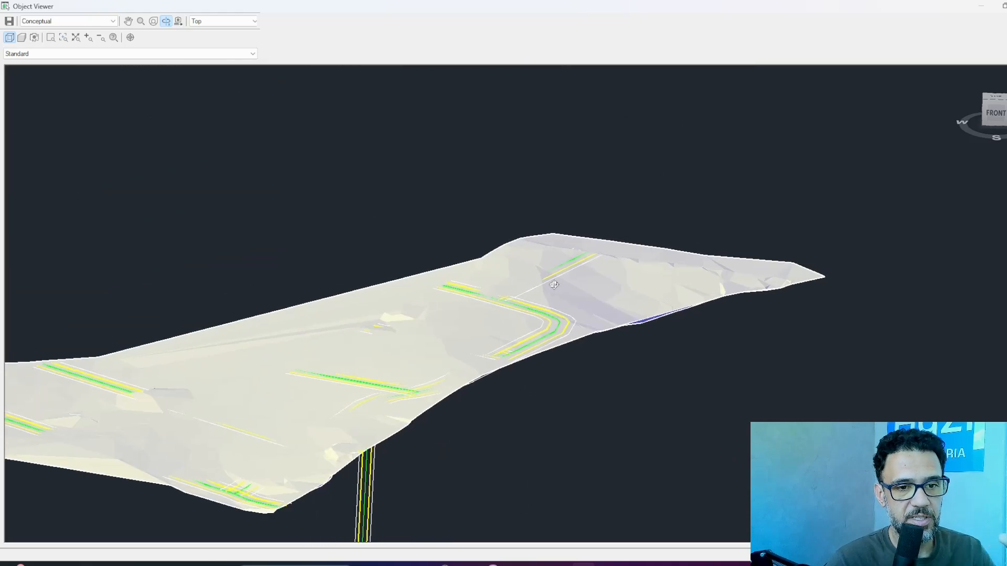
left_click_drag(554, 285, 522, 296)
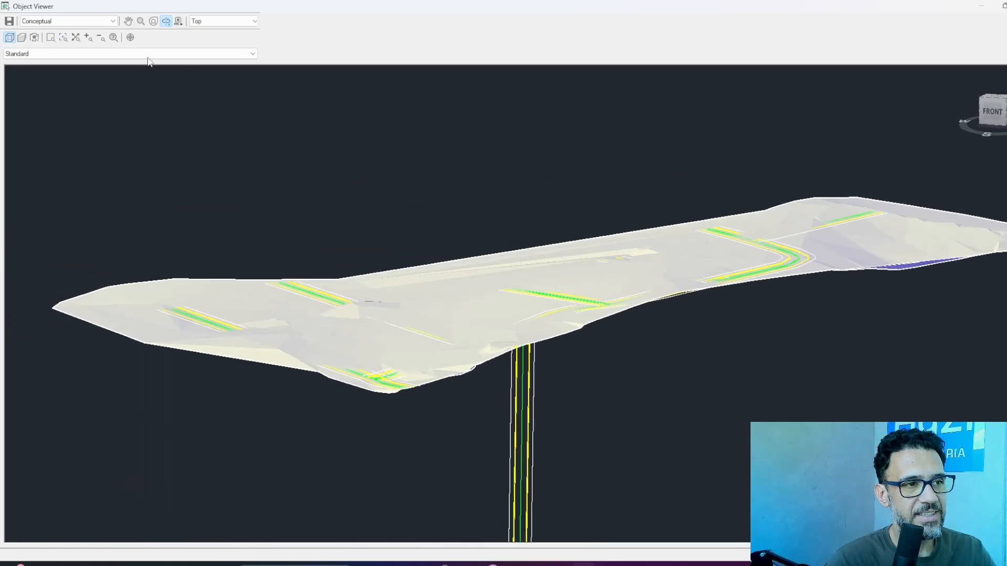
Switch the 3D preview to the Realistic visual style and inspect how the streets sit against the terrain.
left_click(98, 25)
left_click(72, 59)
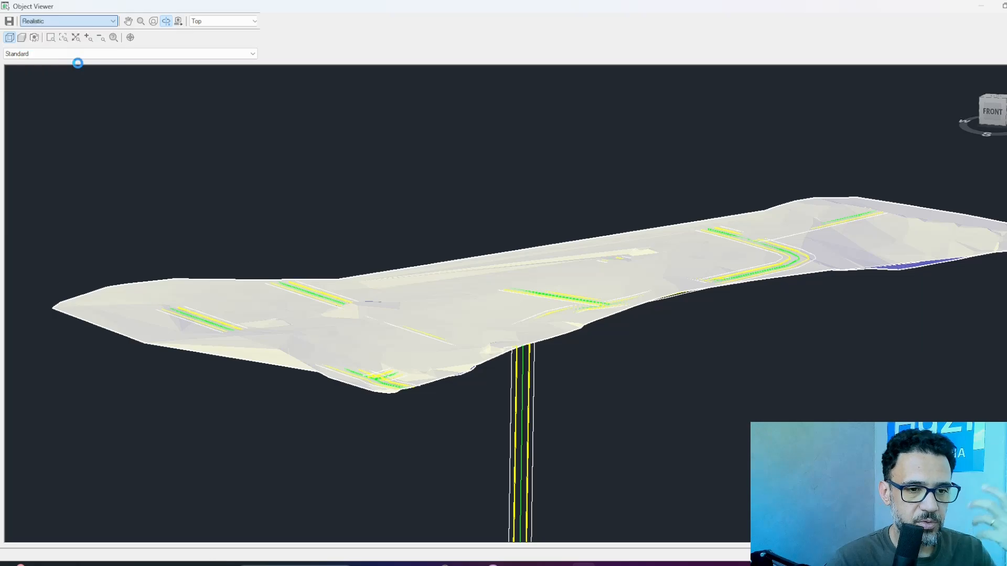
left_click_drag(476, 420, 488, 366)
mouse_move(572, 365)
left_mouse_down()
mouse_move(625, 376)
mouse_move(589, 241)
mouse_move(565, 238)
mouse_move(629, 349)
mouse_move(551, 325)
mouse_move(386, 198)
mouse_move(580, 258)
mouse_move(550, 310)
mouse_move(540, 294)
left_mouse_up()
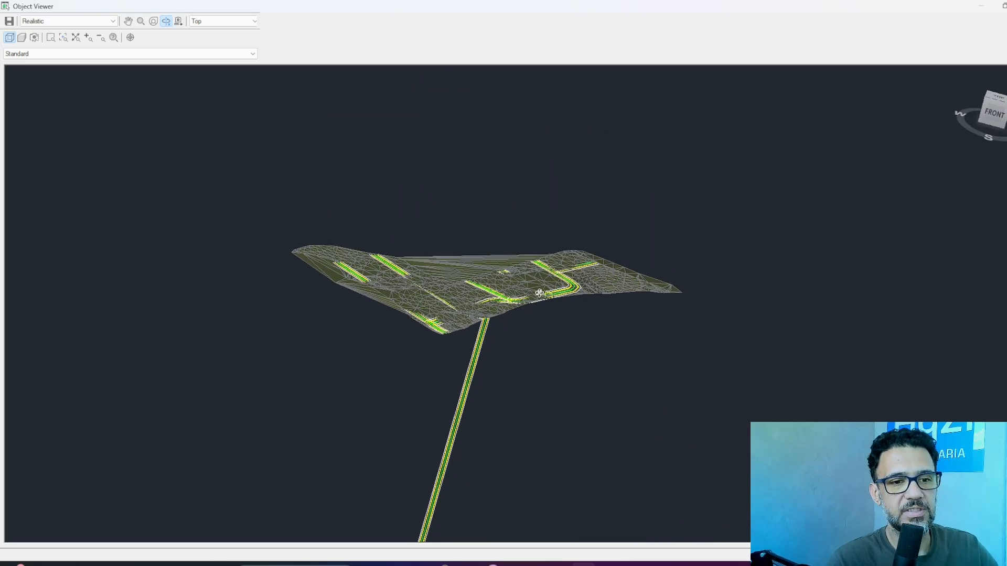
scroll(540, 294, "up", 3)
Leave the 3D preview, clear the selection of corridor and surface, and save the drawing.
key("Escape")
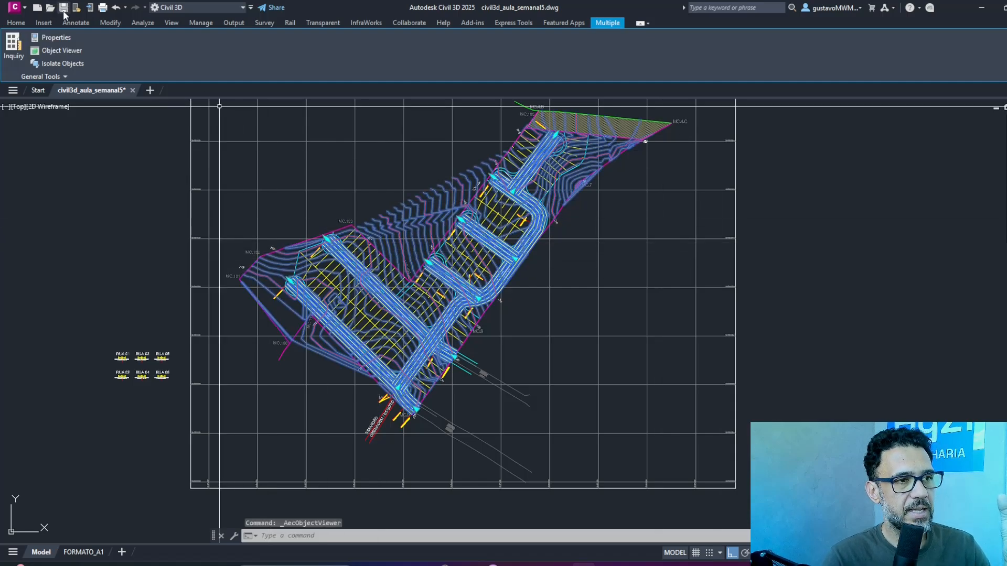
key("Escape")
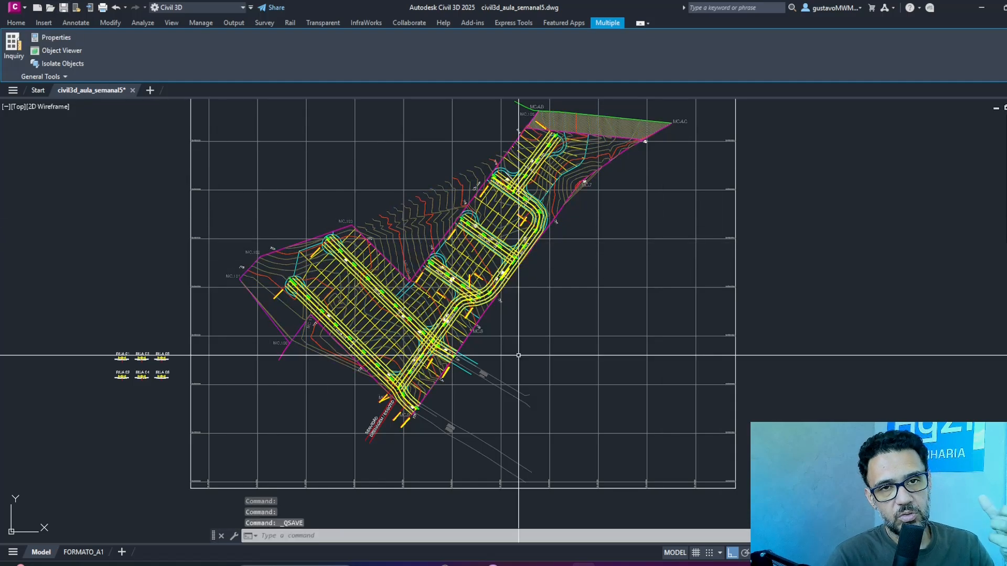
key("ctrl+s")
Examine the corridor in plan at the Rua 01 cul-de-sac and at the intersection of Rua 02 and Rua 03.
scroll(364, 359, "up", 5)
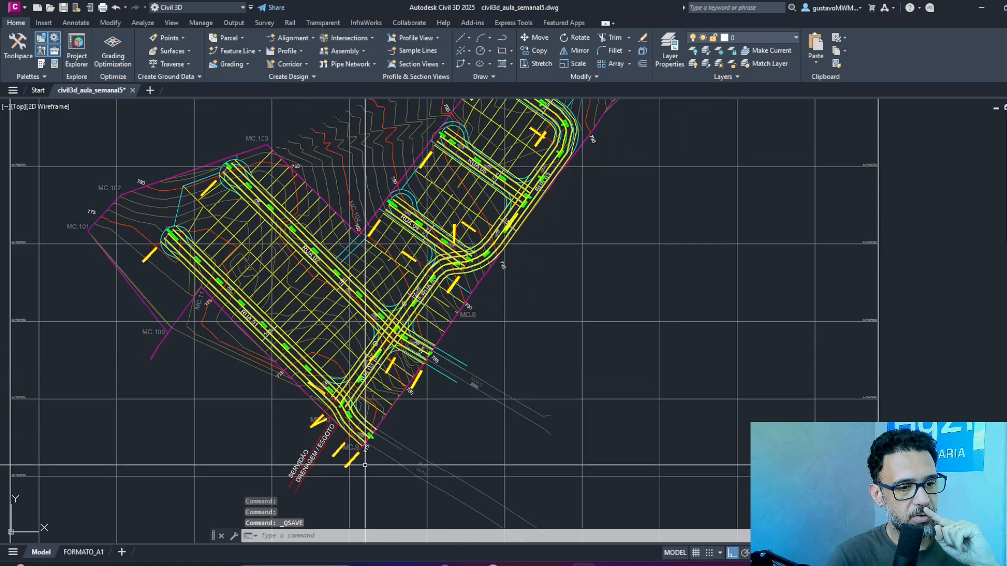
middle_click_drag(387, 449, 474, 366)
mouse_move(448, 307)
middle_mouse_down()
mouse_move(488, 364)
mouse_move(576, 452)
middle_mouse_up()
scroll(420, 226, "down", 3)
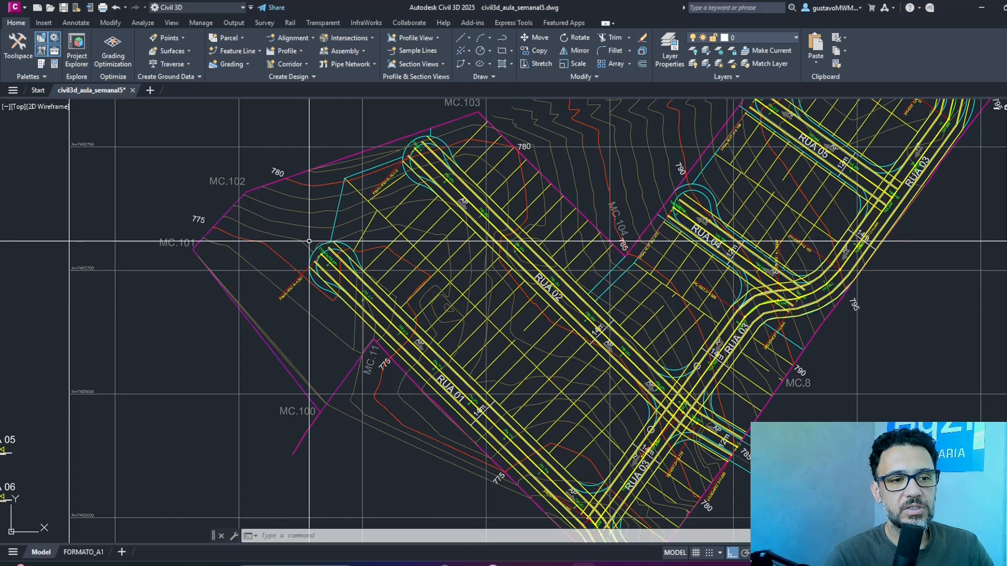
scroll(505, 355, "up", 7)
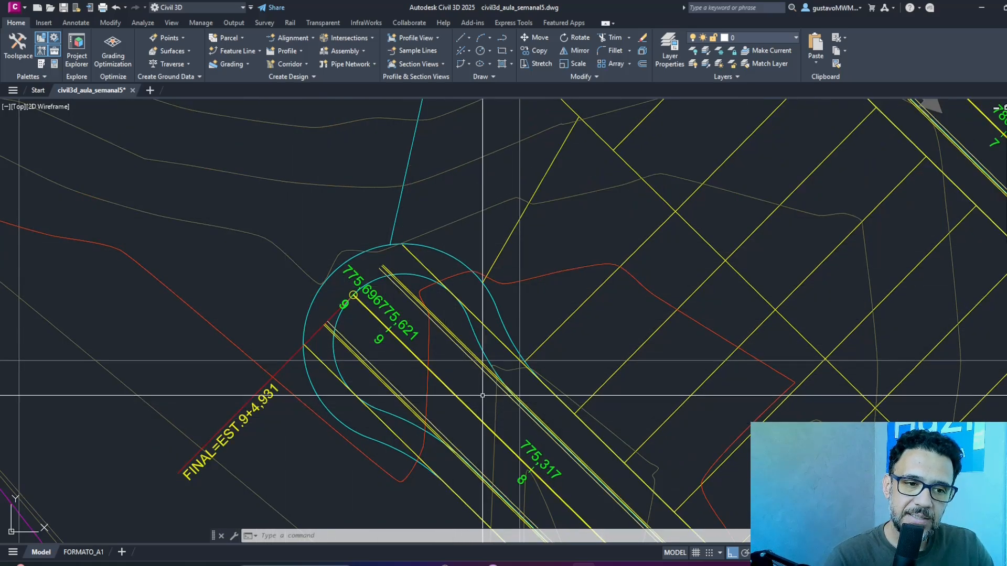
middle_click_drag(682, 334, 465, 379)
scroll(582, 313, "down", 4)
mouse_move(663, 300)
middle_mouse_down()
mouse_move(463, 197)
mouse_move(445, 178)
middle_mouse_up()
middle_click_drag(684, 393, 484, 184)
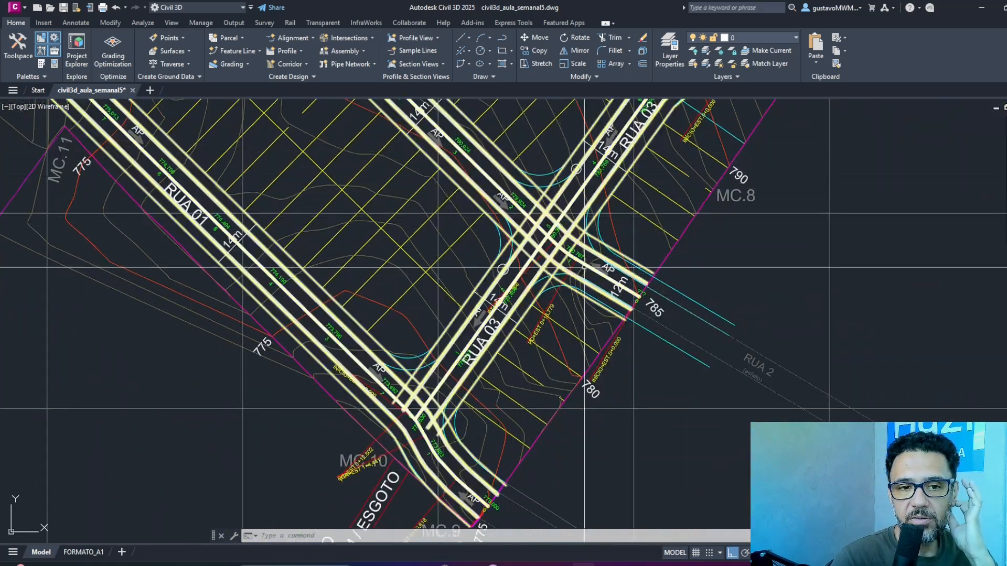
scroll(579, 210, "up", 4)
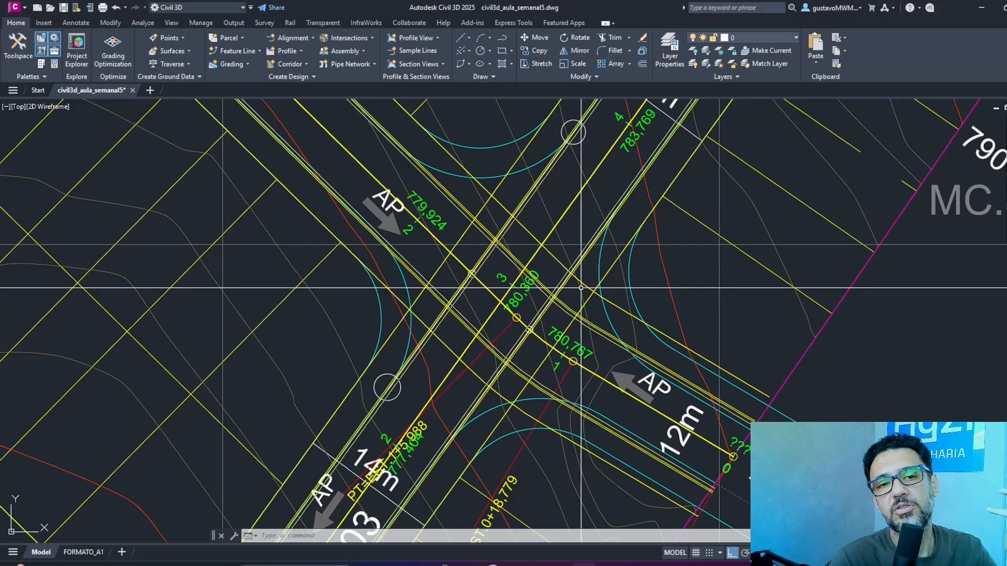
scroll(581, 288, "down", 2)
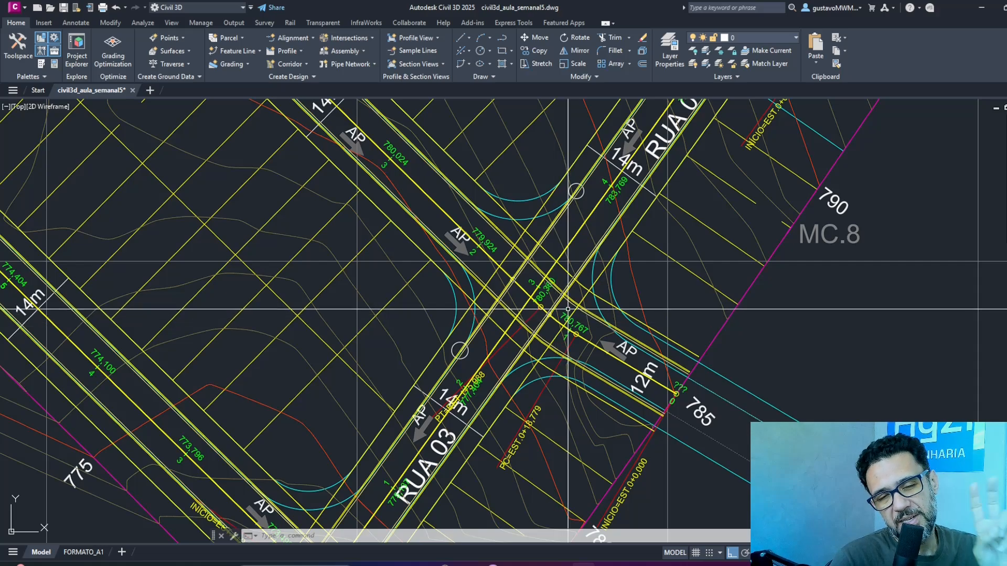
scroll(651, 226, "down", 4)
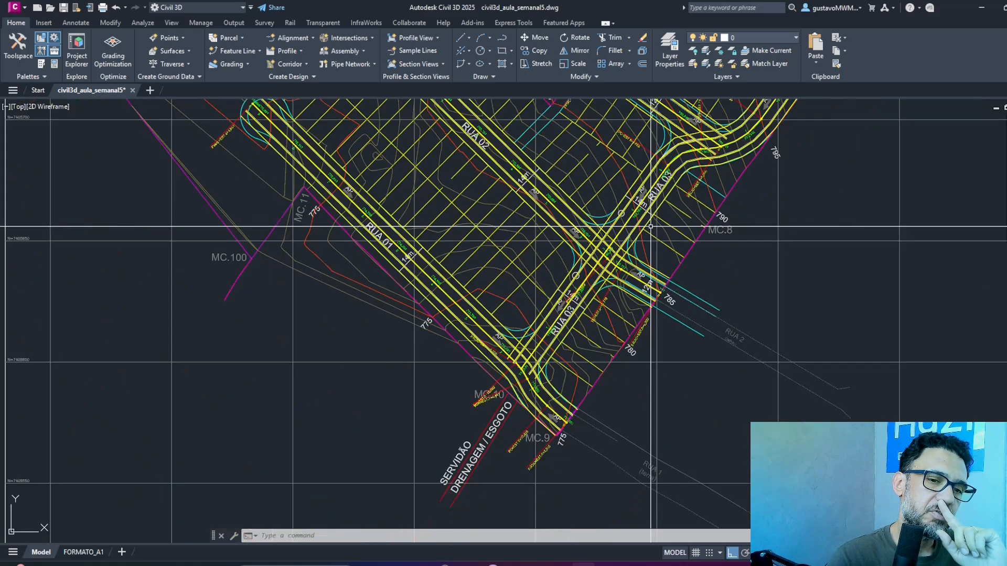
Review the corridor in plan along Rua 03 and its connections with Rua 04, Rua 05 and Rua 06.
middle_click_drag(690, 192, 618, 293)
middle_click_drag(668, 245, 599, 303)
scroll(599, 303, "down", 3)
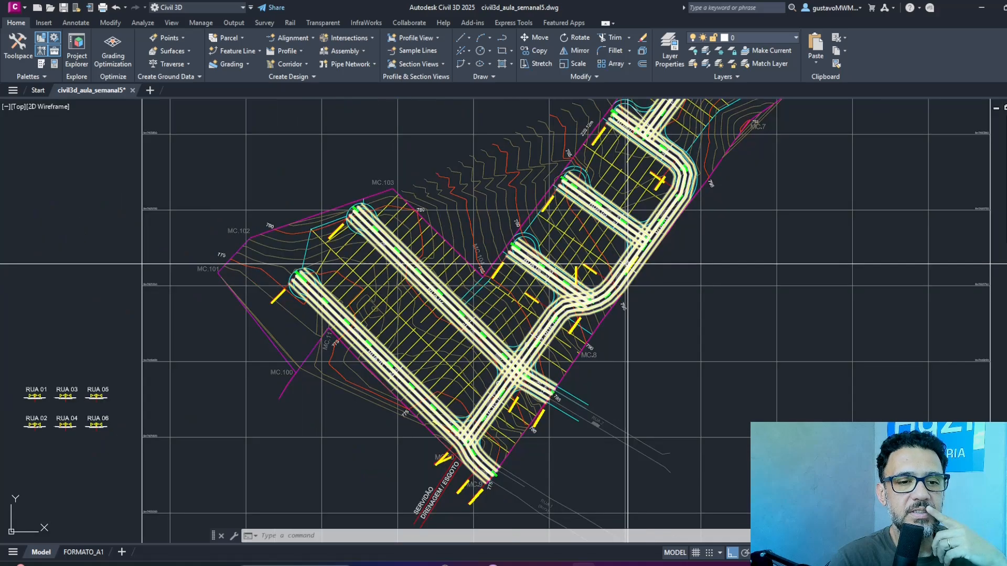
middle_click_drag(633, 225, 492, 342)
middle_click_drag(583, 196, 568, 235)
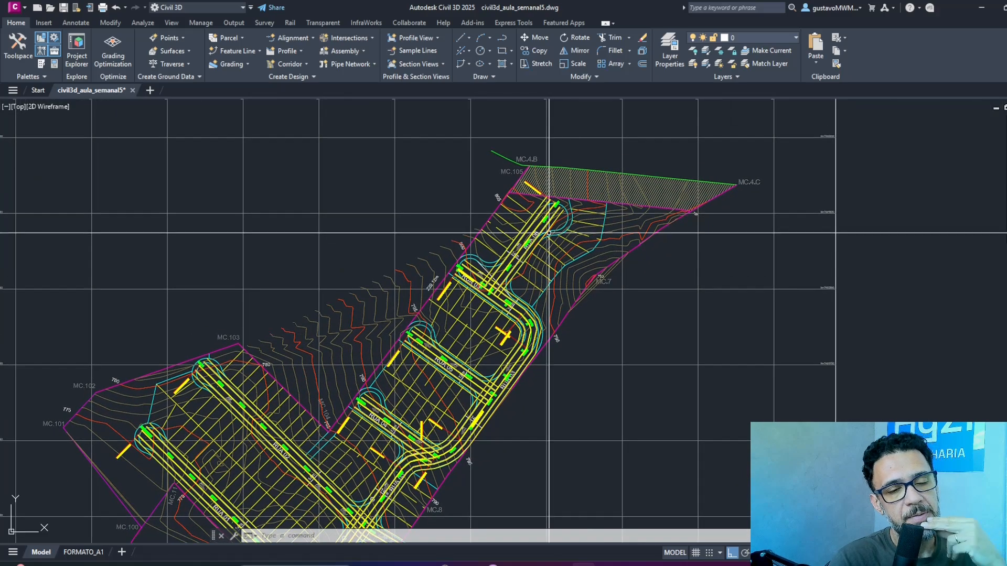
scroll(535, 241, "up", 2)
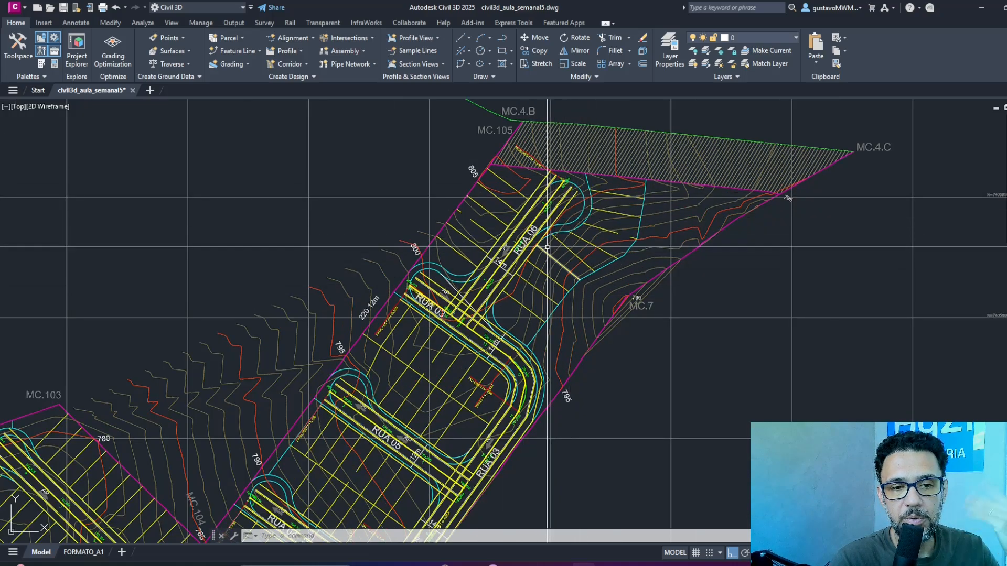
mouse_move(462, 356)
middle_mouse_down()
mouse_move(498, 199)
mouse_move(575, 197)
middle_mouse_up()
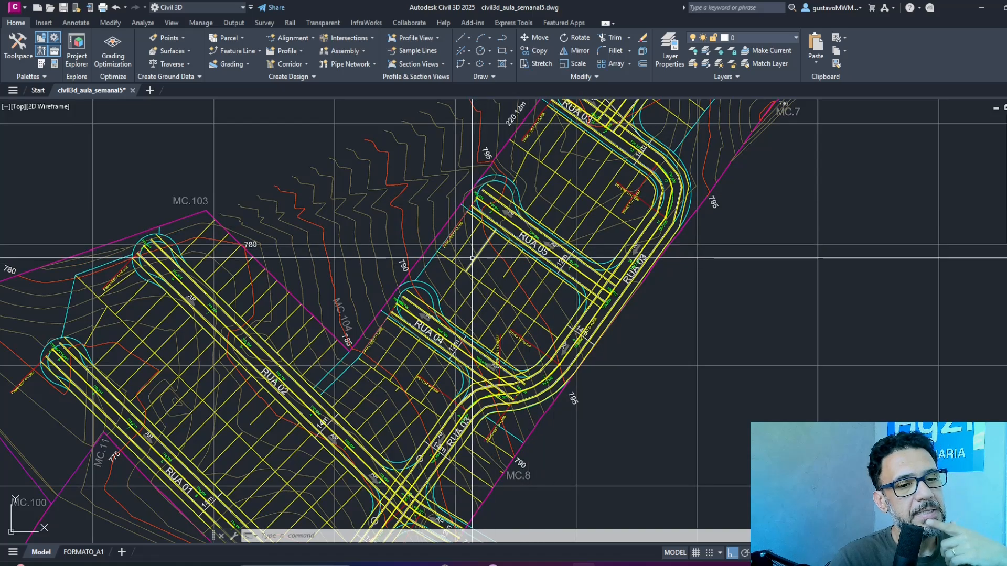
mouse_move(472, 258)
middle_mouse_down()
mouse_move(512, 207)
mouse_move(540, 206)
middle_mouse_up()
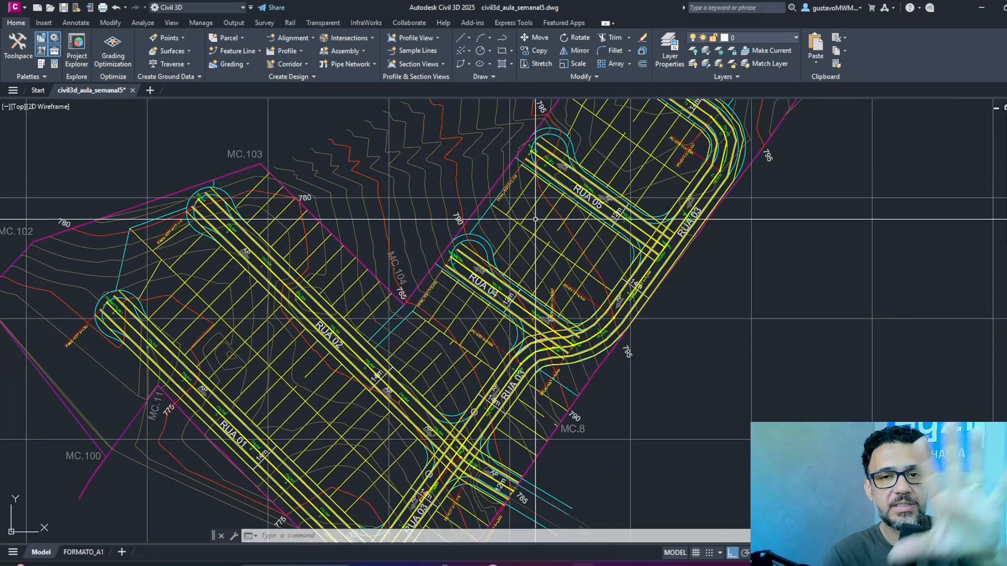
scroll(453, 238, "down", 8)
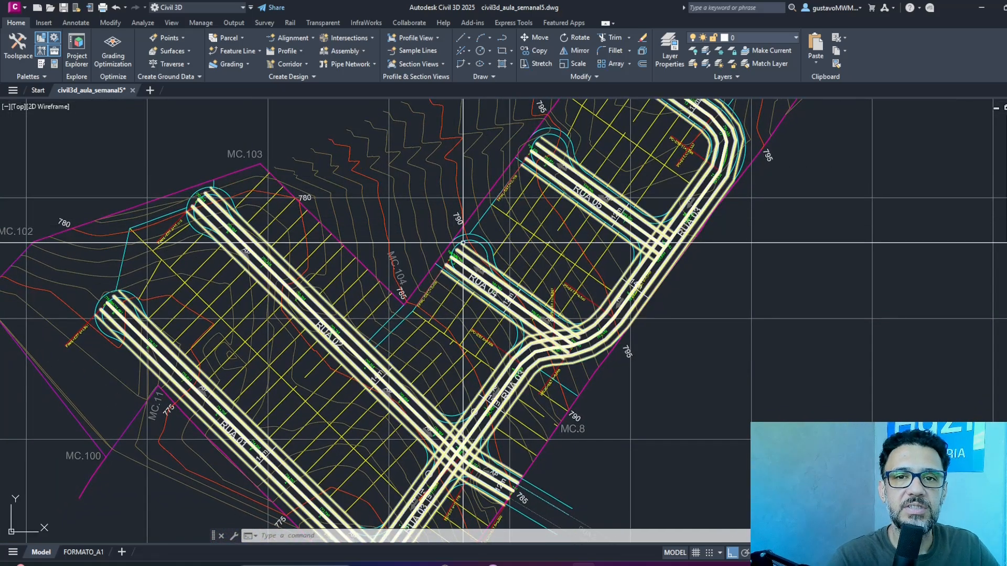
scroll(496, 287, "up", 6)
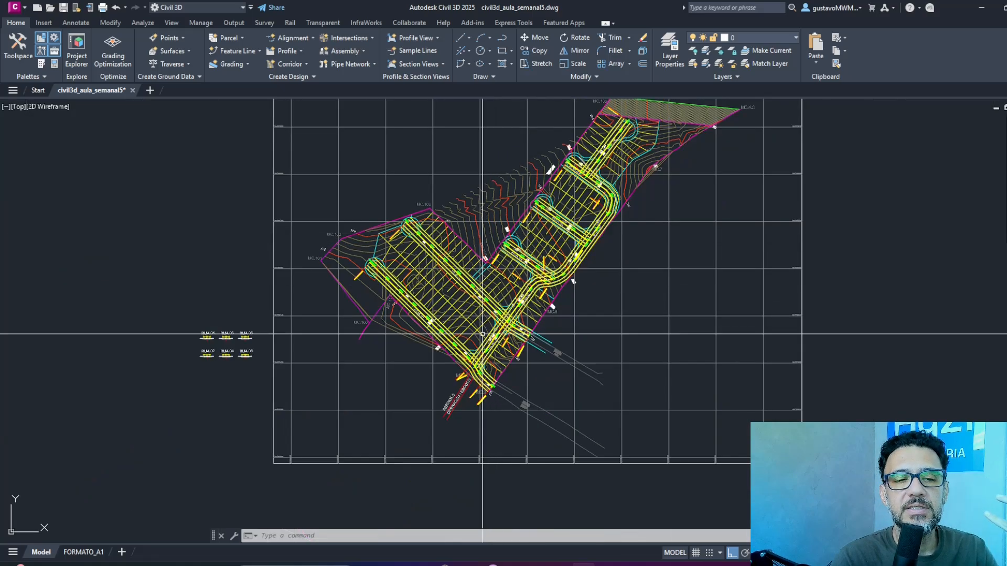
middle_click_drag(581, 206, 573, 355)
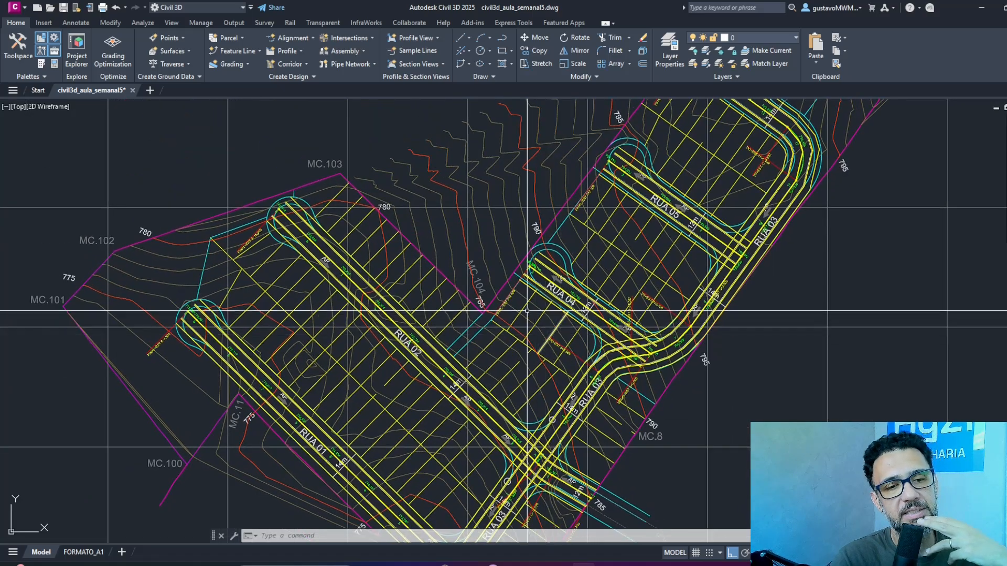
middle_click_drag(566, 243, 524, 348)
middle_click_drag(636, 188, 533, 365)
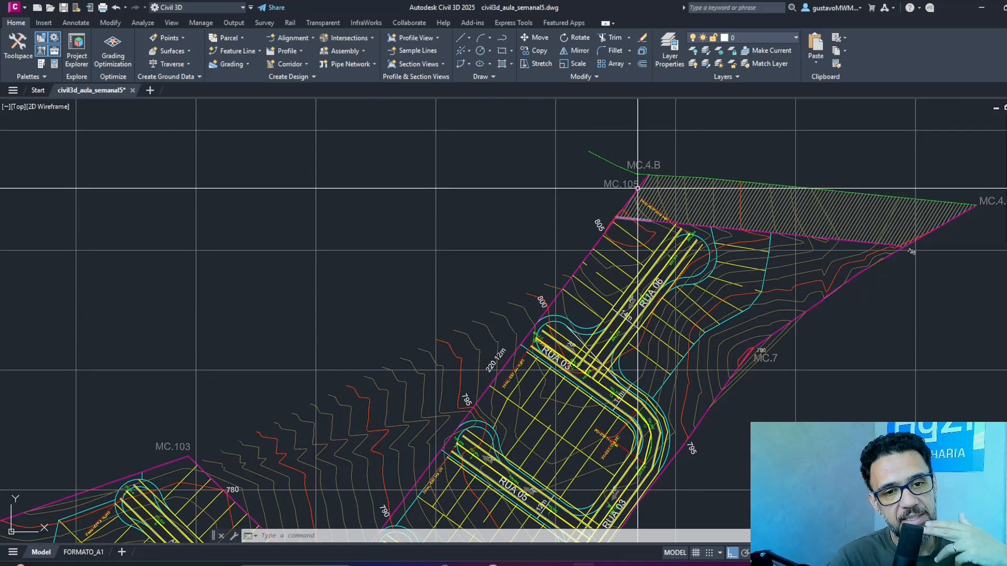
middle_click_drag(748, 373, 768, 142)
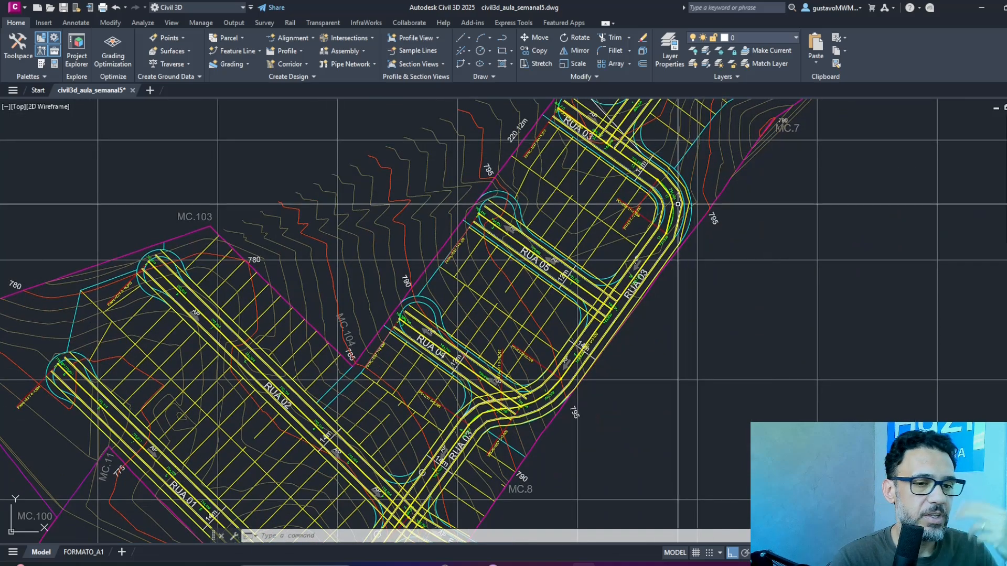